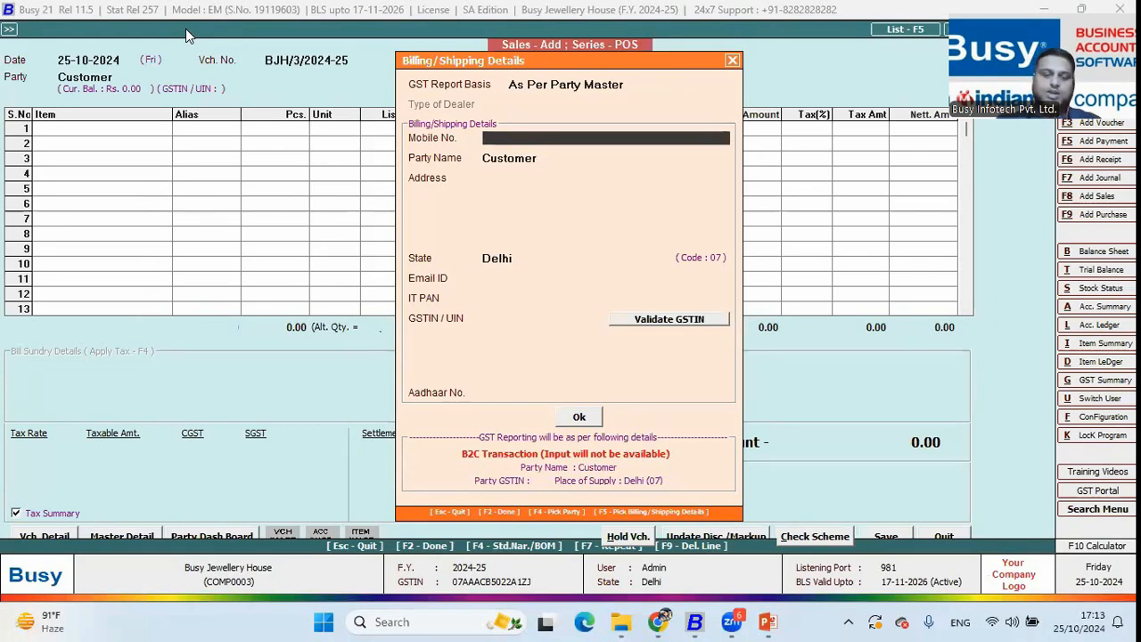
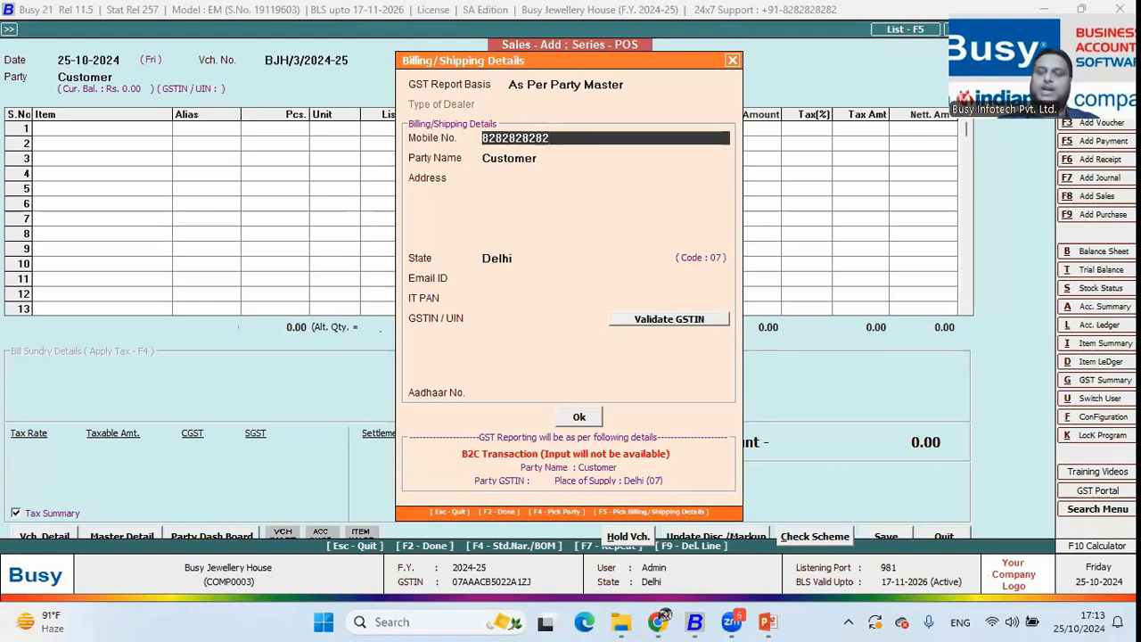
# Enter the customer's mobile number to fetch their details, then correct its last digit
pyautogui.press('Return')
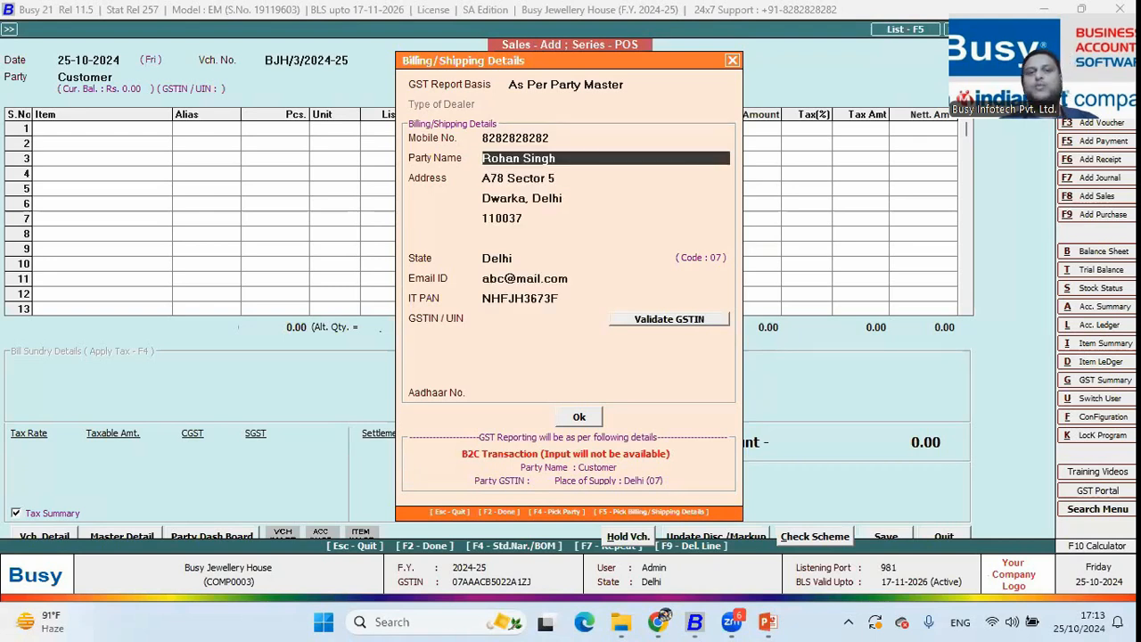
pyautogui.press('Up')
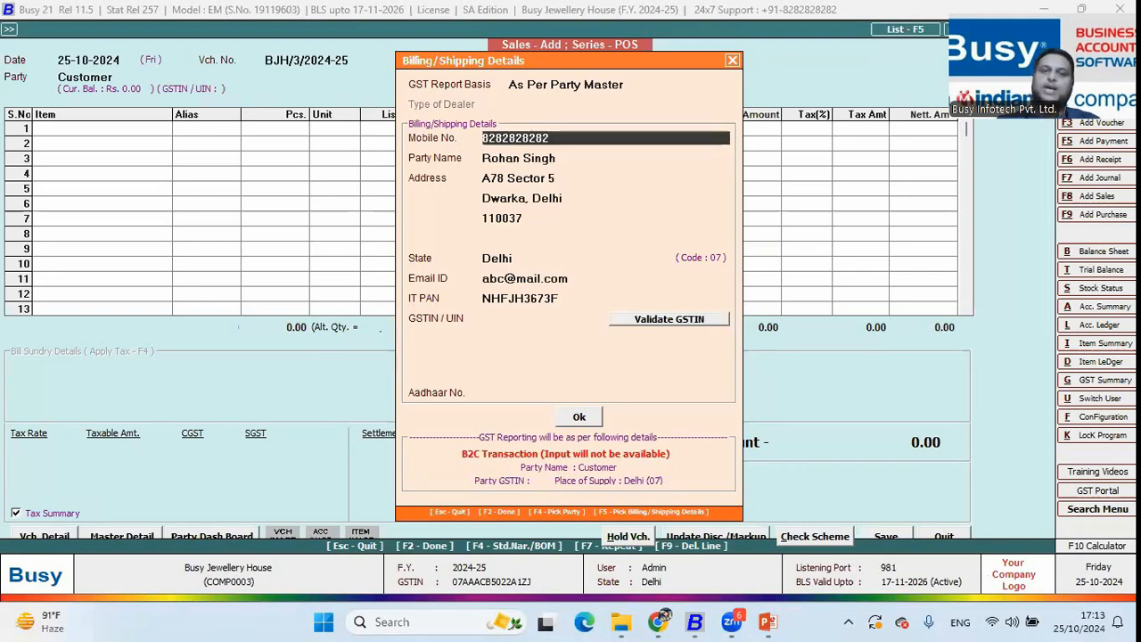
pyautogui.press('BackSpace')
pyautogui.write('3')
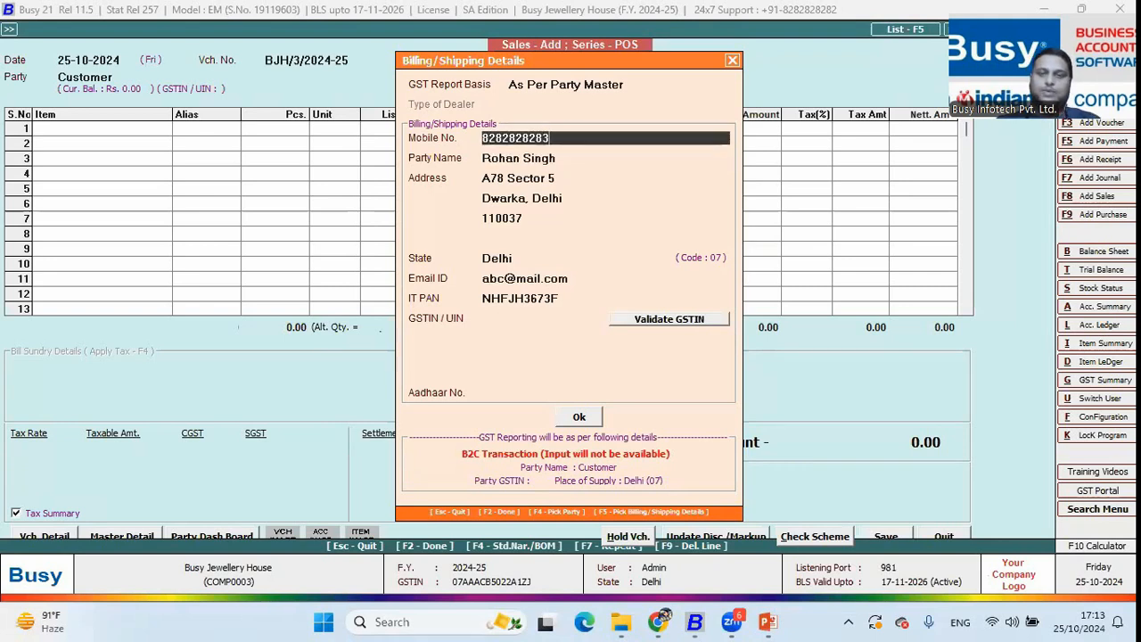
pyautogui.press('Return')
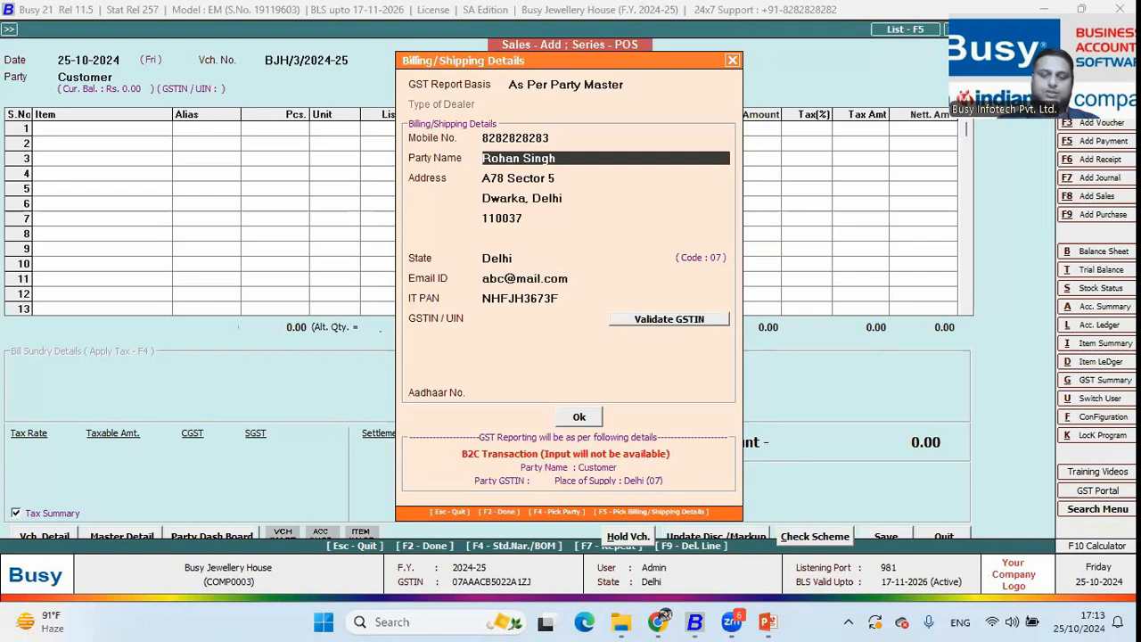
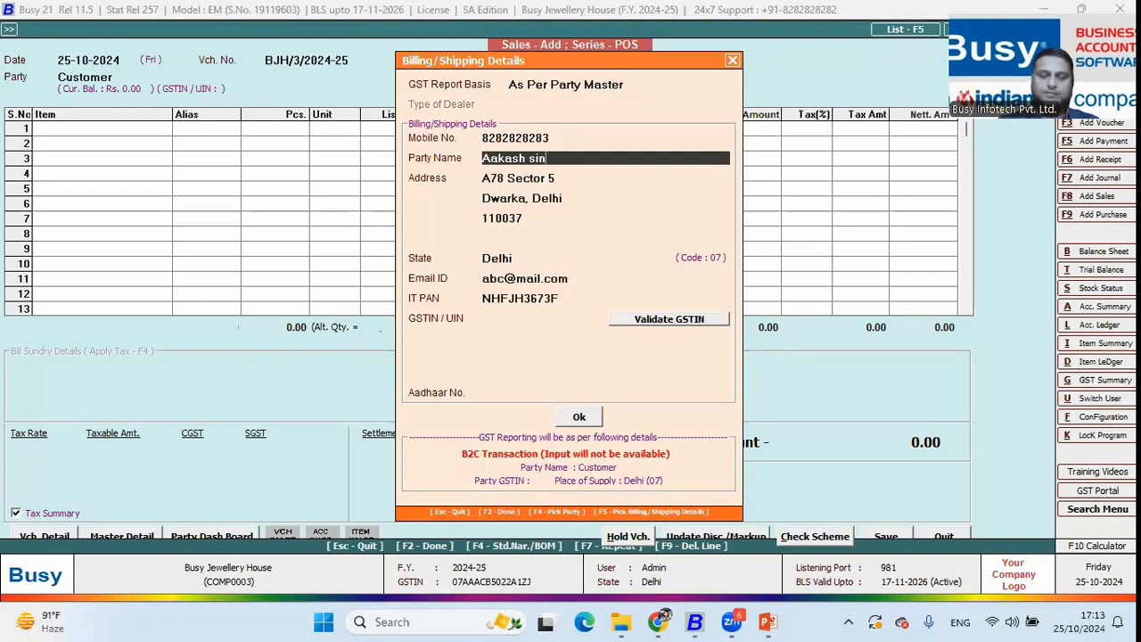
# Overwrite the party name with the customer's corrected name and amend address line 1
pyautogui.press('Return')
pyautogui.press('BackSpace')
pyautogui.write('B')
pyautogui.press('Return')
pyautogui.press('Return')
pyautogui.press('Return')
pyautogui.press('Return')
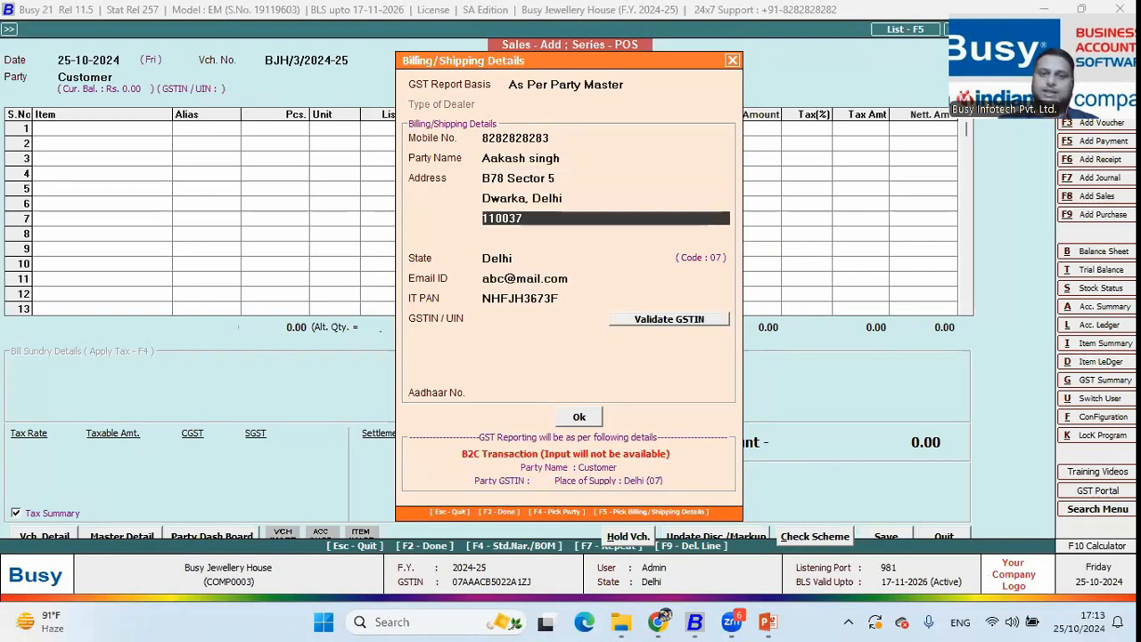
pyautogui.press('Return')
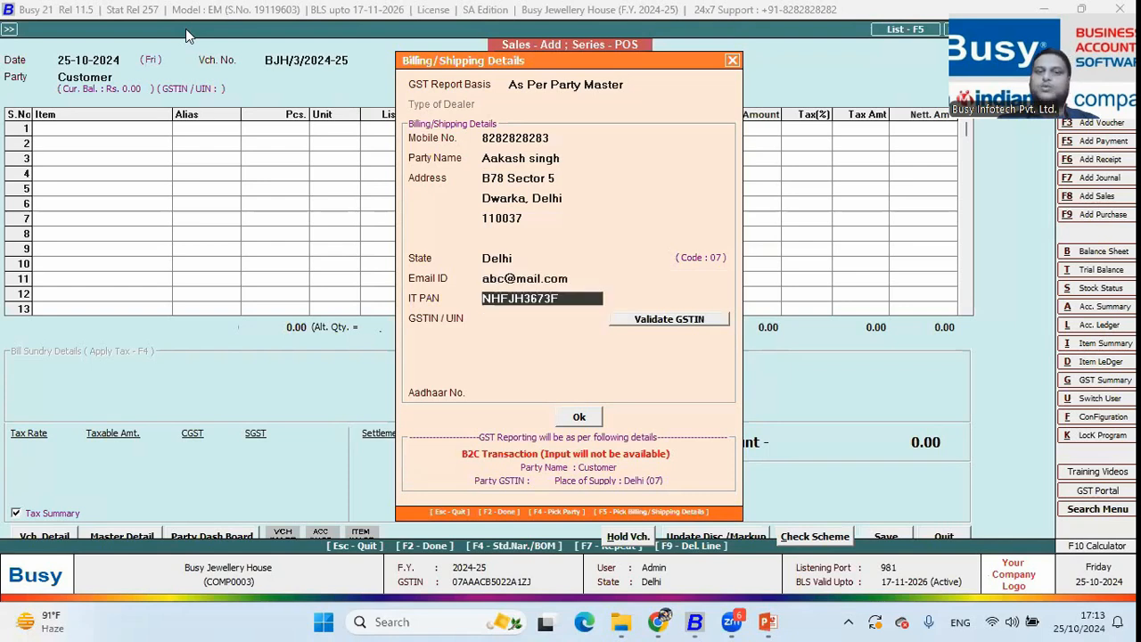
pyautogui.press('Return')
pyautogui.press('Return')
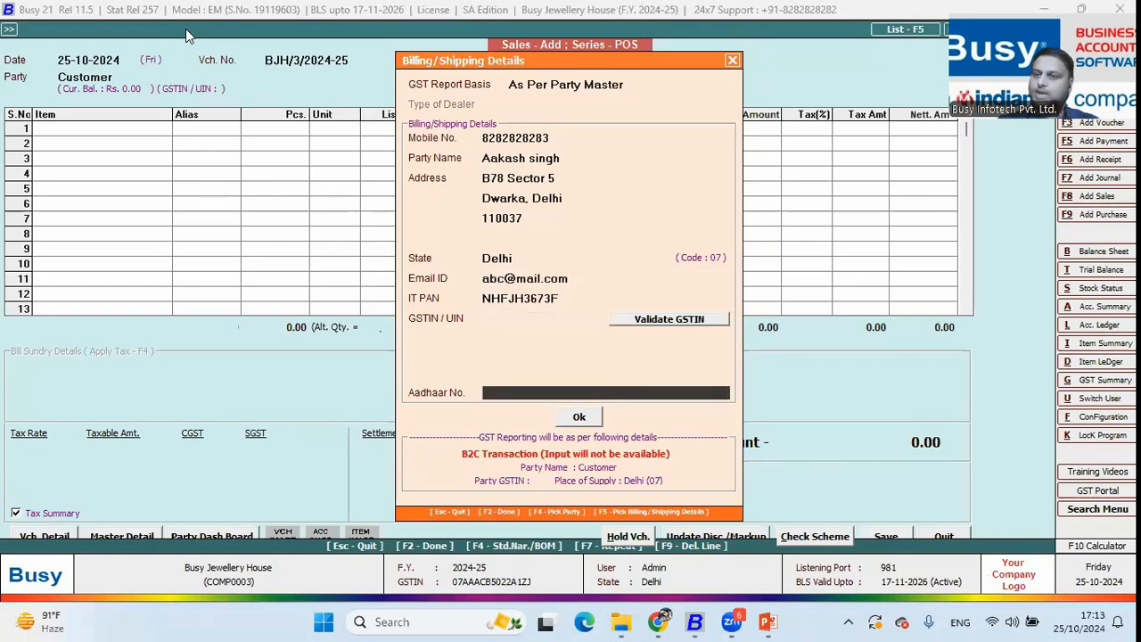
pyautogui.press('Return')
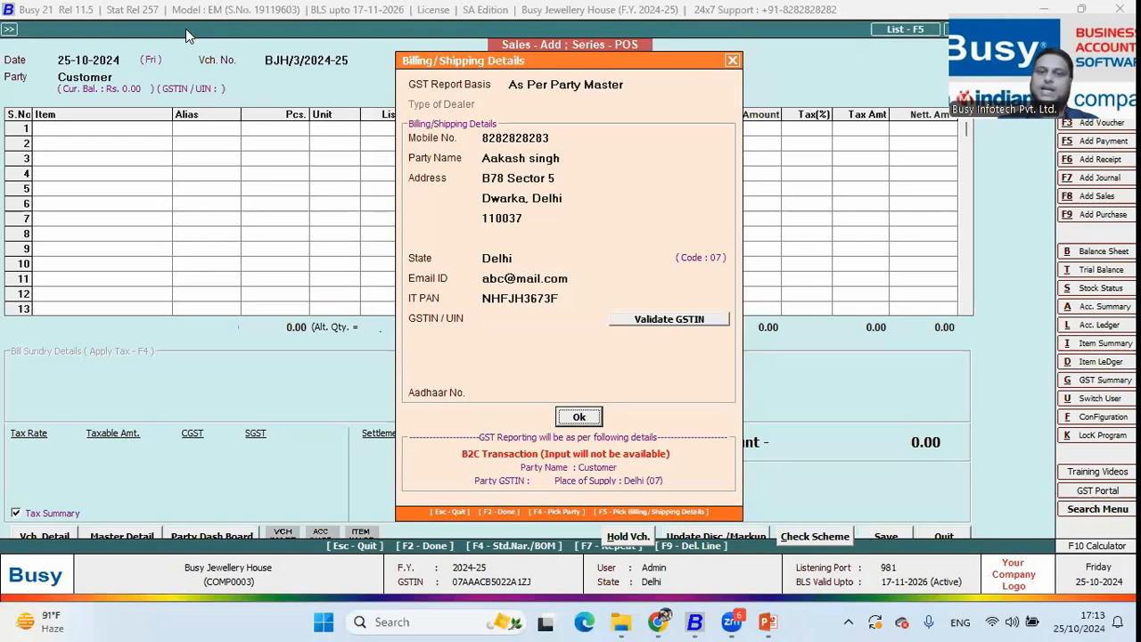
# Search the stock items for 'rin' and add Gold Ring 16 Carat to item row 1
pyautogui.press('Return')
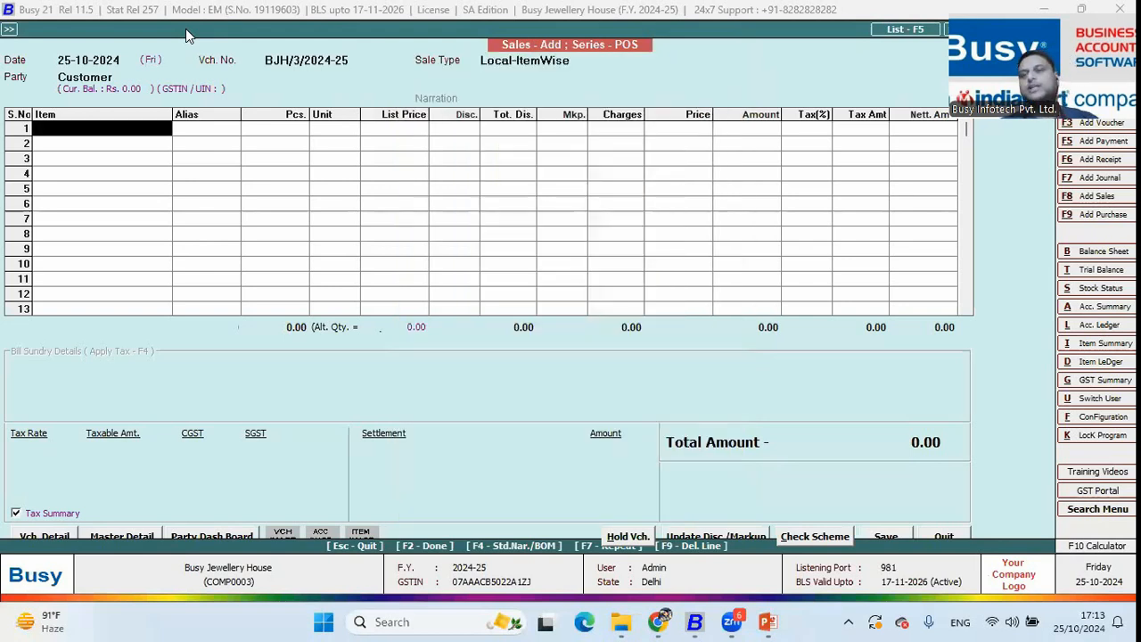
pyautogui.press('Return')
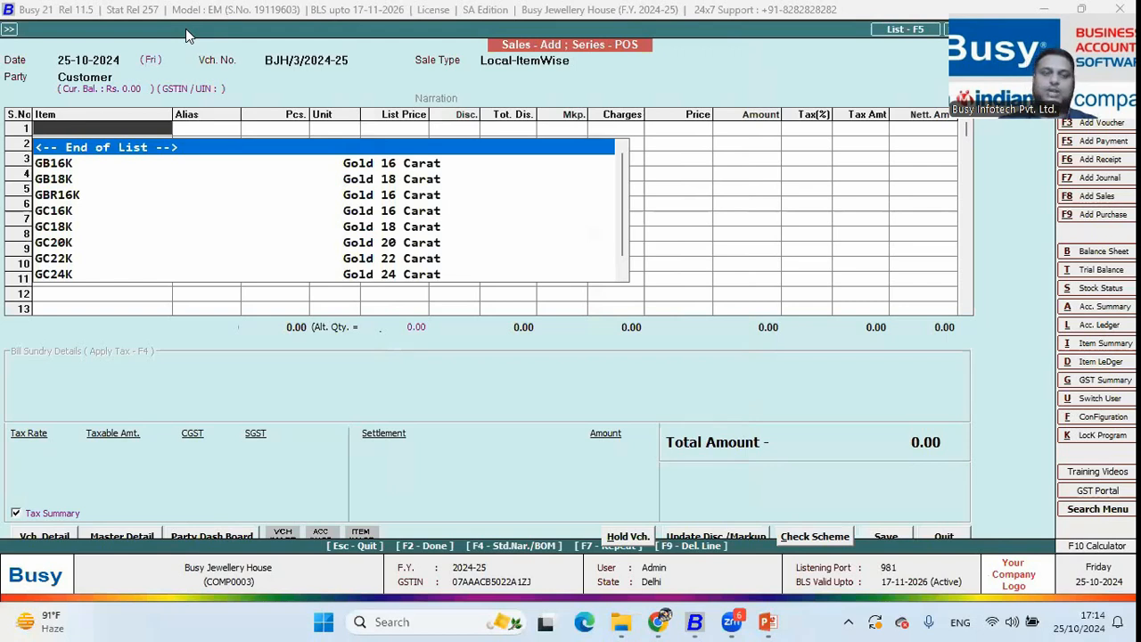
pyautogui.write('rin')
pyautogui.press('Down')
pyautogui.press('Down')
pyautogui.press('Down')
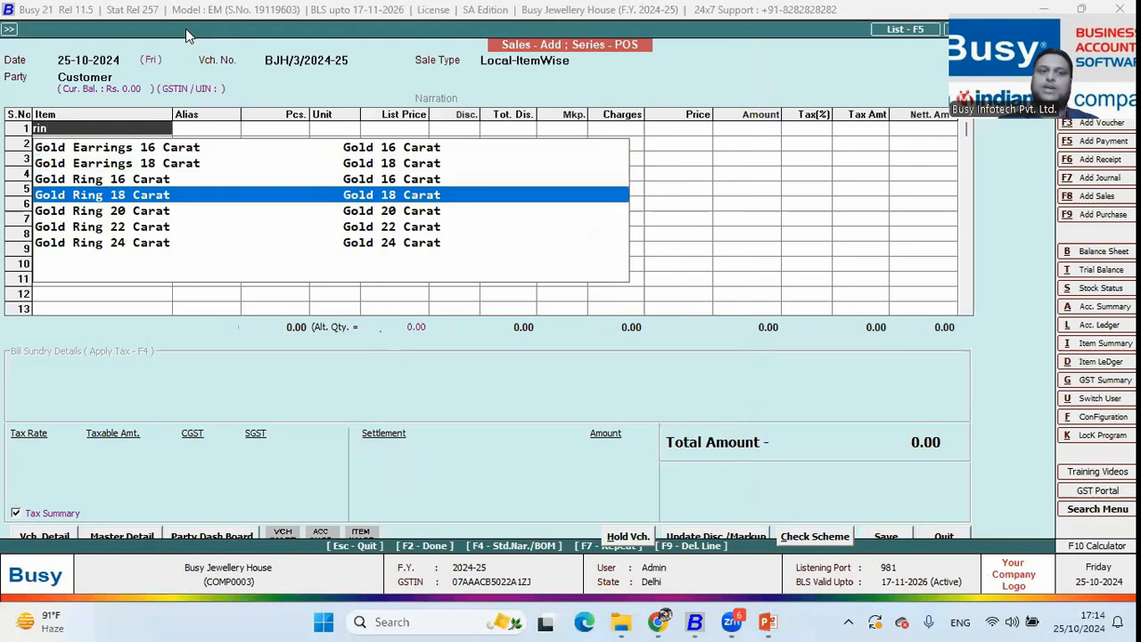
pyautogui.press('Down')
pyautogui.press('Down')
pyautogui.press('Down')
pyautogui.press('Up')
pyautogui.press('Up')
pyautogui.press('Up')
pyautogui.press('Up')
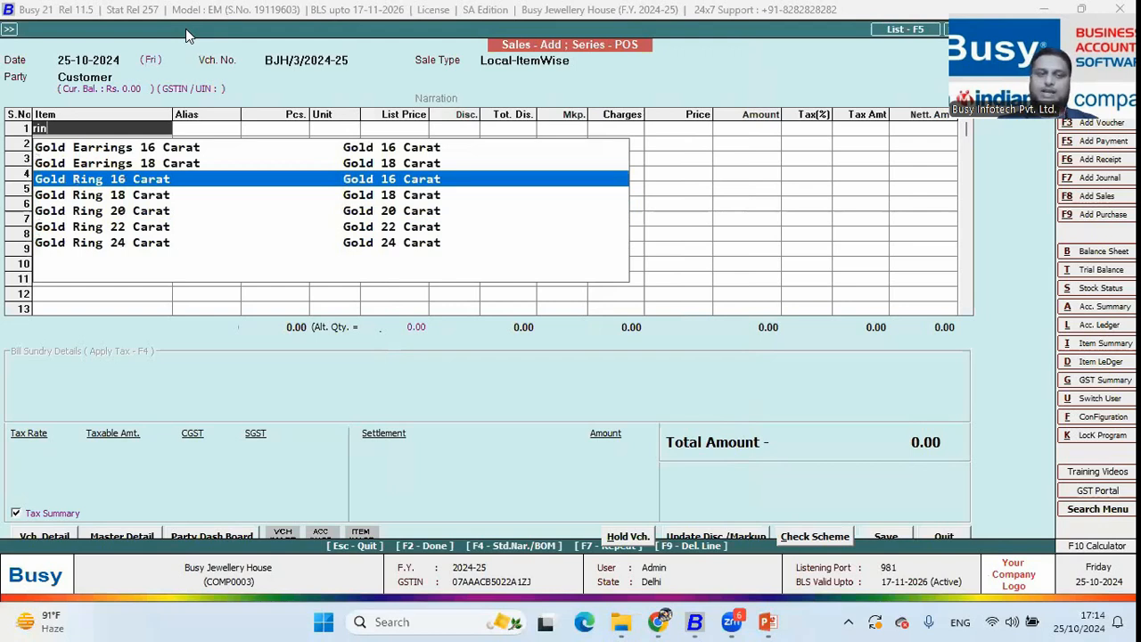
pyautogui.press('Return')
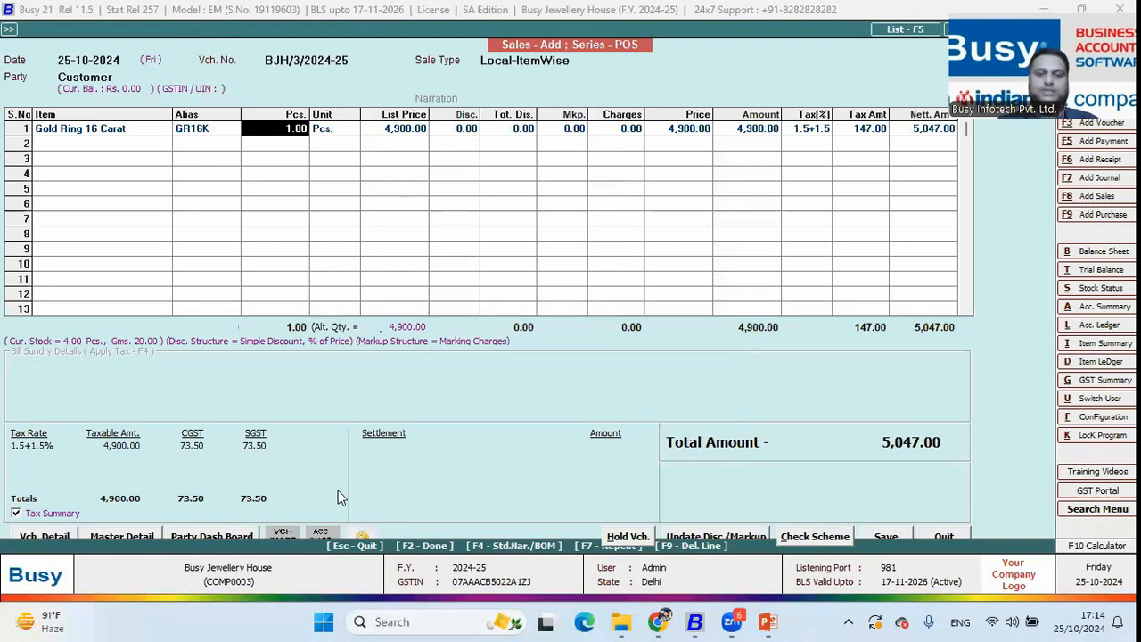
# View and close the Gold Ring 16 Carat photo, then bring up its serial numbers for one piece
pyautogui.click(366, 536)
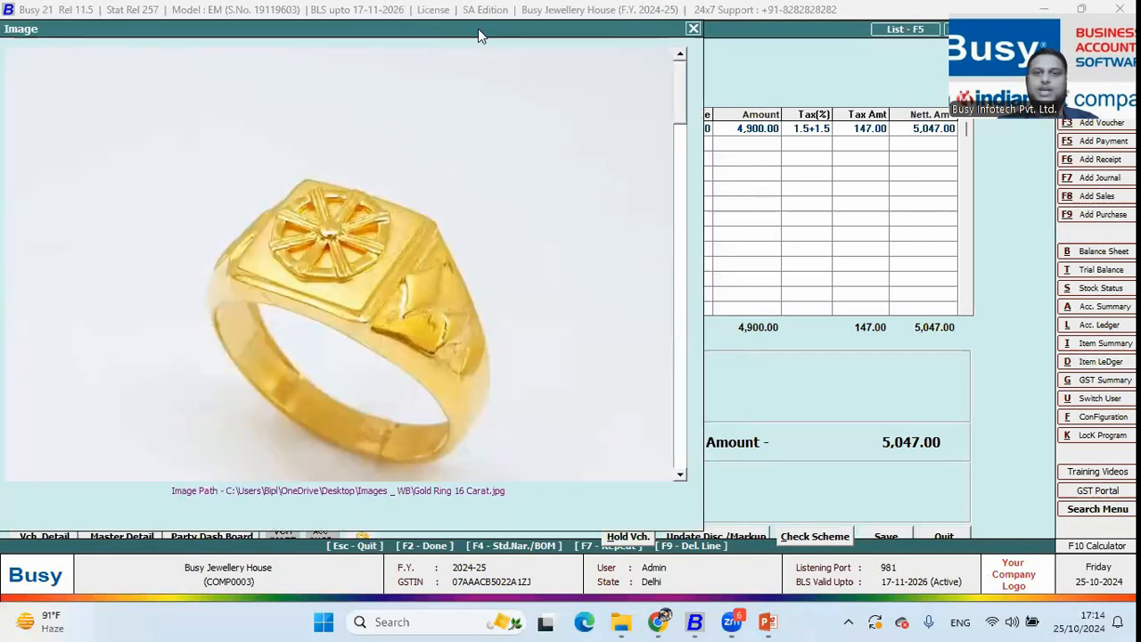
pyautogui.moveTo(478, 29); pyautogui.dragTo(510, 59)
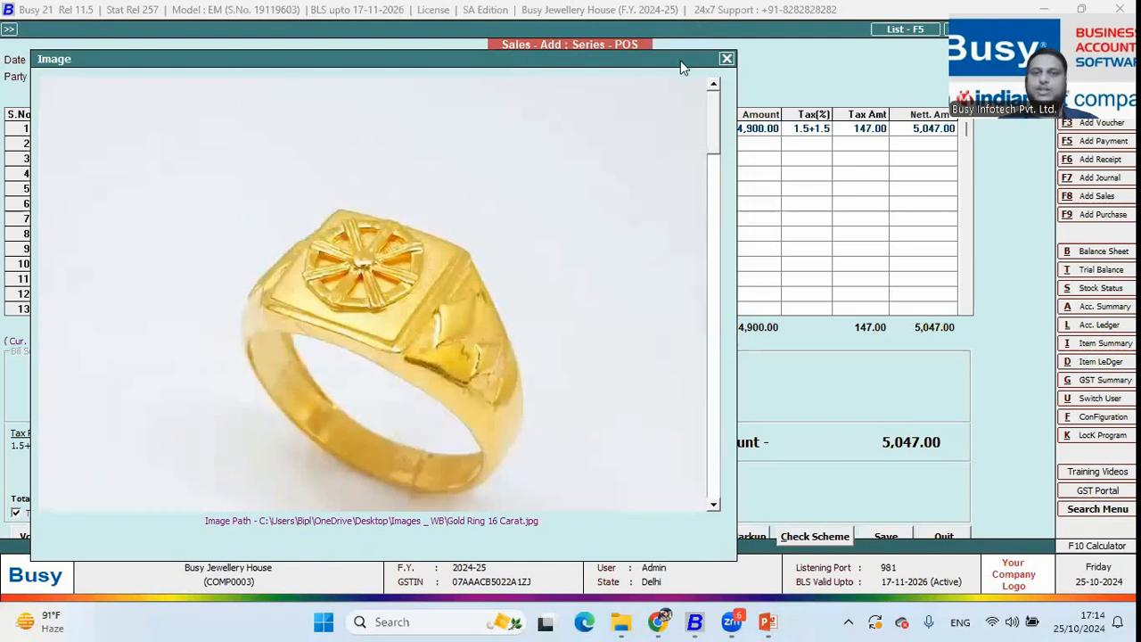
pyautogui.click(726, 59)
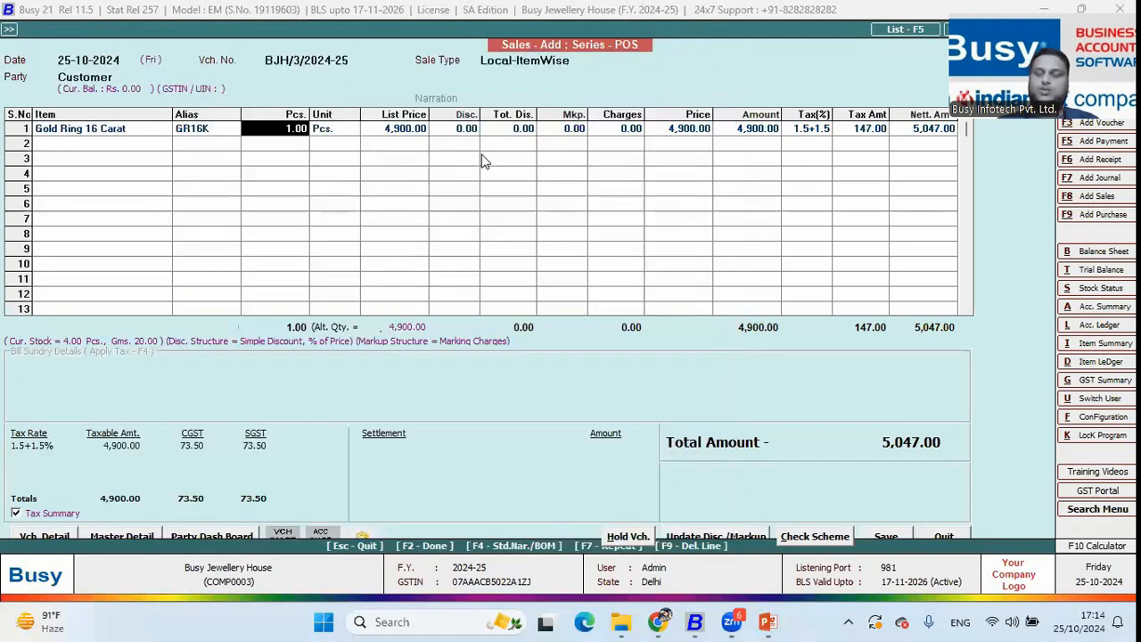
pyautogui.press('Return')
pyautogui.press('Return')
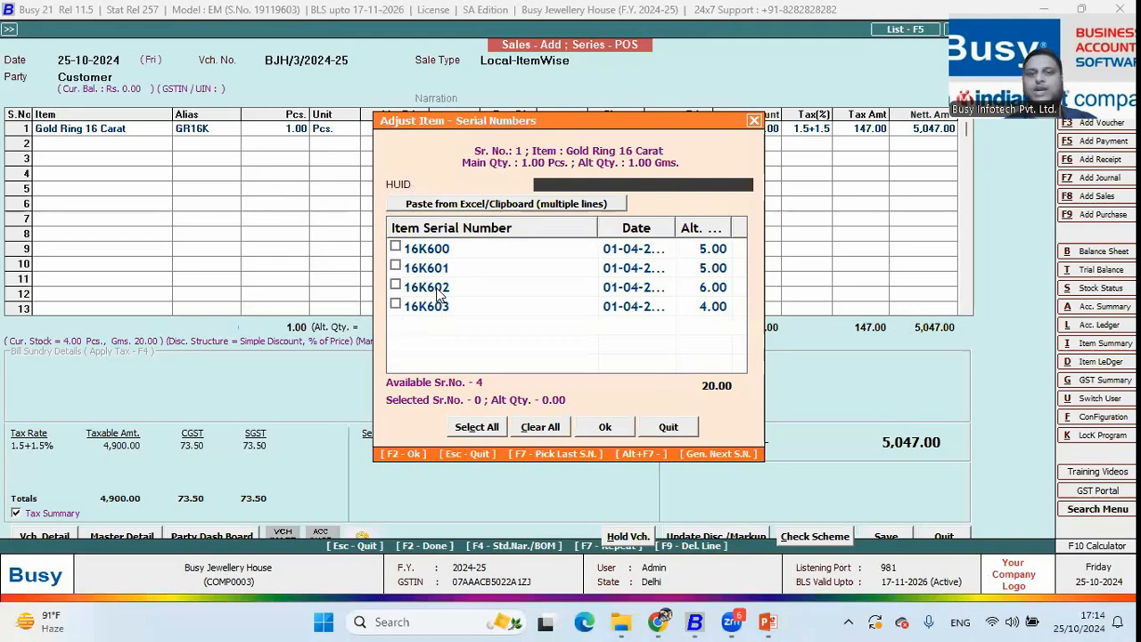
# Select serial 16K600 and accept 4,900 per gram for the ring
pyautogui.click(395, 247)
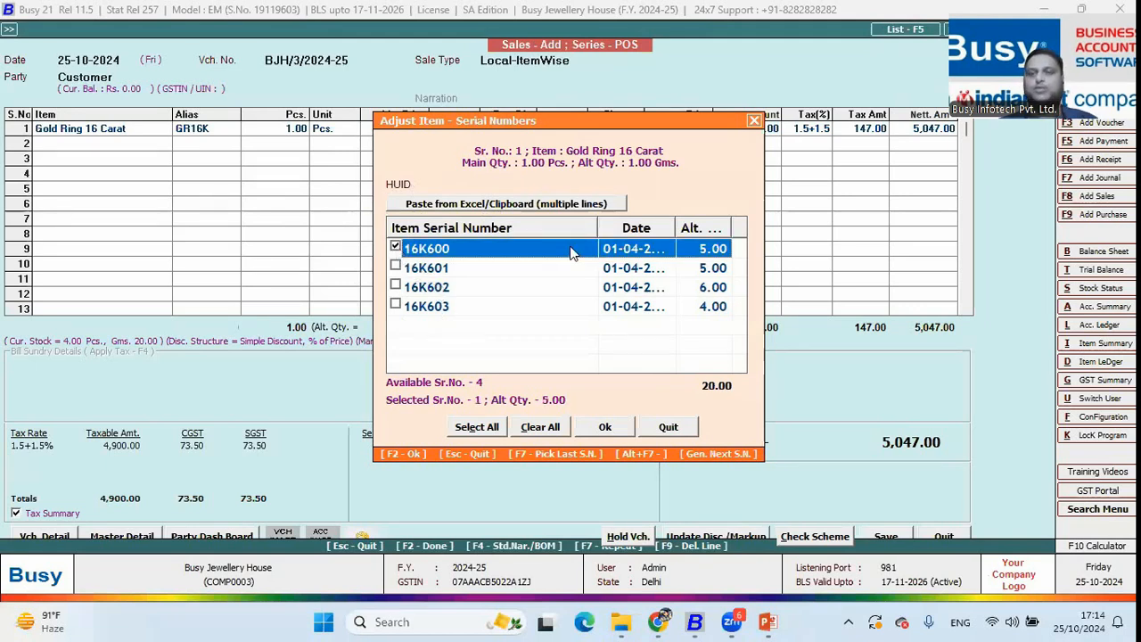
pyautogui.click(605, 426)
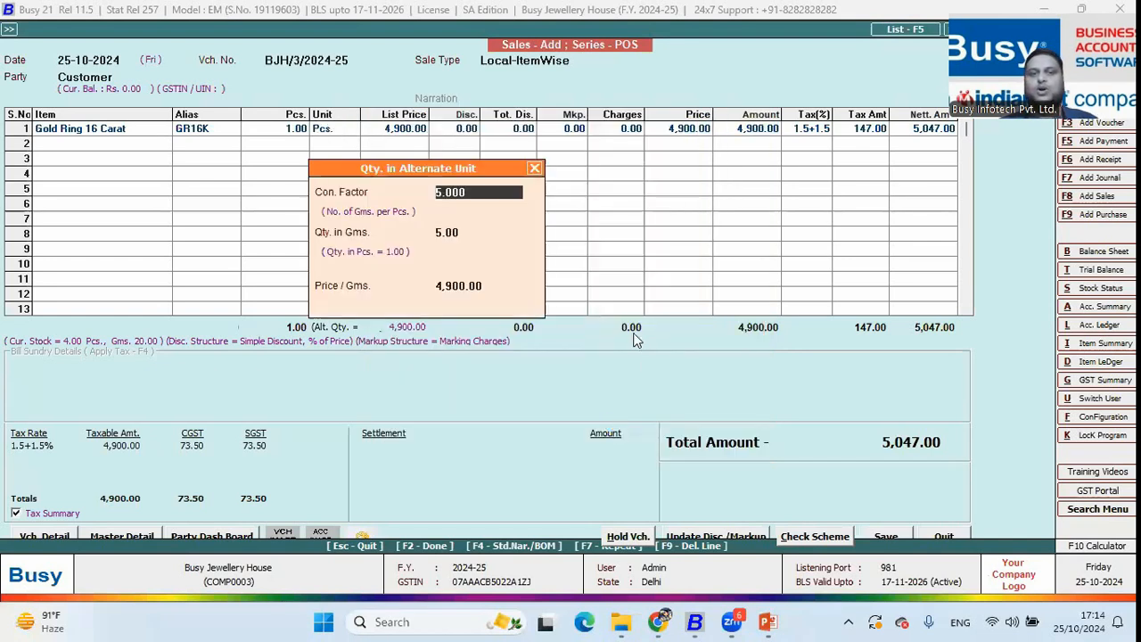
pyautogui.press('Return')
pyautogui.press('Return')
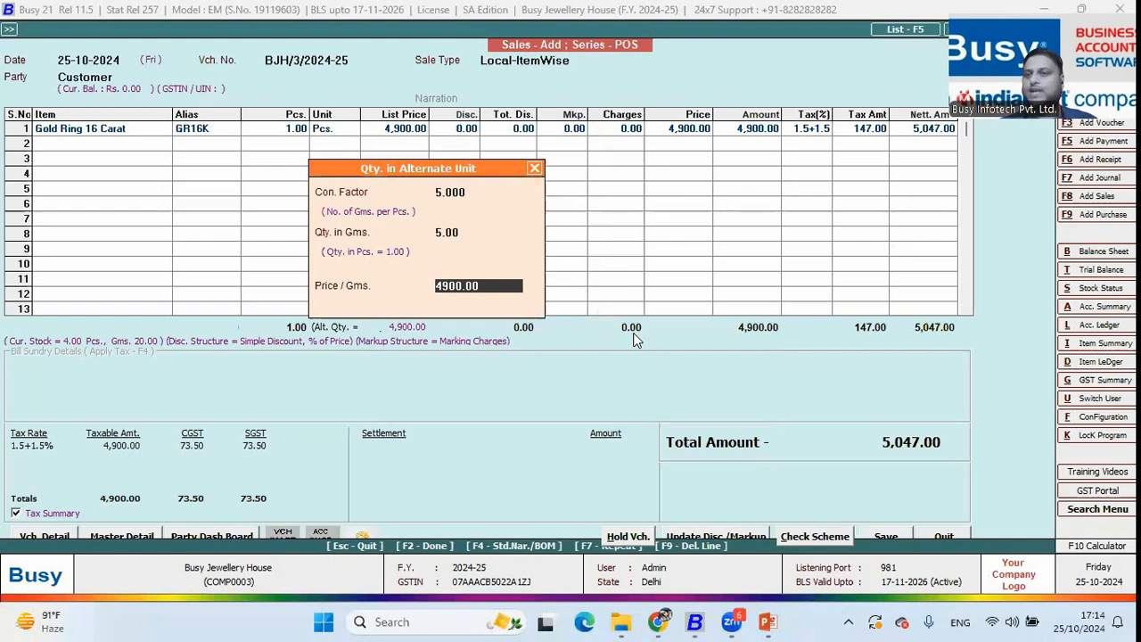
pyautogui.press('Return')
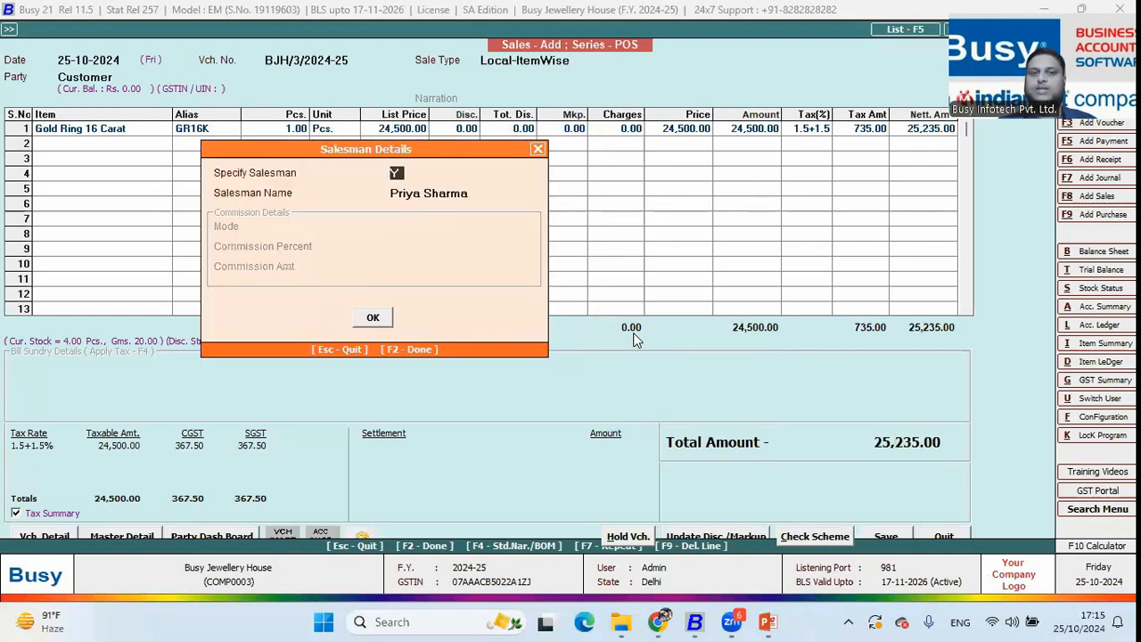
# Confirm the salesman details and finish the voucher to reach payment settlement
pyautogui.press('Return')
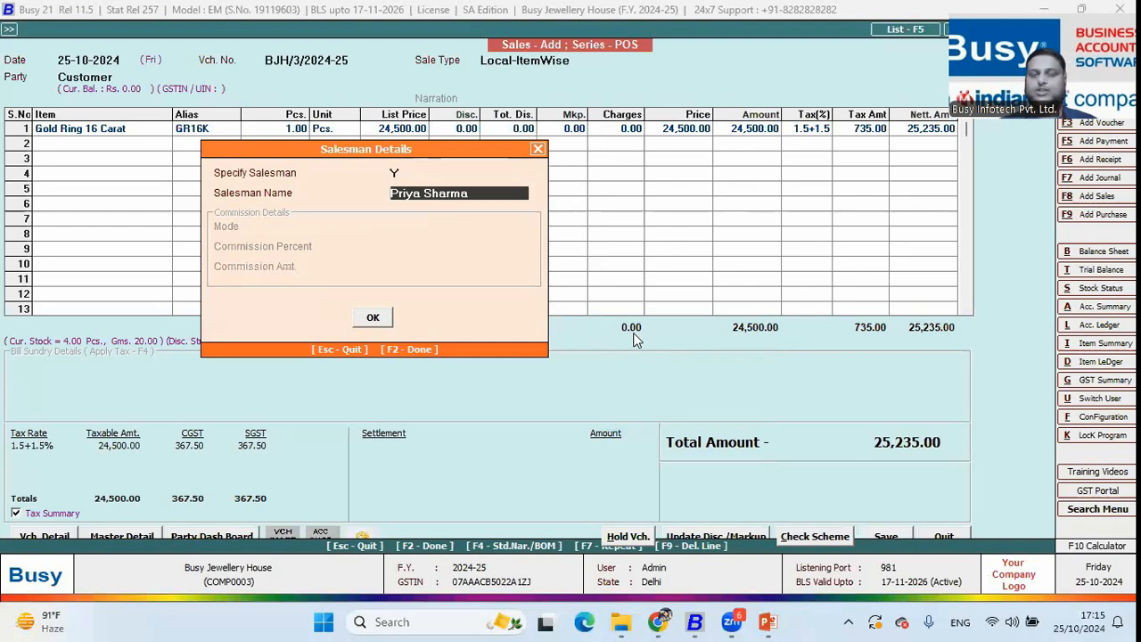
pyautogui.press('Return')
pyautogui.press('Return')
pyautogui.press('F2')
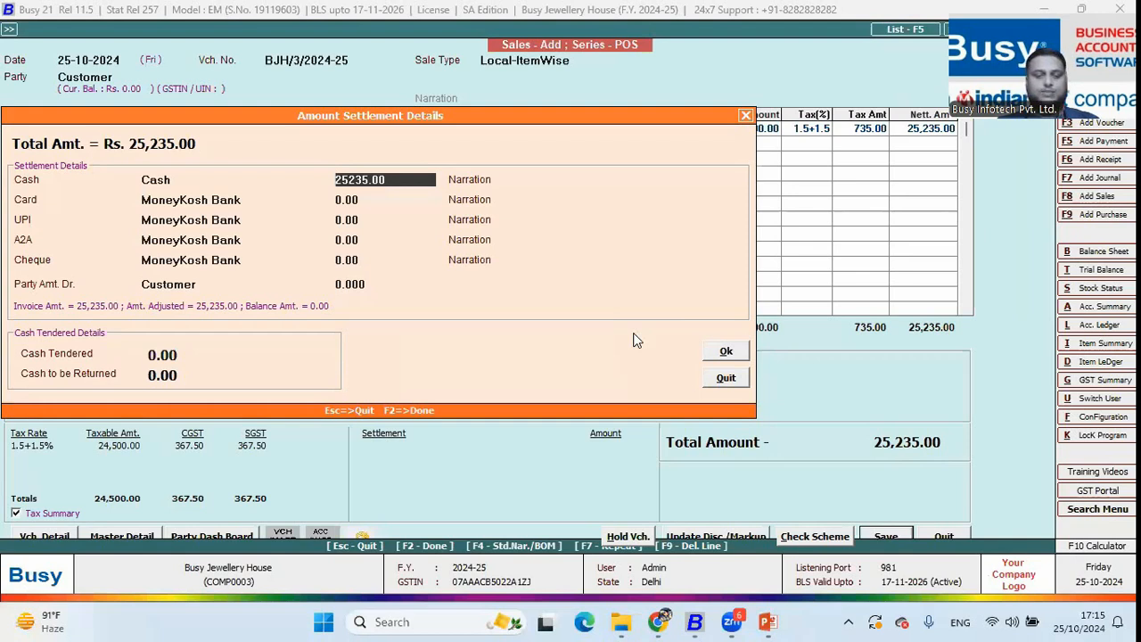
# Pay 10,000 in cash, clear the card amount, put 15,235 on UPI, and save the voucher
pyautogui.write('10000')
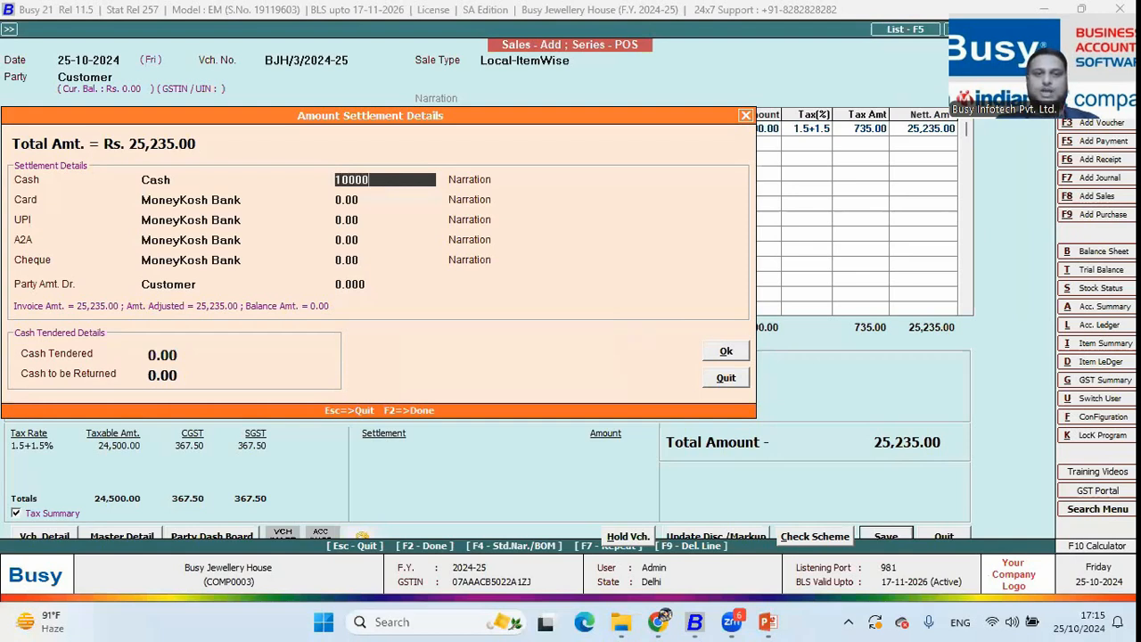
pyautogui.press('Return')
pyautogui.press('Return')
pyautogui.press('BackSpace')
pyautogui.press('Return')
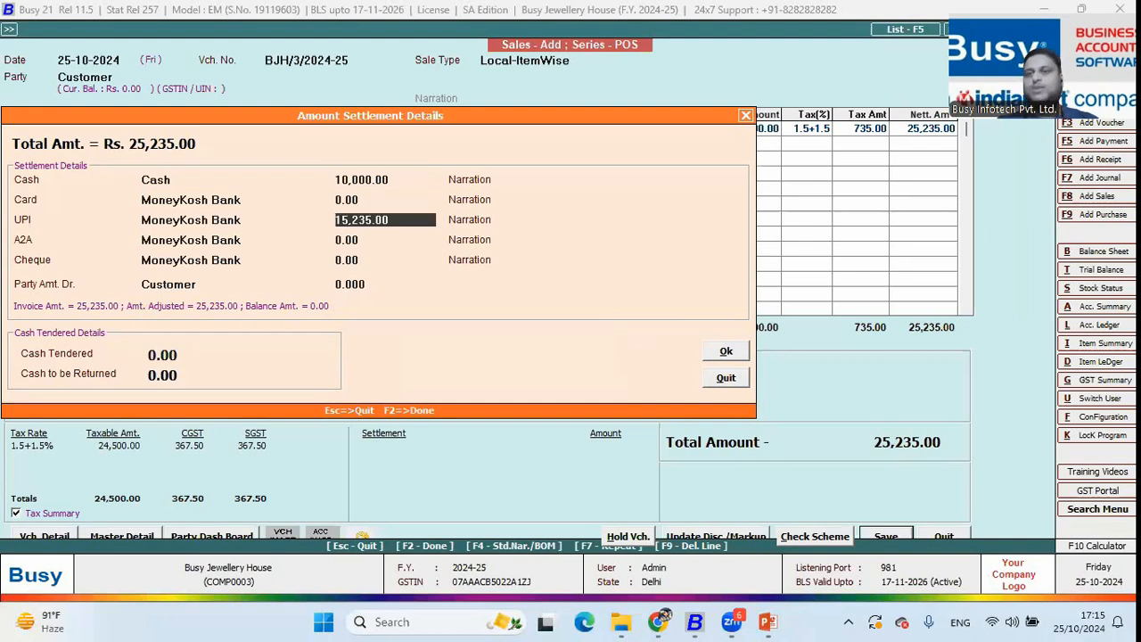
pyautogui.press('Return')
pyautogui.press('Return')
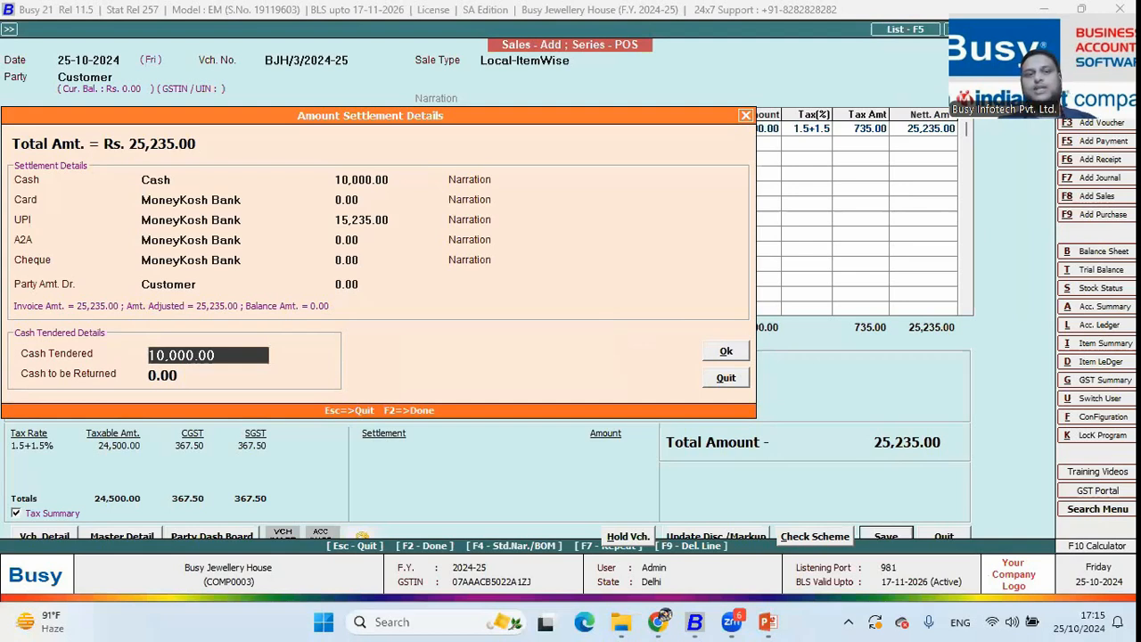
pyautogui.press('Return')
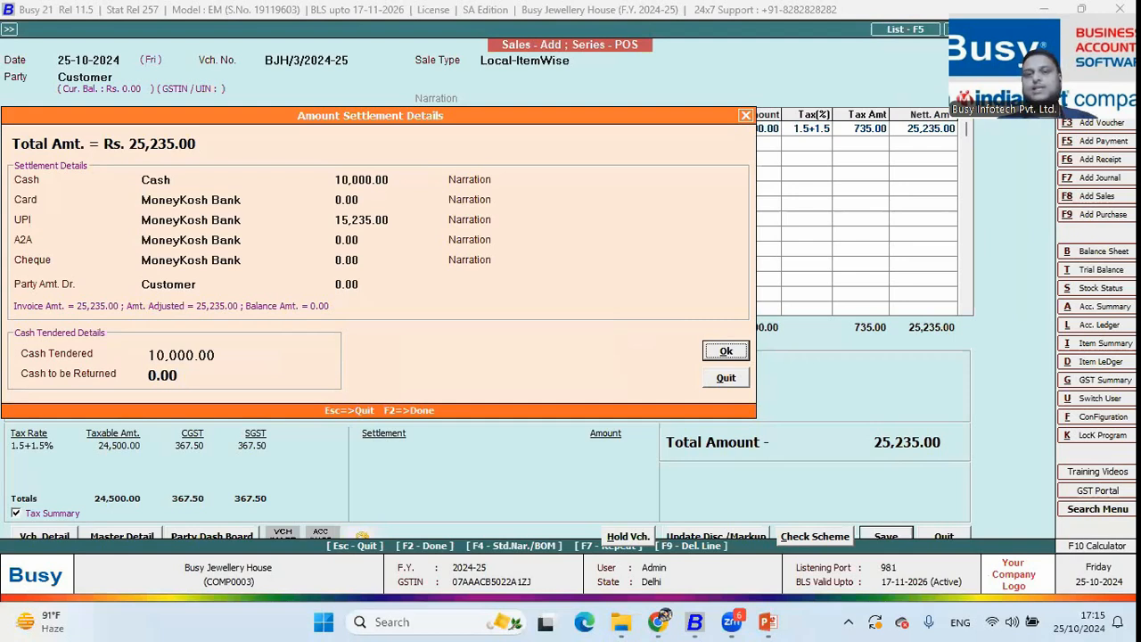
pyautogui.press('Return')
pyautogui.press('Return')
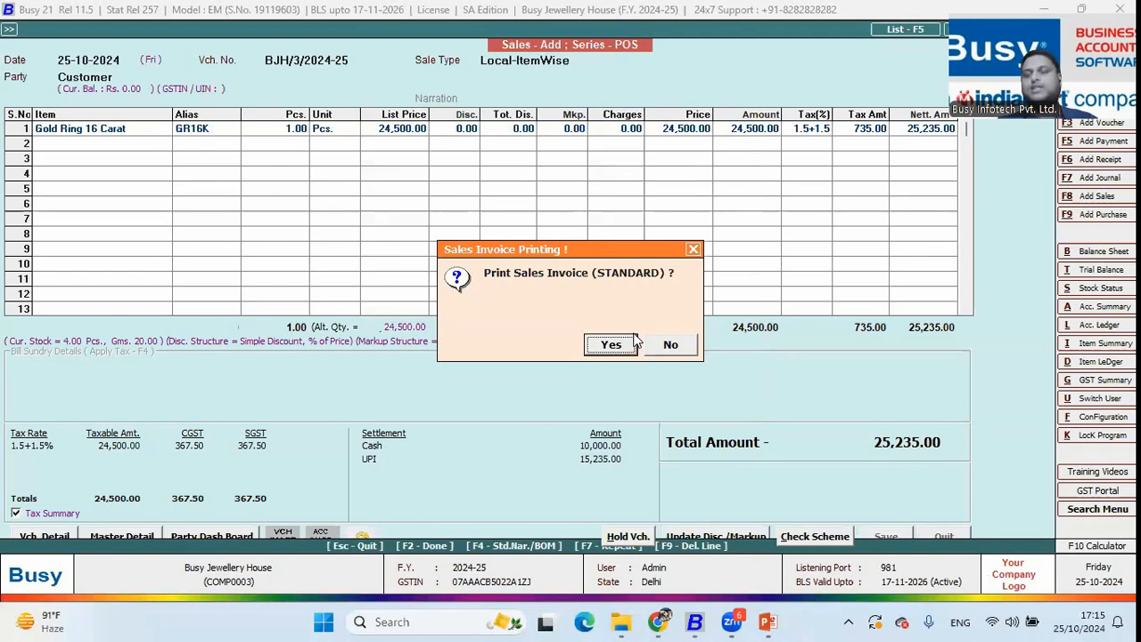
# Preview the tax invoice showing 25,235.00 split as Cash 10,000.00 and UPI 15,235.00, then close it
pyautogui.click(632, 343)
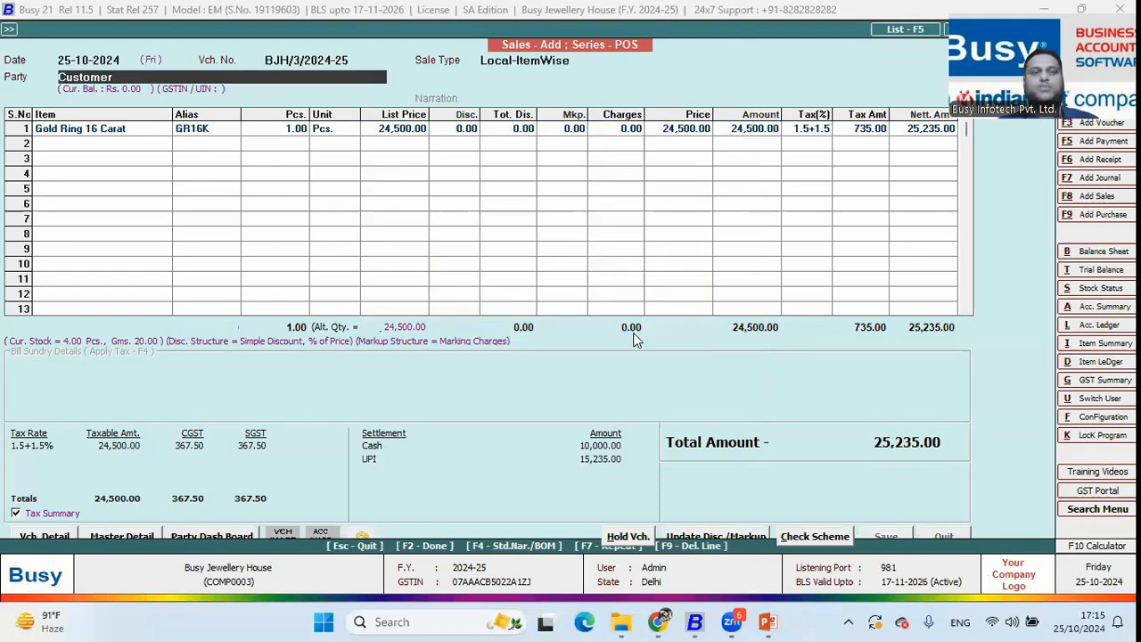
pyautogui.hotkey('alt', 'v')
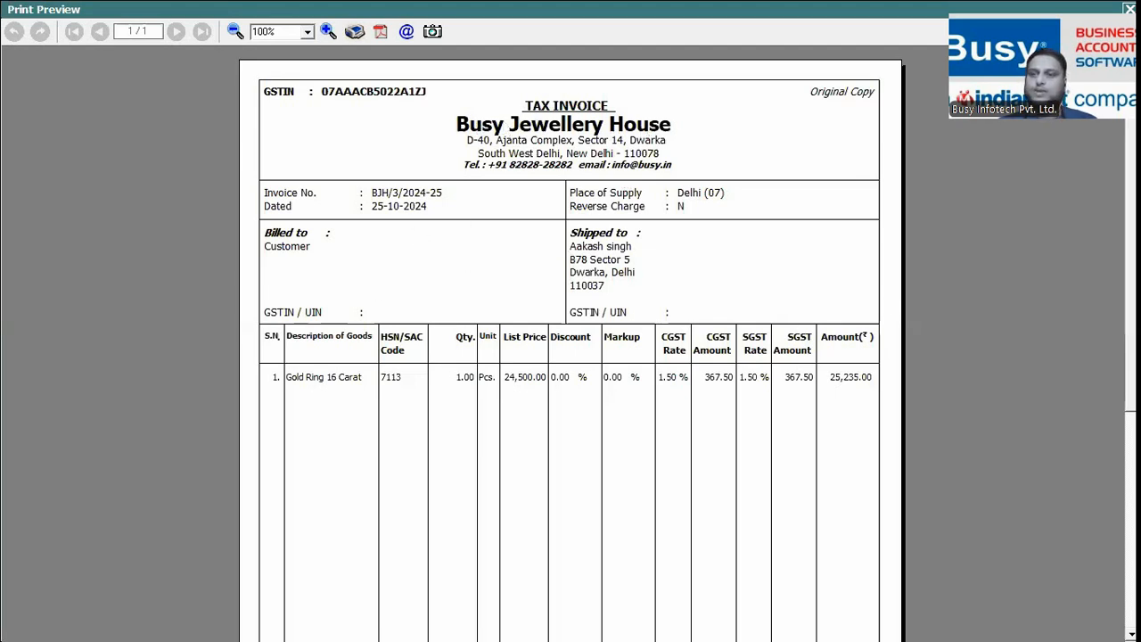
pyautogui.scroll(-5, 882, 306)
pyautogui.scroll(1, 569, 344)
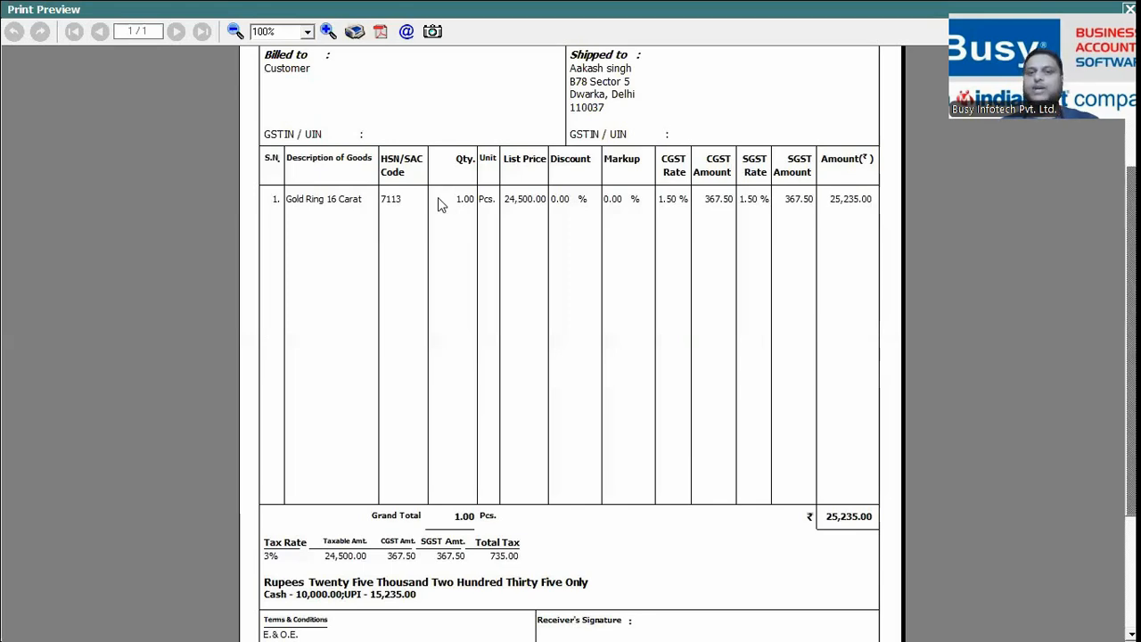
pyautogui.moveTo(1130, 227); pyautogui.dragTo(1130, 111)
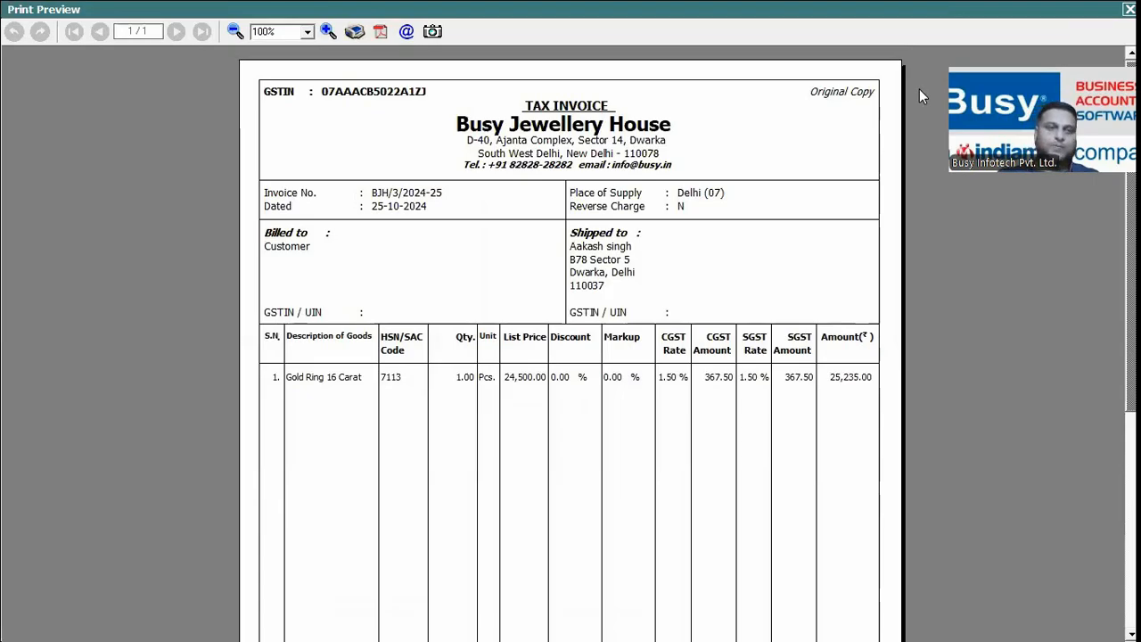
pyautogui.press('Escape')
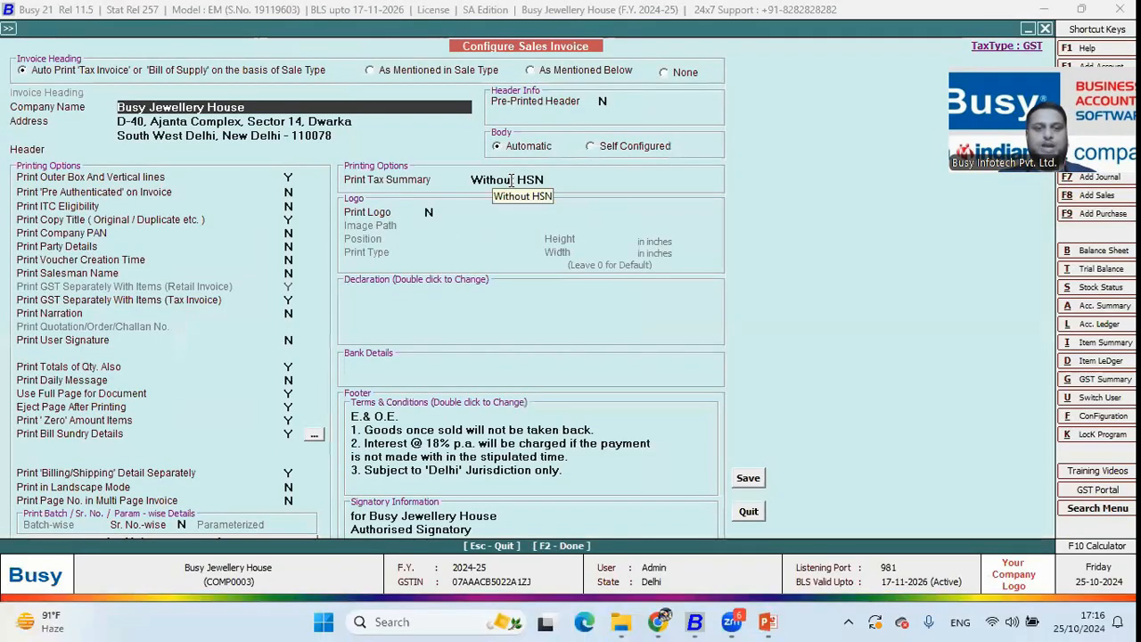
# Set Sr. No.-wise printing to Y in the sales invoice configuration and save it
pyautogui.click(183, 525)
pyautogui.write('y')
pyautogui.press('Return')
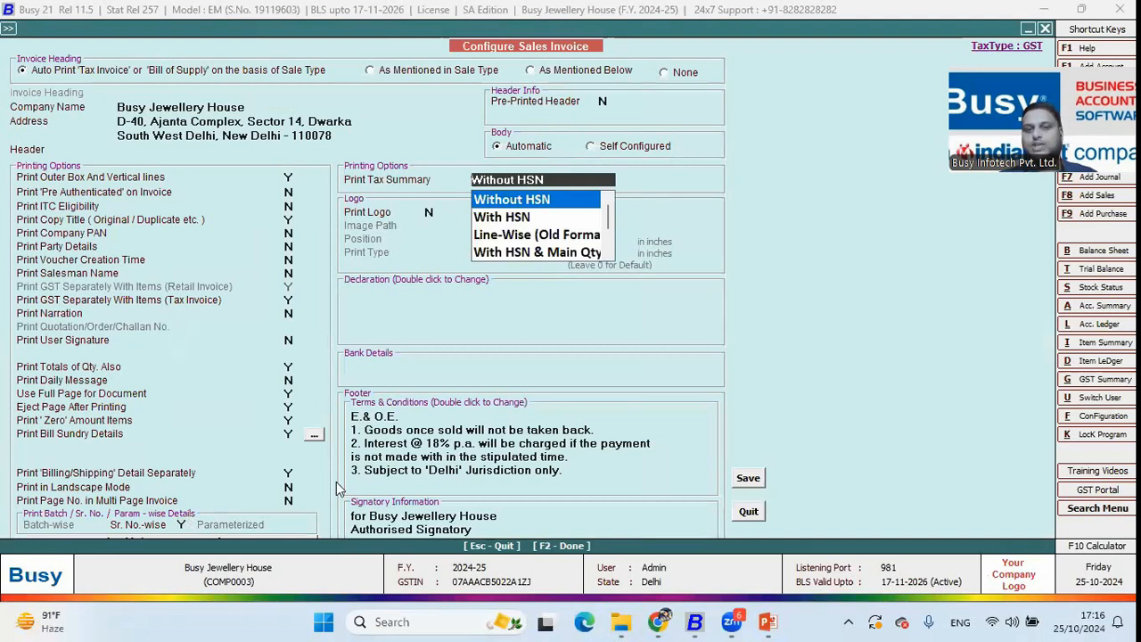
pyautogui.click(758, 483)
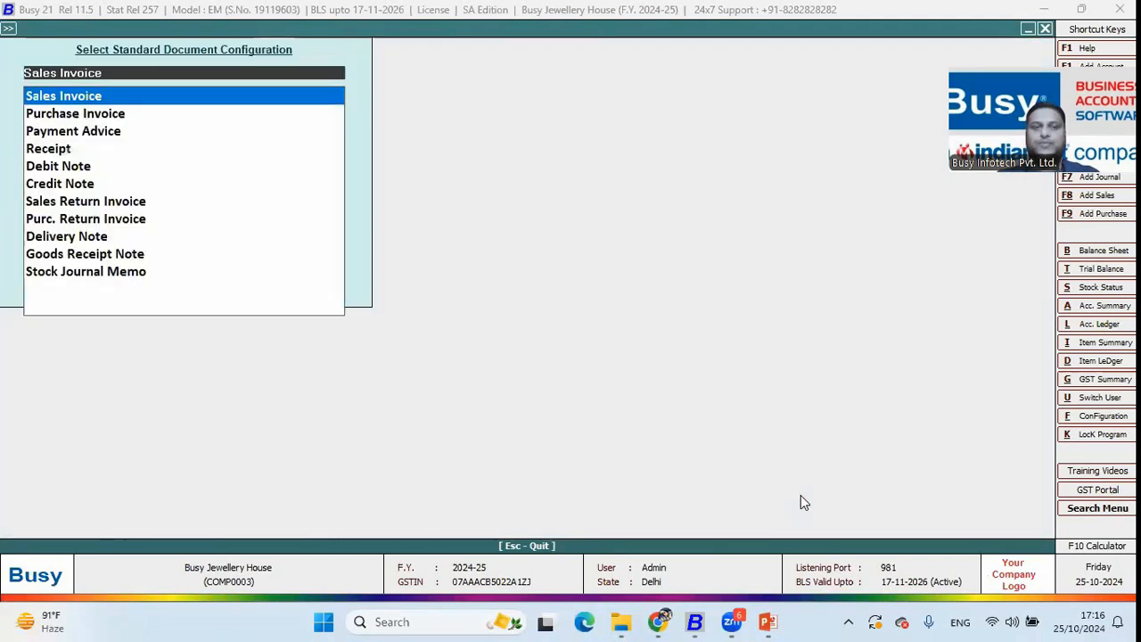
pyautogui.press('Escape')
pyautogui.press('Escape')
# Reopen POS voucher BJH/3/2024-25 for modification and print it to preview
pyautogui.press('Return')
pyautogui.press('Down')
pyautogui.press('Return')
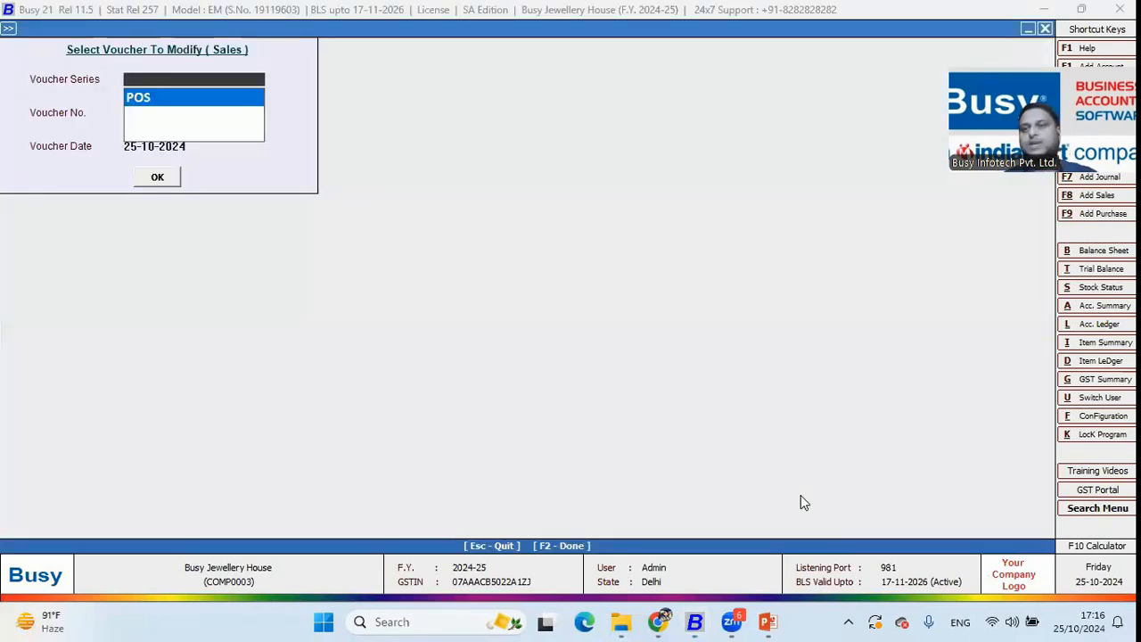
pyautogui.press('Return')
pyautogui.press('Return')
pyautogui.press('Return')
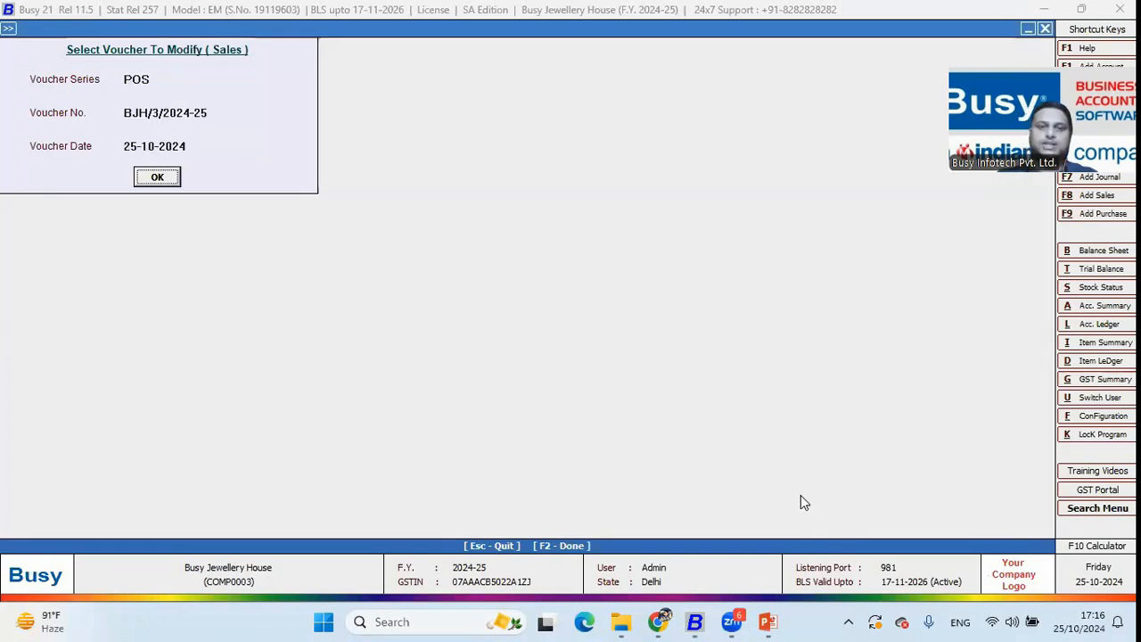
pyautogui.hotkey('alt', 'p')
pyautogui.press('Return')
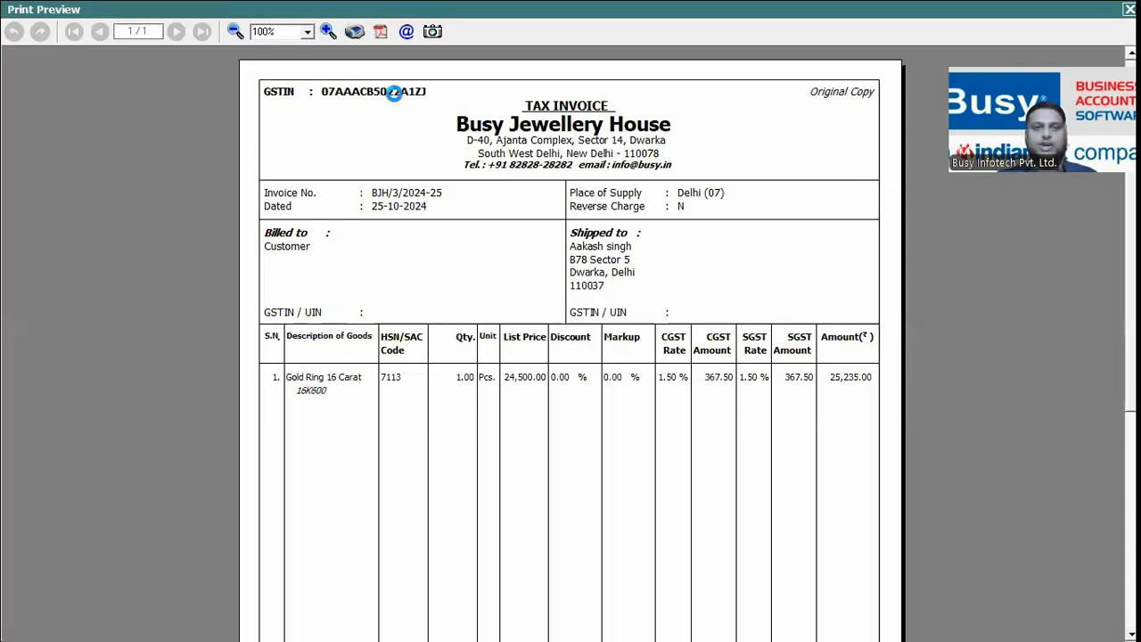
# Zoom the invoice preview to 130% to check serial 16K600, then close it
pyautogui.click(328, 31)
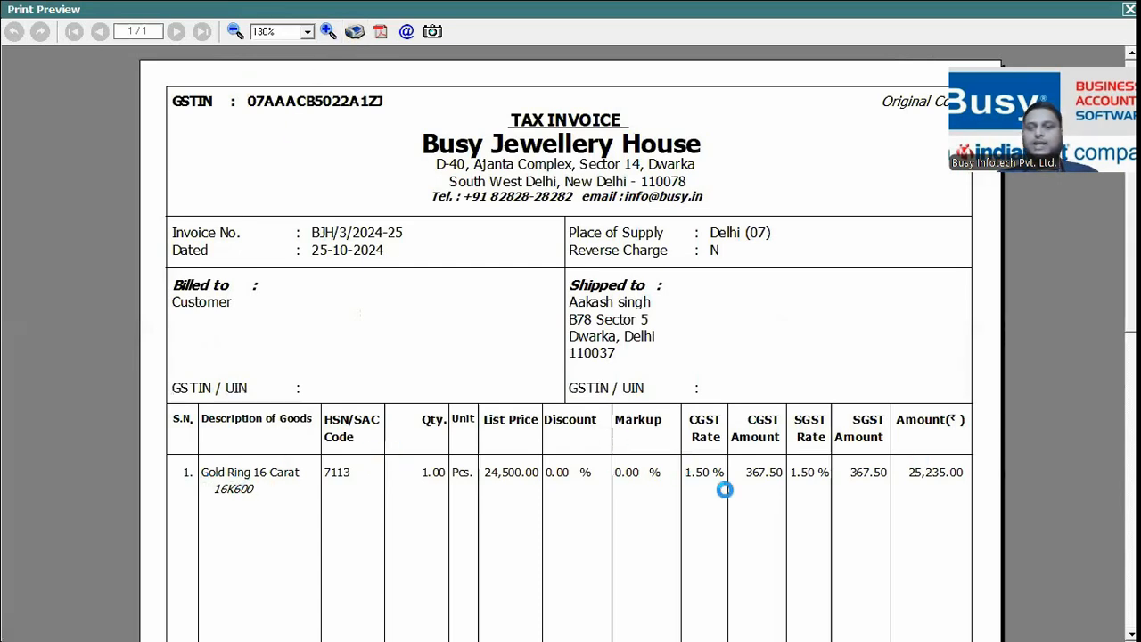
pyautogui.press('Escape')
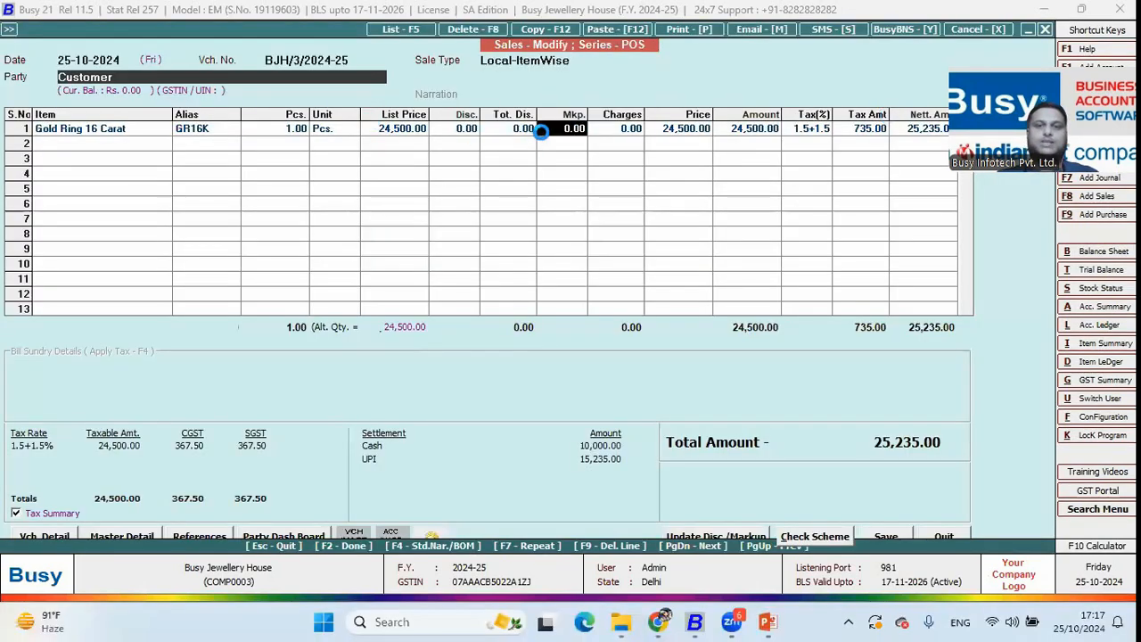
# Try editing row 1's markup charges on BJH/3/2024-25, then quit the voucher unchanged
pyautogui.press('F2')
pyautogui.press('F2')
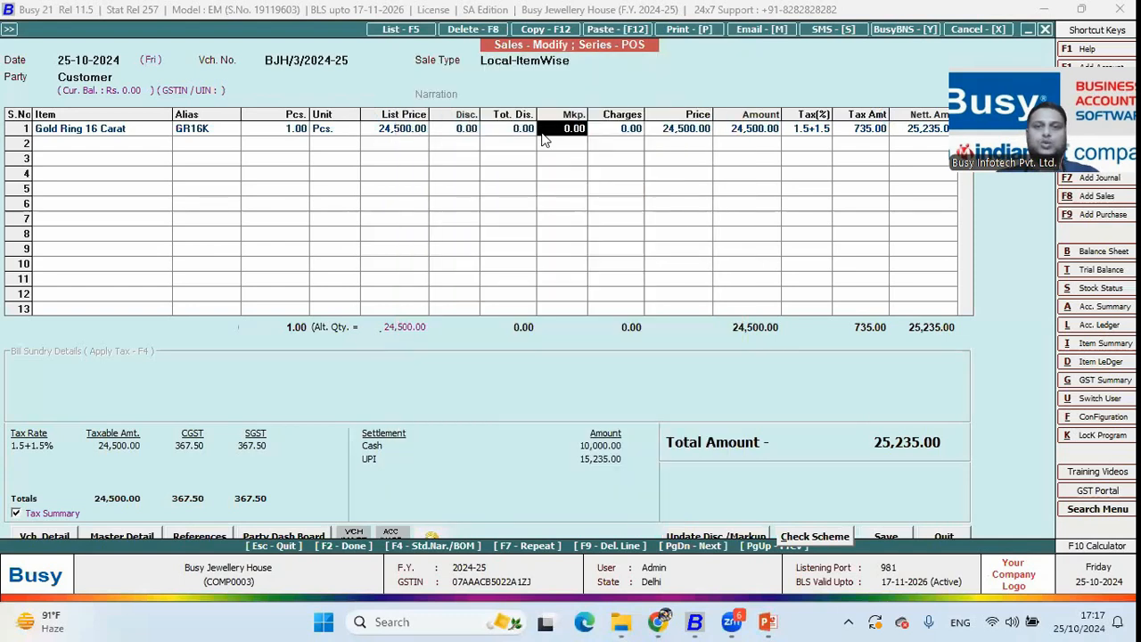
pyautogui.click(635, 134)
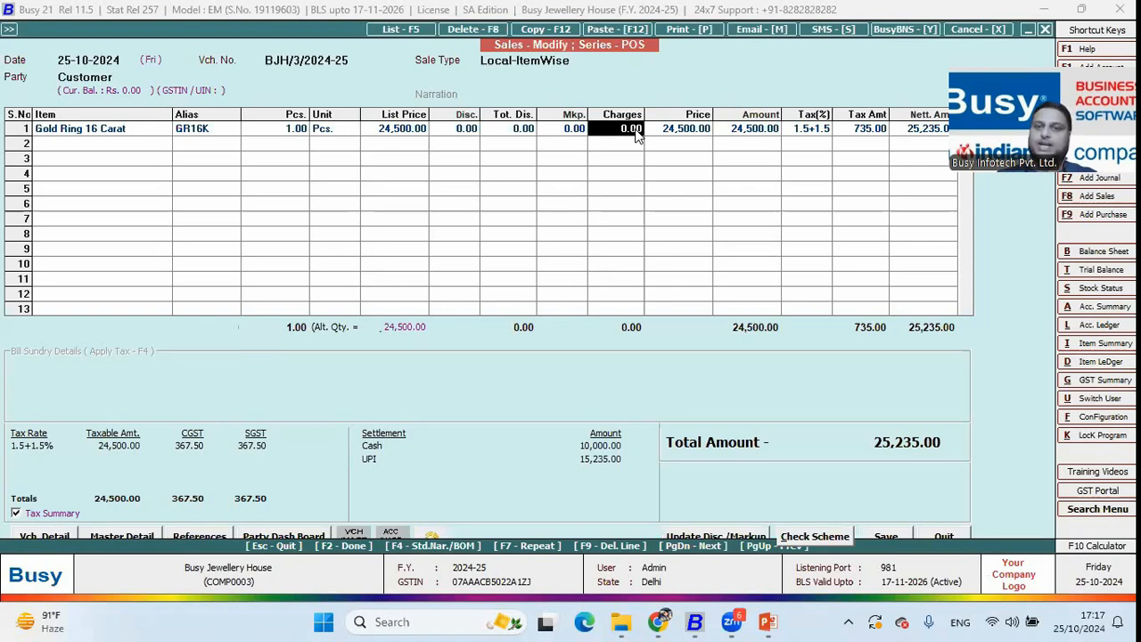
pyautogui.press('Return')
pyautogui.press('Escape')
pyautogui.press('Escape')
pyautogui.press('Escape')
pyautogui.press('Escape')
pyautogui.press('Escape')
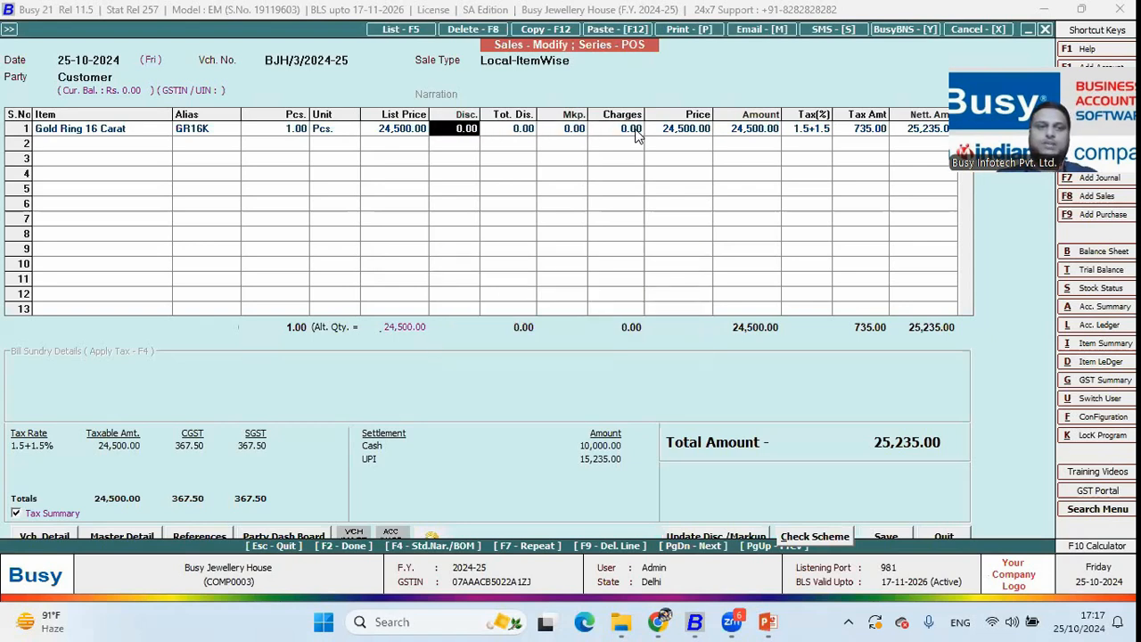
pyautogui.press('Return')
pyautogui.press('Escape')
pyautogui.press('Up')
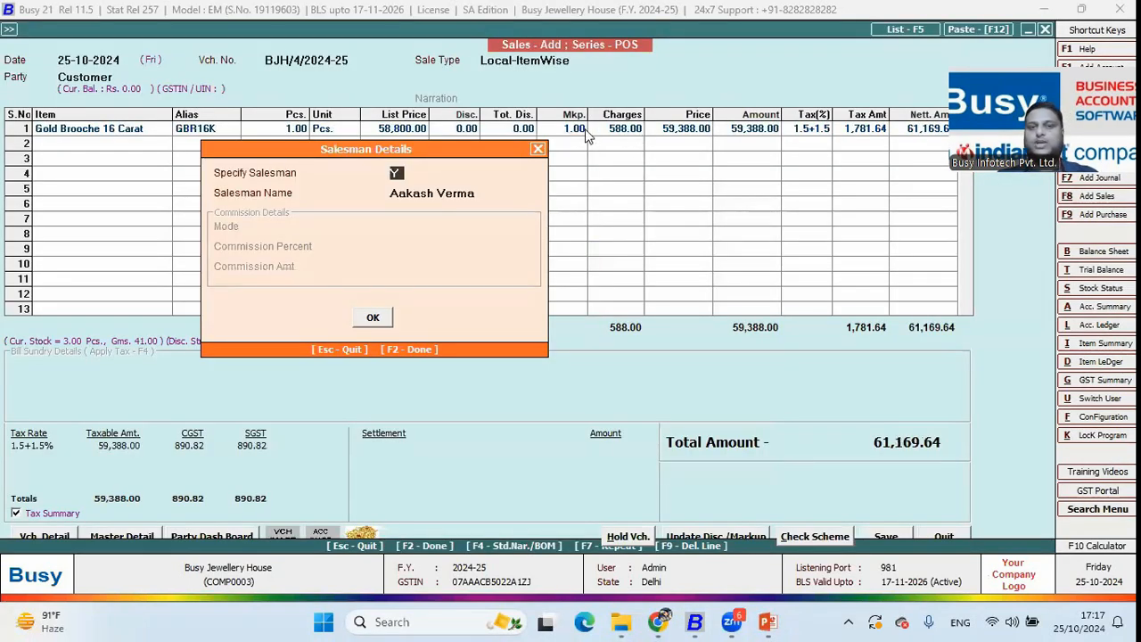
# Set the Gold Brooche 16 Carat markup to 3, raising charges to 1,764.00, and accept the salesman details
pyautogui.press('F2')
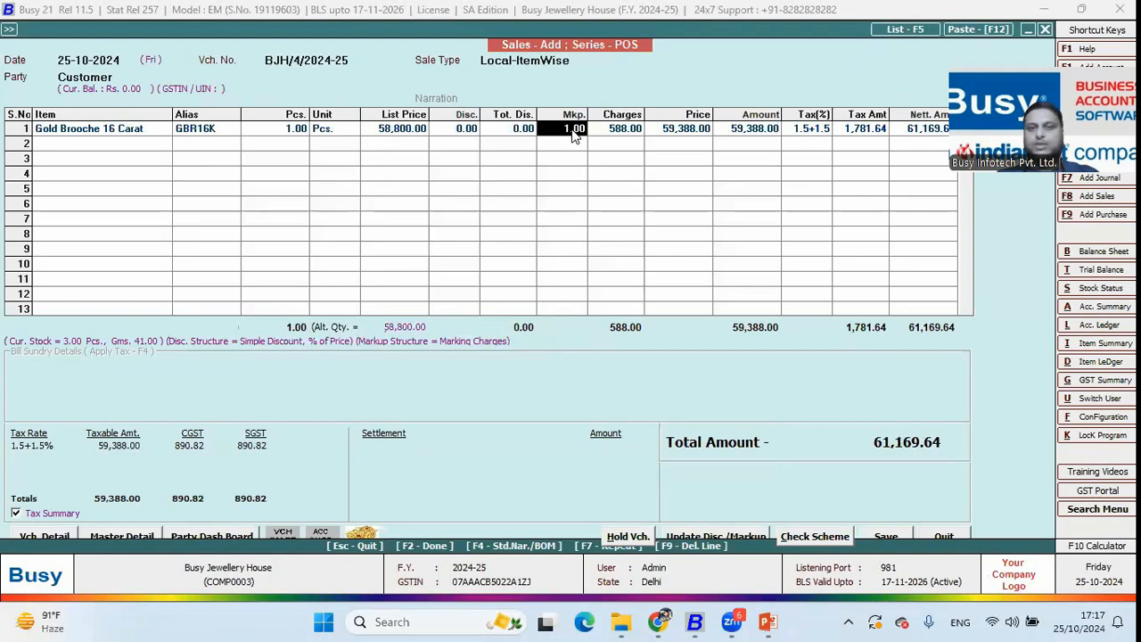
pyautogui.write('3')
pyautogui.press('Return')
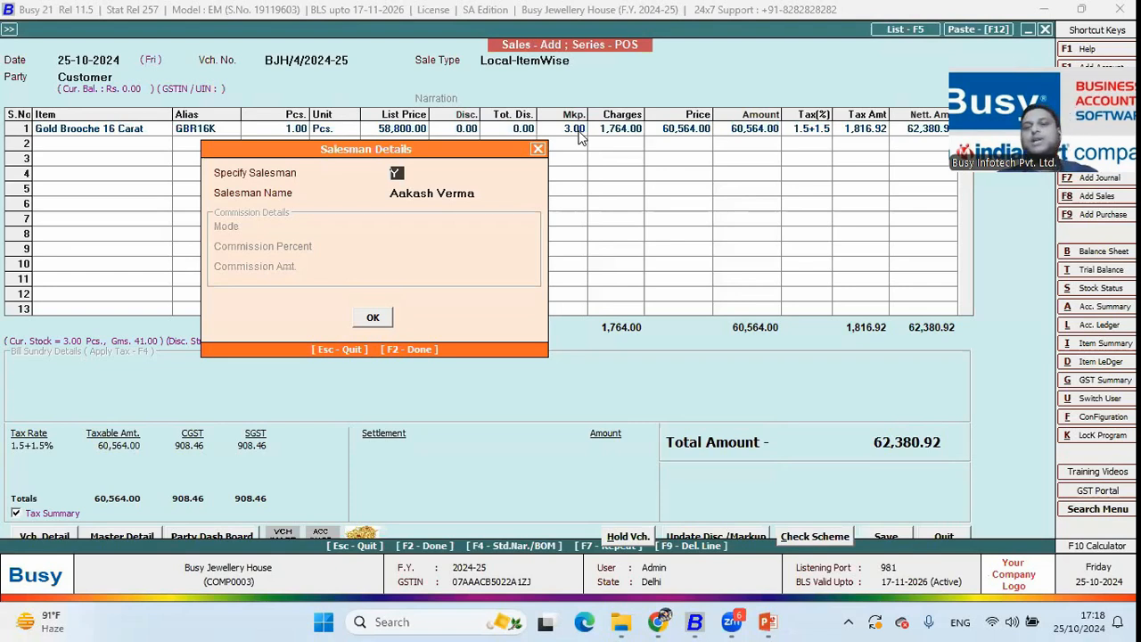
pyautogui.click(369, 318)
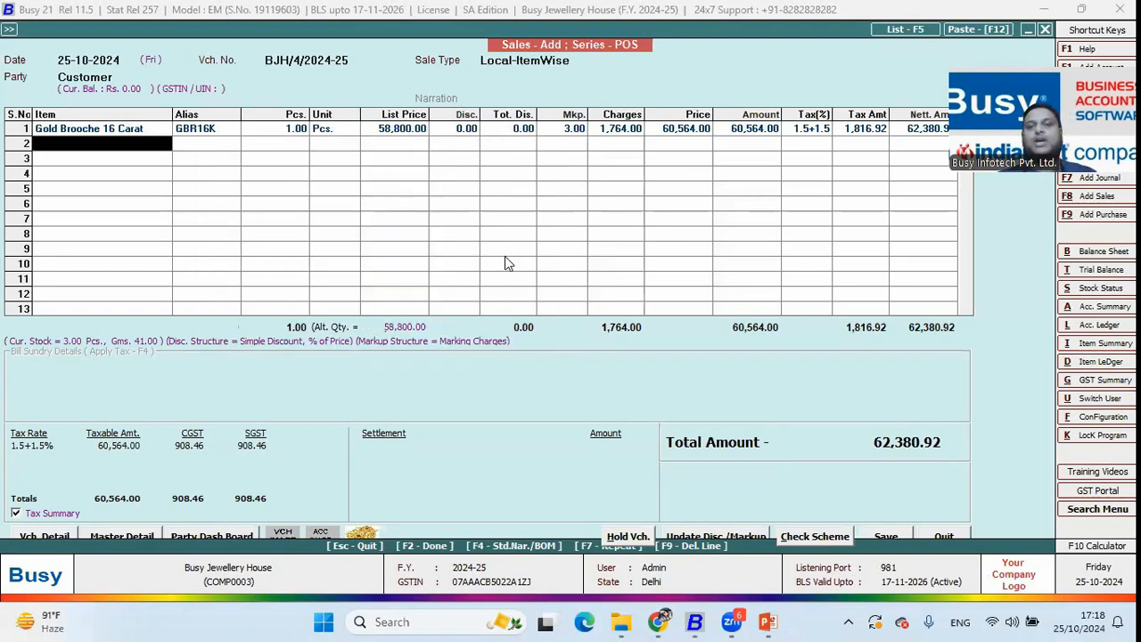
pyautogui.press('Escape')
# Discard the open sales voucher and briefly view the PowerPoint slide show before returning to BUSY
pyautogui.press('Left')
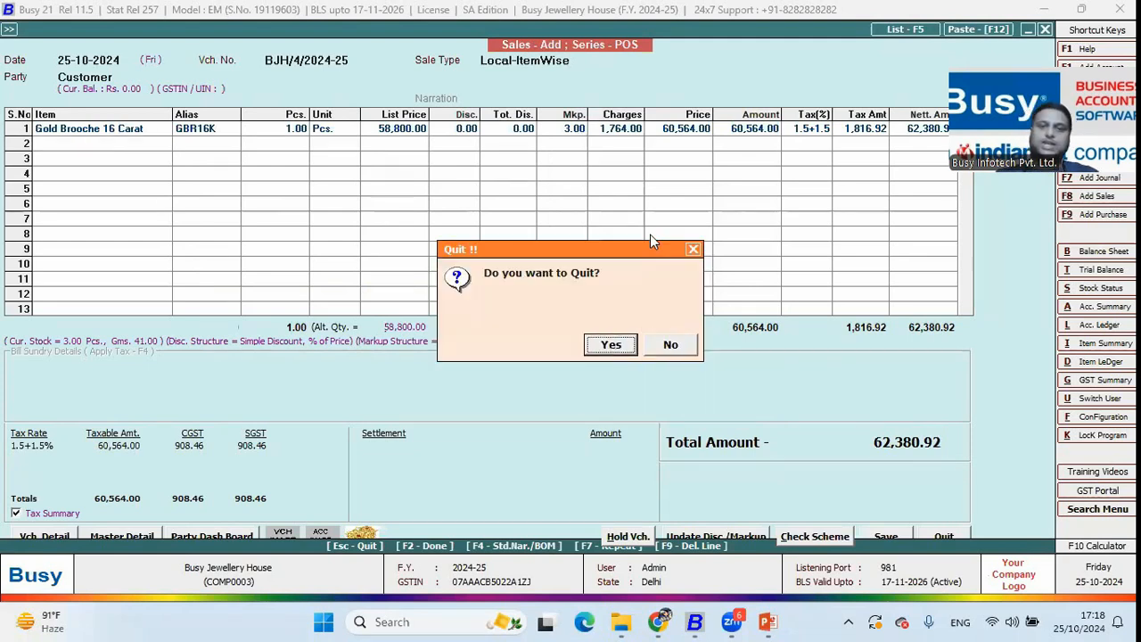
pyautogui.press('Return')
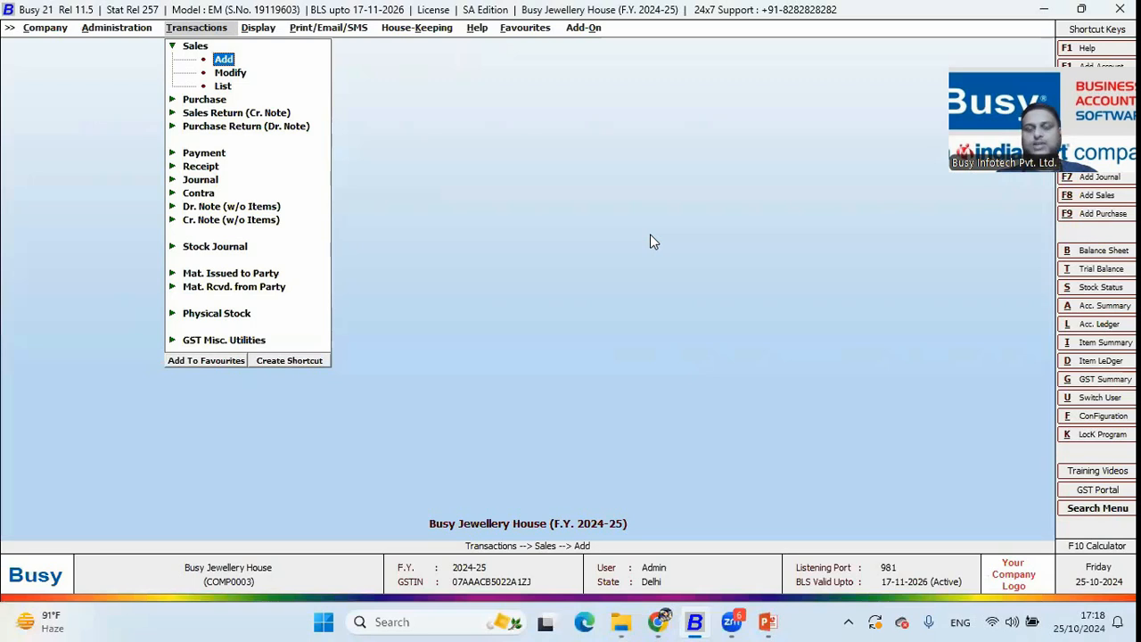
pyautogui.hotkey('alt', 'Tab')
pyautogui.hotkey('alt', 'Tab')
pyautogui.hotkey('alt', 'Tab')
pyautogui.hotkey('alt', 'Tab')
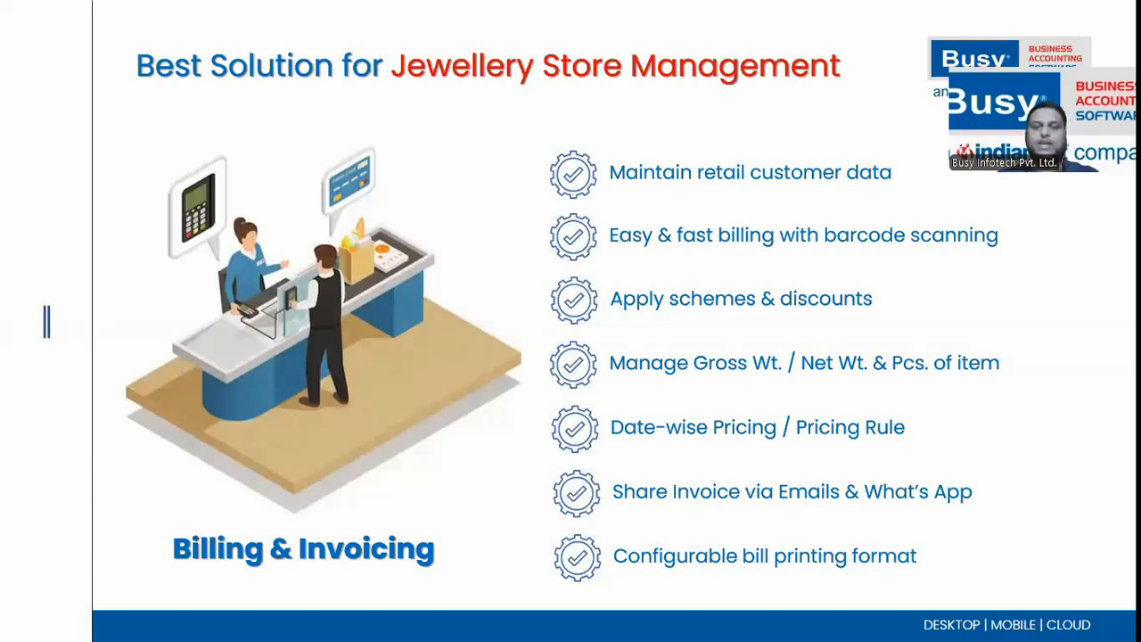
pyautogui.hotkey('alt', 'Tab')
pyautogui.hotkey('alt', 'Tab')
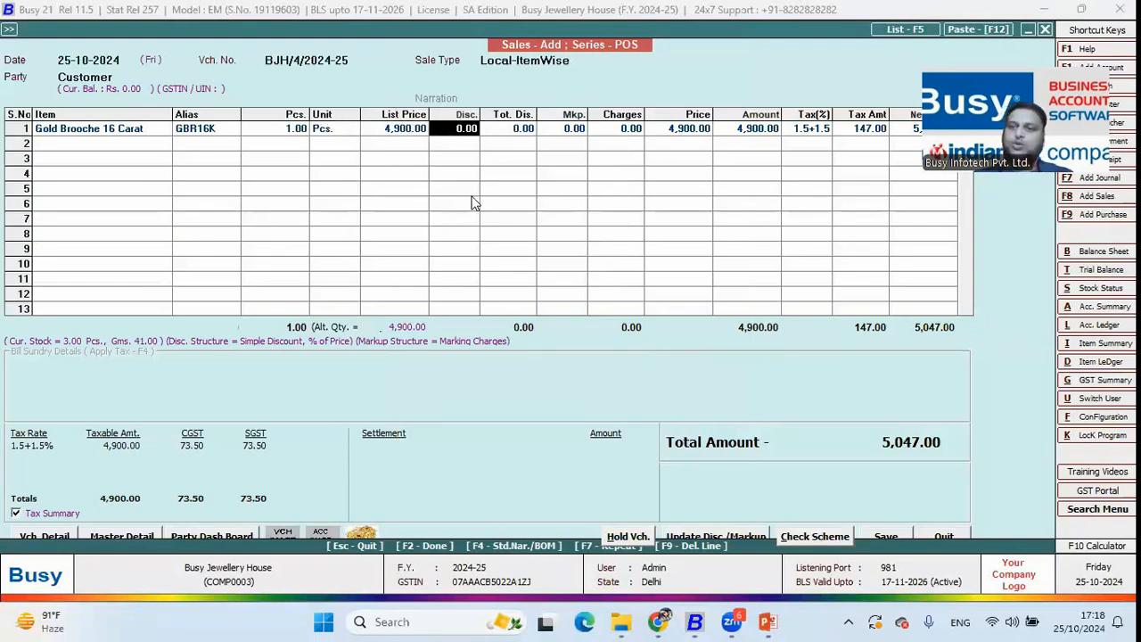
# Give the Gold Brooche a 10% discount (490.00 off), then quit the voucher without saving
pyautogui.write('10')
pyautogui.press('Return')
pyautogui.press('Return')
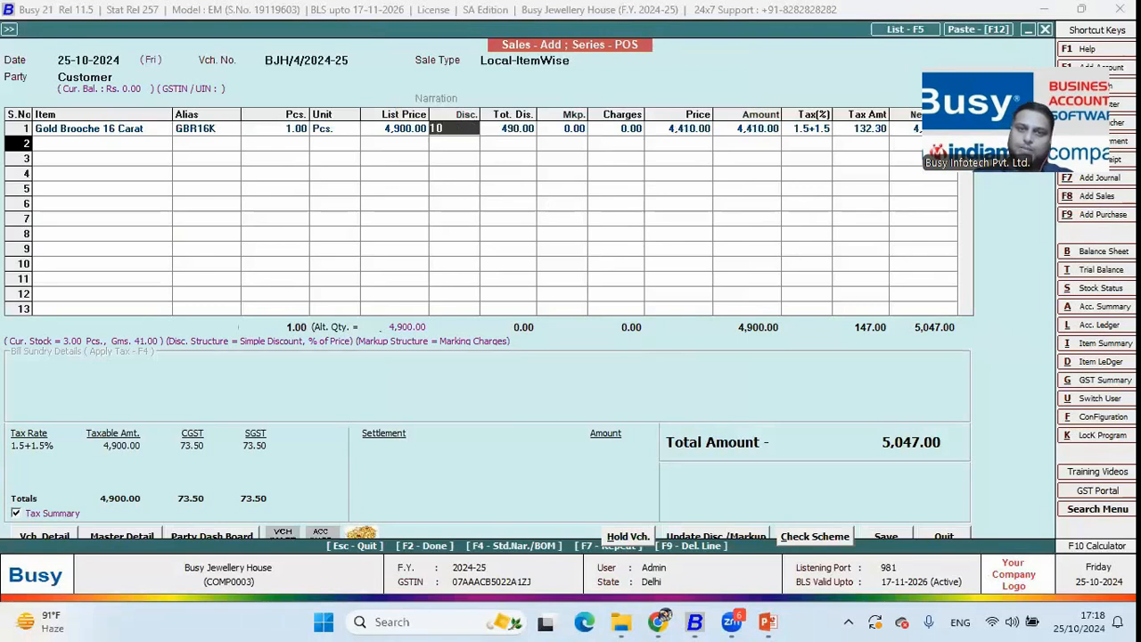
pyautogui.press('Escape')
pyautogui.press('Escape')
pyautogui.press('Left')
pyautogui.press('Return')
pyautogui.press('Left')
pyautogui.press('Left')
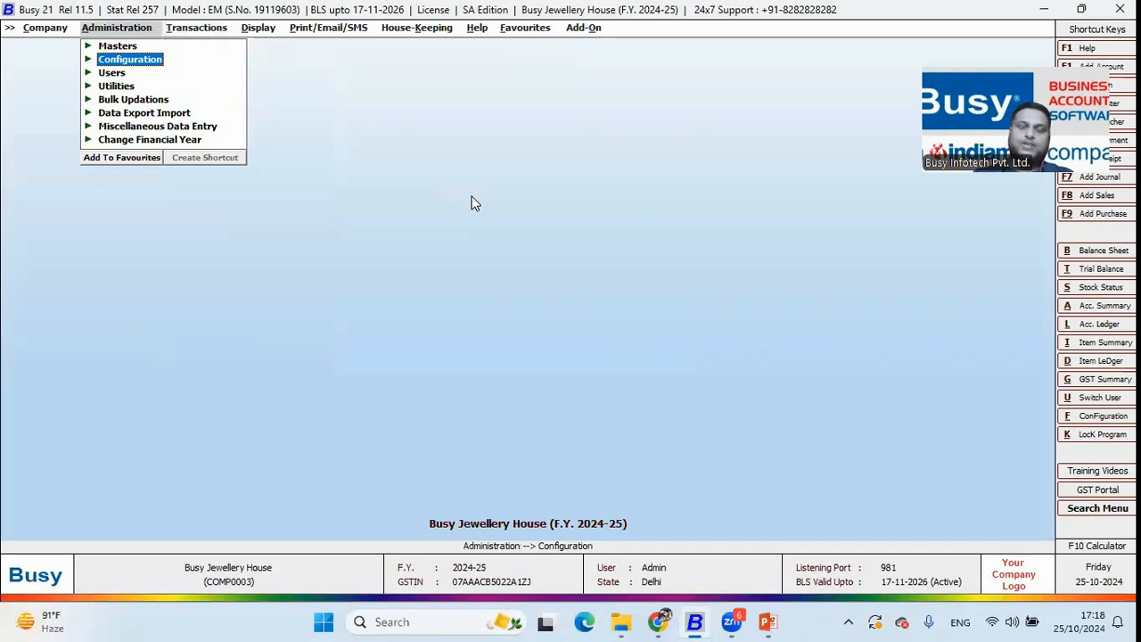
# Enable the Scheme inventory option in Features and Options and save the settings
pyautogui.press('Return')
pyautogui.press('Return')
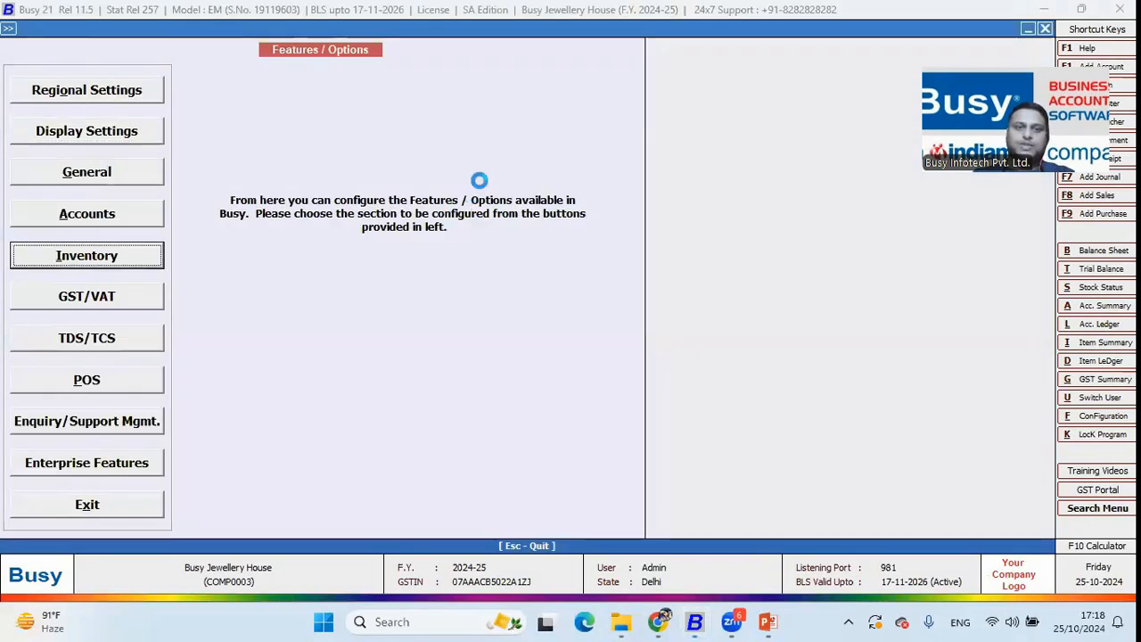
pyautogui.press('Return')
pyautogui.click(425, 124)
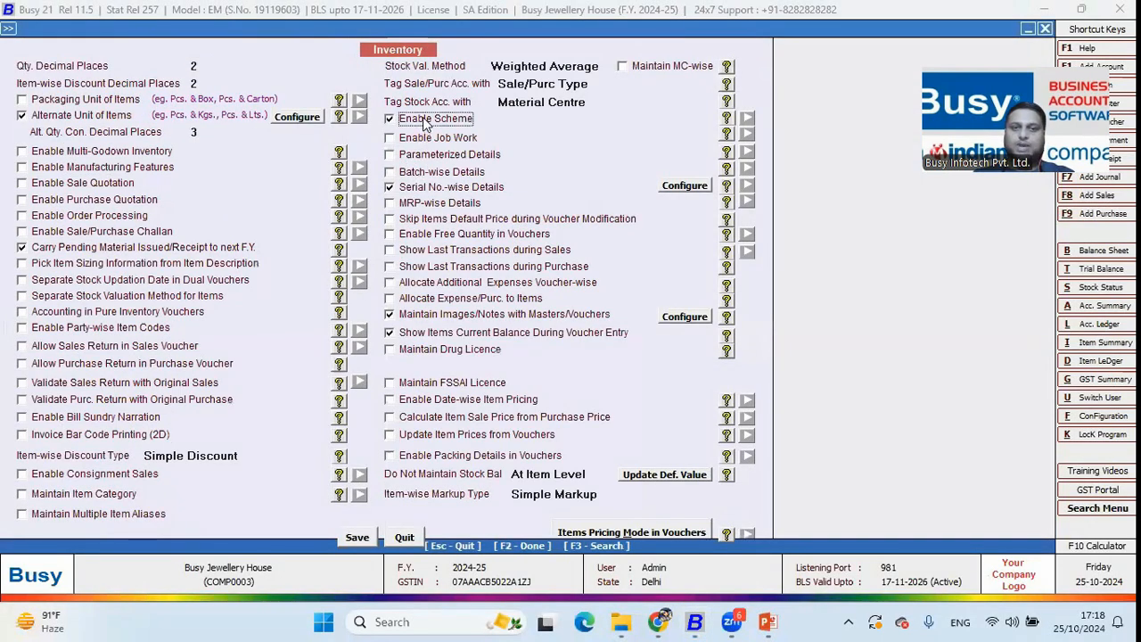
pyautogui.press('Escape')
pyautogui.press('Return')
# Create scheme S1 with a date filter from 01-10-2024 to 31-10-2024
pyautogui.press('Down')
pyautogui.press('Down')
pyautogui.press('Down')
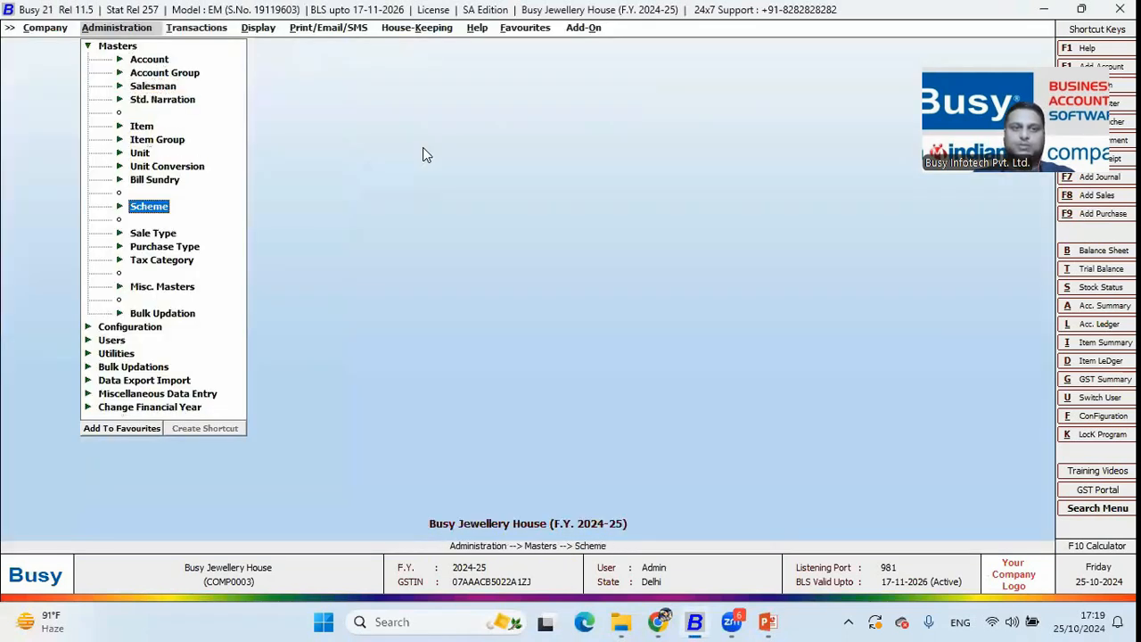
pyautogui.press('Return')
pyautogui.press('Return')
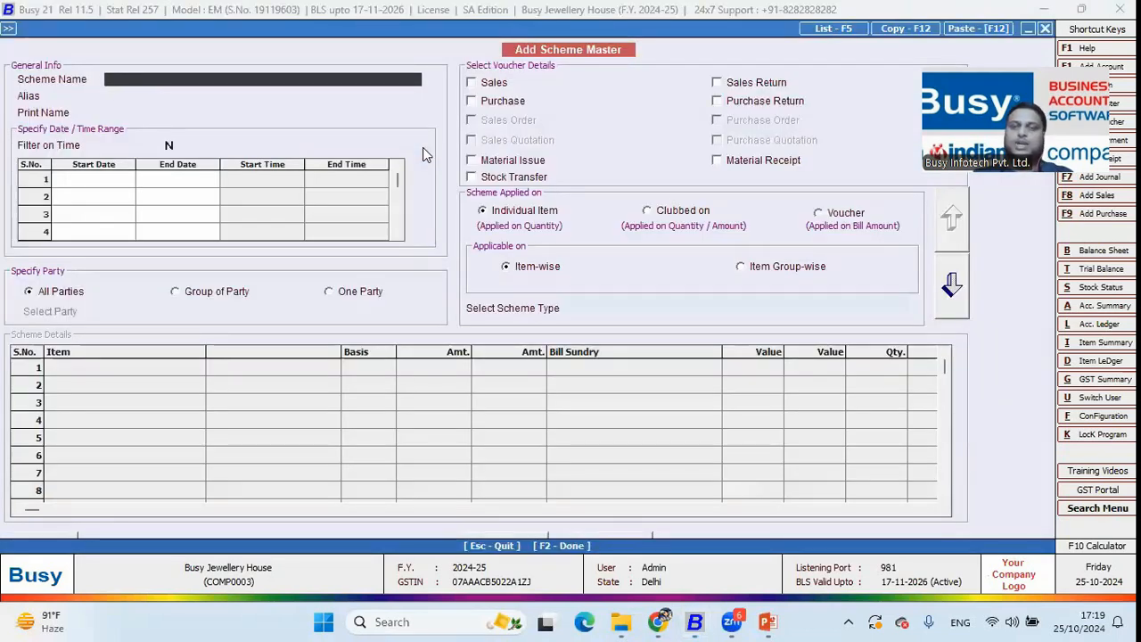
pyautogui.write('S1')
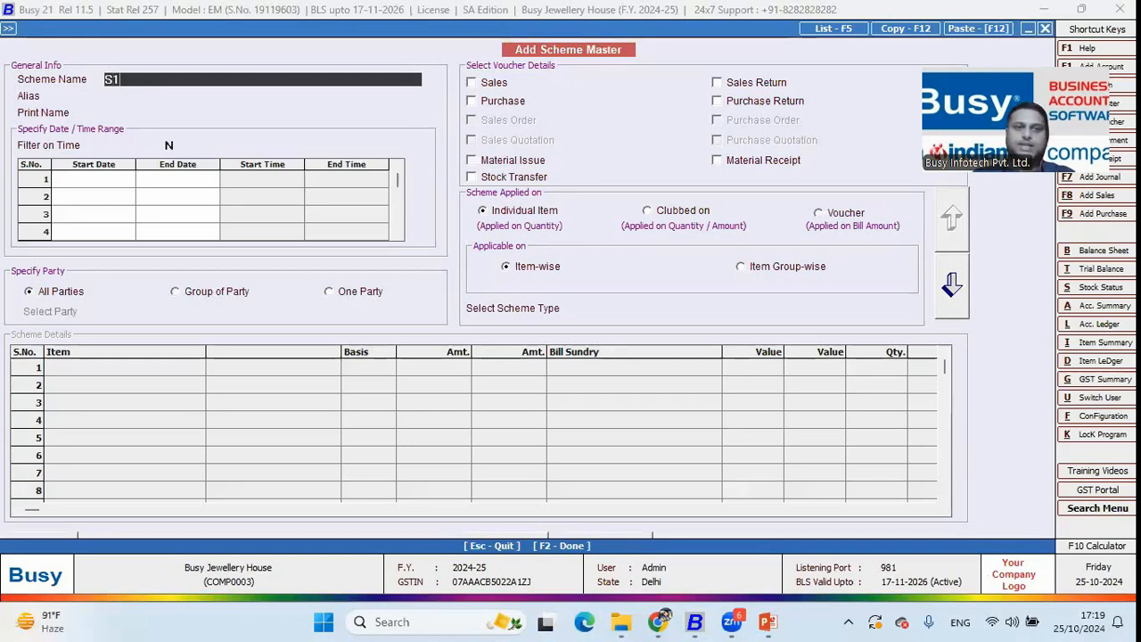
pyautogui.press('Return')
pyautogui.press('Return')
pyautogui.press('Return')
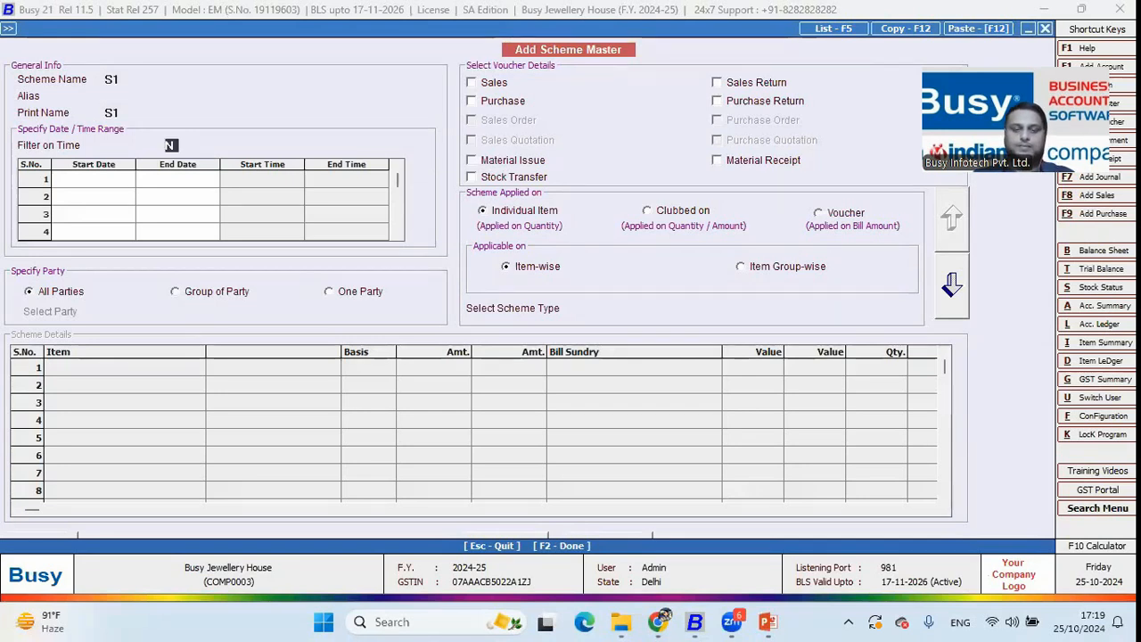
pyautogui.write('y')
pyautogui.press('Return')
pyautogui.write('01-12-2024')
pyautogui.press('Return')
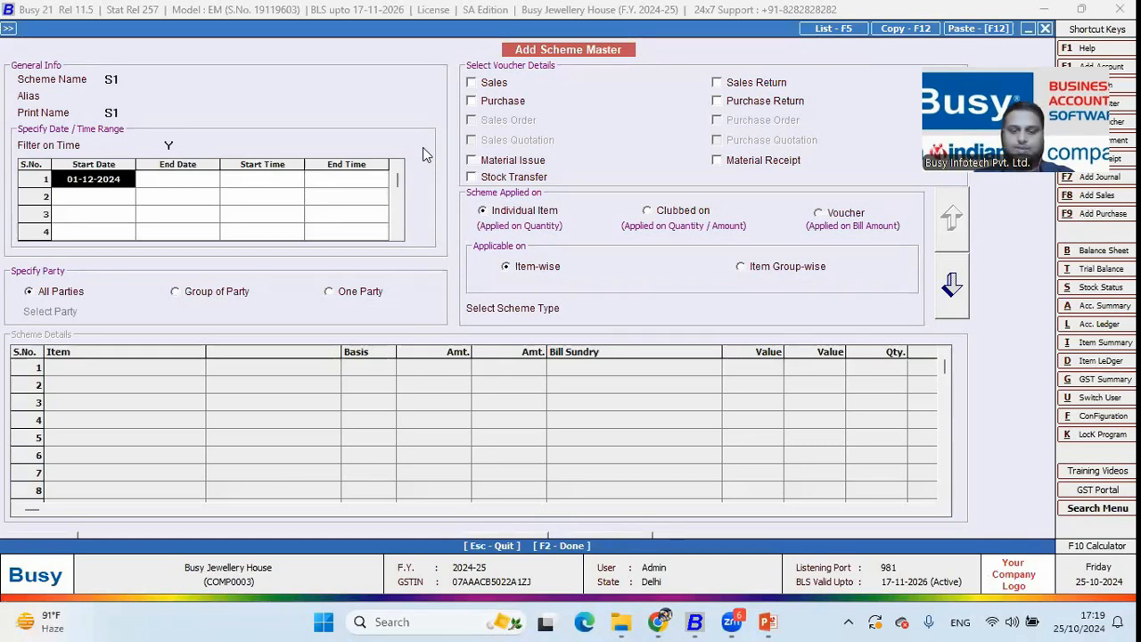
pyautogui.write('1.10')
pyautogui.press('Return')
pyautogui.write('31.10')
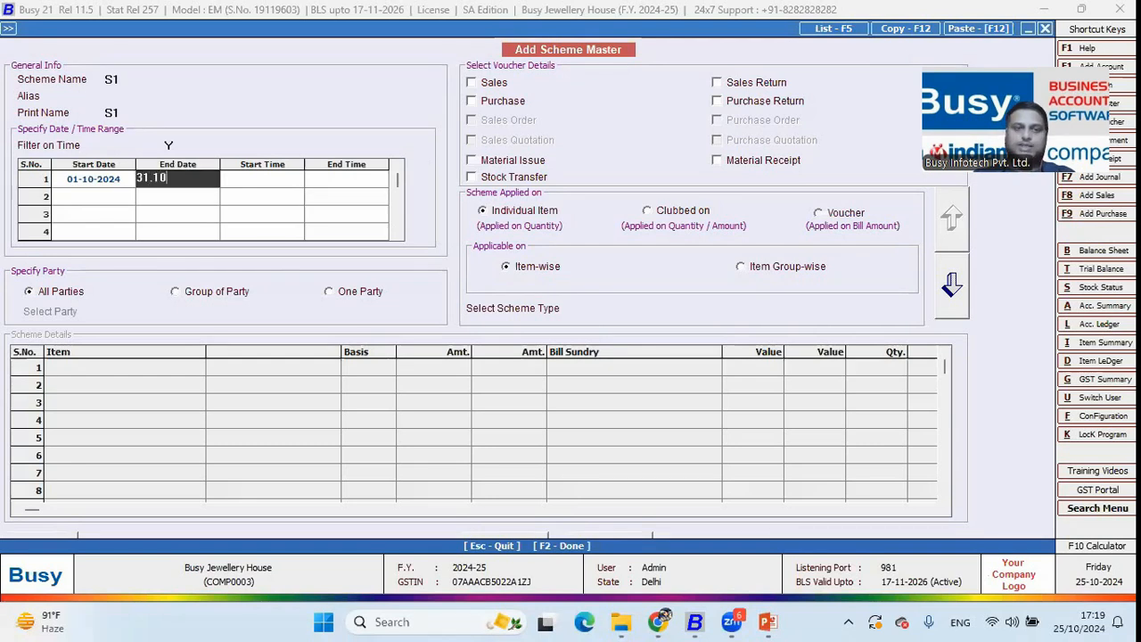
pyautogui.press('Return')
pyautogui.press('Return')
pyautogui.press('Return')
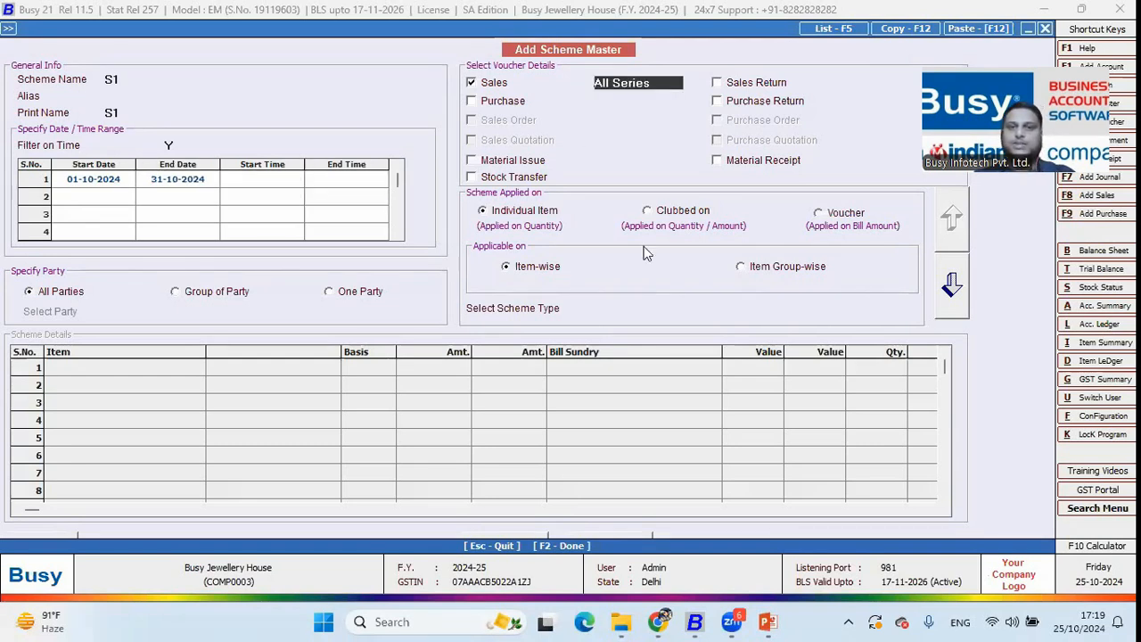
# Make S1 a Discount scheme giving Gold Bracelet 18 Carat 10 off for quantity >= 1
pyautogui.click(635, 312)
pyautogui.press('Down')
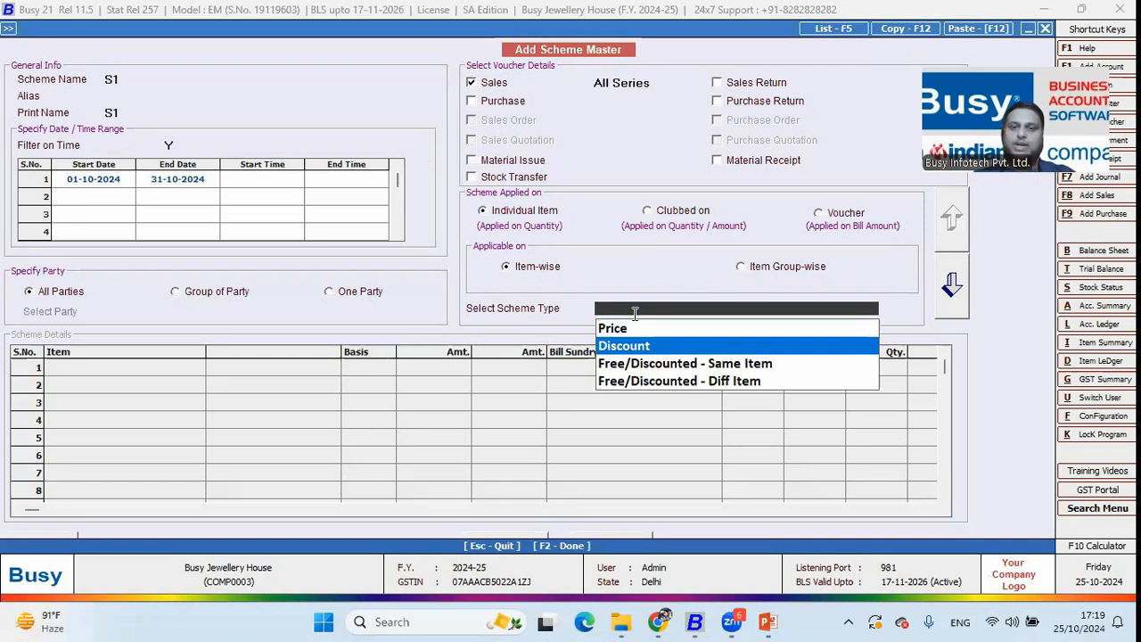
pyautogui.press('Return')
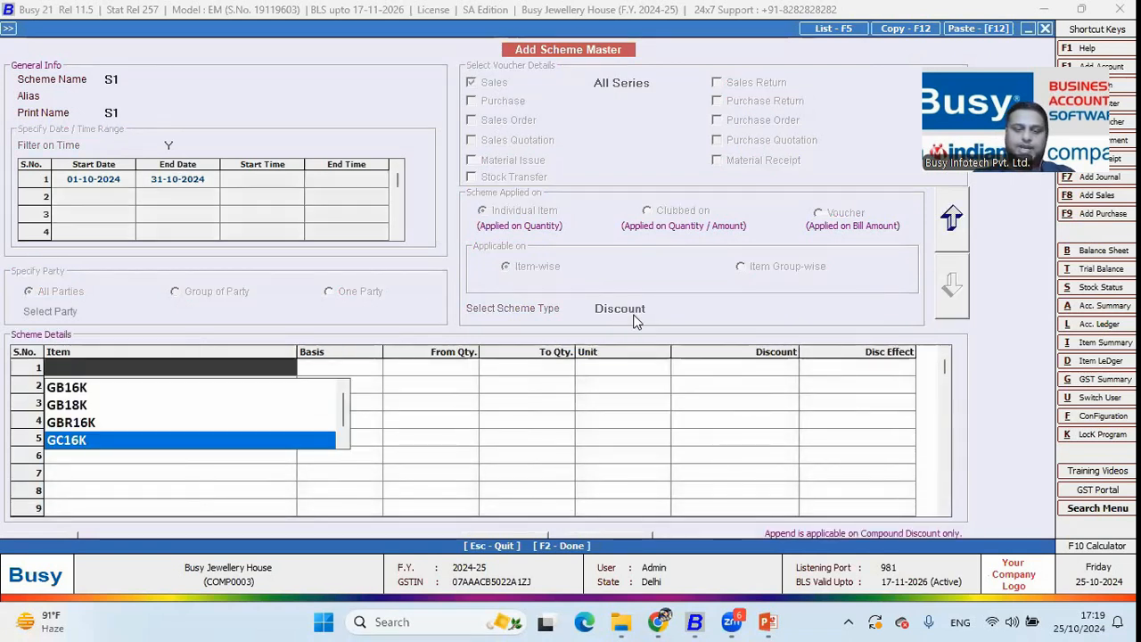
pyautogui.write('18')
pyautogui.press('Return')
pyautogui.press('Down')
pyautogui.press('Return')
pyautogui.write('1')
pyautogui.press('Return')
pyautogui.write('10')
pyautogui.press('Return')
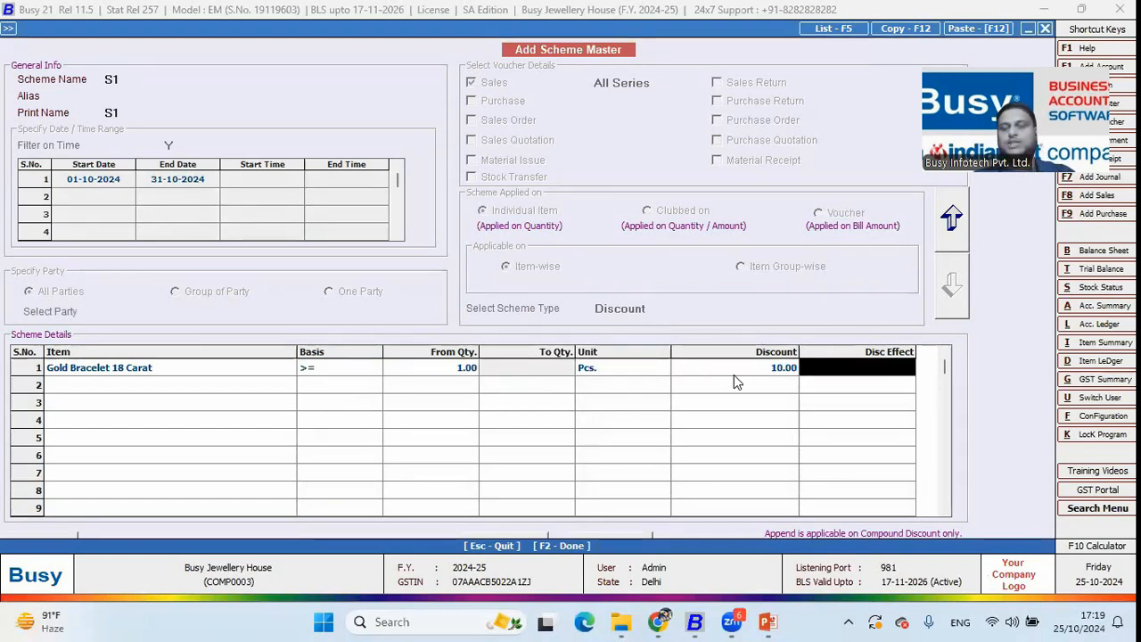
# Save scheme S1 and close the scheme form
pyautogui.press('F2')
pyautogui.press('Return')
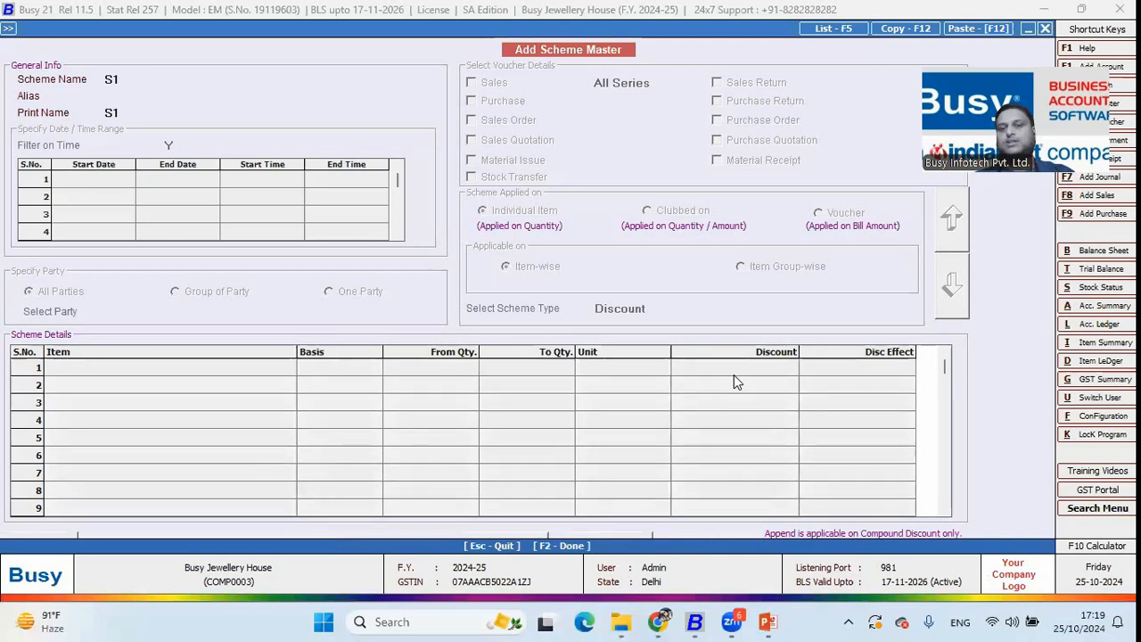
pyautogui.press('Escape')
pyautogui.press('Return')
pyautogui.press('Right')
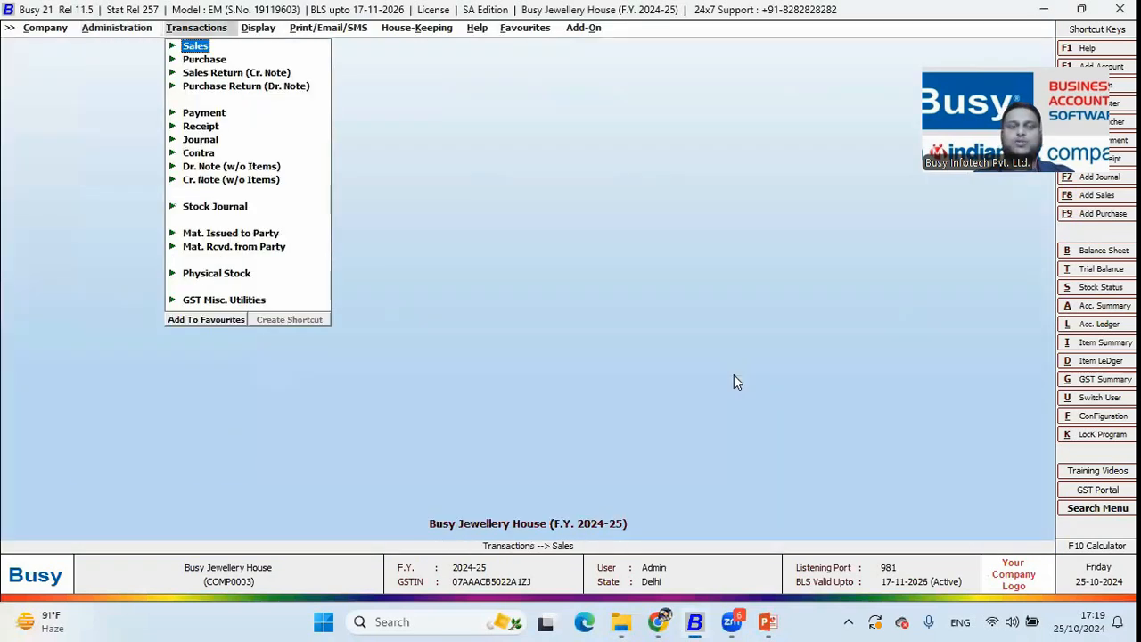
pyautogui.press('Return')
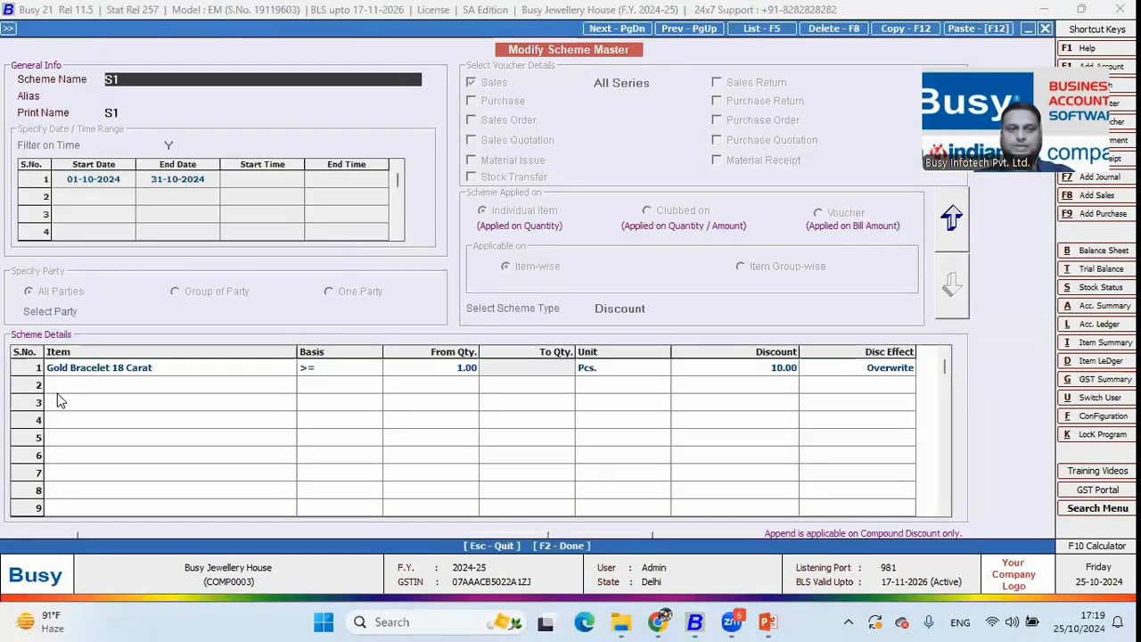
pyautogui.click(132, 371)
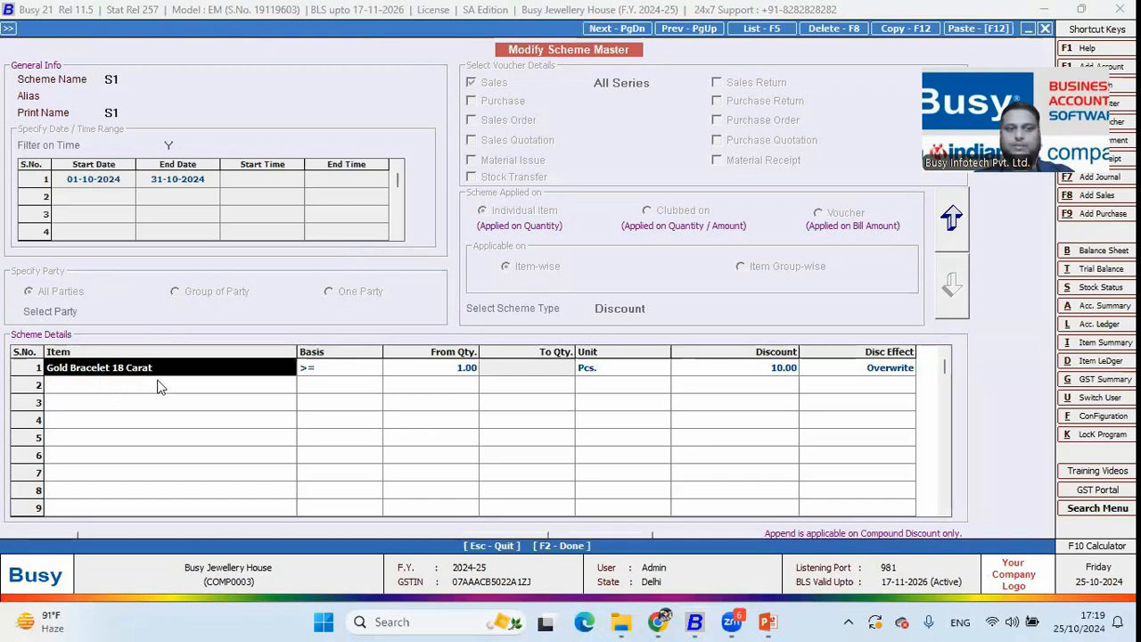
pyautogui.press('Escape')
pyautogui.press('Escape')
pyautogui.press('Right')
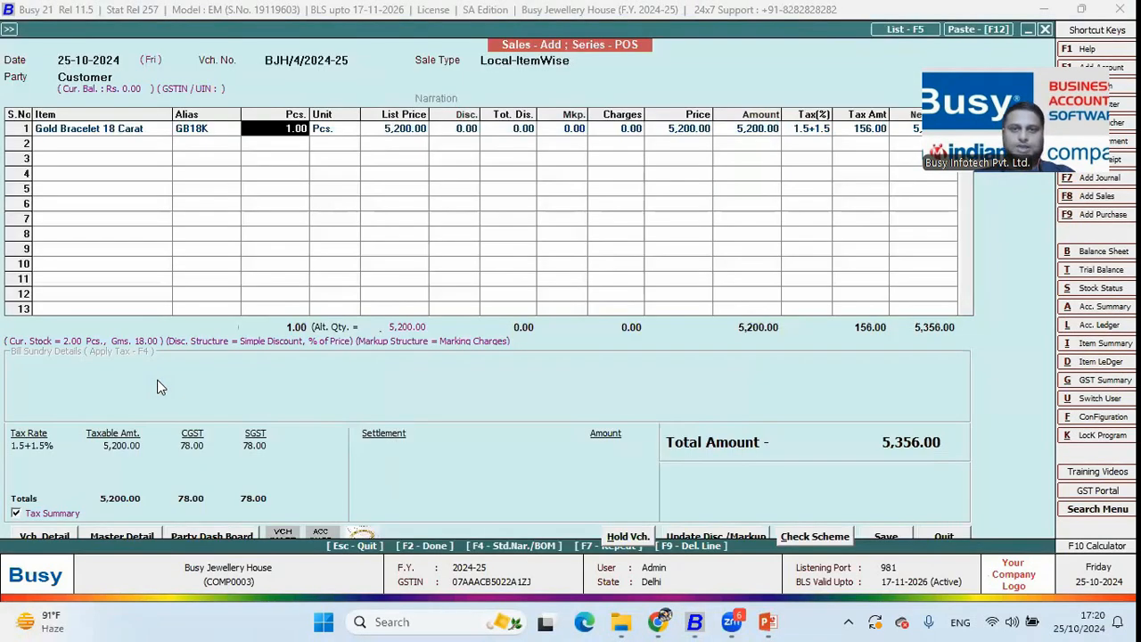
pyautogui.press('Return')
pyautogui.press('Return')
pyautogui.press('Return')
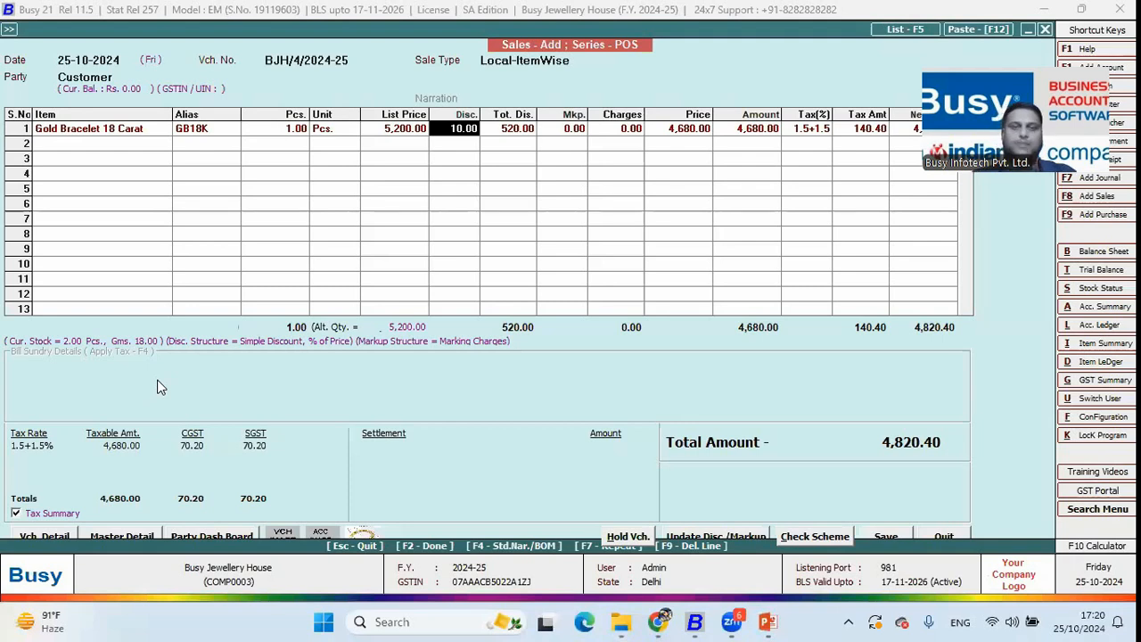
pyautogui.hotkey('shift', 'Tab')
pyautogui.hotkey('shift', 'Tab')
pyautogui.press('Tab')
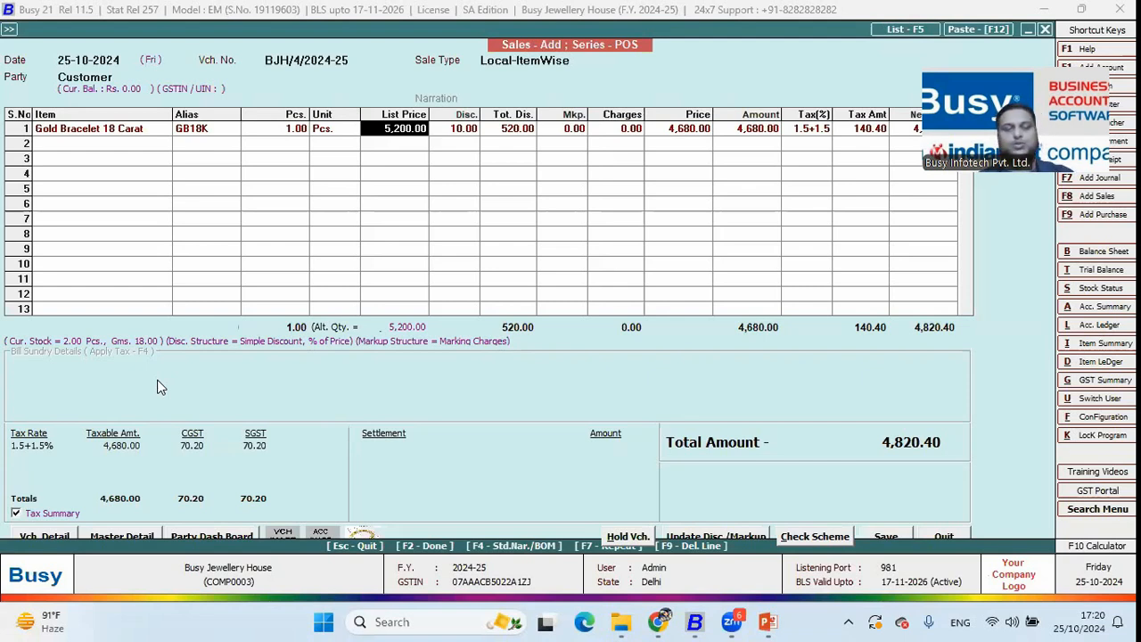
pyautogui.press('Escape')
pyautogui.press('Left')
pyautogui.press('Return')
# Open the List of all items and widen the Name column to fit item names
pyautogui.press('Escape')
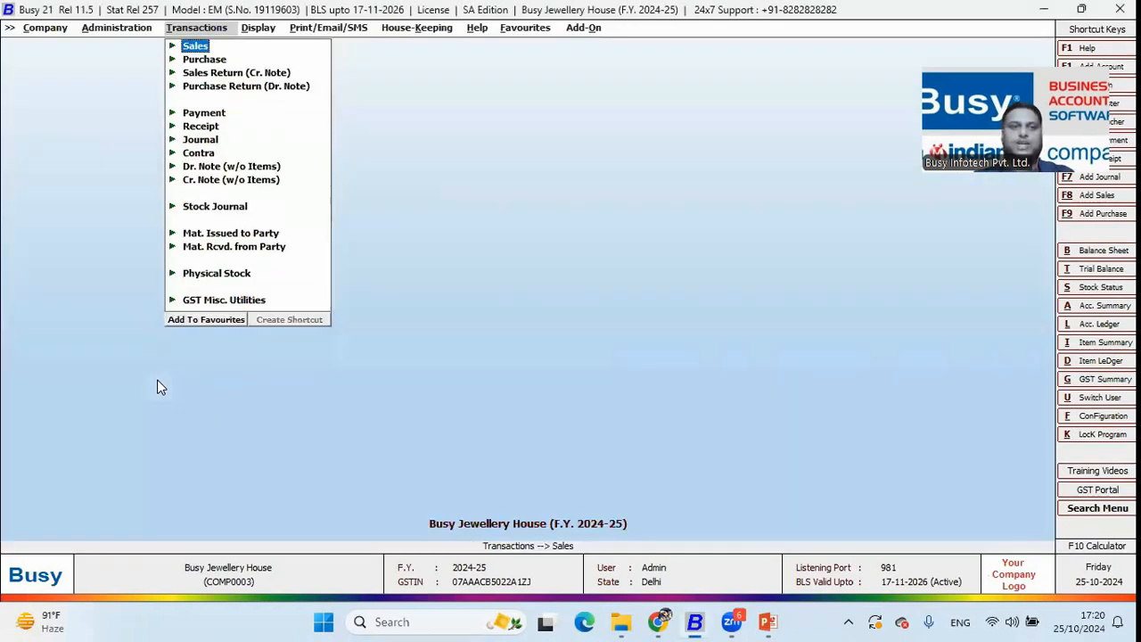
pyautogui.press('Left')
pyautogui.press('Up')
pyautogui.press('Up')
pyautogui.press('Up')
pyautogui.press('Up')
pyautogui.press('Up')
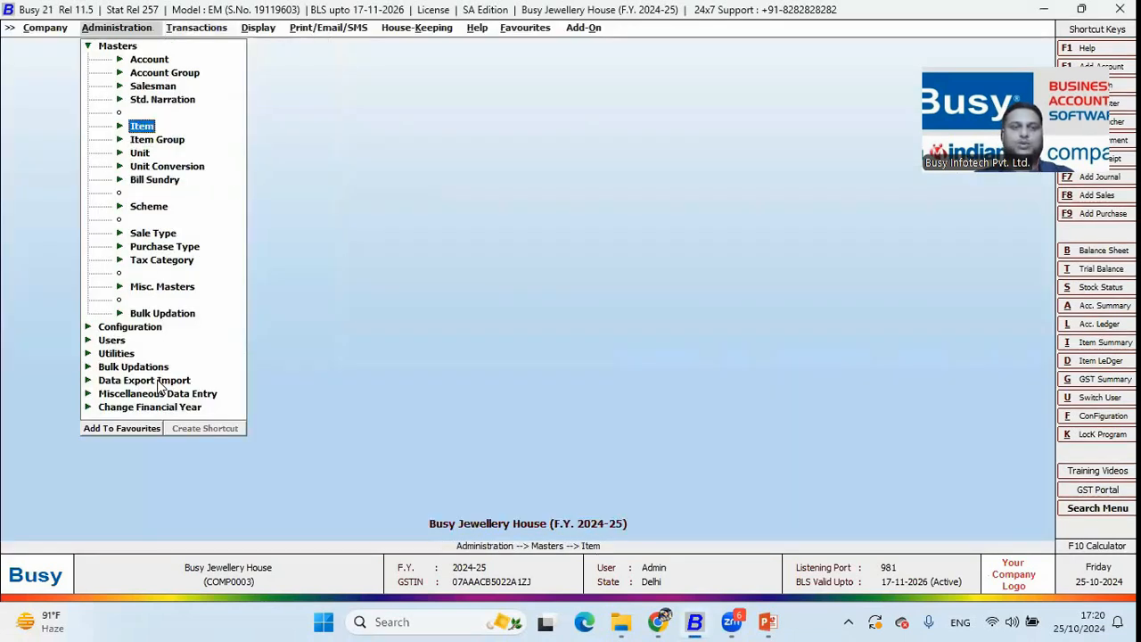
pyautogui.press('Return')
pyautogui.press('Down')
pyautogui.press('Down')
pyautogui.press('Return')
pyautogui.press('Return')
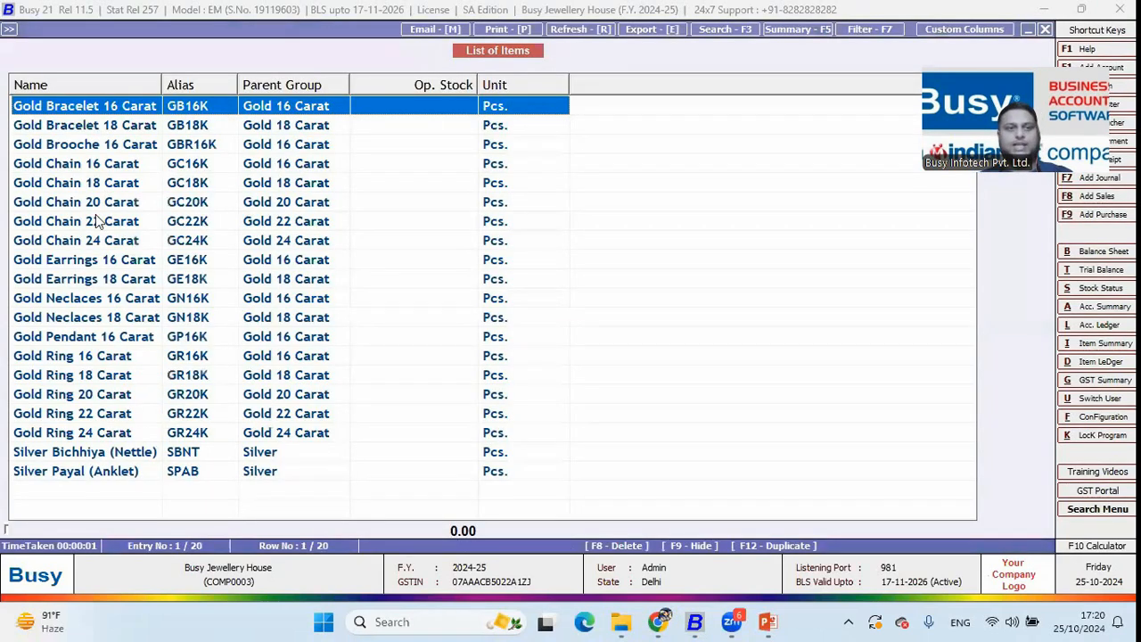
pyautogui.moveTo(161, 85); pyautogui.dragTo(231, 85)
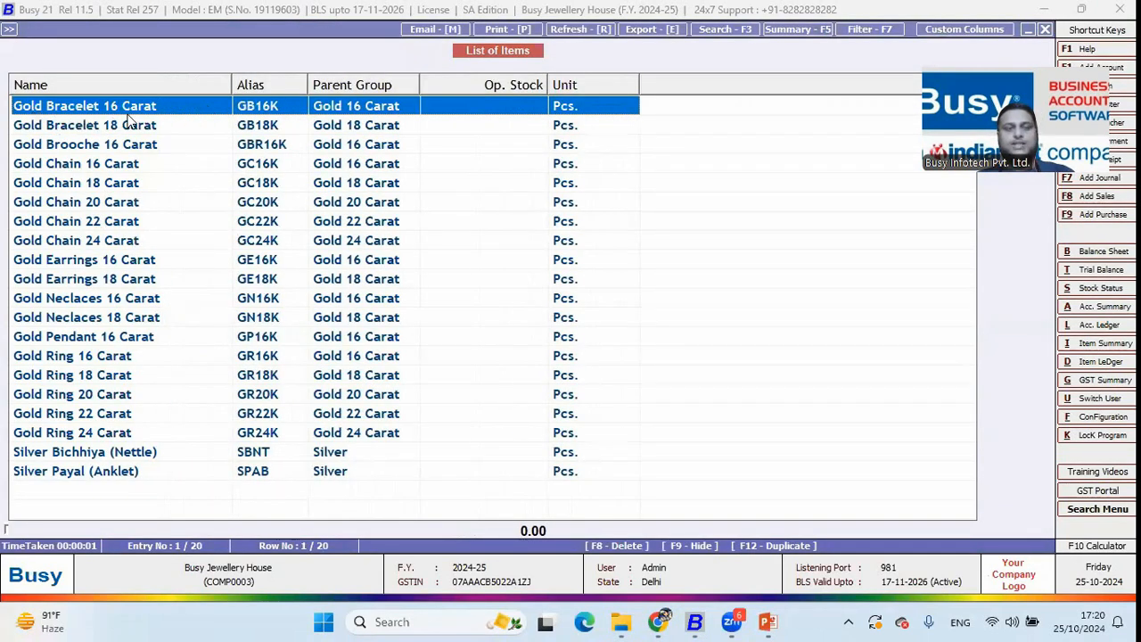
# Inspect Gold Chain 16 Carat's group options, leaving it in Gold 16 Carat, and exit without saving
pyautogui.click(102, 130)
pyautogui.click(71, 168)
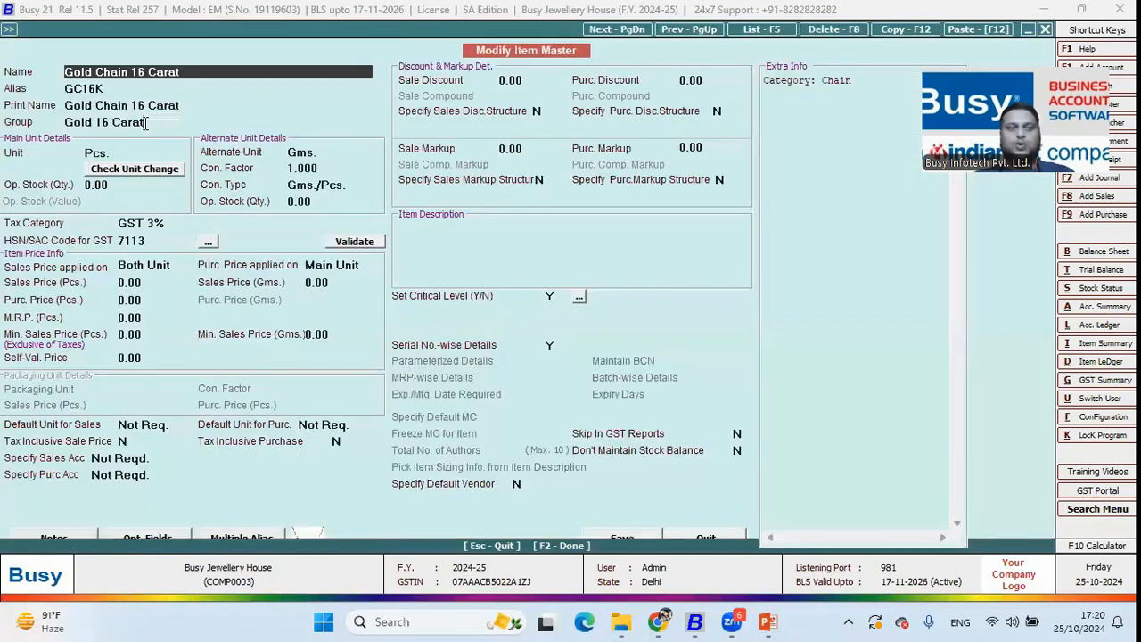
pyautogui.click(151, 123)
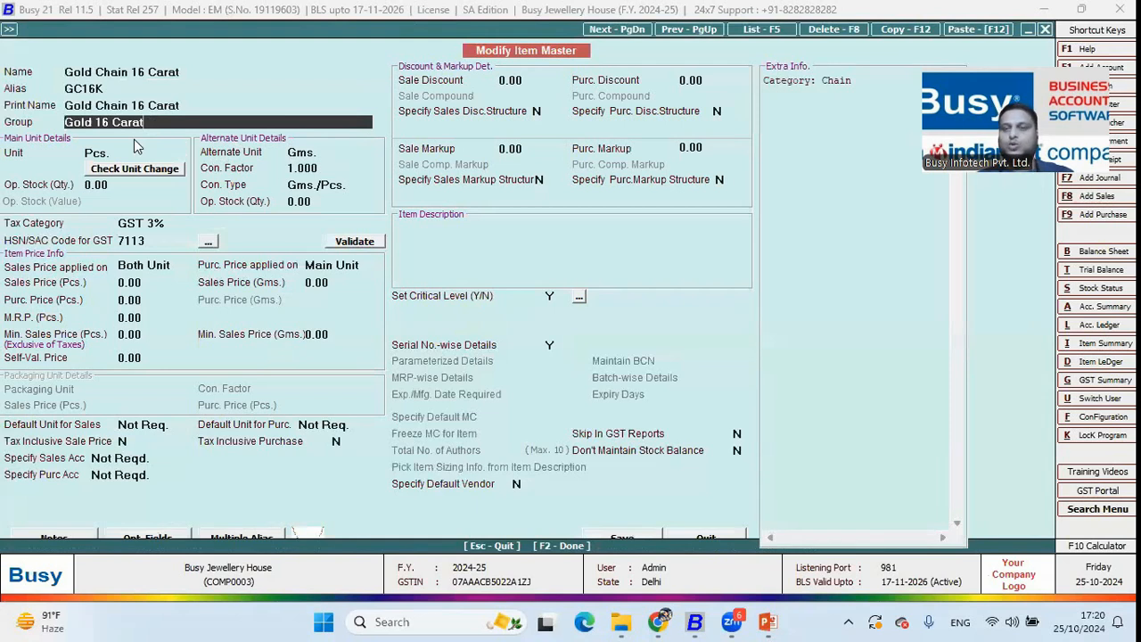
pyautogui.press('Down')
pyautogui.press('Down')
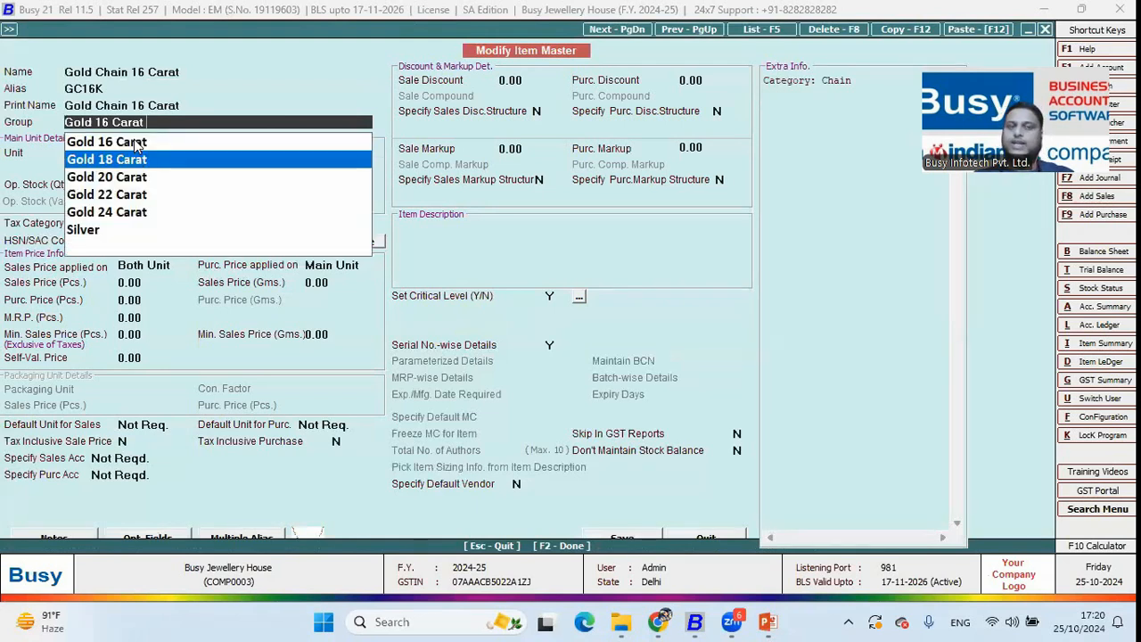
pyautogui.press('Down')
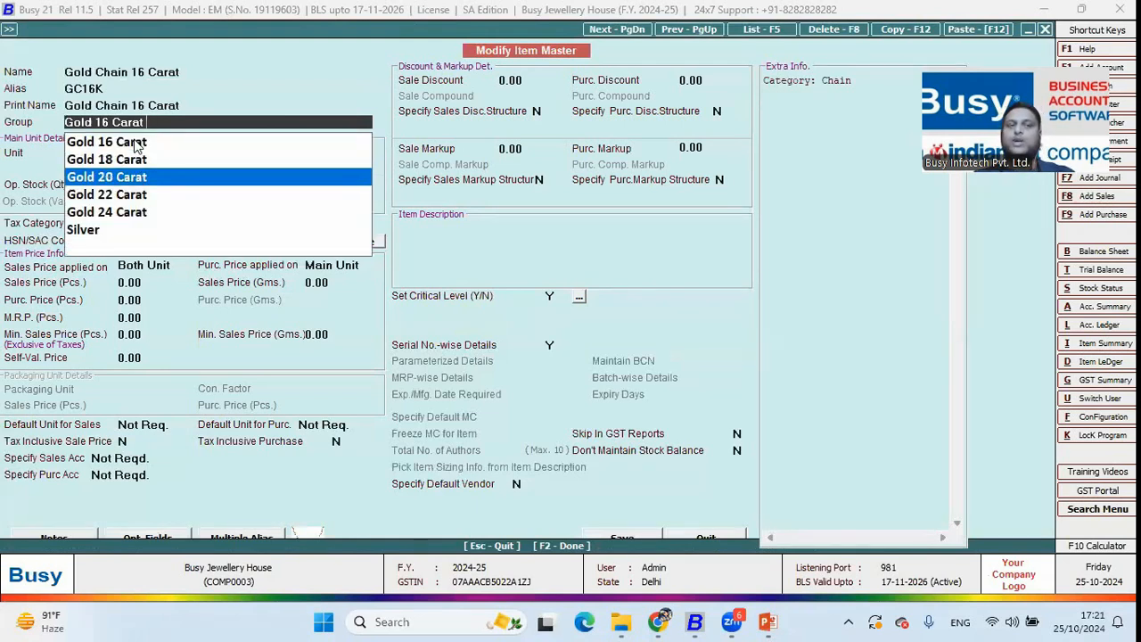
pyautogui.press('Down')
pyautogui.press('Down')
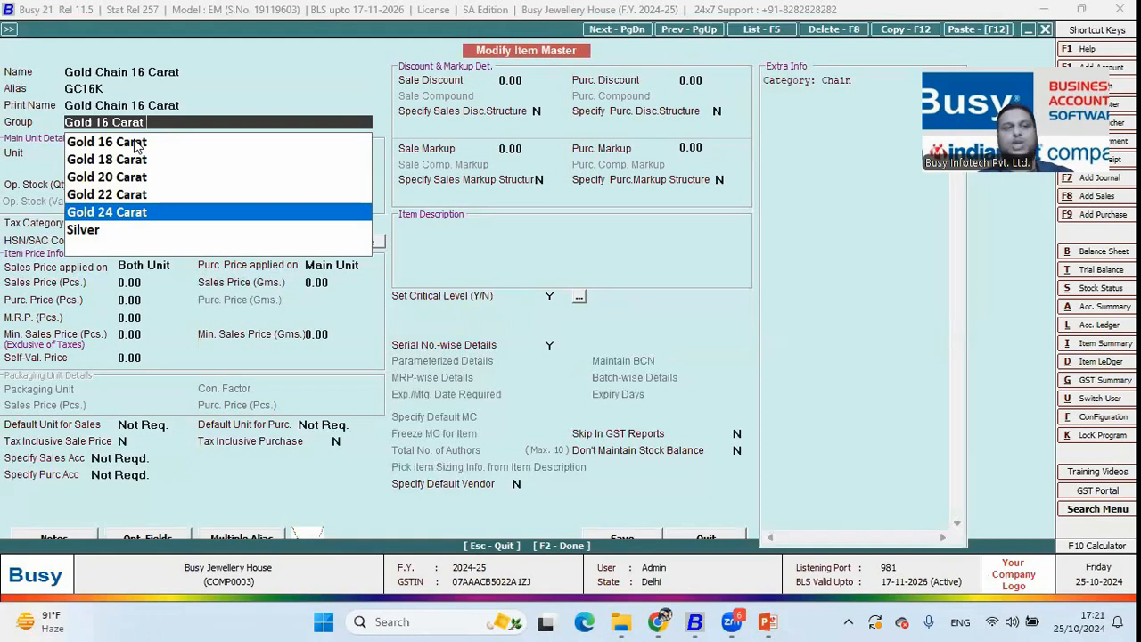
pyautogui.press('Up')
pyautogui.press('Up')
pyautogui.press('Up')
pyautogui.press('Escape')
pyautogui.press('Escape')
# Summarize the List of Items by Parent Group with Show Sub Details ticked
pyautogui.press('Return')
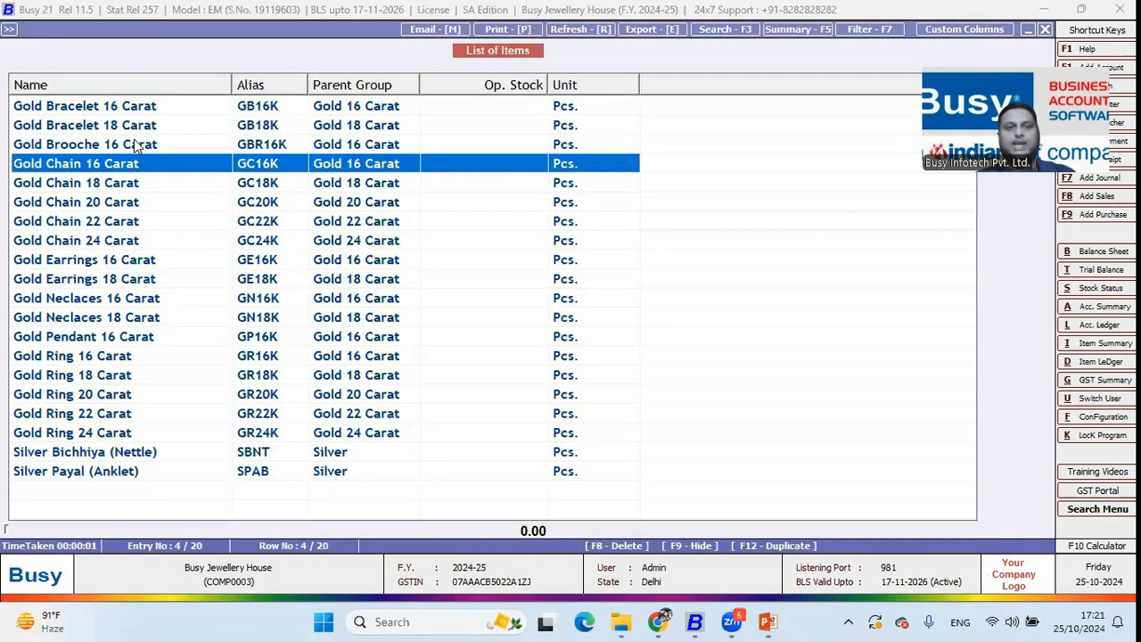
pyautogui.press('F5')
pyautogui.press('Return')
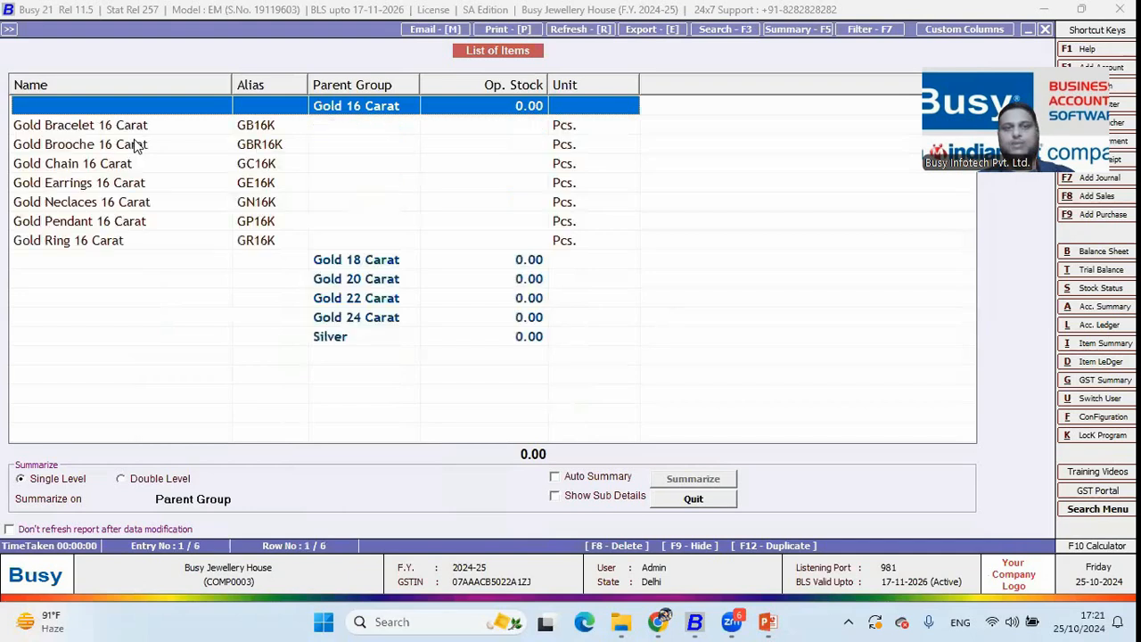
pyautogui.click(588, 495)
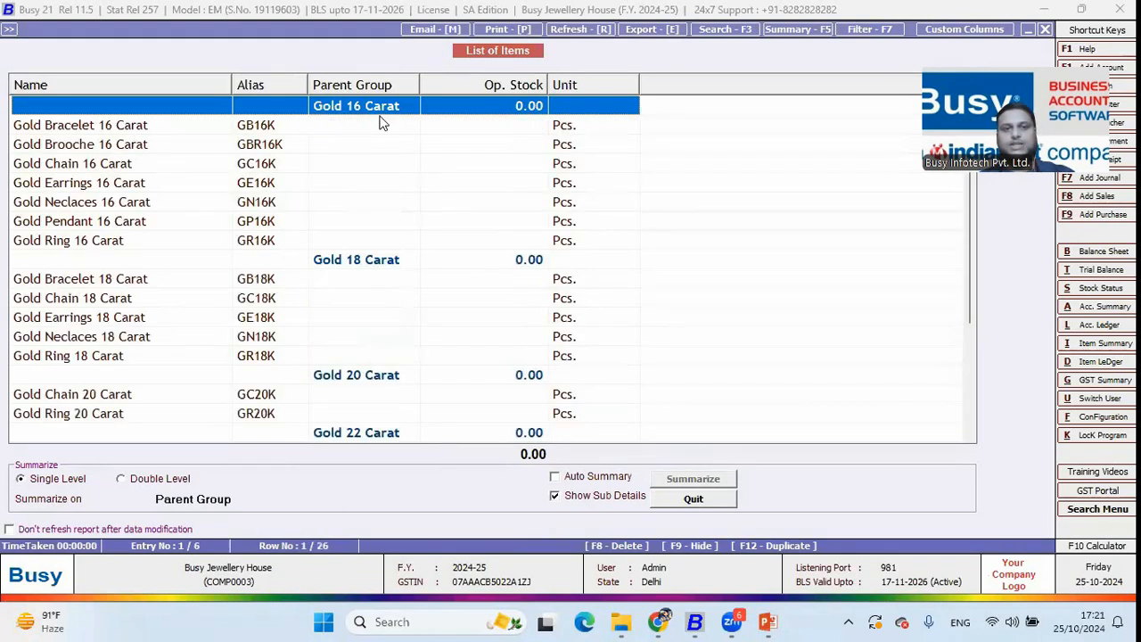
# Browse the Gold 18, 20, 22 and 24 Carat groups to see their items
pyautogui.click(365, 266)
pyautogui.click(371, 375)
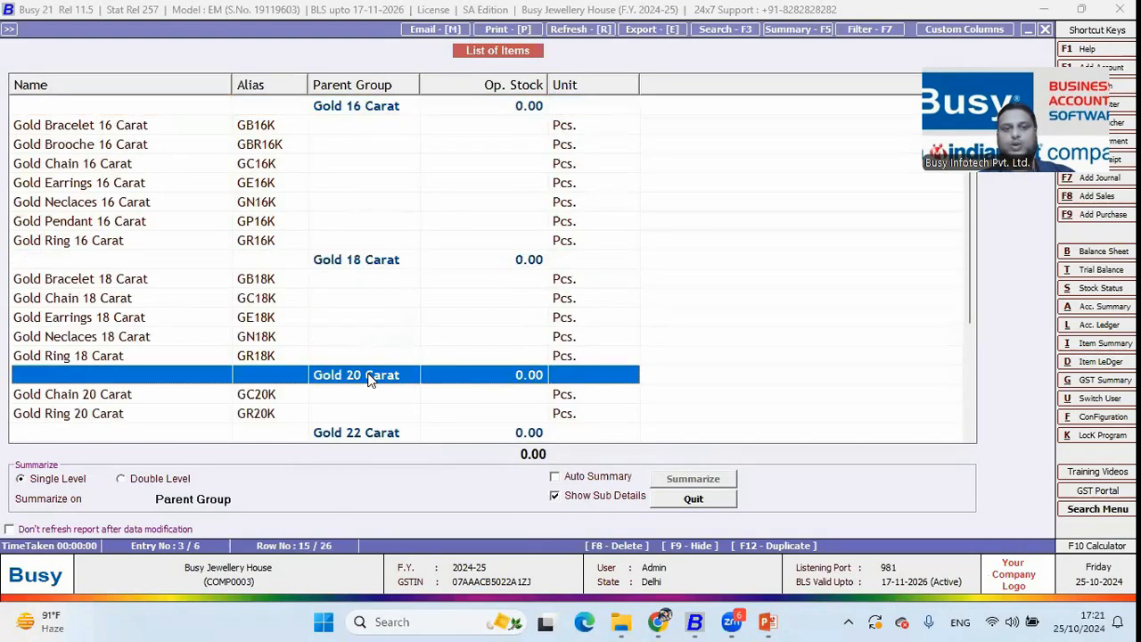
pyautogui.scroll(-3, 371, 378)
pyautogui.click(367, 295)
pyautogui.click(375, 276)
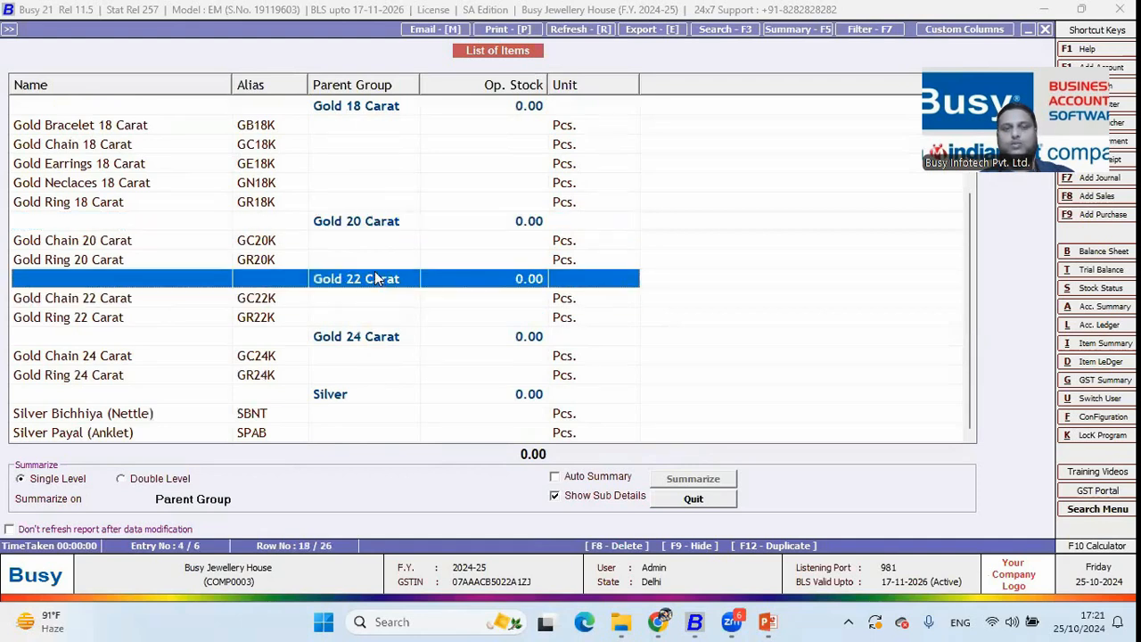
pyautogui.click(371, 230)
pyautogui.click(376, 285)
pyautogui.click(369, 340)
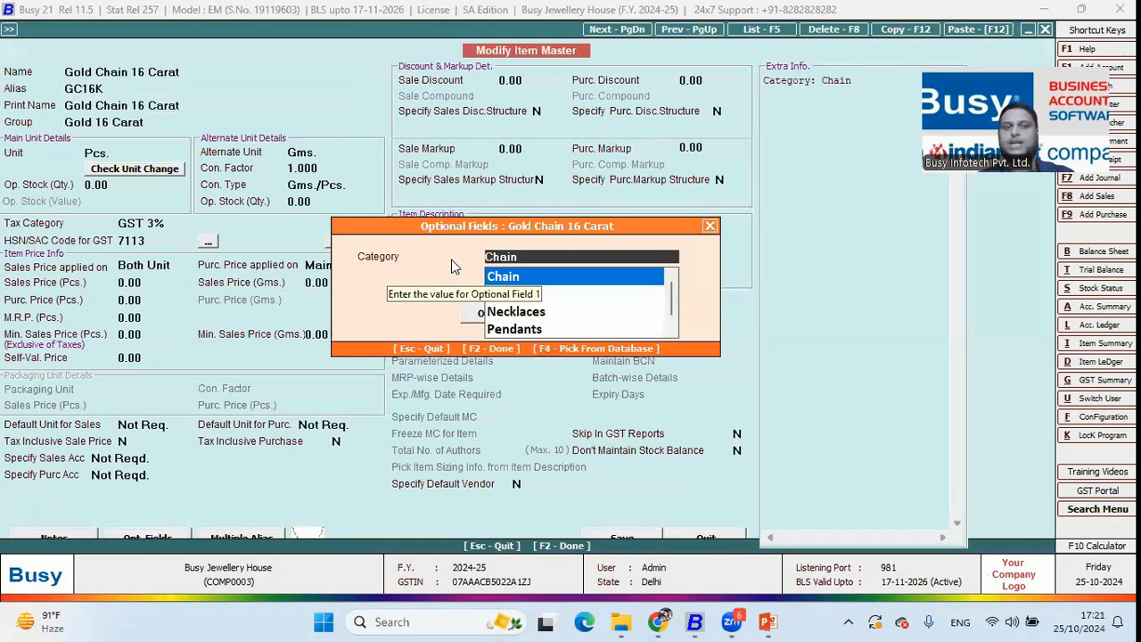
# Confirm Gold Chain 16 Carat's category stays Chain and close its details back to the list
pyautogui.press('Down')
pyautogui.press('Up')
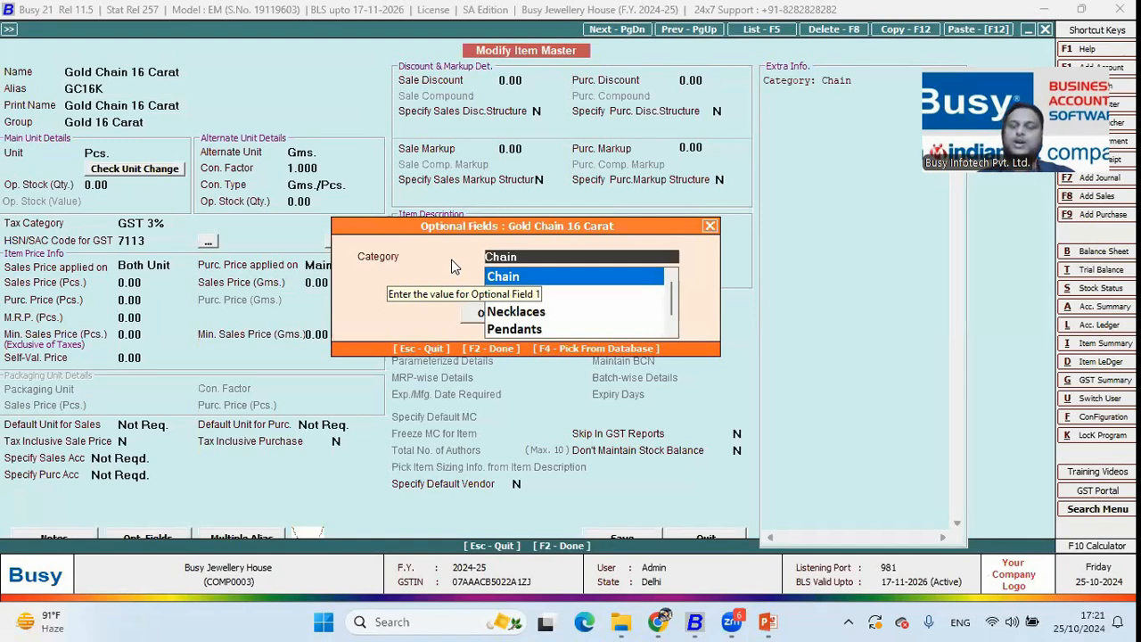
pyautogui.press('Return')
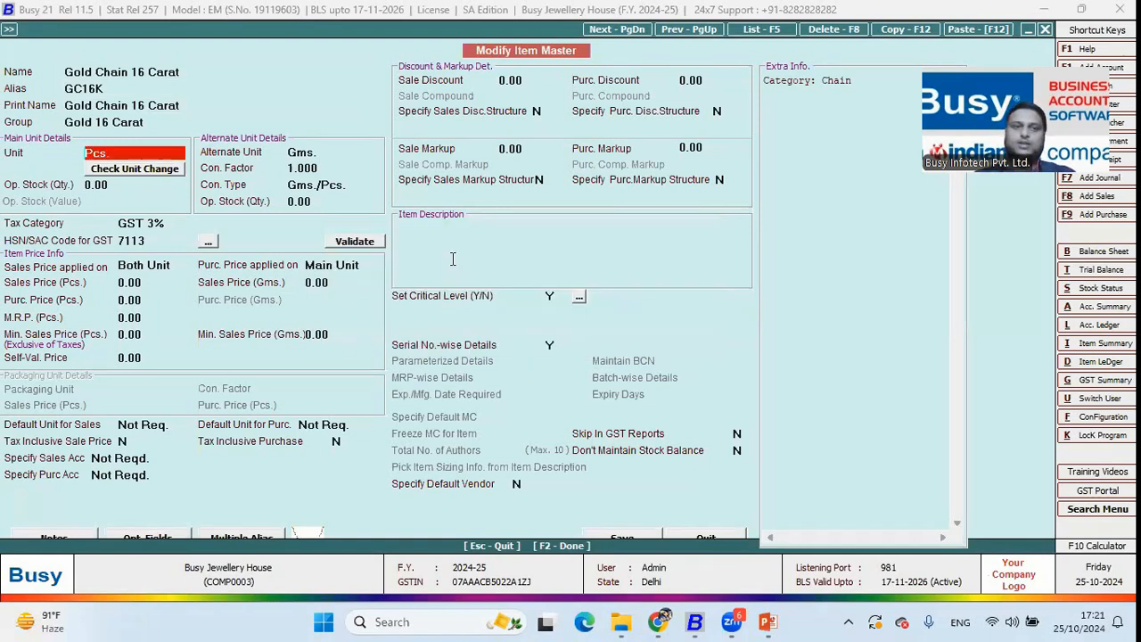
pyautogui.press('F2')
pyautogui.press('Return')
pyautogui.press('F2')
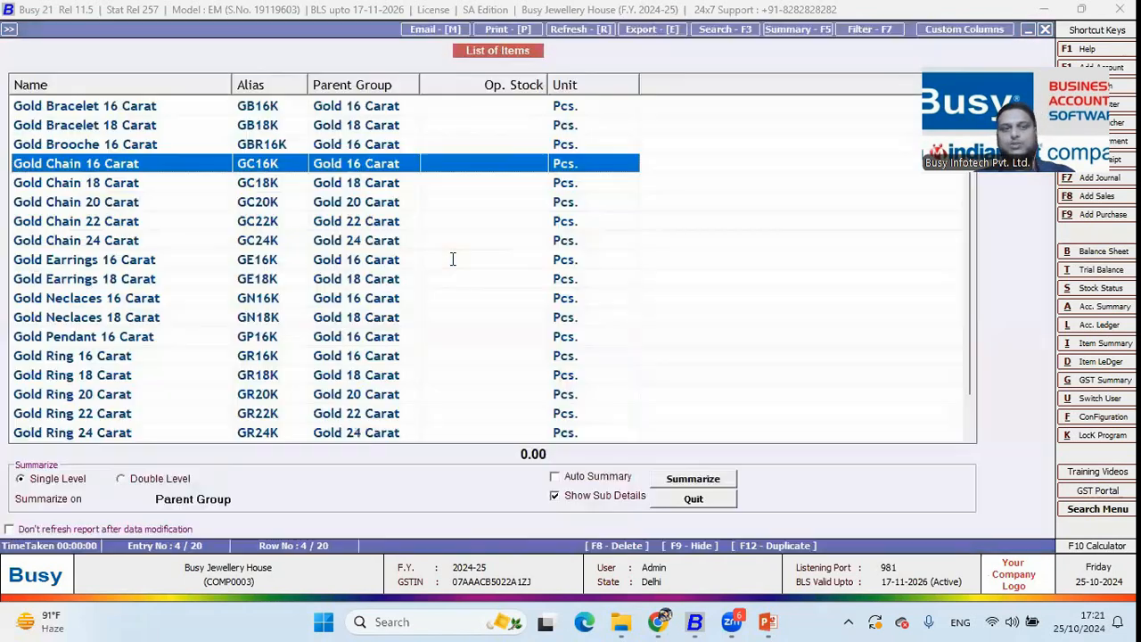
# Leave the item list and open Configuration > Party-Item Price Structure > Sales
pyautogui.press('Escape')
pyautogui.press('Escape')
pyautogui.press('Escape')
pyautogui.press('Escape')
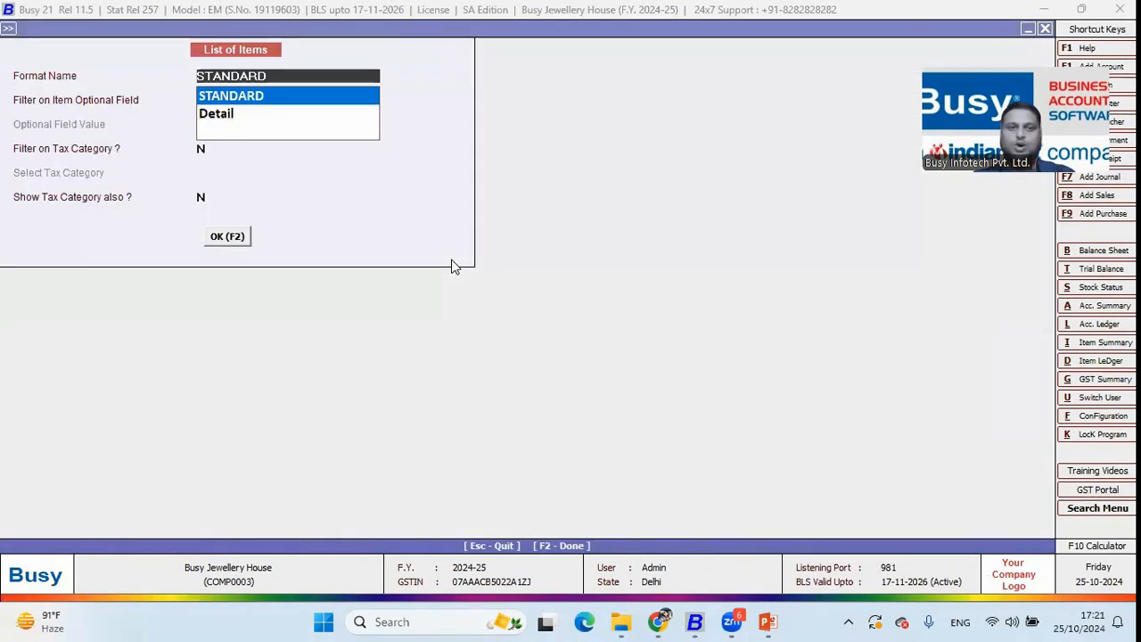
pyautogui.press('Escape')
pyautogui.press('Escape')
pyautogui.press('Escape')
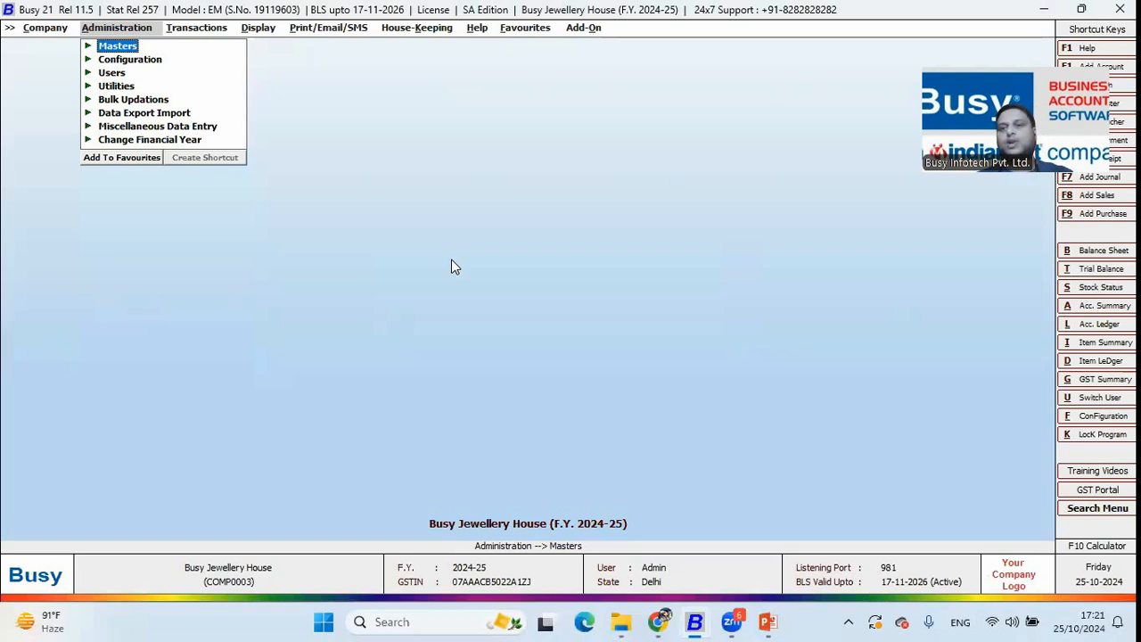
pyautogui.press('Down')
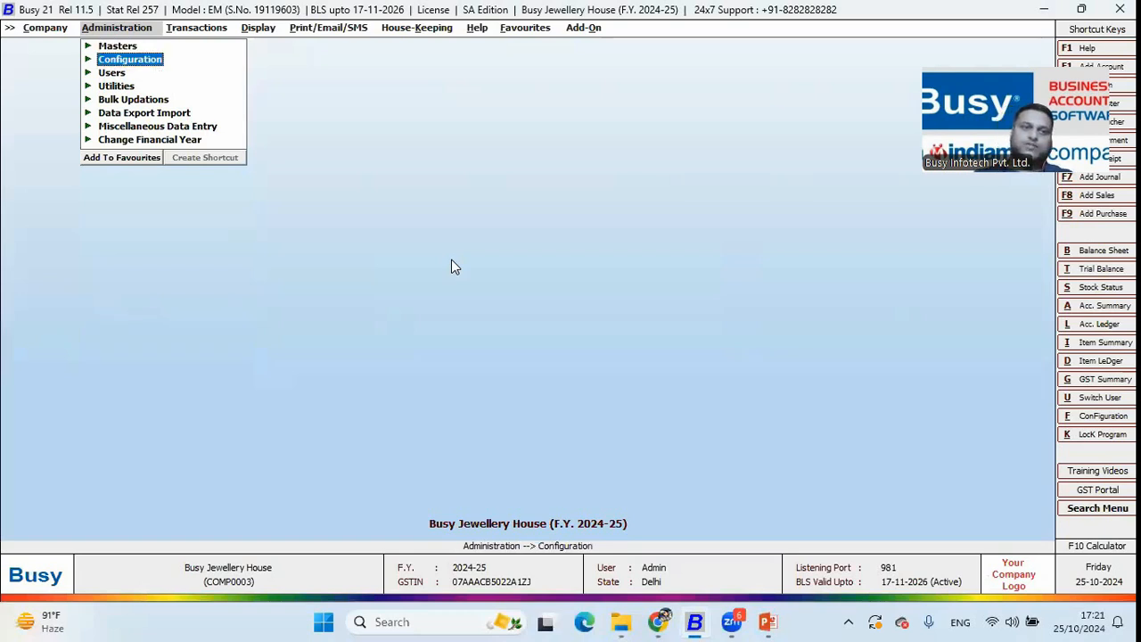
pyautogui.press('Return')
pyautogui.press('Down')
pyautogui.press('Down')
pyautogui.press('Down')
pyautogui.press('Down')
pyautogui.press('Down')
pyautogui.press('Down')
pyautogui.press('Down')
pyautogui.press('Down')
pyautogui.press('Down')
pyautogui.press('Down')
pyautogui.press('Down')
pyautogui.press('Down')
pyautogui.press('Down')
pyautogui.press('Down')
pyautogui.press('Down')
pyautogui.press('Down')
pyautogui.press('Down')
pyautogui.press('Down')
pyautogui.press('Down')
pyautogui.press('Down')
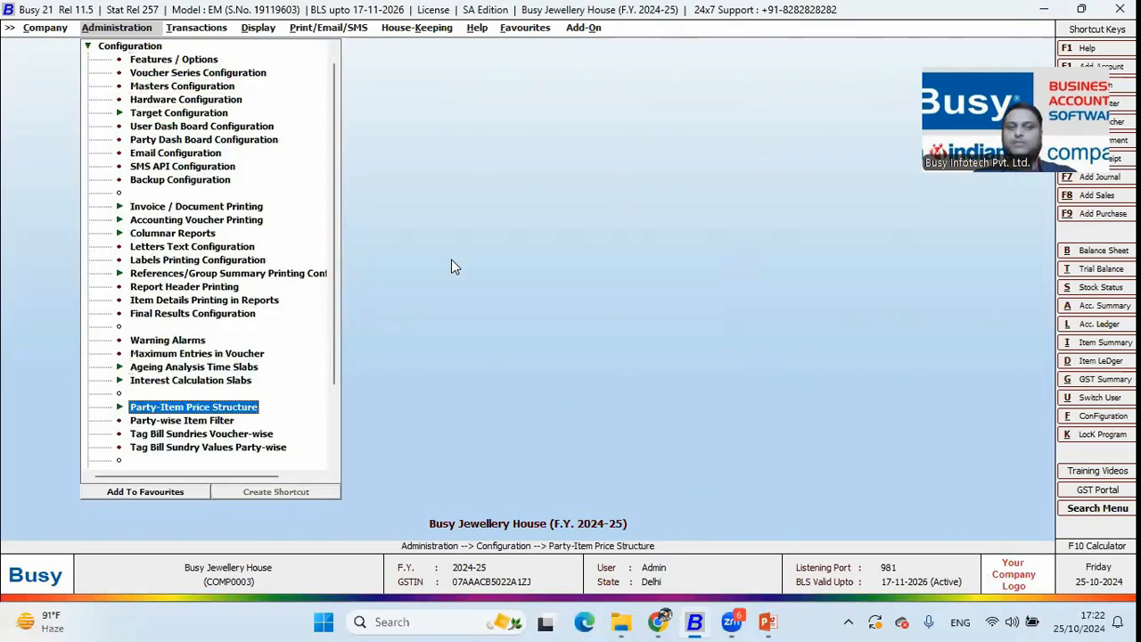
pyautogui.press('Return')
pyautogui.press('Return')
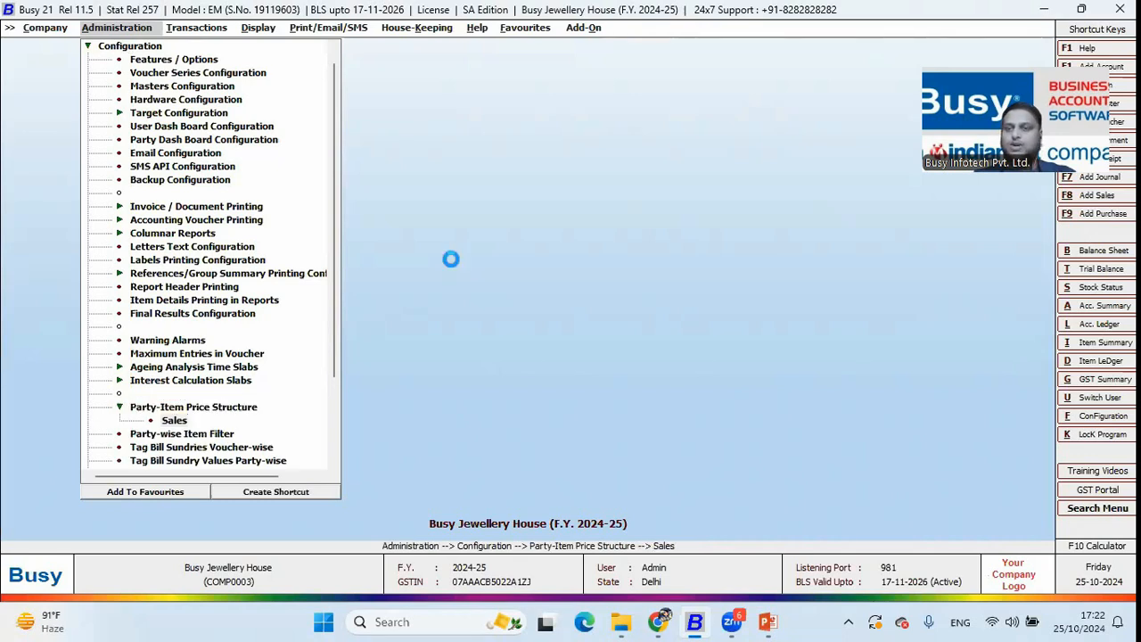
# Choose Sundry Debtors as the party group and load its item group prices
pyautogui.write('su')
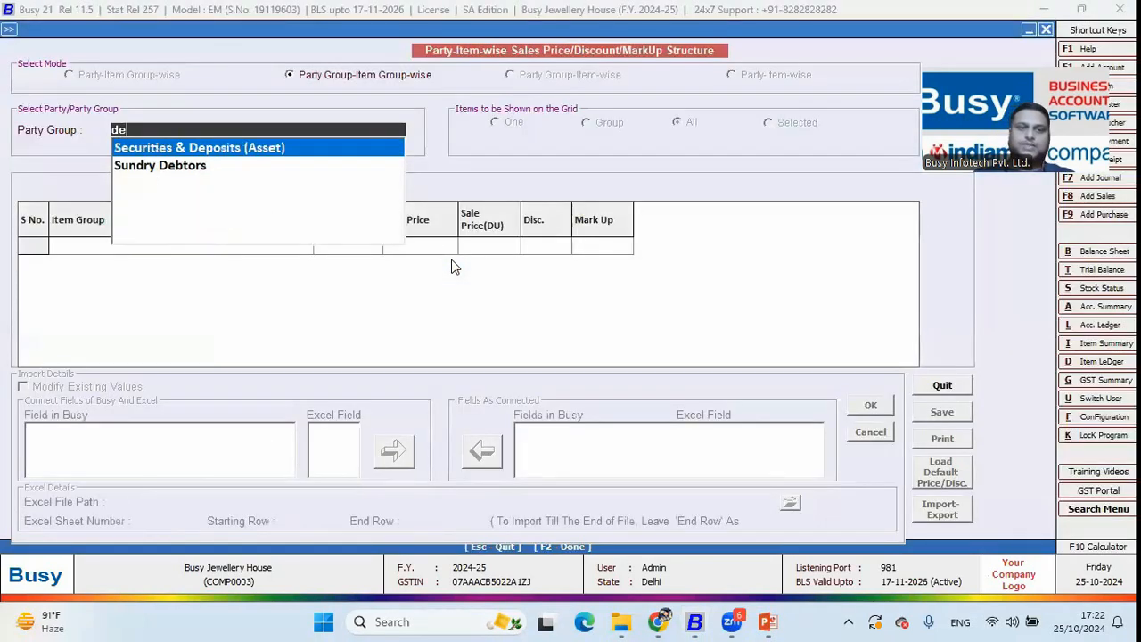
pyautogui.press('Return')
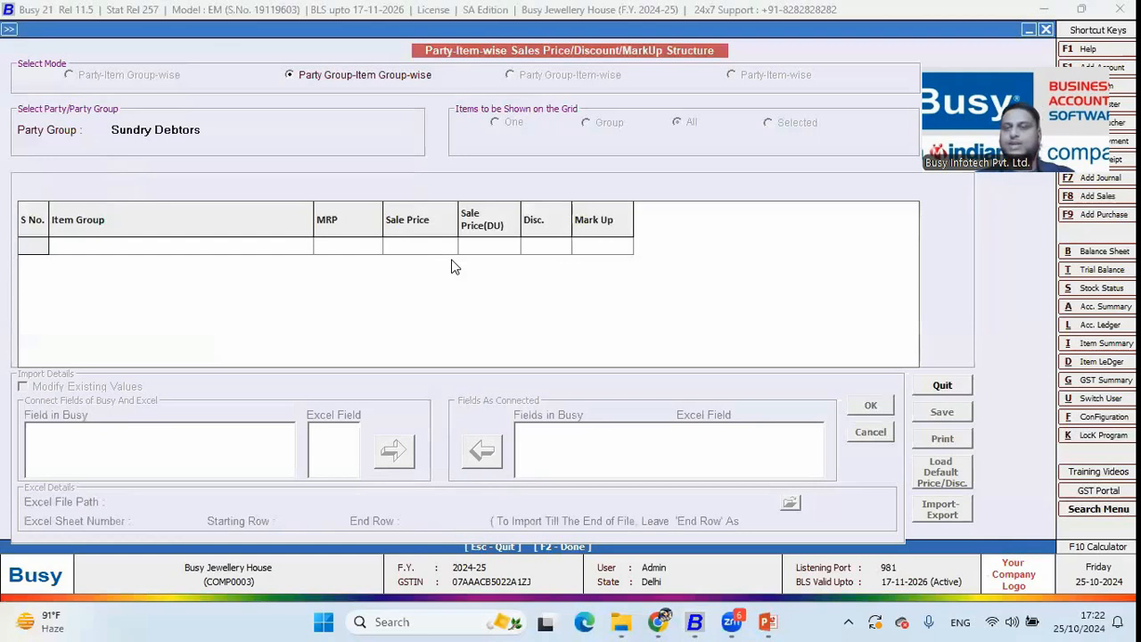
pyautogui.click(233, 130)
pyautogui.press('Return')
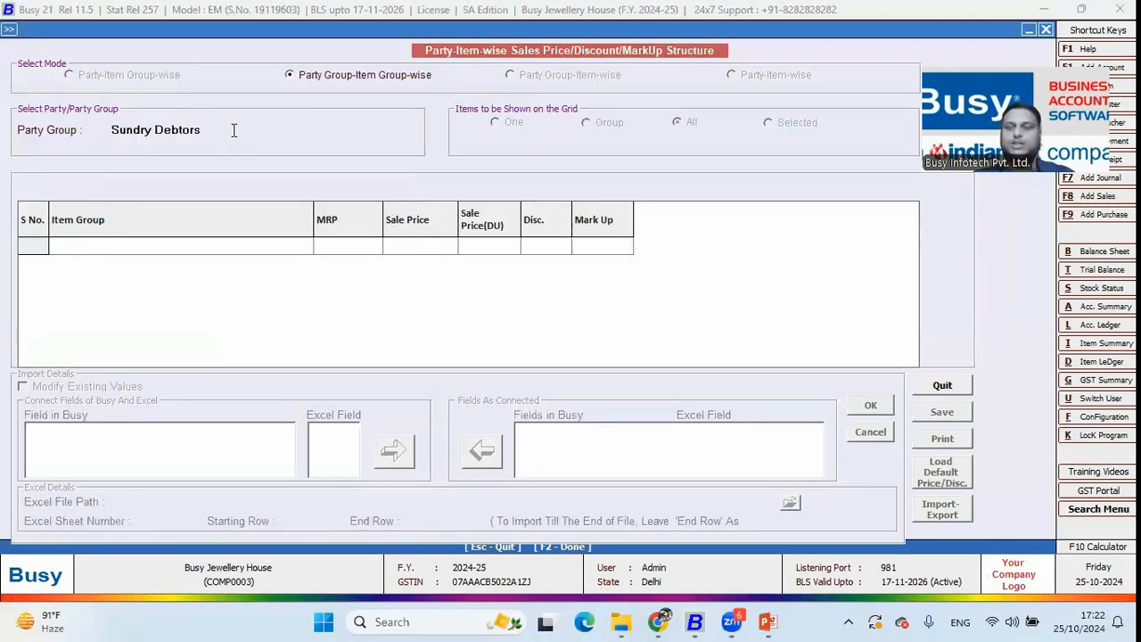
pyautogui.moveTo(1023, 105); pyautogui.dragTo(1036, 213)
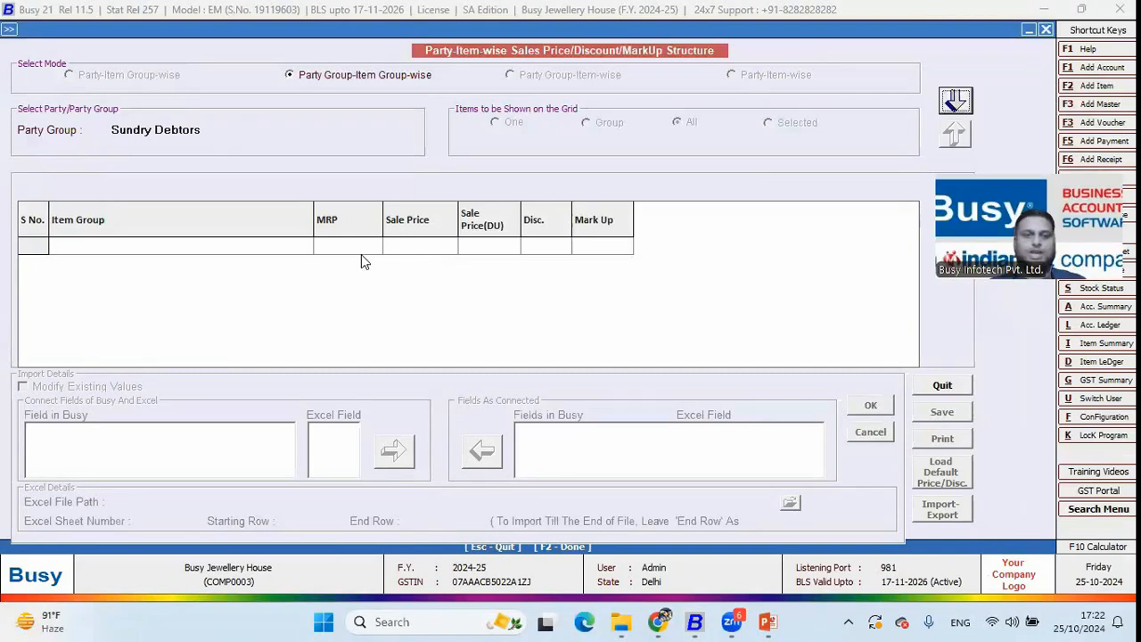
pyautogui.press('Return')
pyautogui.press('Return')
pyautogui.press('Return')
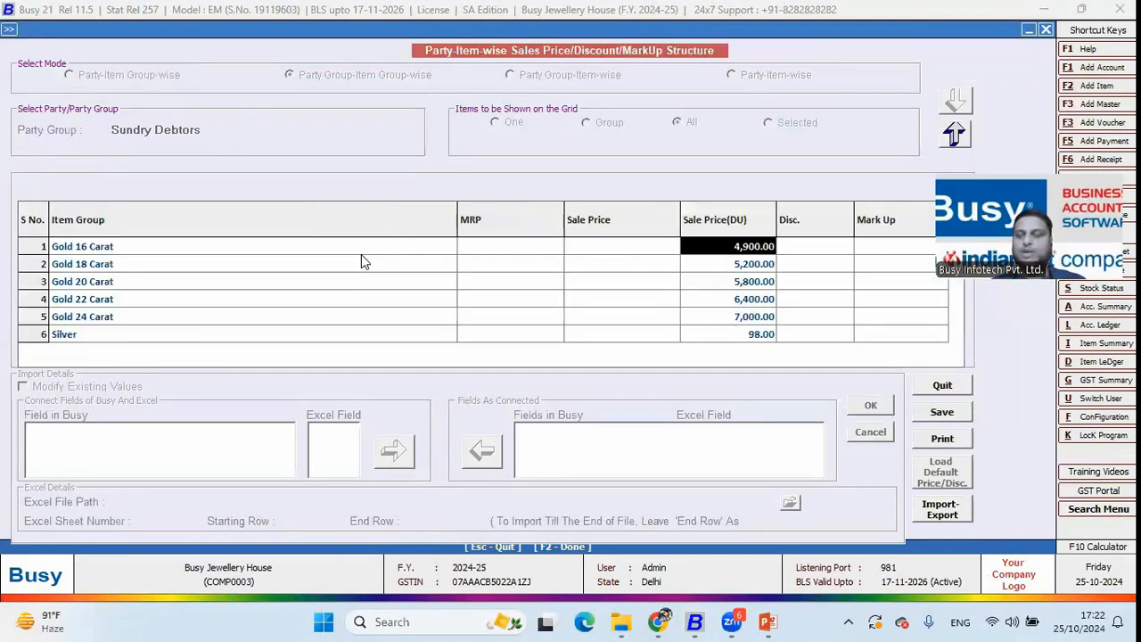
# Review the Sale Price(DU) rates from Gold 16 Carat 4,900 down to Silver 98
pyautogui.press('Down')
pyautogui.press('Down')
pyautogui.press('Down')
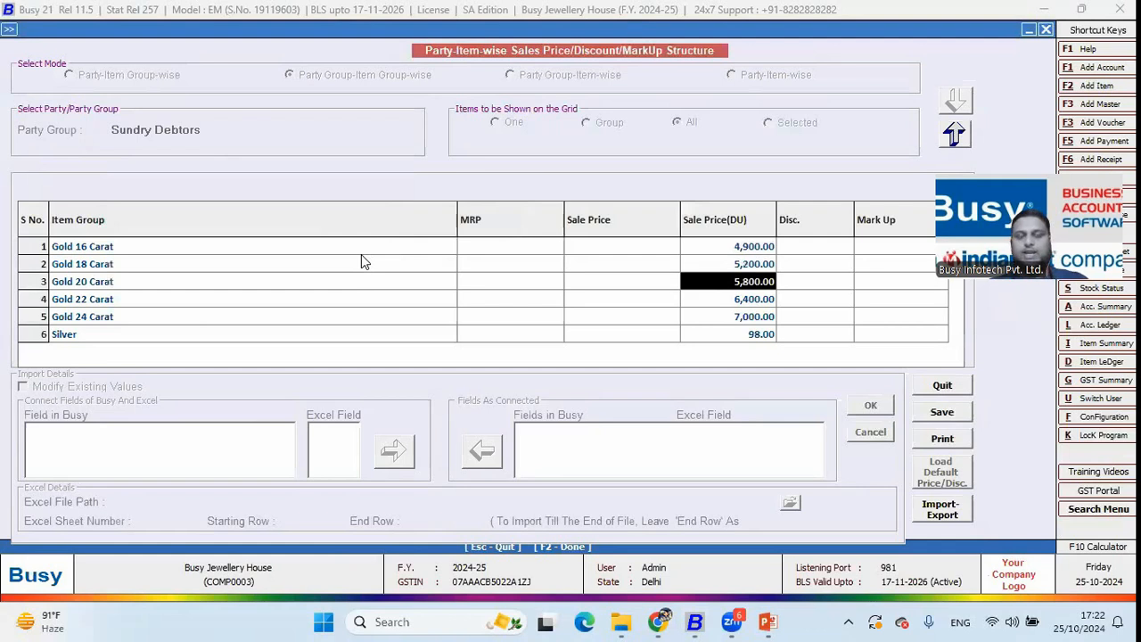
pyautogui.press('Down')
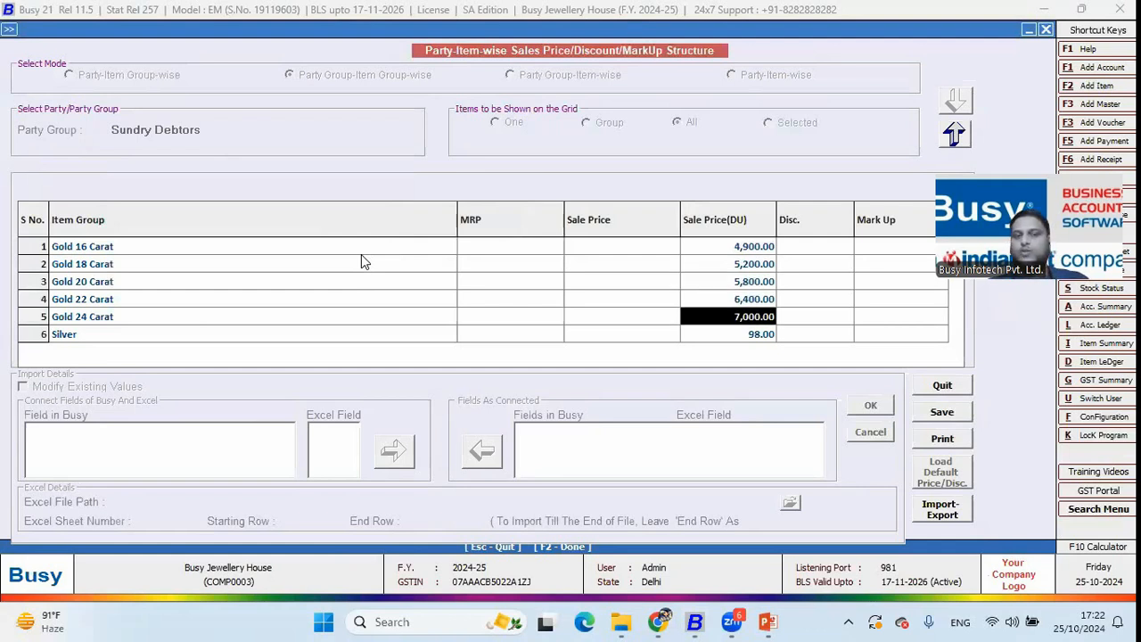
pyautogui.press('Down')
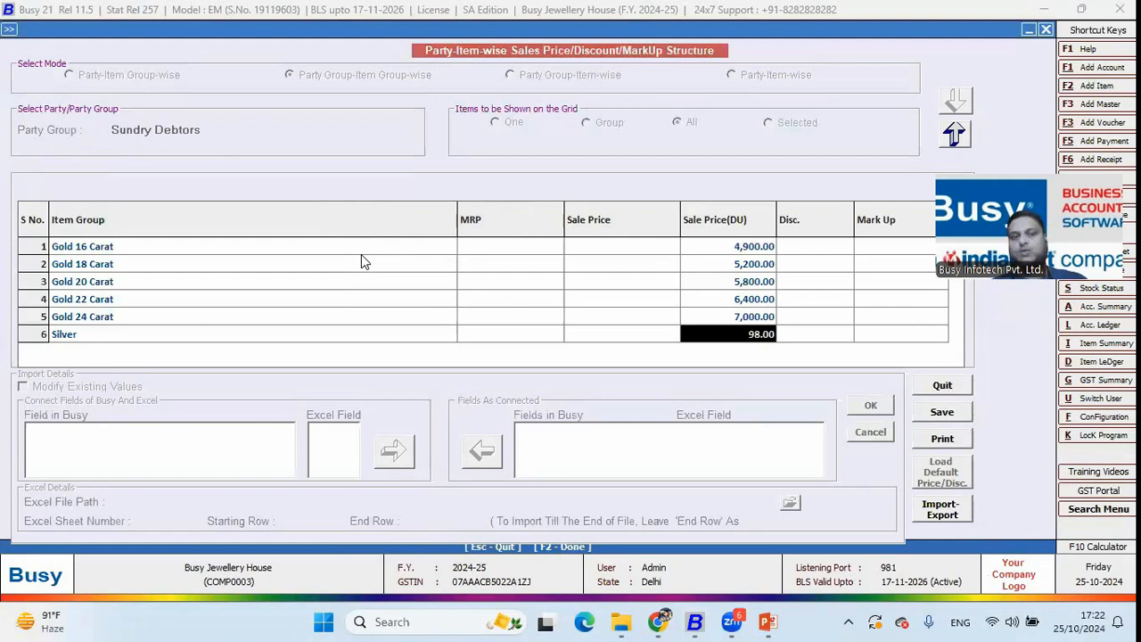
pyautogui.press('Up')
pyautogui.press('Up')
pyautogui.press('Up')
pyautogui.press('Up')
pyautogui.press('Up')
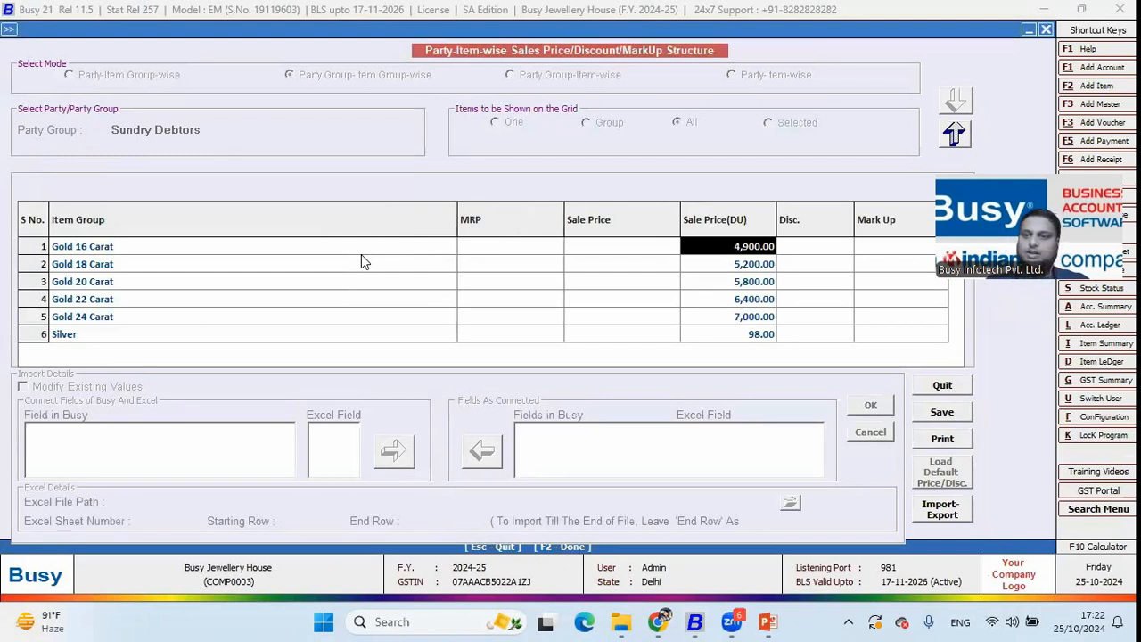
# Set Sale Price(DU) to 5,200 for Gold 16 Carat and 5,500 for Gold 18 Carat
pyautogui.write('5,2')
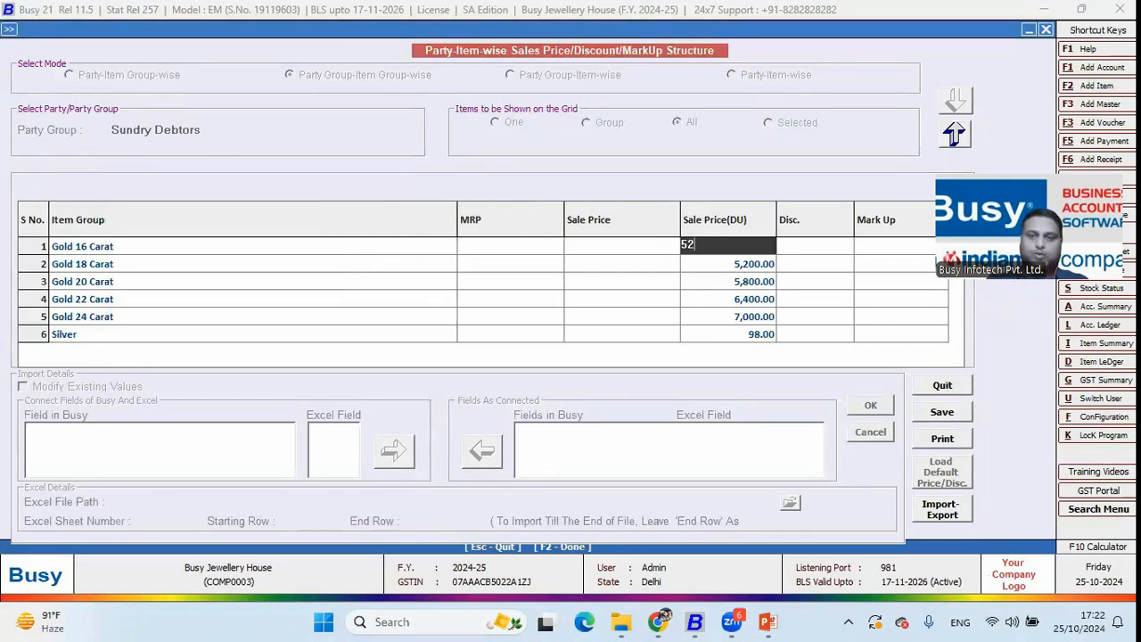
pyautogui.write('00')
pyautogui.press('Return')
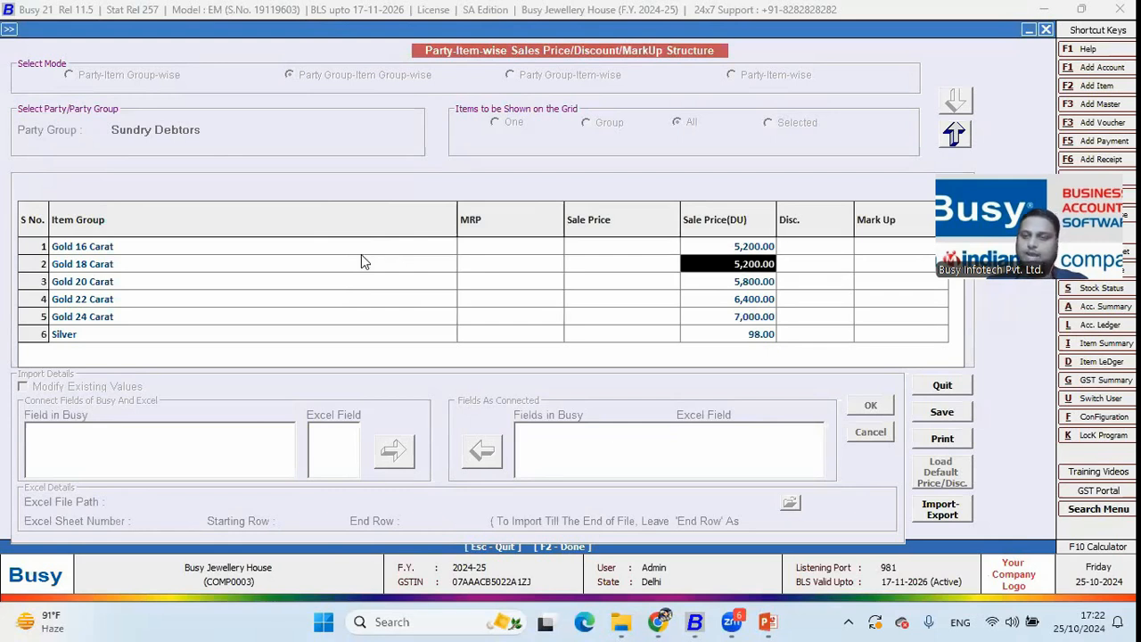
pyautogui.write('5500')
pyautogui.press('Return')
pyautogui.press('Left')
pyautogui.press('Down')
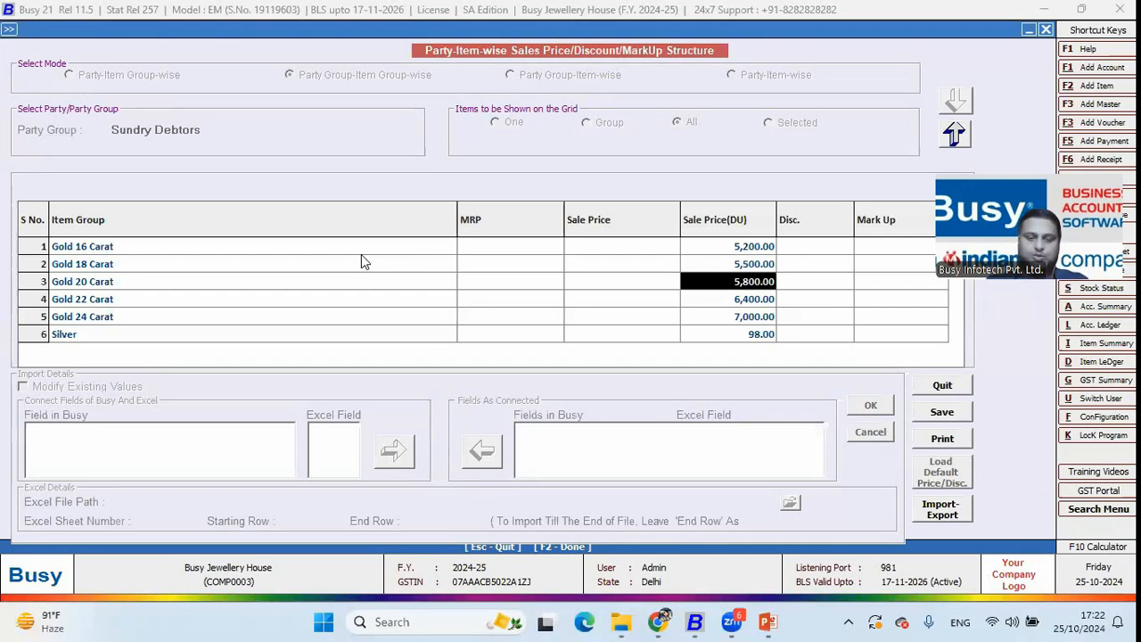
# Set Gold 20 Carat to 6,000 and save the Sundry Debtors price structure
pyautogui.write('6000')
pyautogui.press('Return')
pyautogui.press('Left')
pyautogui.press('Down')
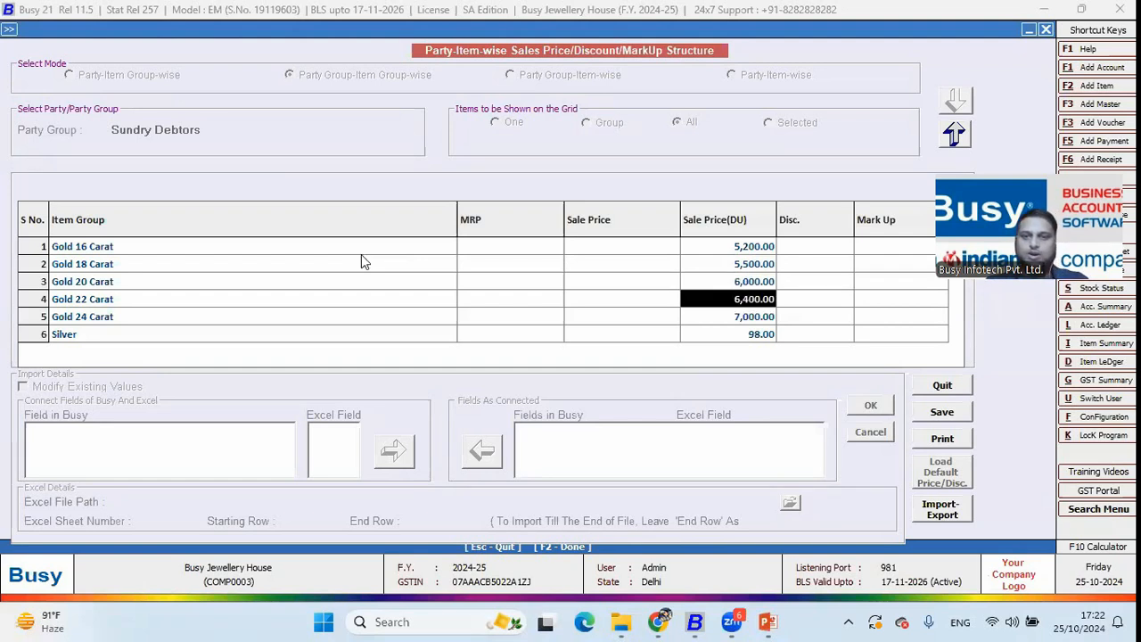
pyautogui.press('Up')
pyautogui.press('Up')
pyautogui.press('Up')
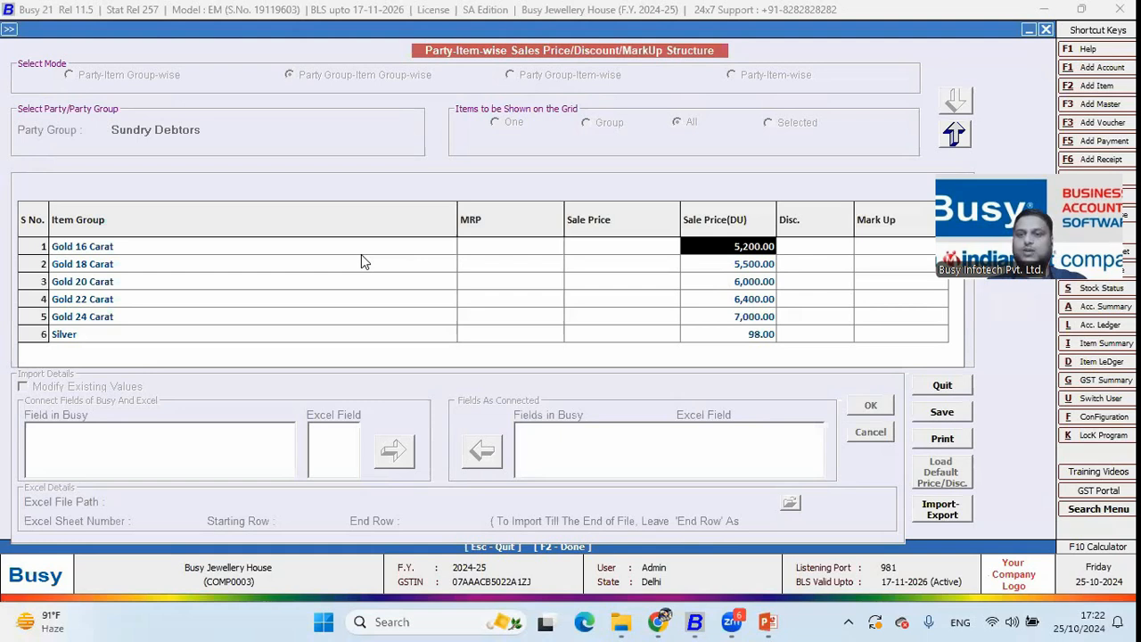
pyautogui.press('Down')
pyautogui.press('Down')
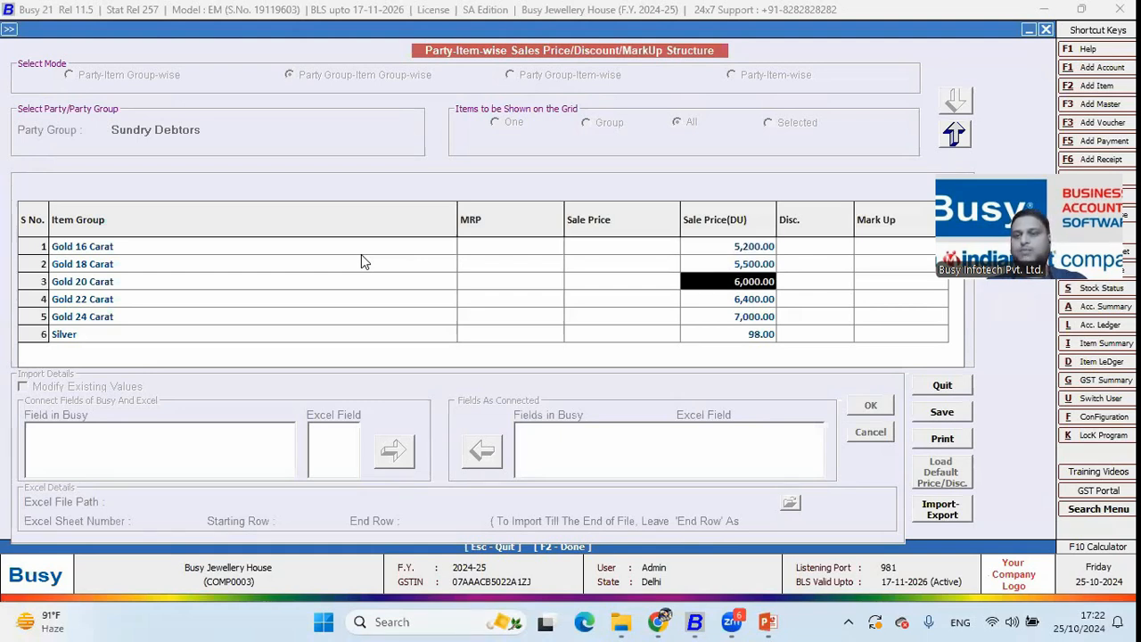
pyautogui.press('F2')
pyautogui.press('Return')
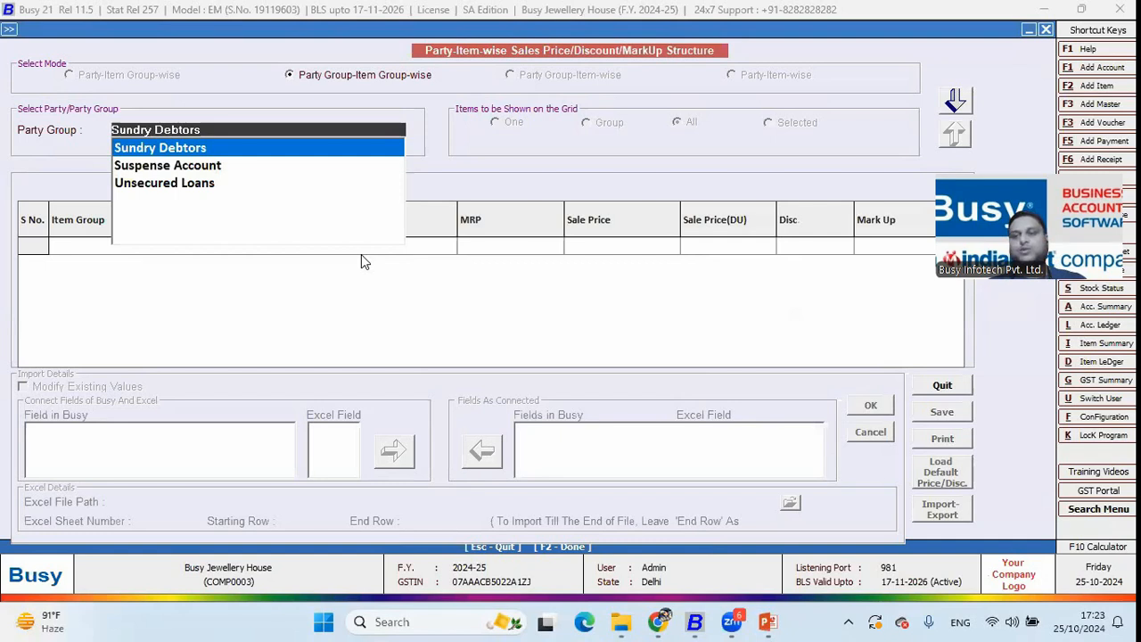
# Reload the Sundry Debtors prices, check the Gold 22 Carat rate, and quit the form
pyautogui.press('Return')
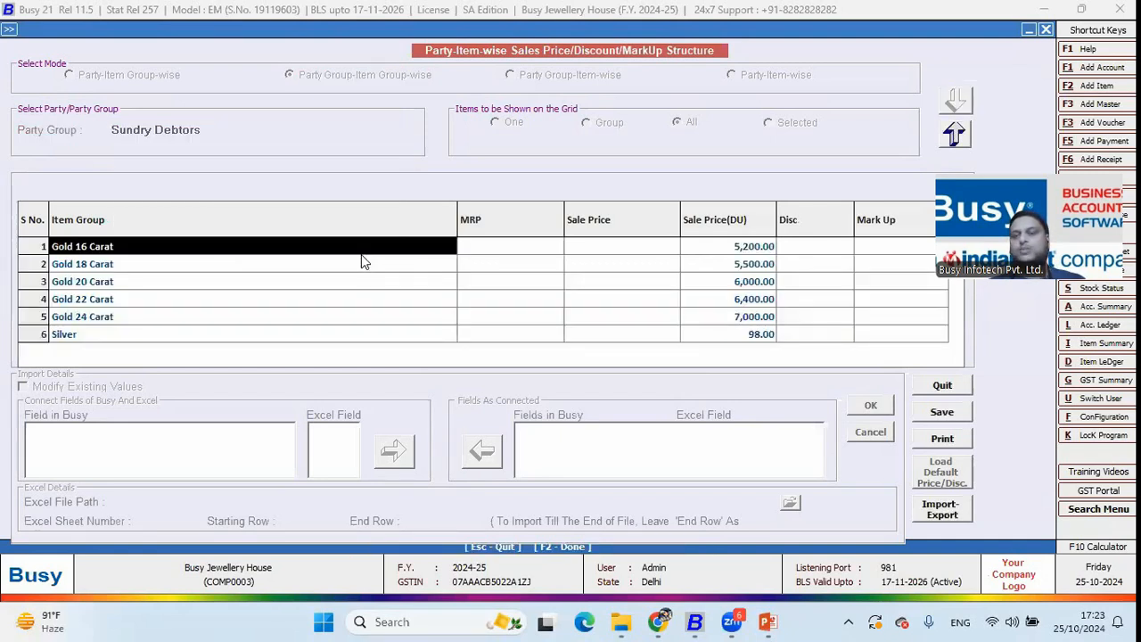
pyautogui.press('Down')
pyautogui.press('Down')
pyautogui.press('Down')
pyautogui.press('Return')
pyautogui.press('Return')
pyautogui.press('Return')
pyautogui.press('Escape')
pyautogui.press('Return')
# Reopen Sundry Debtors prices to confirm Gold 16 Carat saved at 5,200, then exit
pyautogui.press('Return')
pyautogui.press('Return')
pyautogui.write('Sundry Debtors')
pyautogui.press('Return')
pyautogui.press('Return')
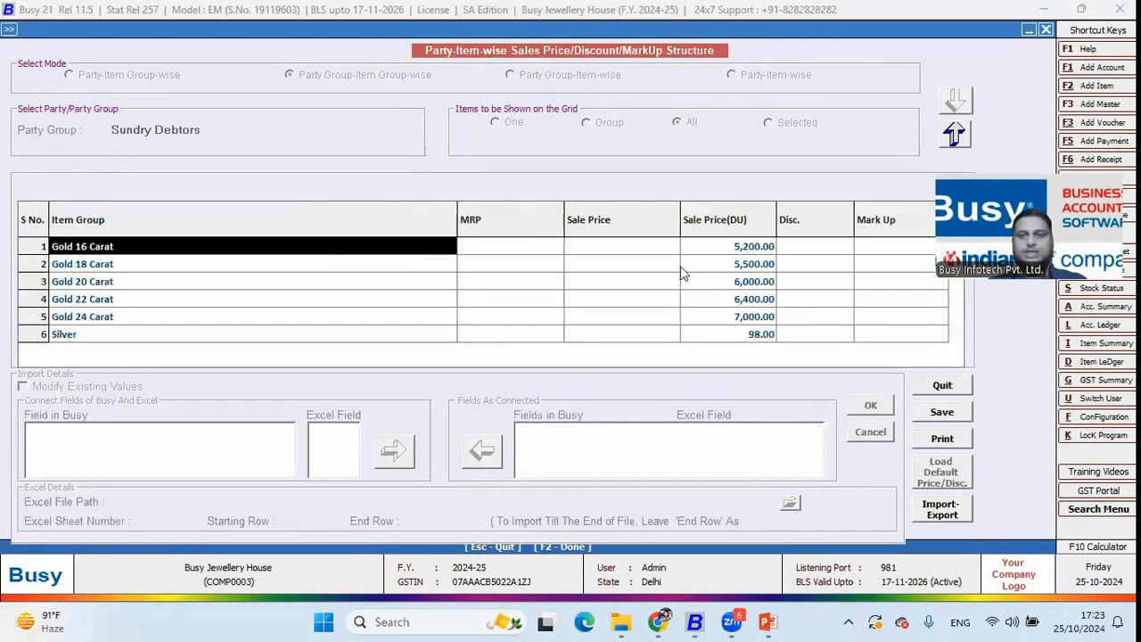
pyautogui.click(731, 254)
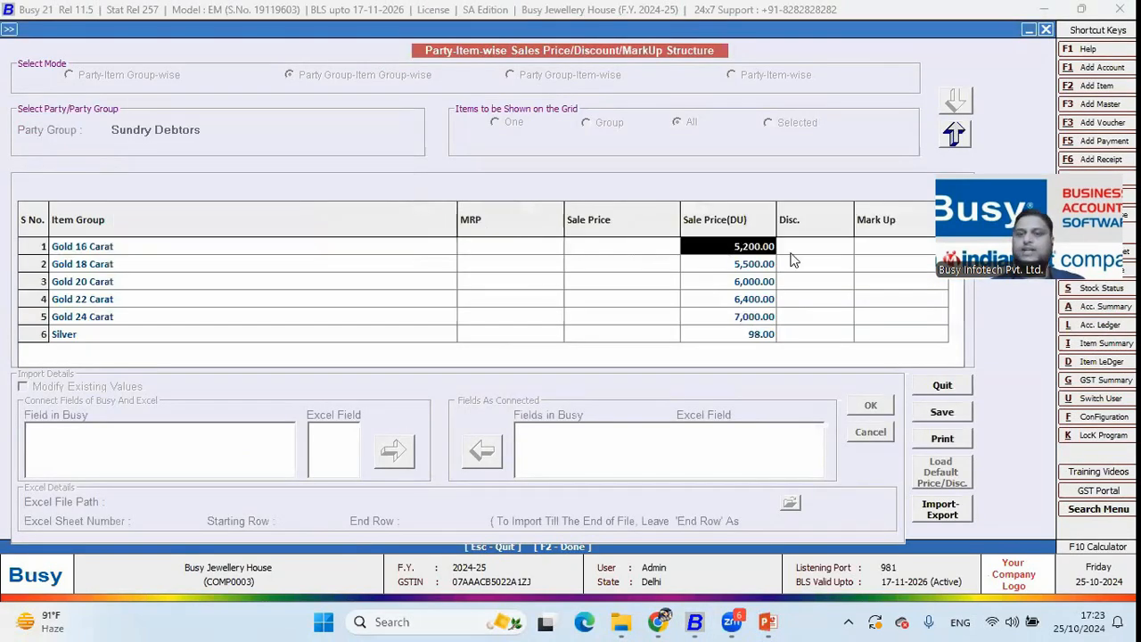
pyautogui.press('Escape')
# Start a sales voucher for Gold Bracelet 16 Carat (GB16K), see the 5,200 rate auto-fill, and discard it
pyautogui.press('Return')
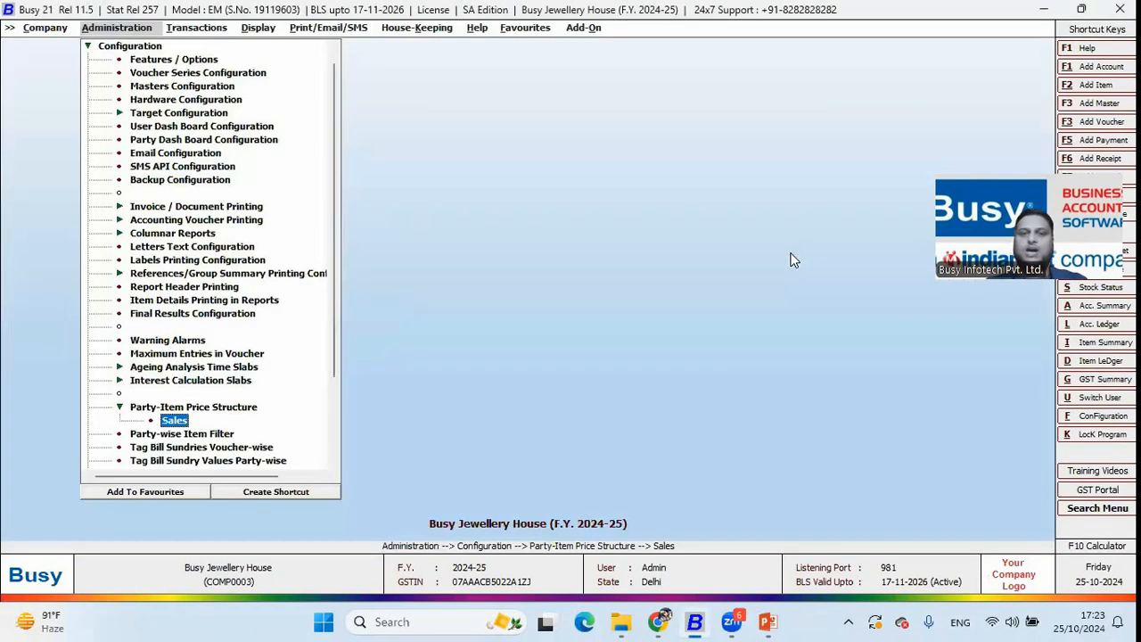
pyautogui.press('Right')
pyautogui.press('Return')
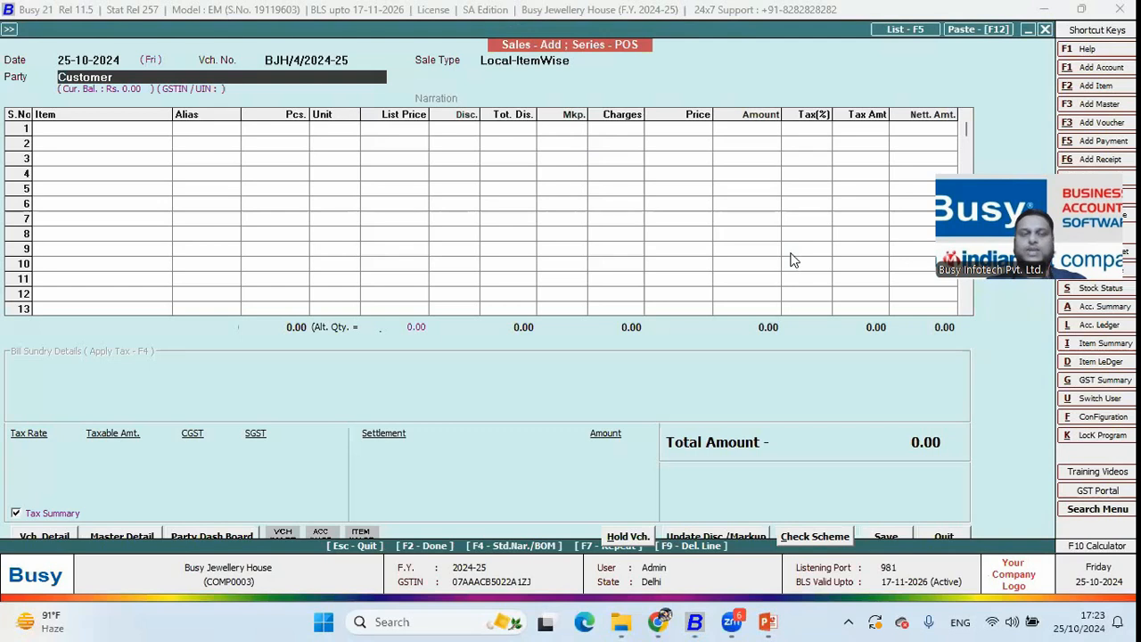
pyautogui.press('Return')
pyautogui.press('Return')
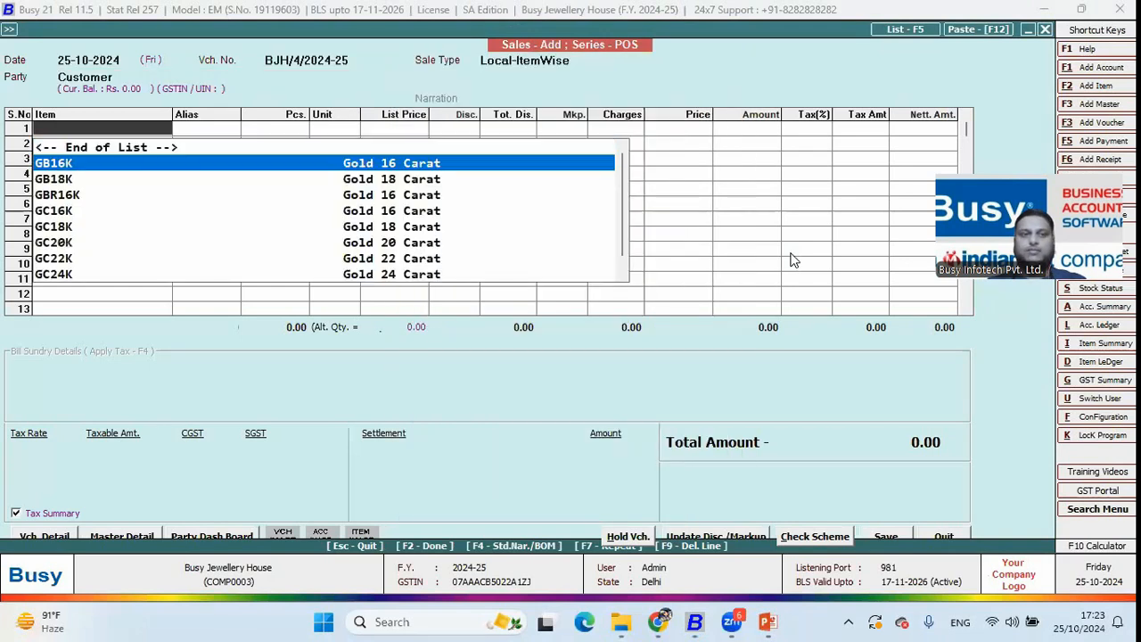
pyautogui.press('Return')
pyautogui.press('Return')
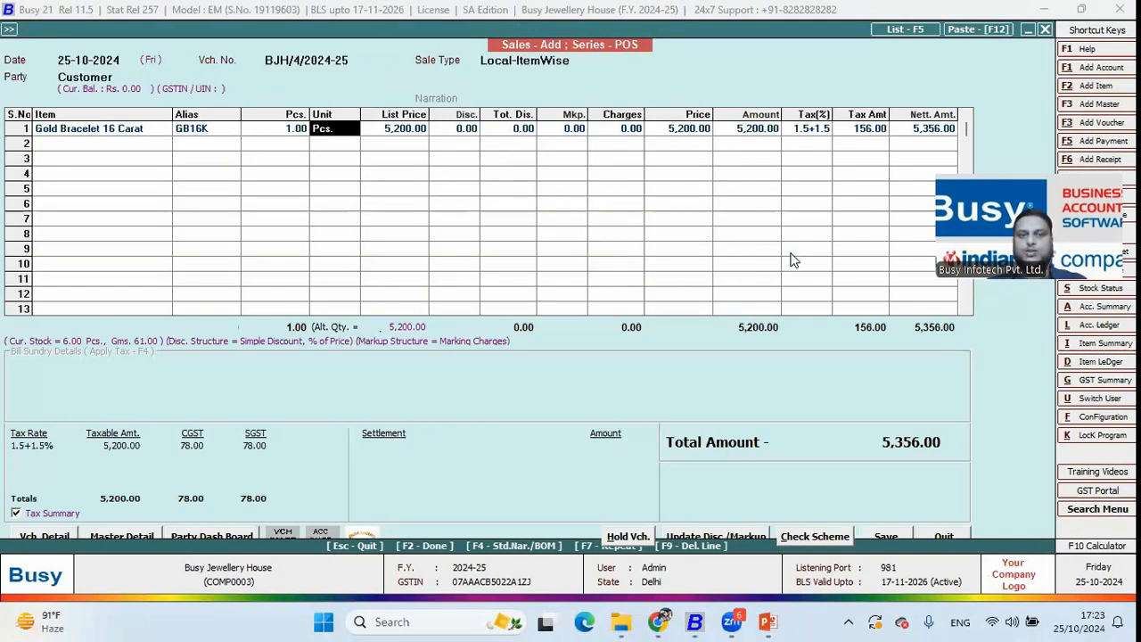
pyautogui.press('Return')
pyautogui.press('Return')
pyautogui.press('Return')
pyautogui.press('Return')
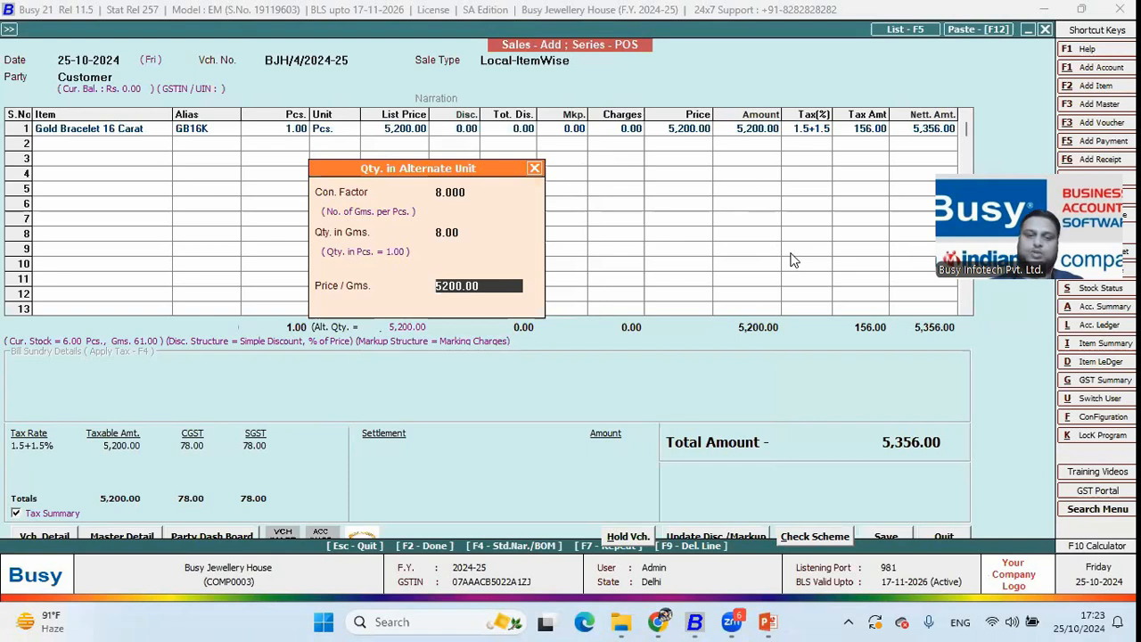
pyautogui.press('Return')
pyautogui.press('Return')
pyautogui.press('Escape')
pyautogui.press('Return')
pyautogui.press('Escape')
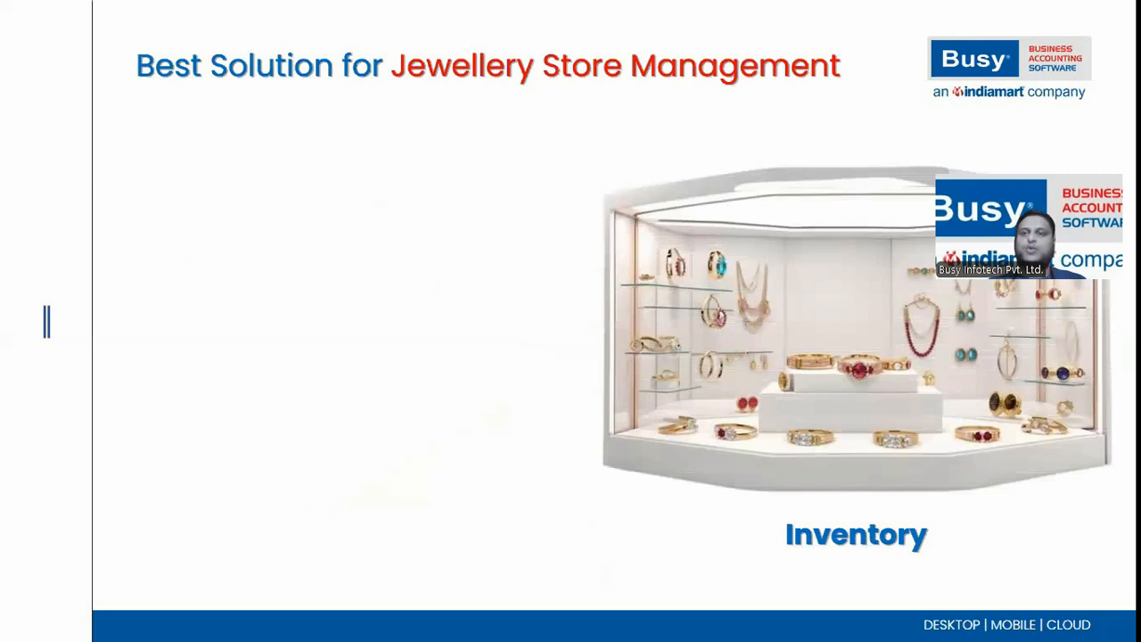
# Advance the Inventory slide to show the Catalogue Creation bullet
pyautogui.click(425, 199)
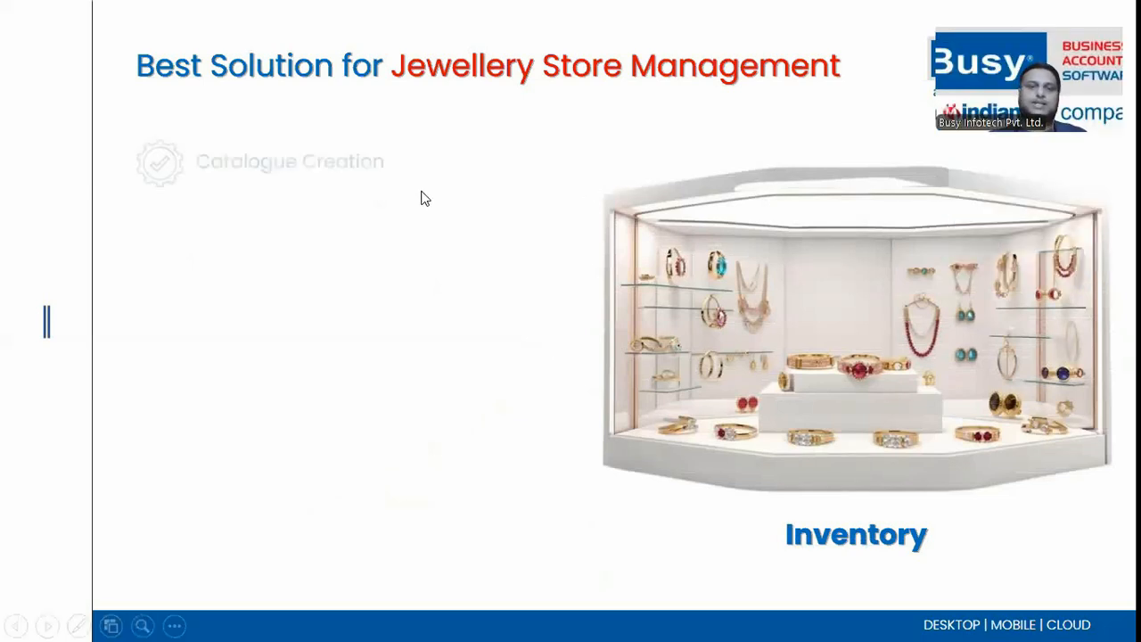
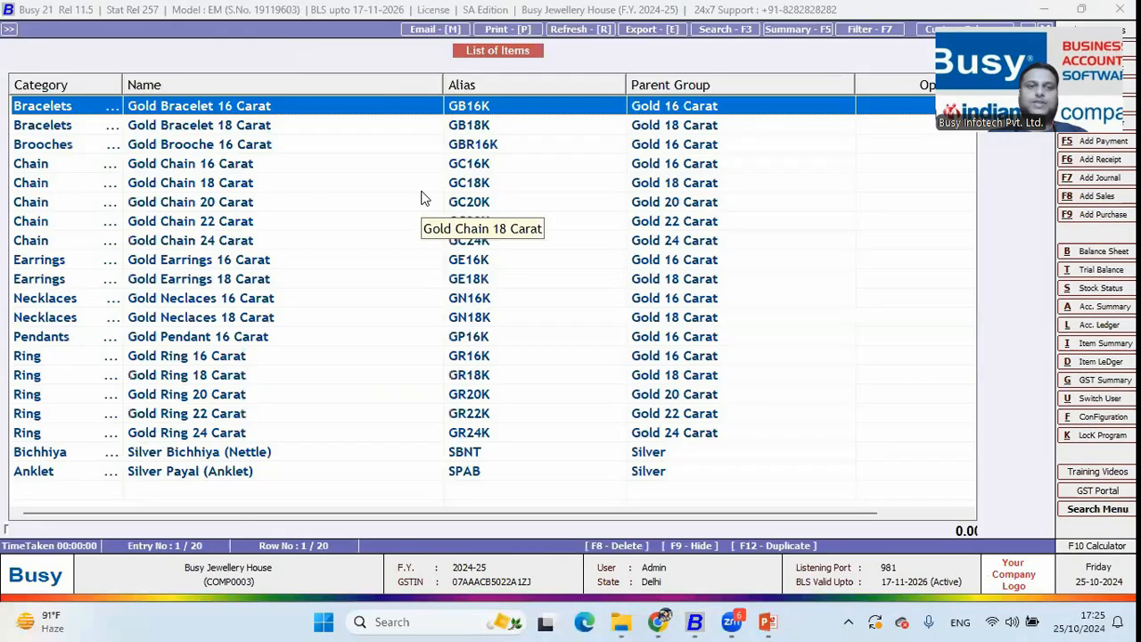
pyautogui.press('Down')
pyautogui.press('Down')
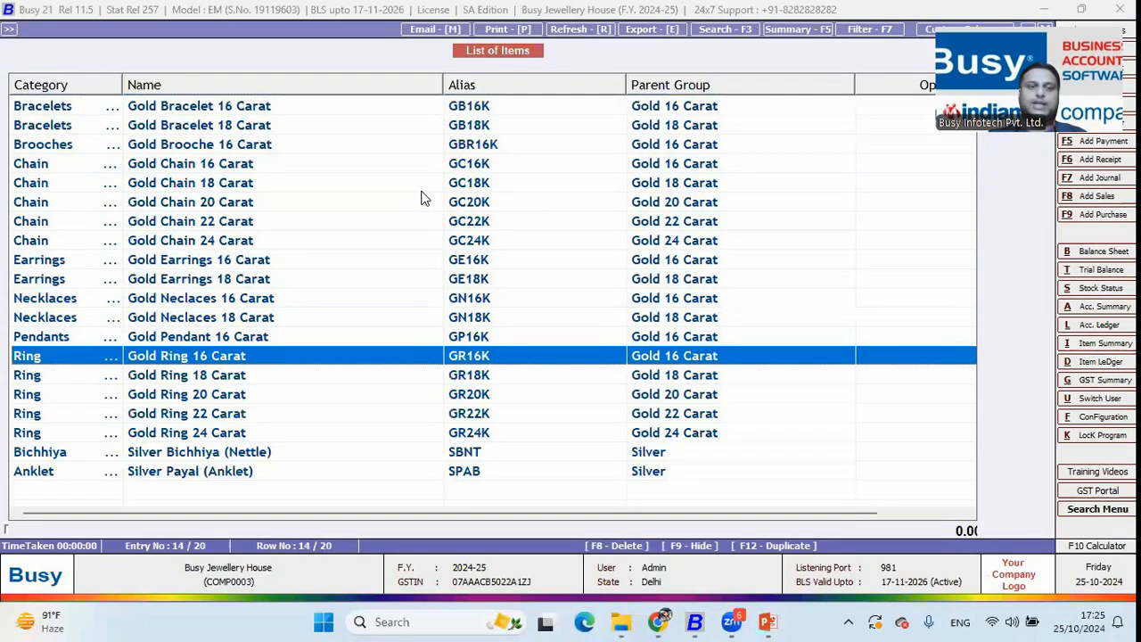
# Open the Gold Ring 16 Carat item master, view its stored product photo, then exit
pyautogui.press('Return')
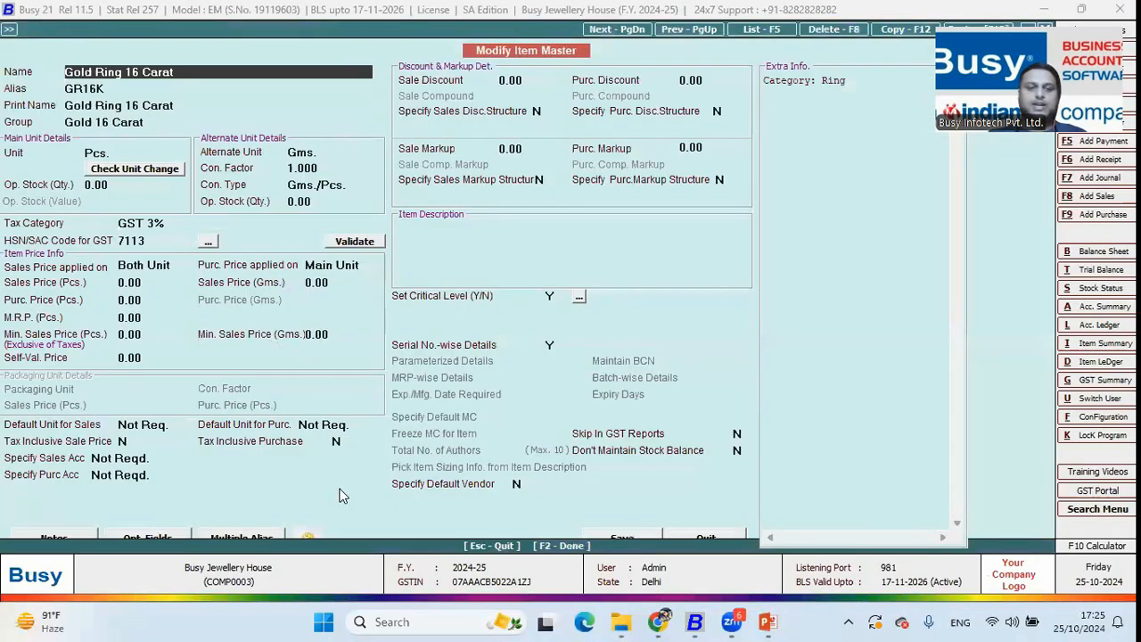
pyautogui.click(305, 534)
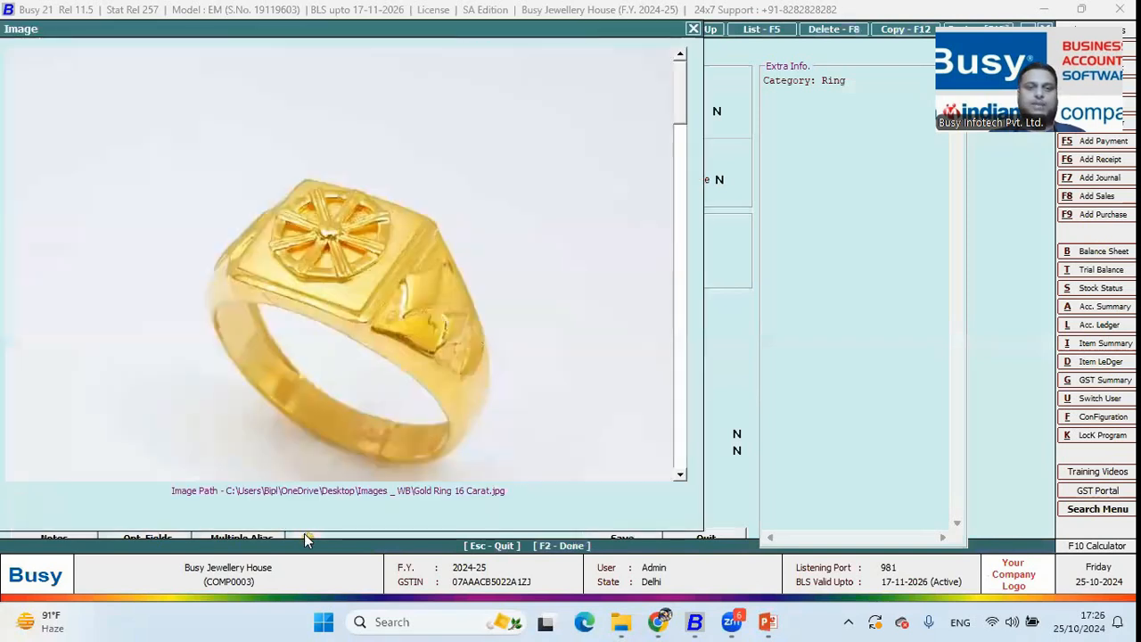
pyautogui.click(693, 30)
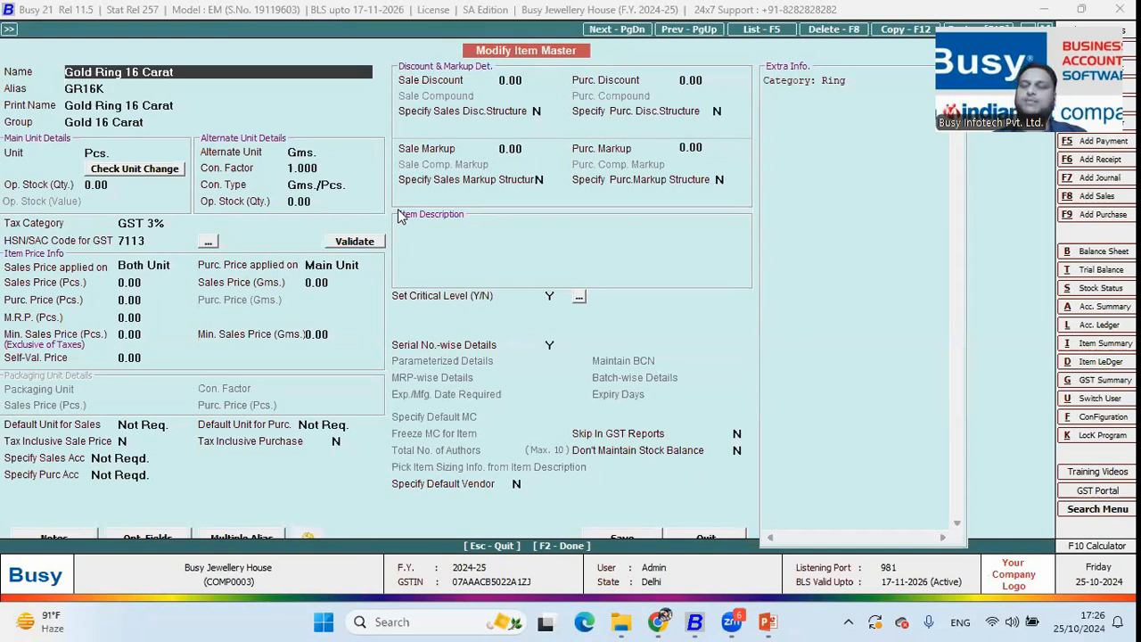
pyautogui.press('Escape')
pyautogui.press('Escape')
pyautogui.press('Escape')
pyautogui.press('Escape')
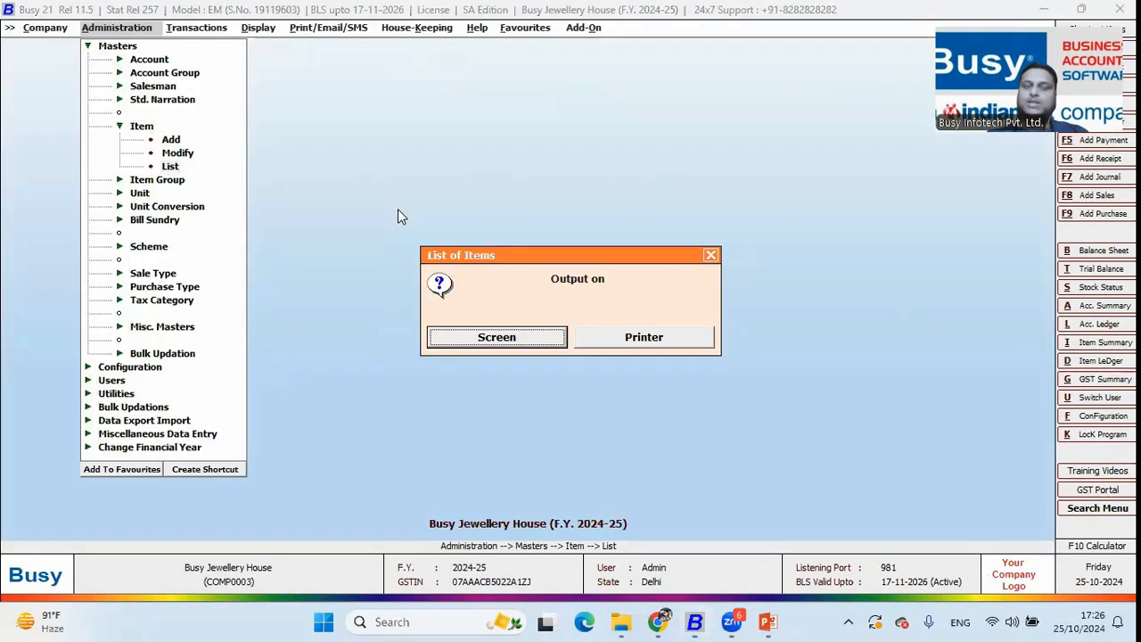
# Choose Stock Status > Closing Stock - Alphabetical > Balances Only for All Items, with item images printed
pyautogui.press('Escape')
pyautogui.press('Escape')
pyautogui.press('Right')
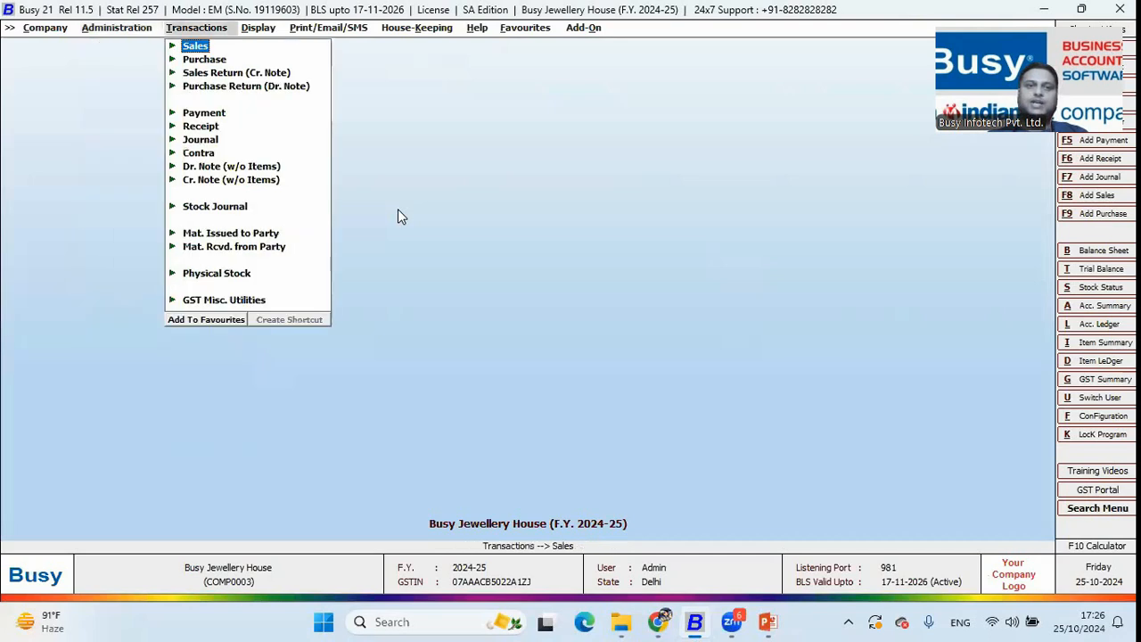
pyautogui.press('Right')
pyautogui.press('Right')
pyautogui.press('Down')
pyautogui.press('Down')
pyautogui.press('Down')
pyautogui.press('Down')
pyautogui.press('Down')
pyautogui.press('Down')
pyautogui.press('Down')
pyautogui.press('Down')
pyautogui.press('Down')
pyautogui.press('Down')
pyautogui.press('Up')
pyautogui.press('Up')
pyautogui.press('Return')
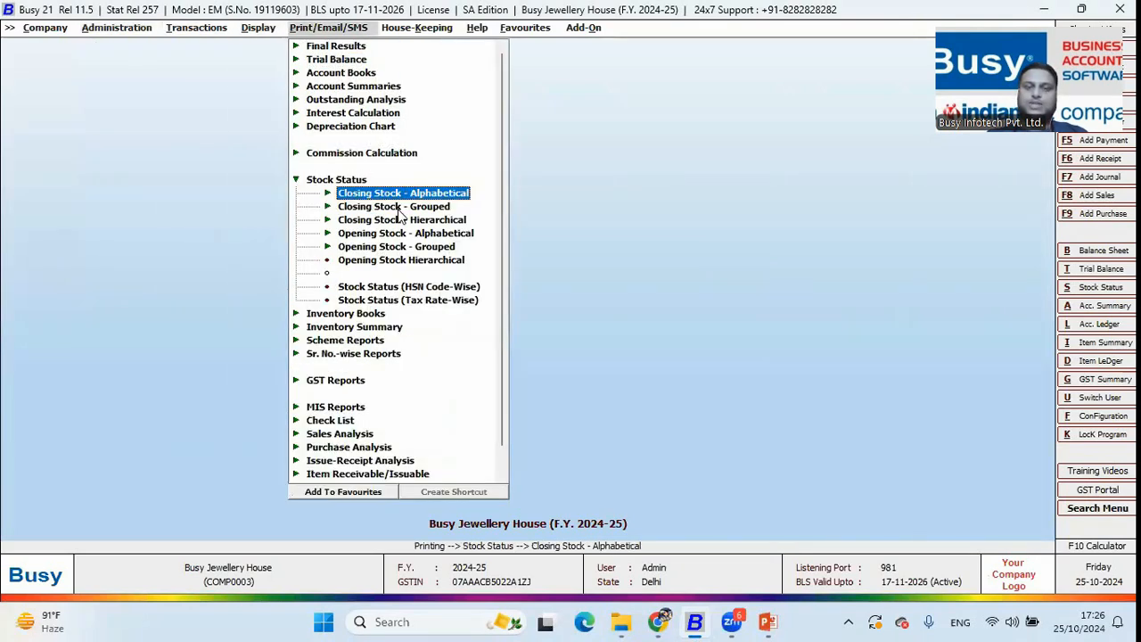
pyautogui.press('Return')
pyautogui.click(398, 206)
pyautogui.press('Return')
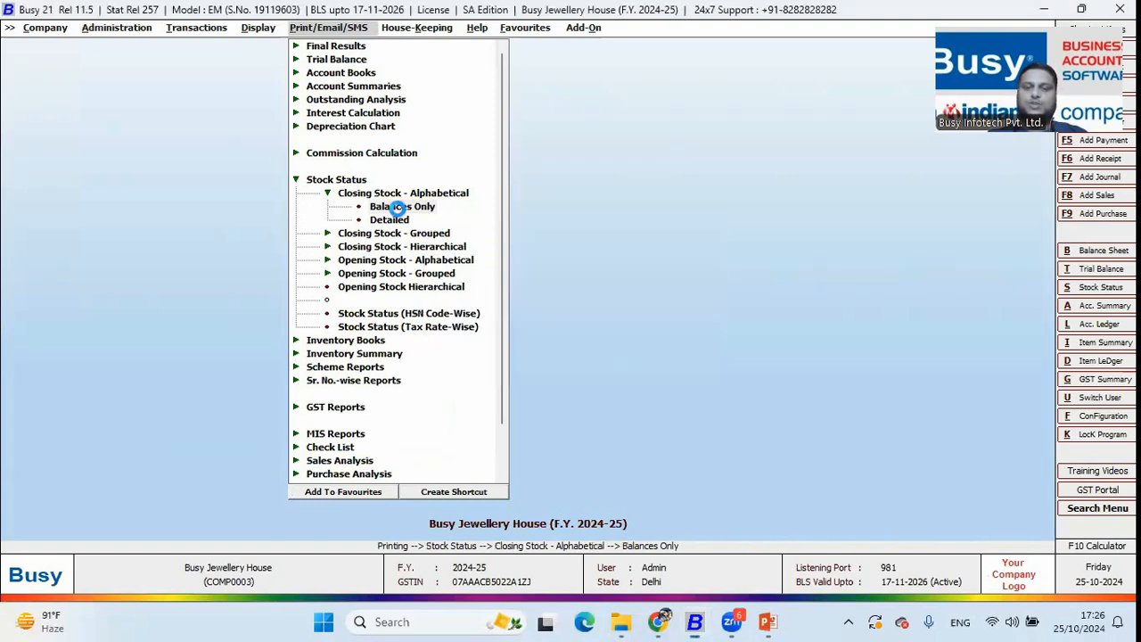
pyautogui.press('Return')
pyautogui.press('Return')
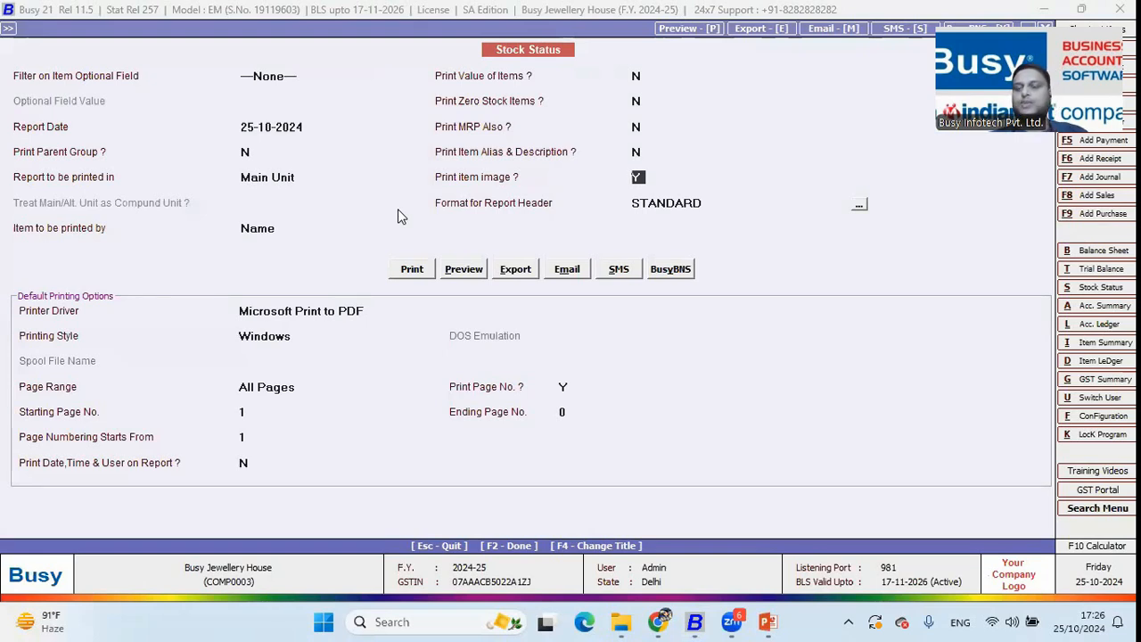
# Preview the STANDARD-format stock report at 140% zoom and scroll through the item photos and quantities
pyautogui.press('Return')
pyautogui.press('Return')
pyautogui.press('Right')
pyautogui.press('Return')
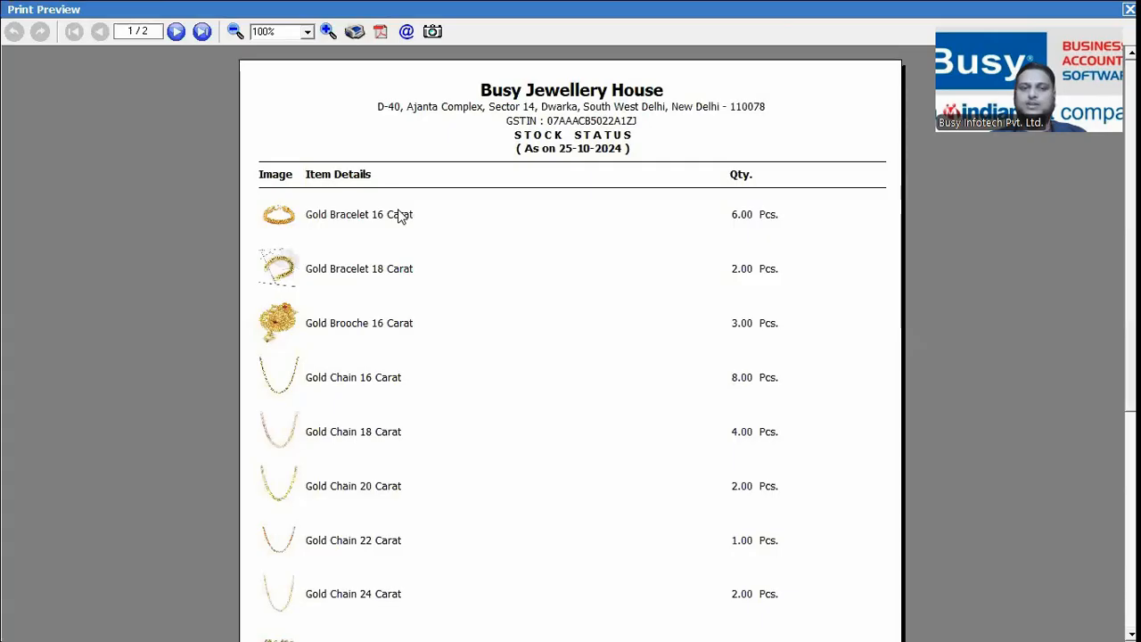
pyautogui.click(328, 32)
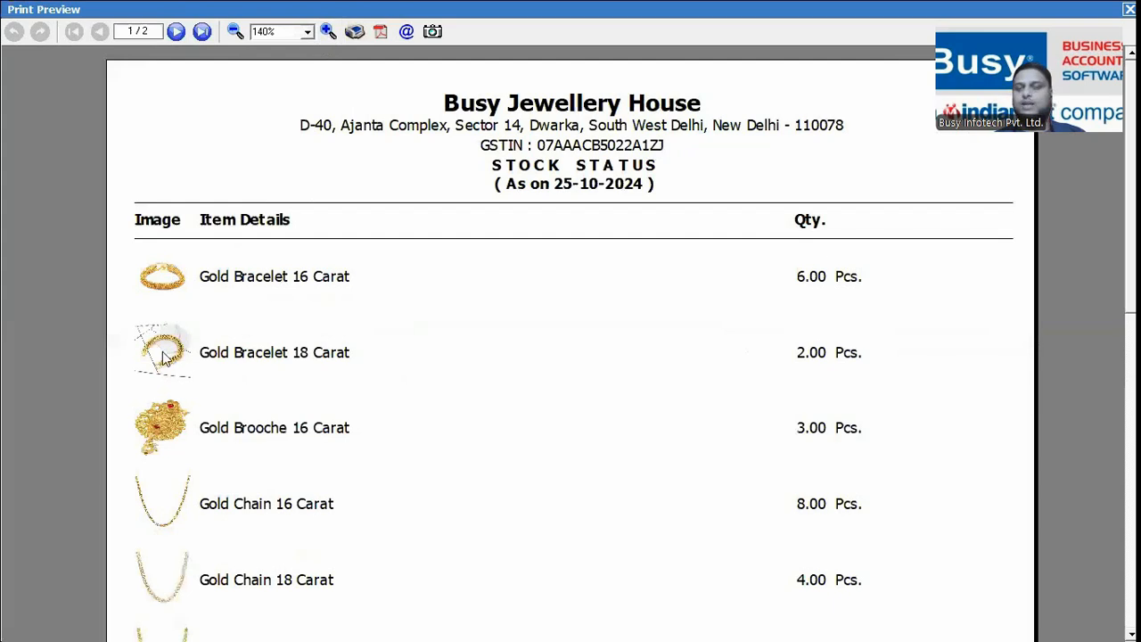
pyautogui.scroll(-5, 191, 324)
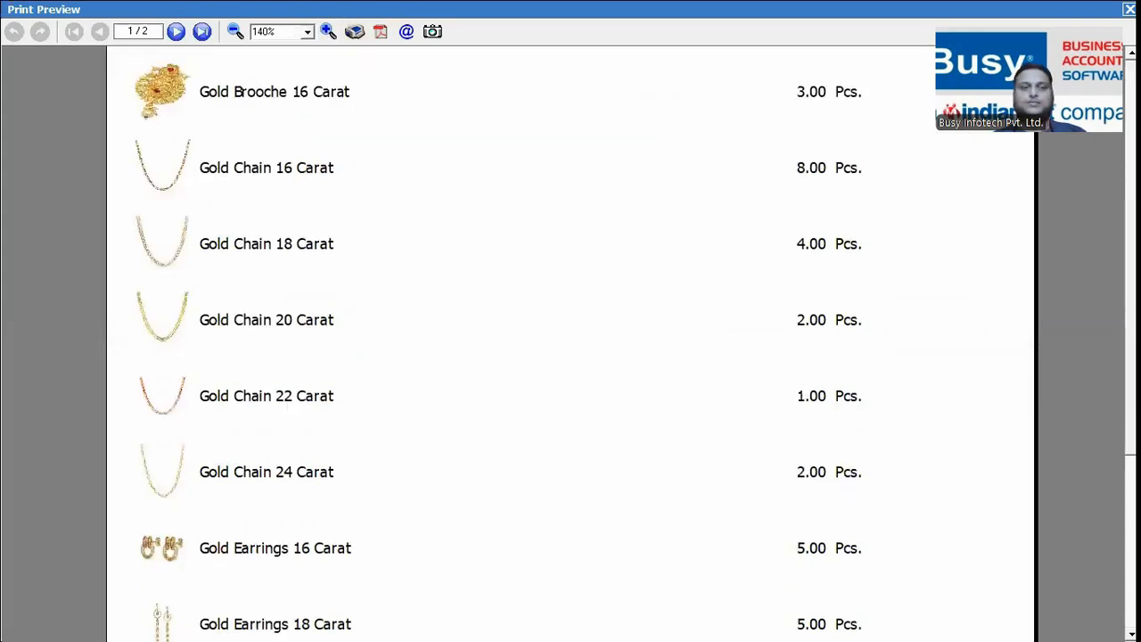
pyautogui.scroll(-2, 570, 344)
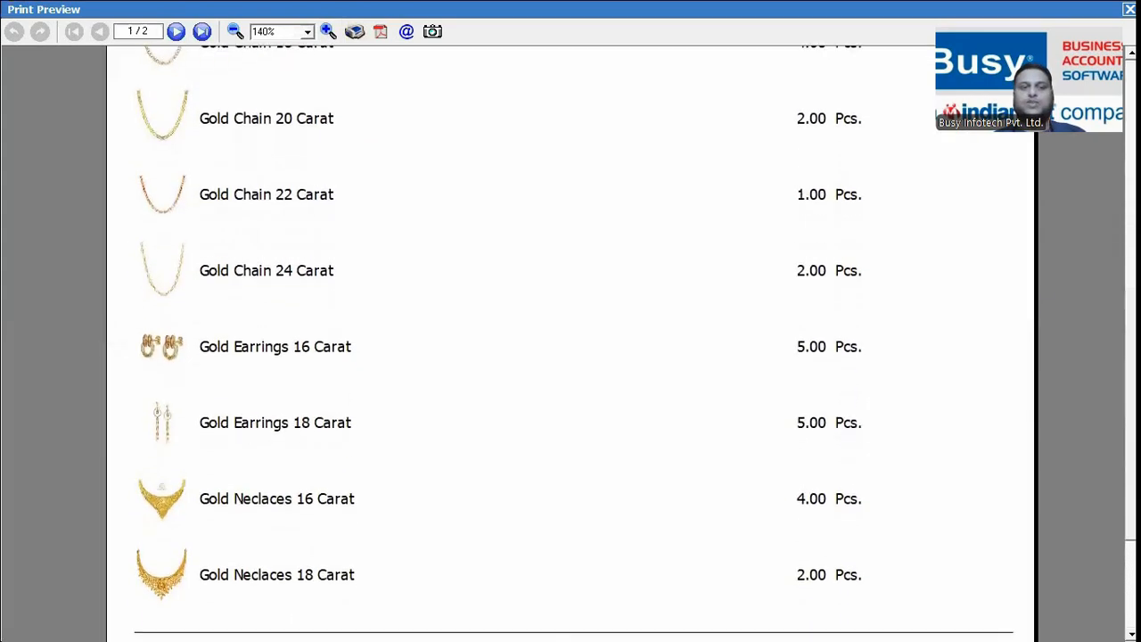
pyautogui.scroll(4, 571, 343)
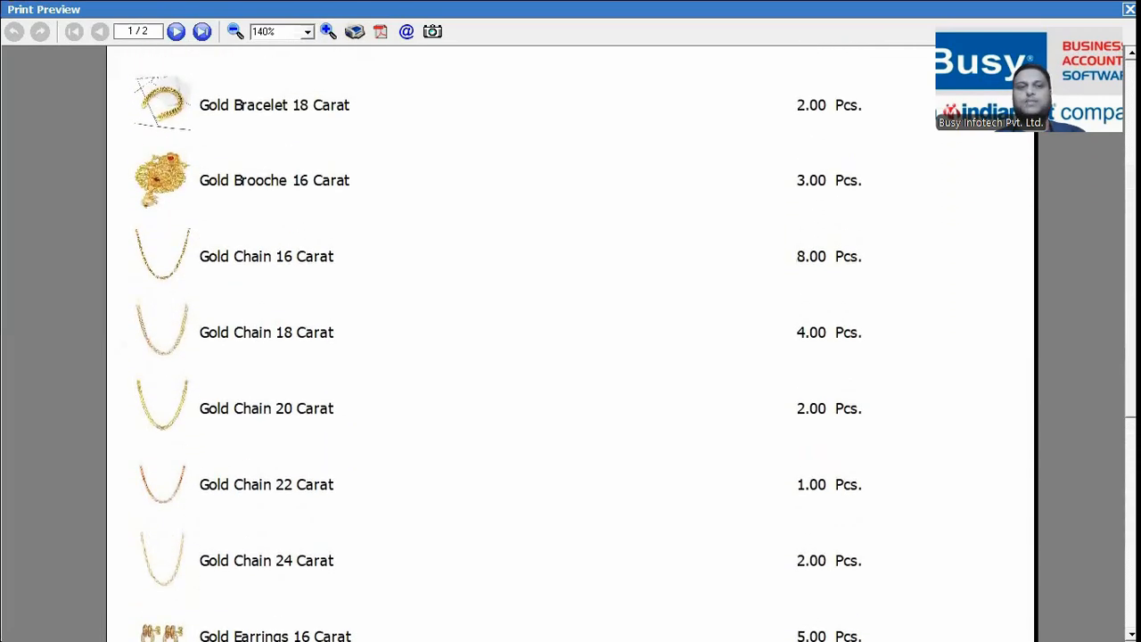
pyautogui.scroll(2, 571, 343)
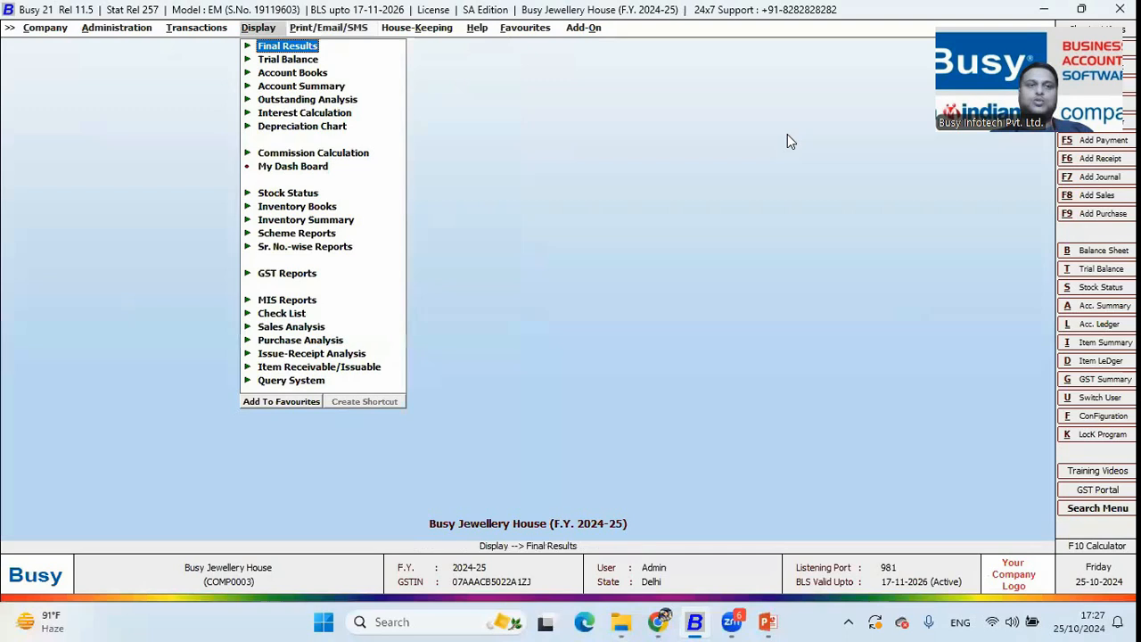
# Check that Serial No.-wise Details is enabled in the Inventory features and options
pyautogui.press('Left')
pyautogui.press('Left')
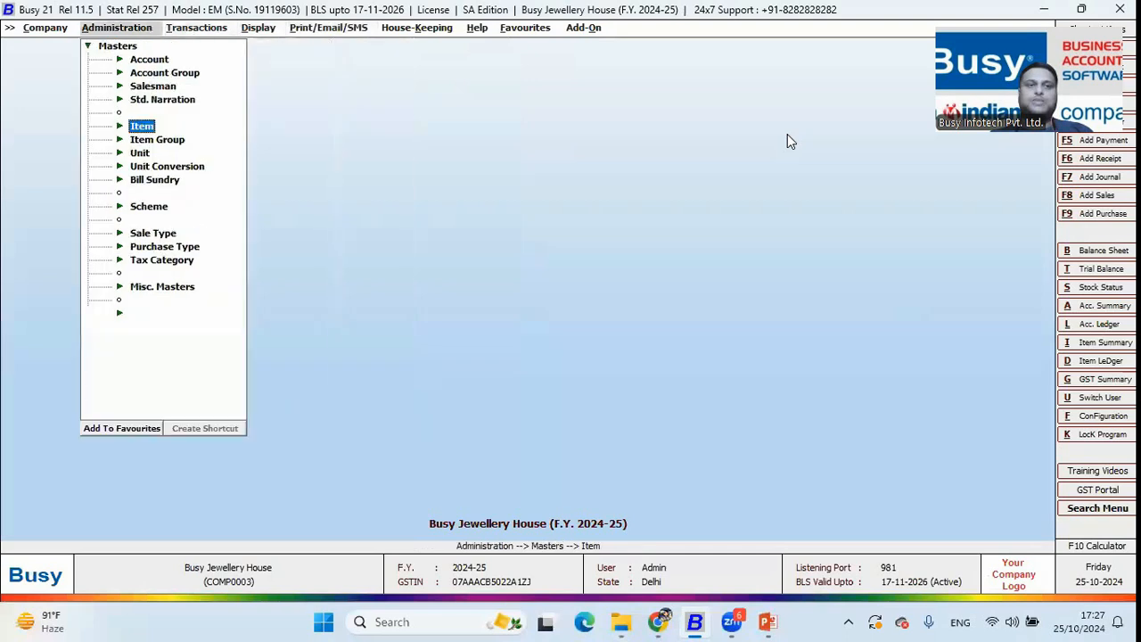
pyautogui.press('Left')
pyautogui.press('Down')
pyautogui.press('Return')
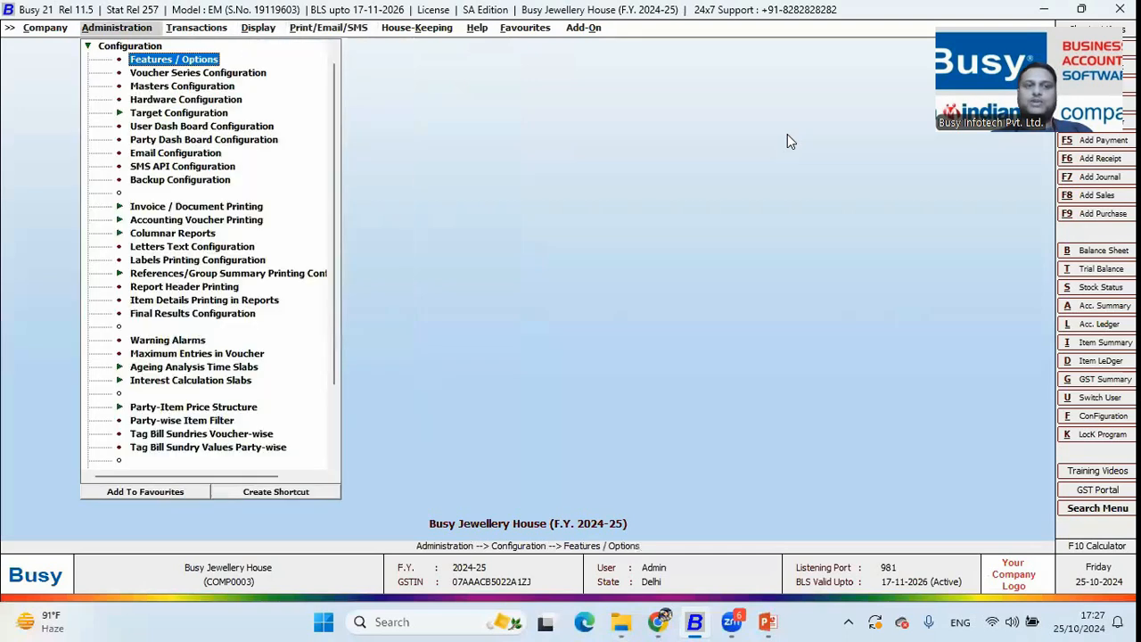
pyautogui.press('Return')
pyautogui.press('Down')
pyautogui.press('Down')
pyautogui.press('Down')
pyautogui.press('Down')
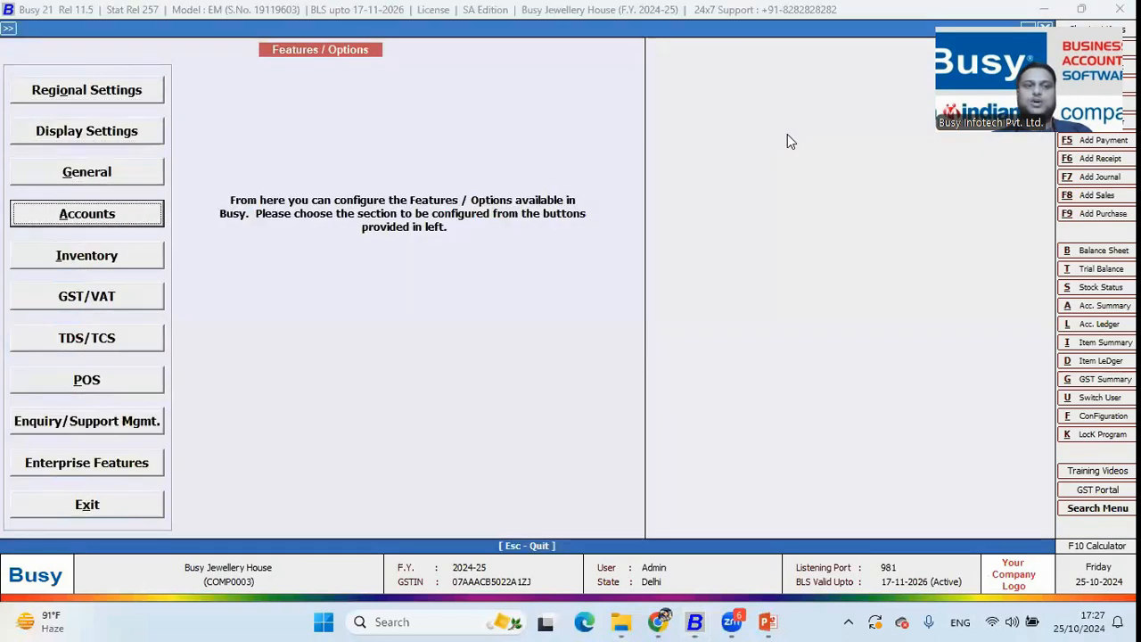
pyautogui.press('Return')
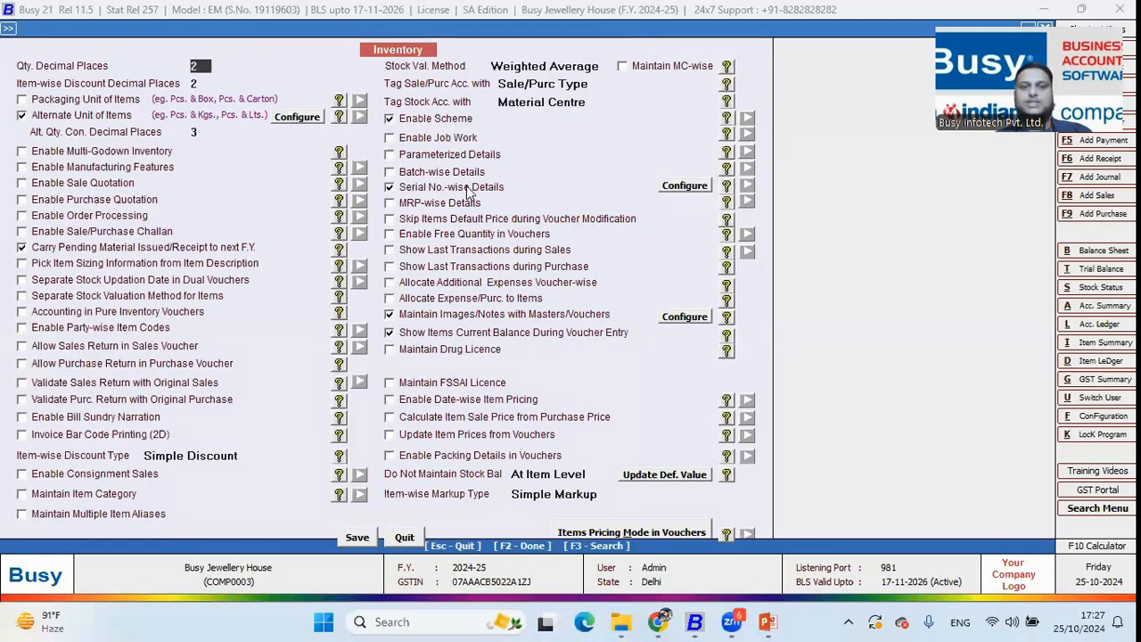
pyautogui.press('F3')
pyautogui.write('ser')
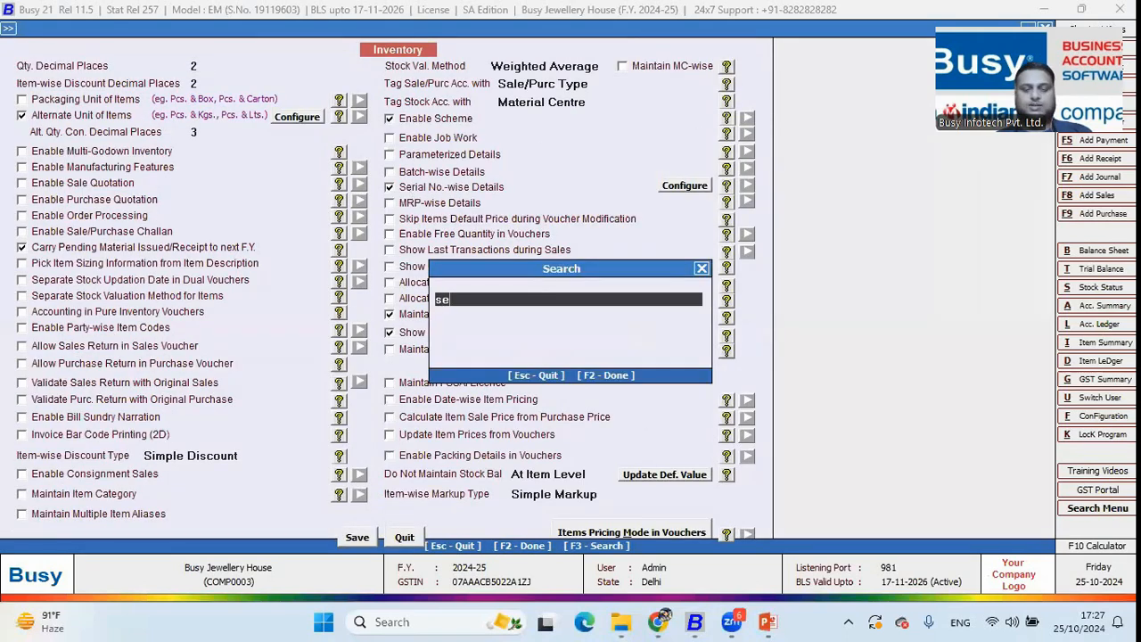
pyautogui.press('Return')
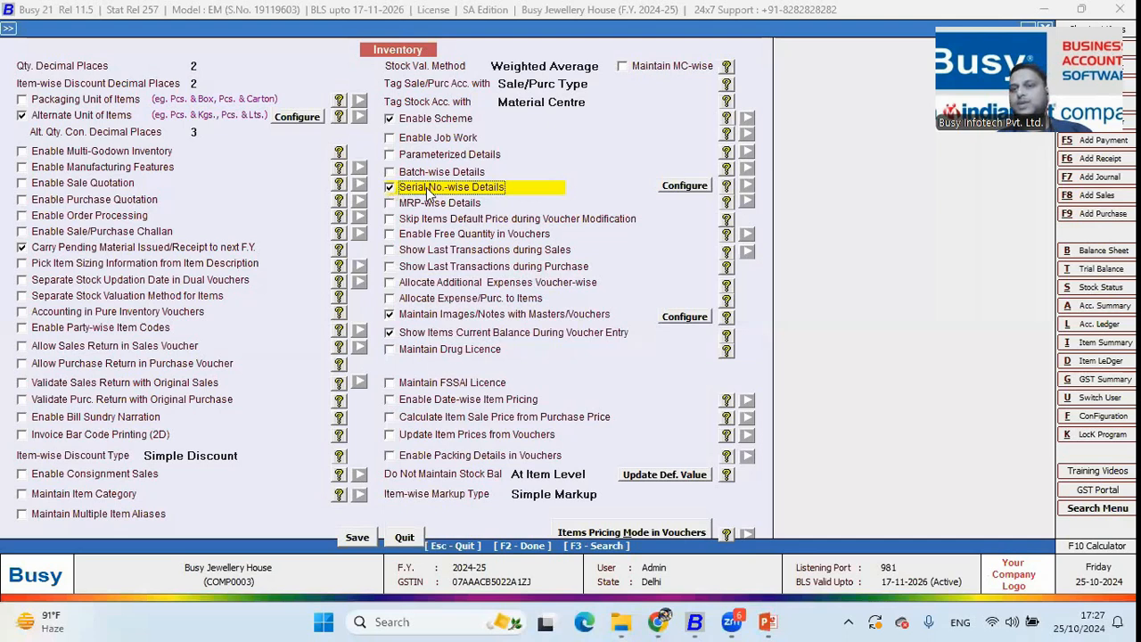
pyautogui.press('Escape')
pyautogui.press('Escape')
pyautogui.press('Escape')
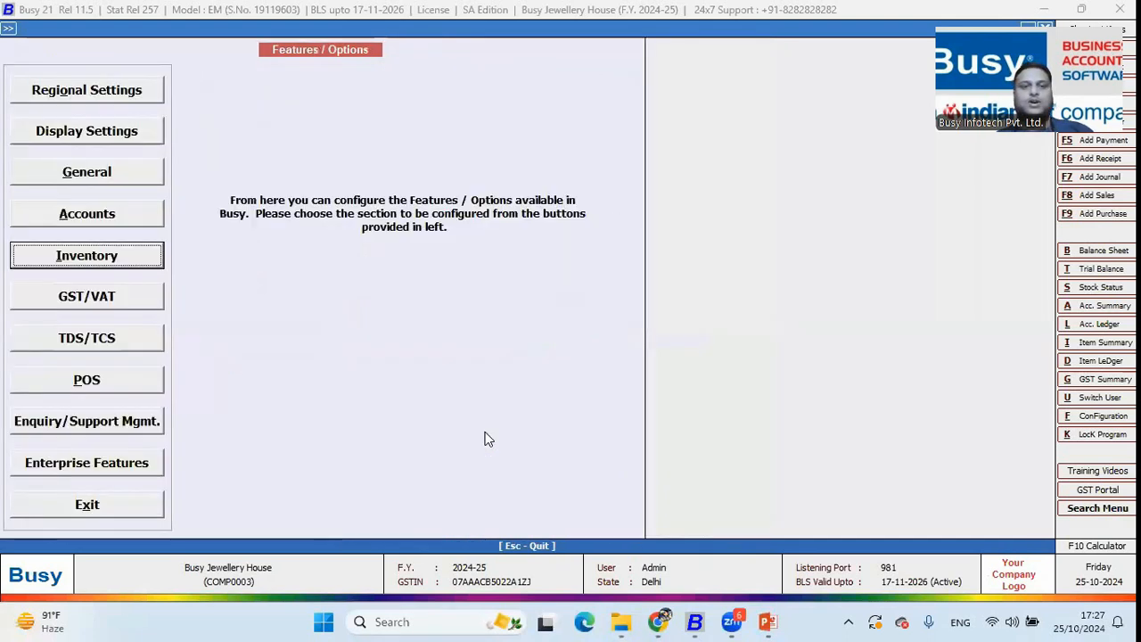
# Confirm Gold Brooche 16 Carat (GBR16K) has Serial No.-wise Details set, then exit to Transactions
pyautogui.press('Up')
pyautogui.press('Return')
pyautogui.press('Down')
pyautogui.press('Down')
pyautogui.press('Down')
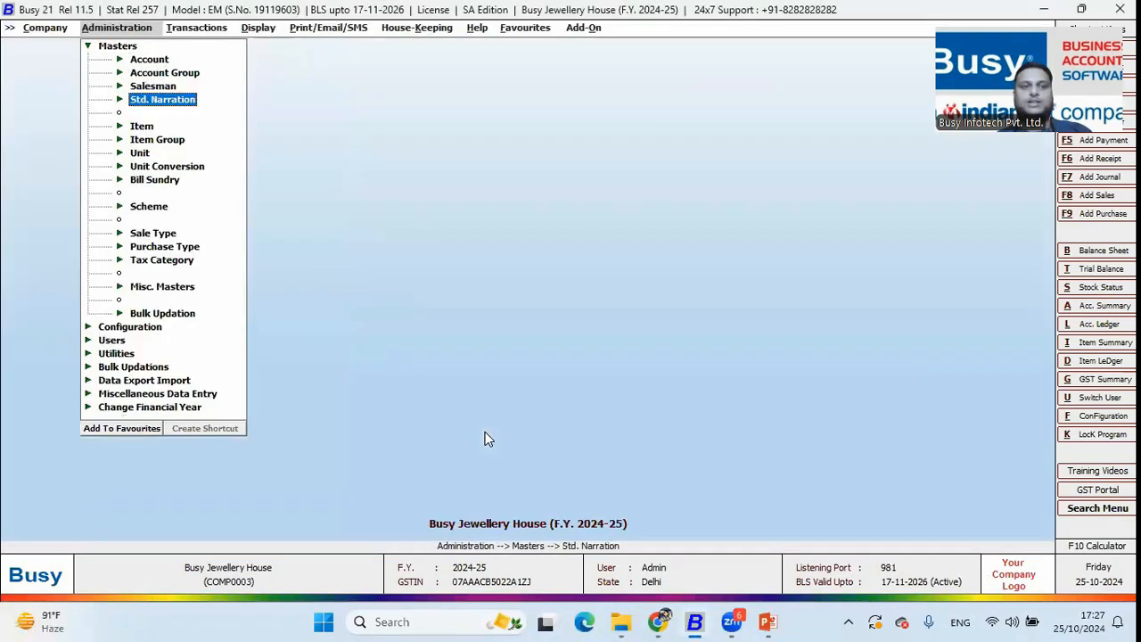
pyautogui.press('Down')
pyautogui.press('Return')
pyautogui.press('Down')
pyautogui.press('Return')
pyautogui.press('Down')
pyautogui.press('Down')
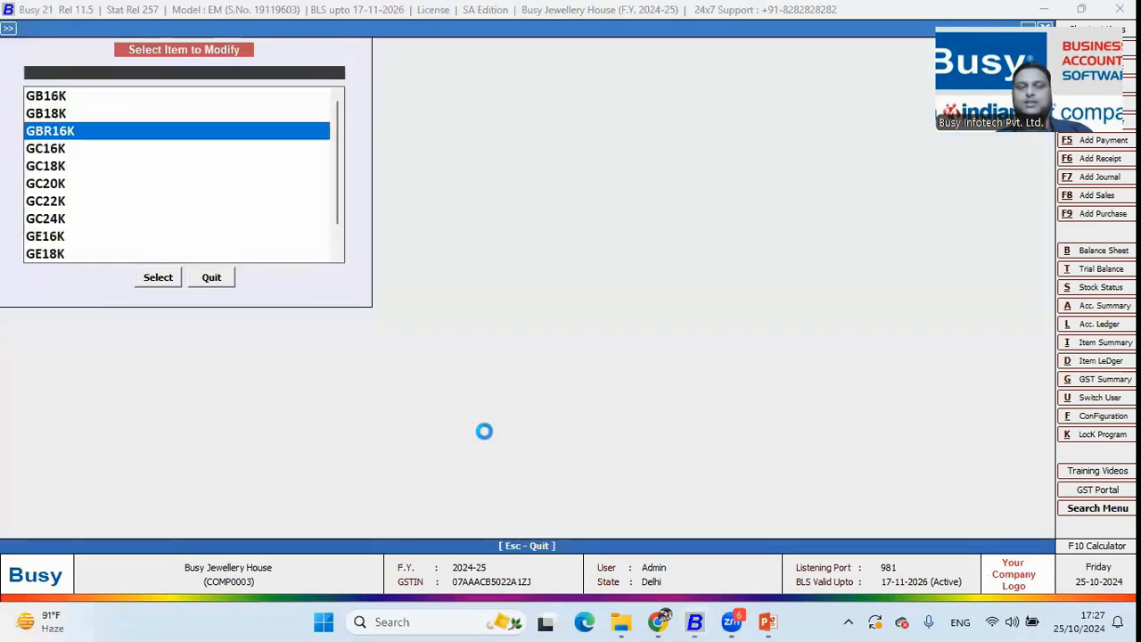
pyautogui.press('Return')
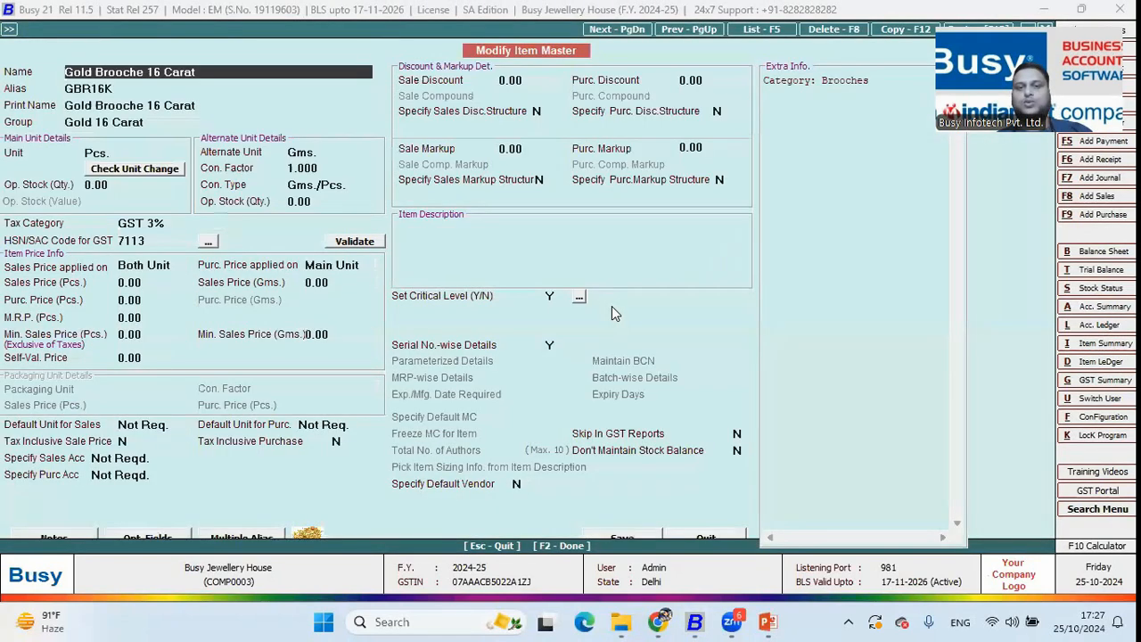
pyautogui.click(550, 347)
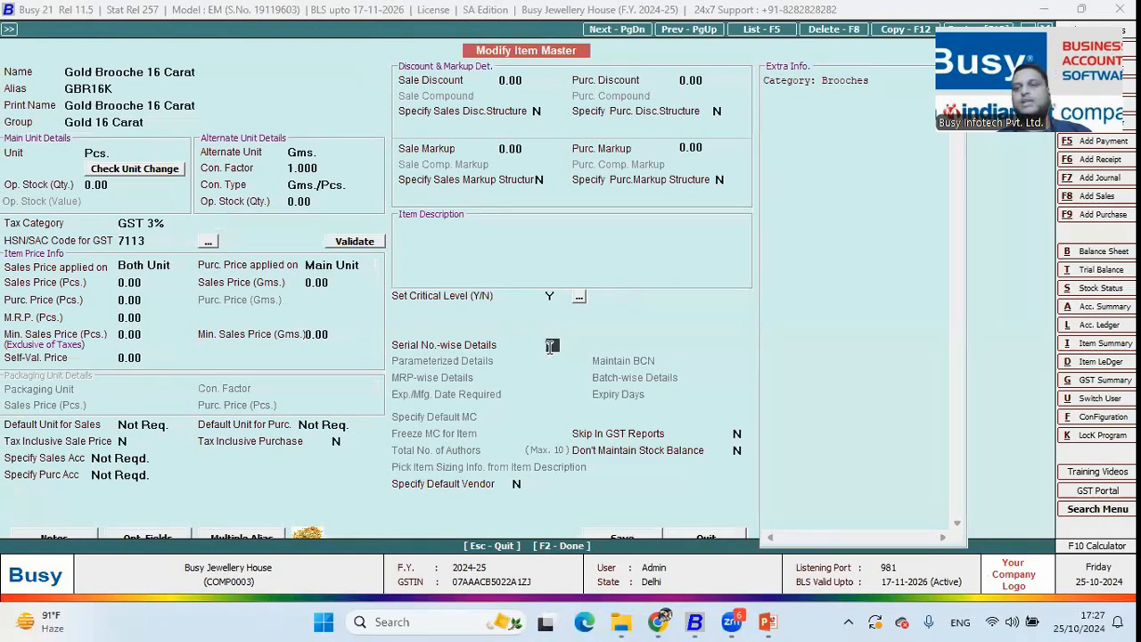
pyautogui.press('Escape')
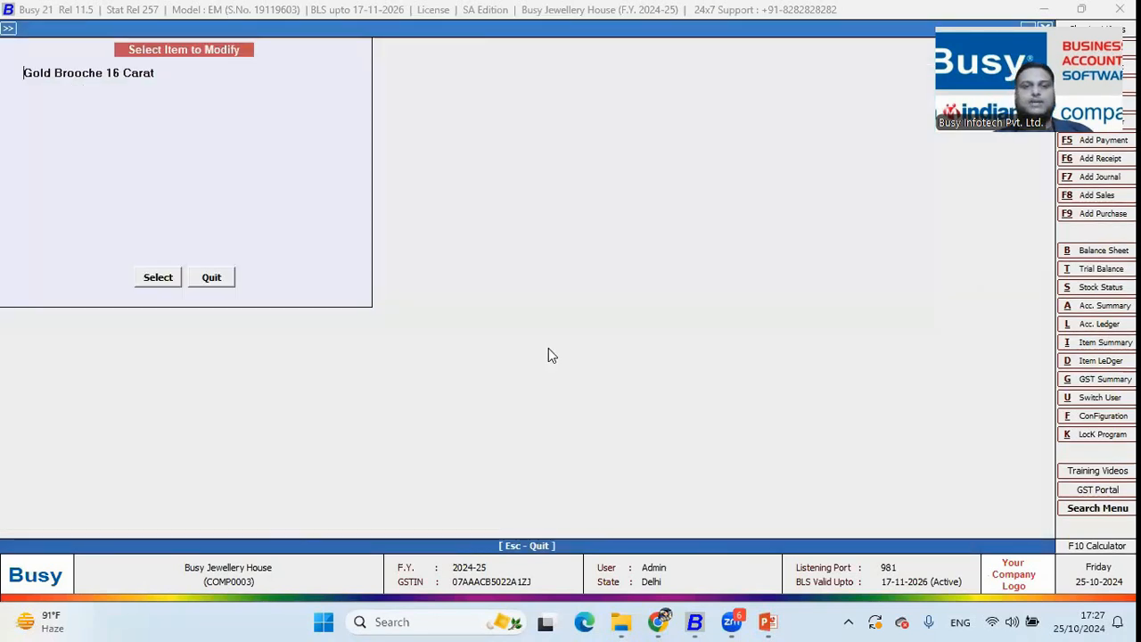
pyautogui.press('Escape')
pyautogui.press('Right')
# Review the HUID serial details of Silver Bichhiya in an existing purchase voucher, then leave it
pyautogui.press('Down')
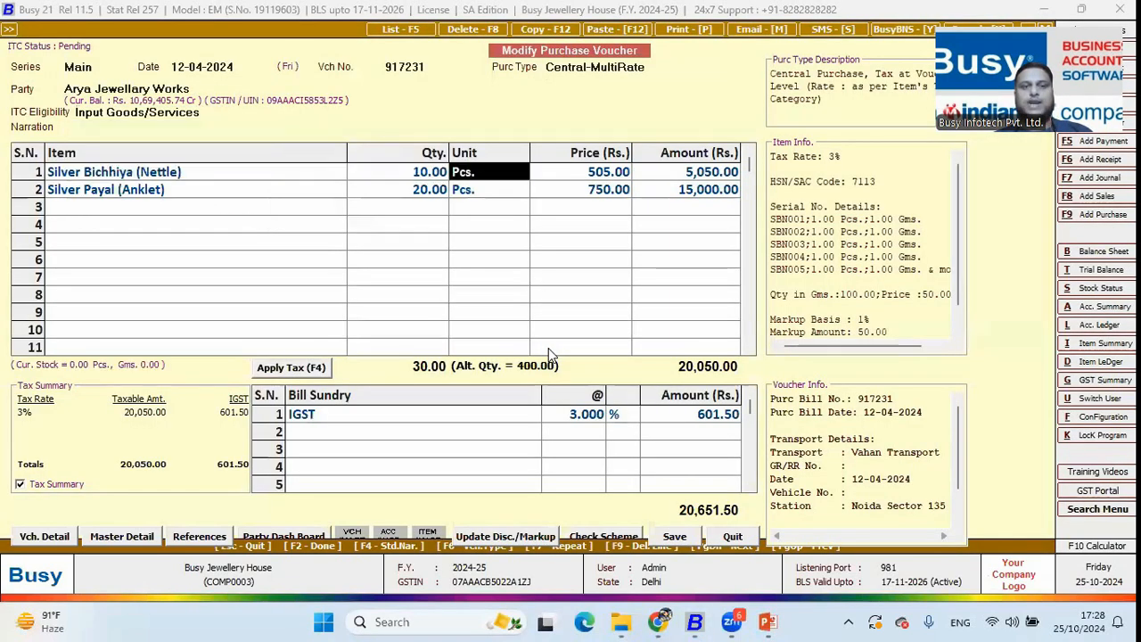
pyautogui.press('Return')
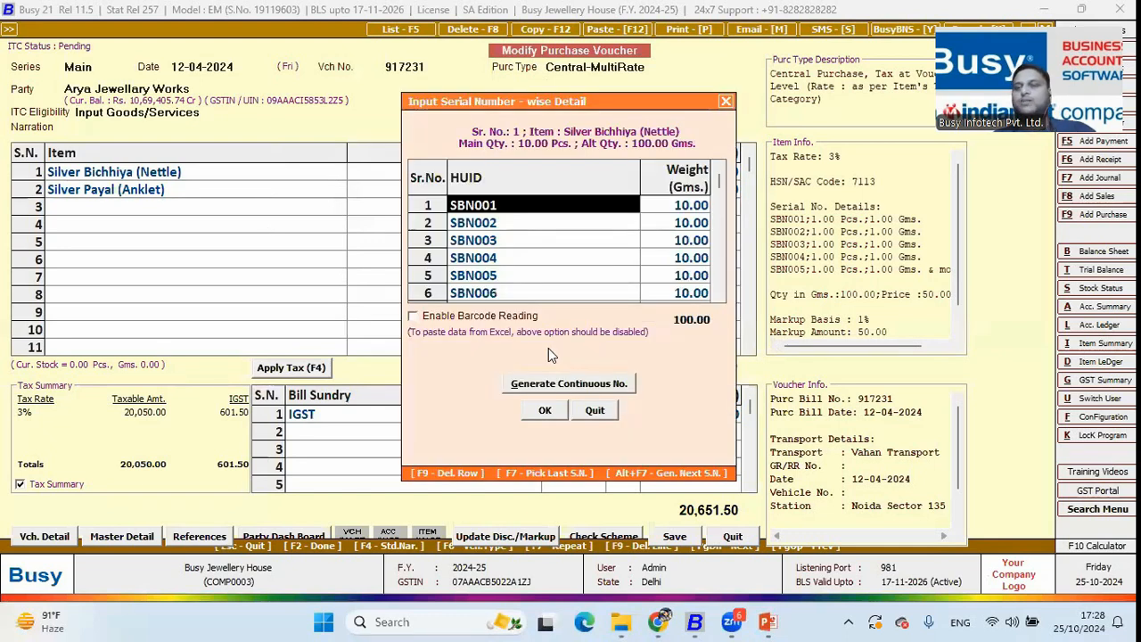
pyautogui.press('Escape')
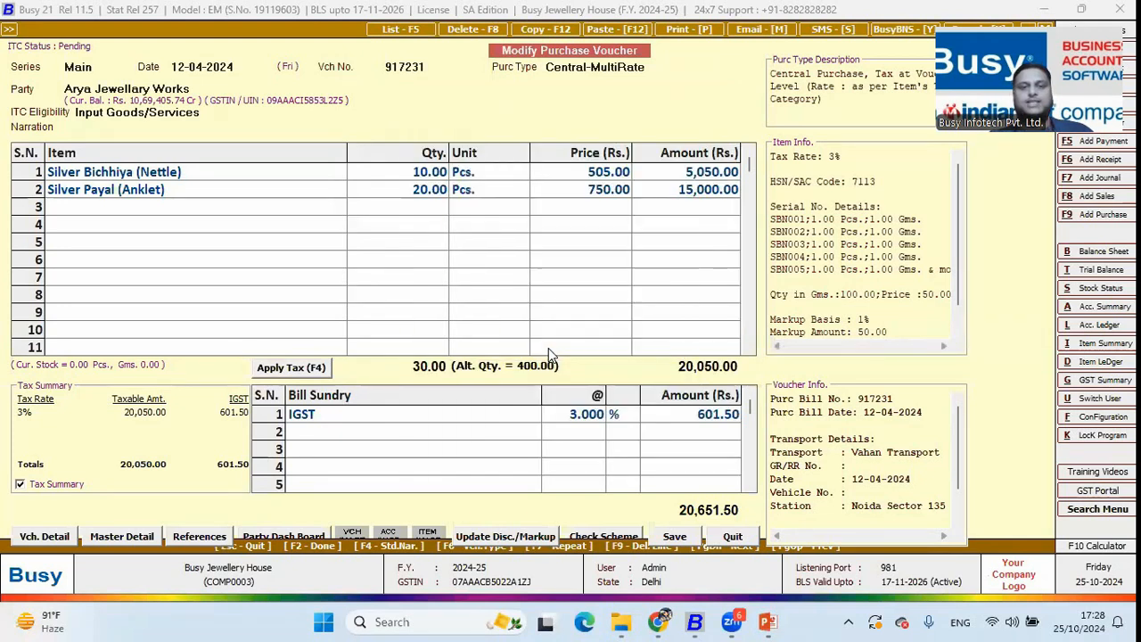
pyautogui.press('Escape')
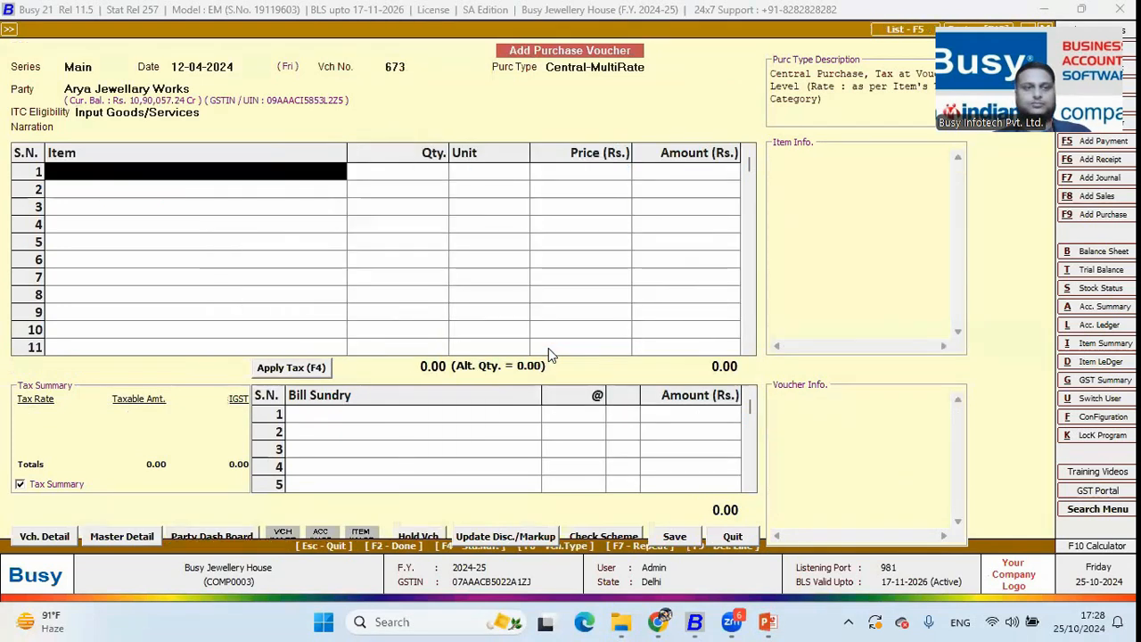
# Start a new purchase voucher for Gold Ring 16 Carat with quantity 2
pyautogui.press('Return')
pyautogui.write('16')
pyautogui.press('BackSpace')
pyautogui.press('BackSpace')
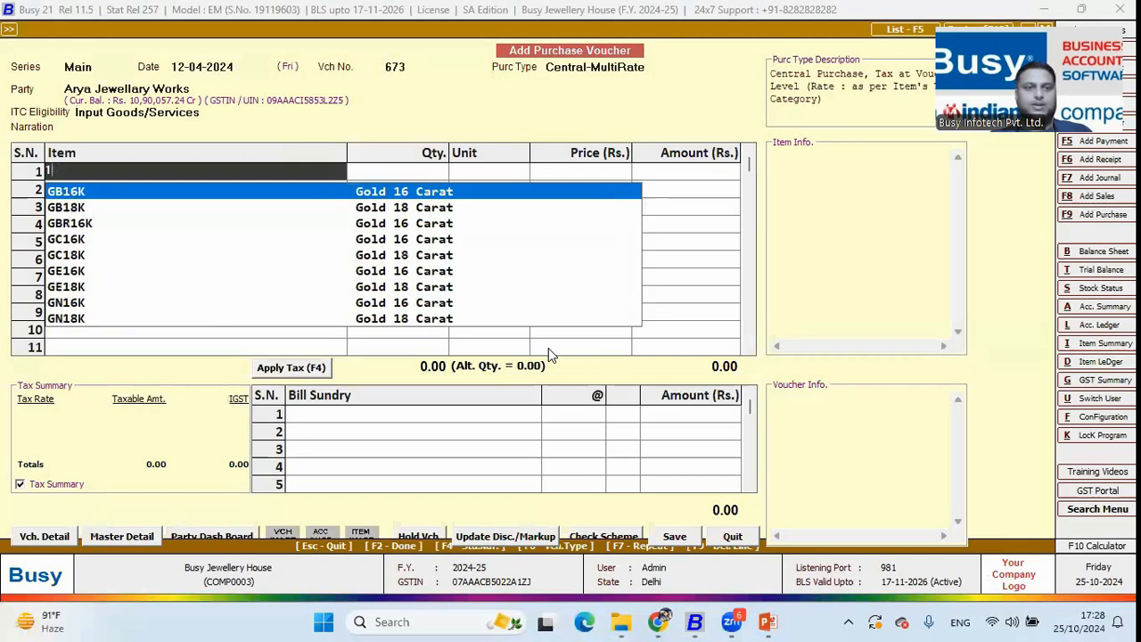
pyautogui.press('F7')
pyautogui.write('1')
pyautogui.press('Return')
pyautogui.hotkey('shift', 'Tab')
pyautogui.write('2')
pyautogui.press('Return')
pyautogui.press('Return')
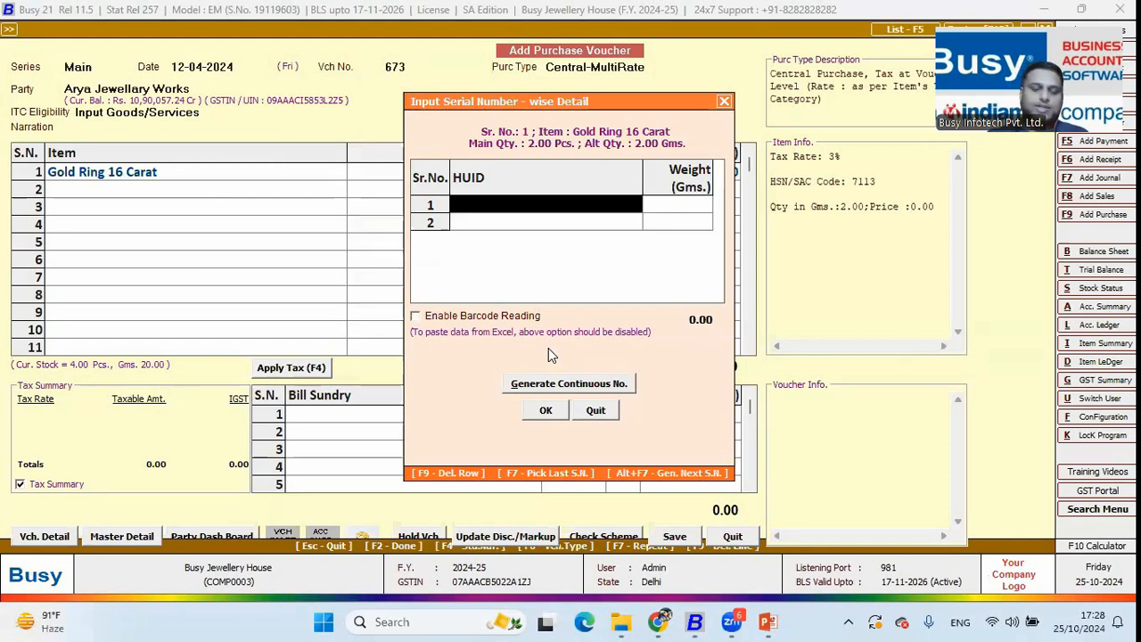
# Enter HUIDs 16K673 (5 g) and 16KJ63 (7 g) for the two rings and confirm
pyautogui.write('16')
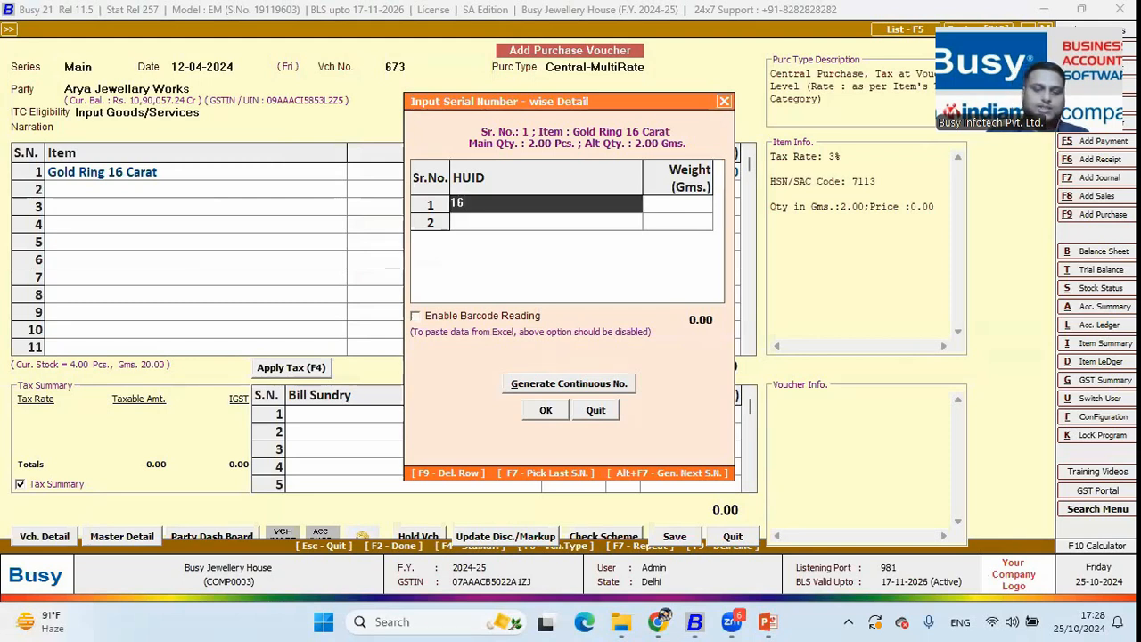
pyautogui.write('K')
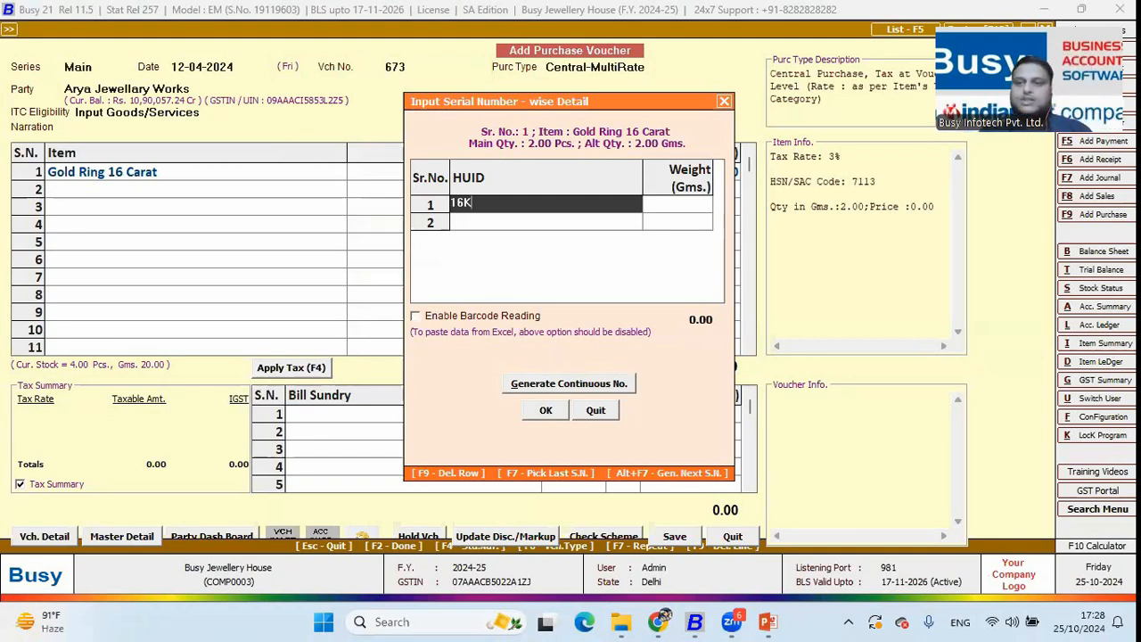
pyautogui.write('673')
pyautogui.press('Return')
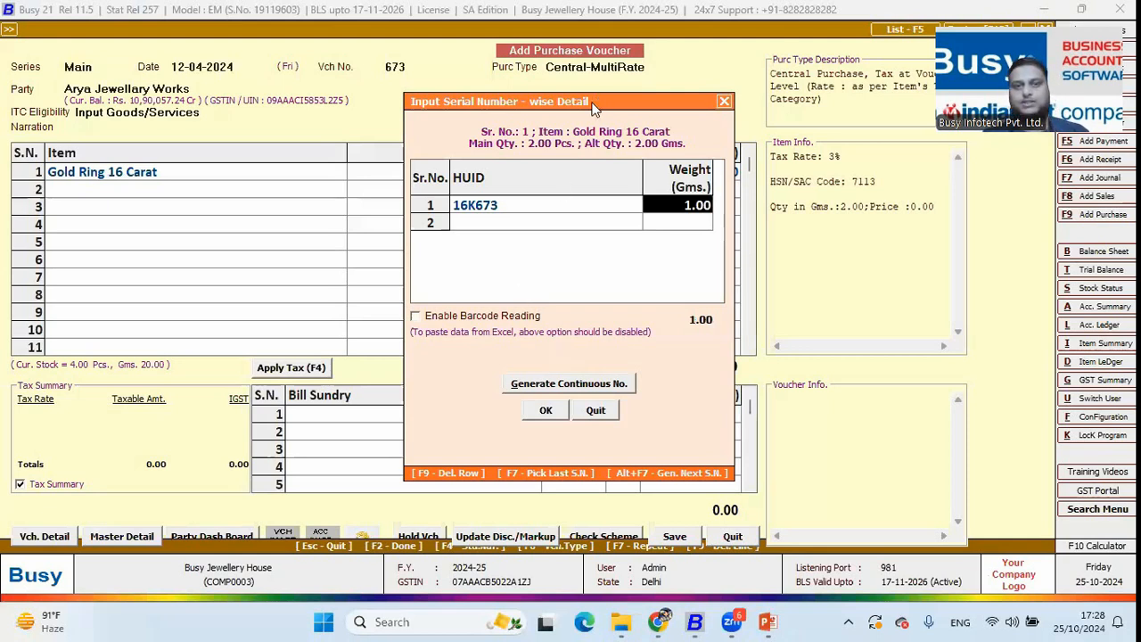
pyautogui.moveTo(593, 108); pyautogui.dragTo(536, 200)
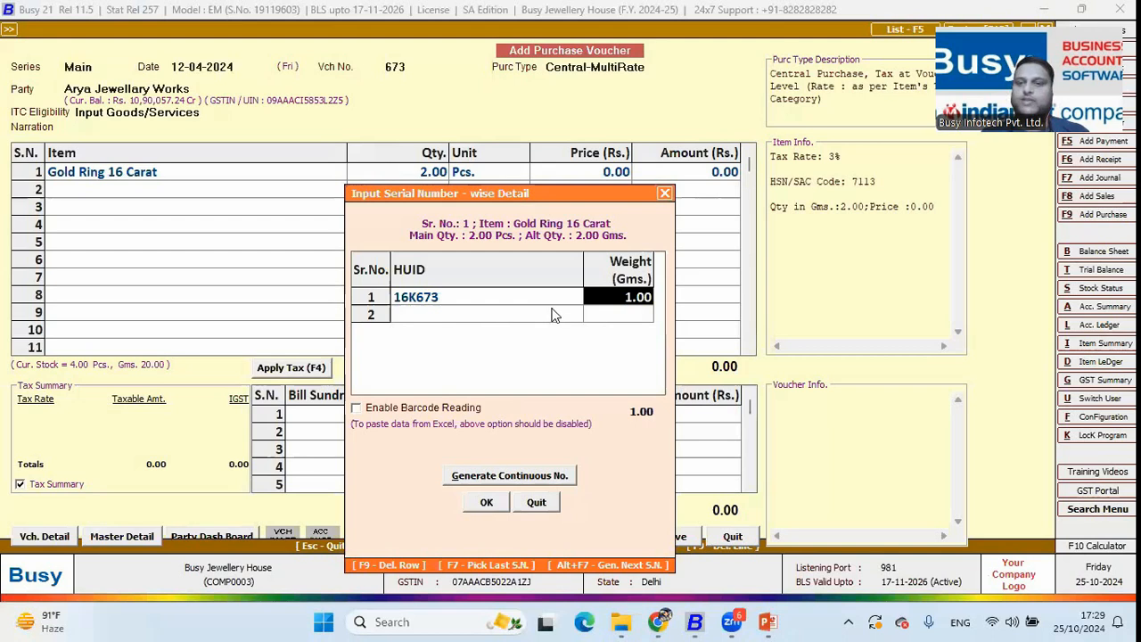
pyautogui.write('5')
pyautogui.press('Return')
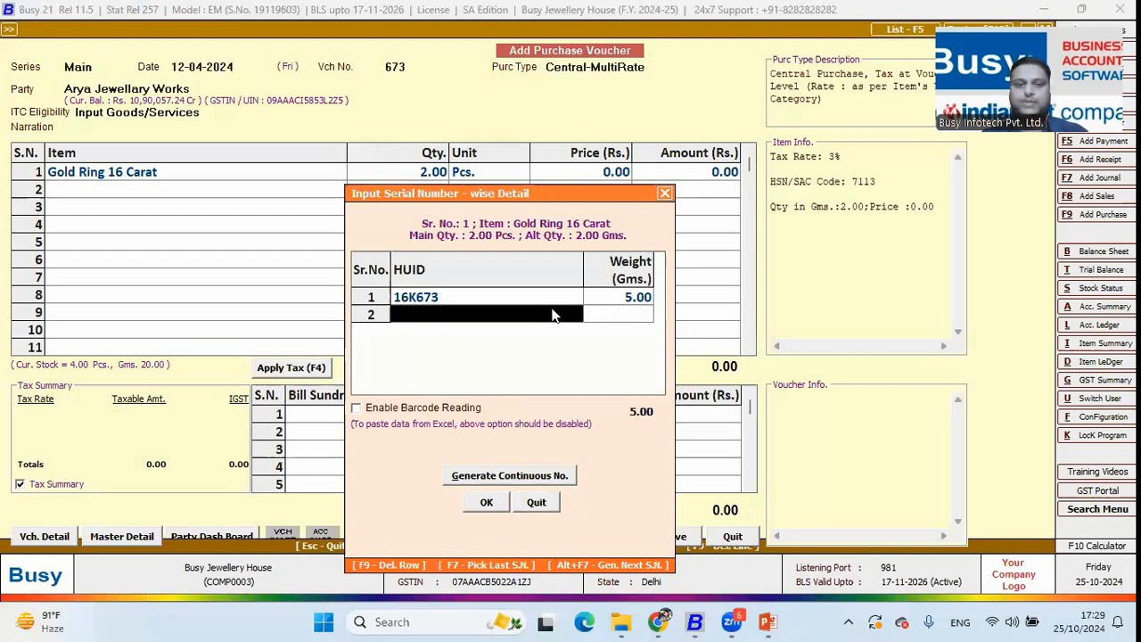
pyautogui.write('16KJ63')
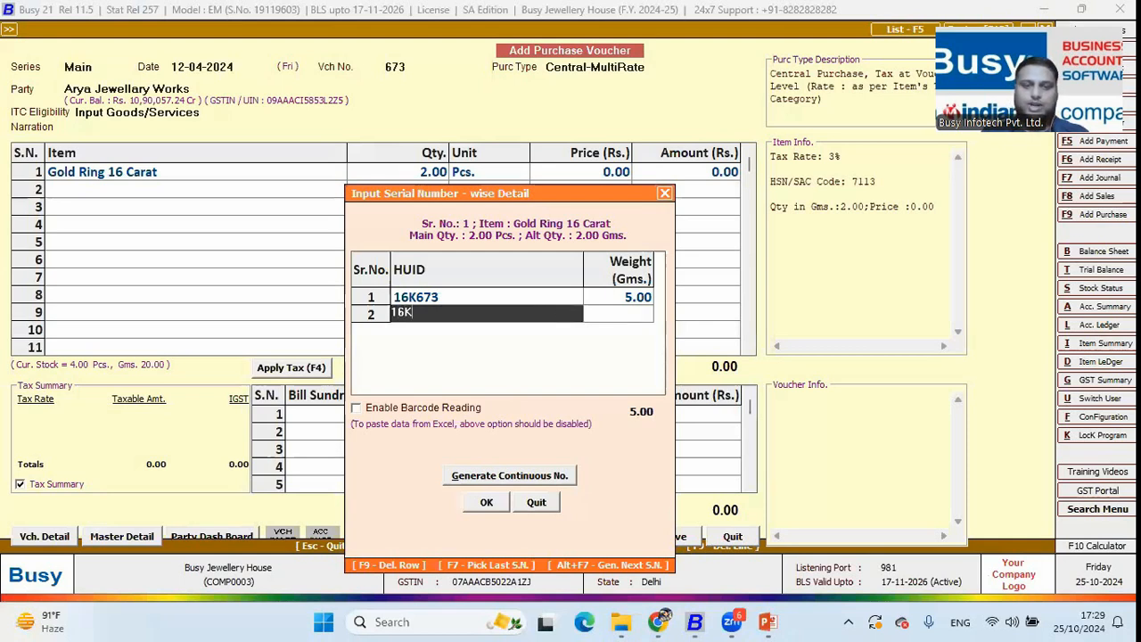
pyautogui.press('Return')
pyautogui.write('7')
pyautogui.press('Return')
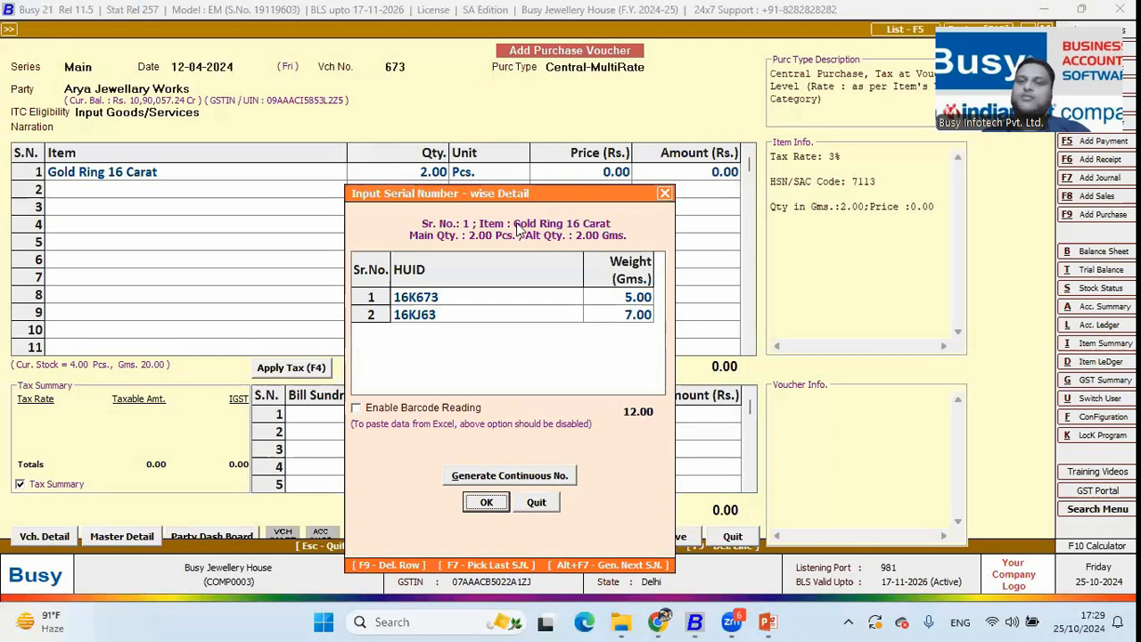
pyautogui.click(434, 303)
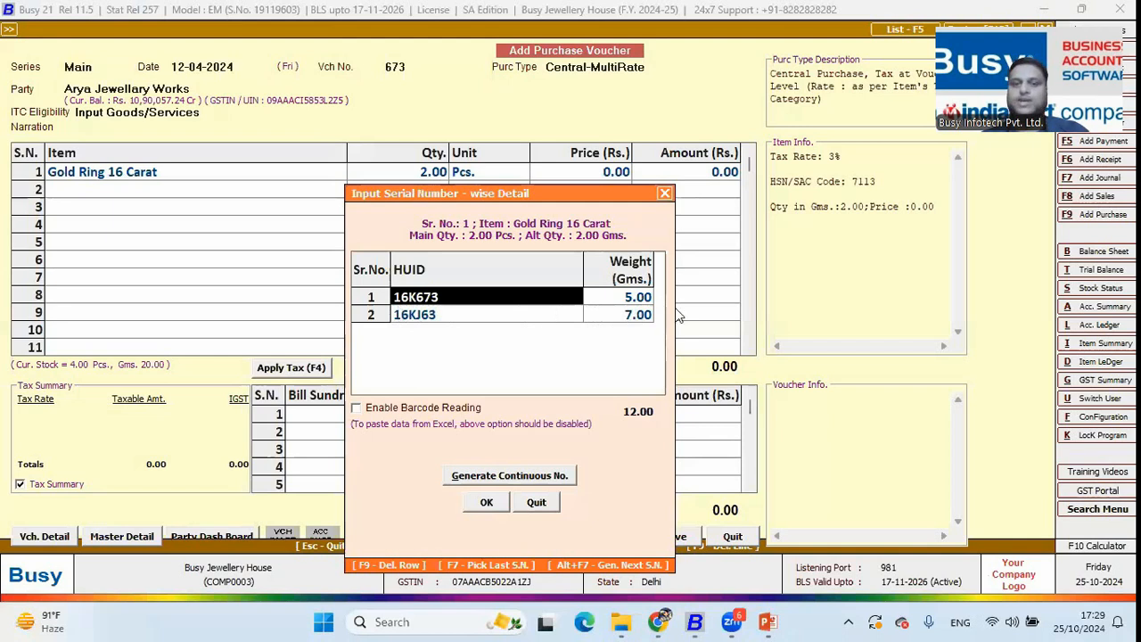
pyautogui.click(638, 303)
pyautogui.click(622, 318)
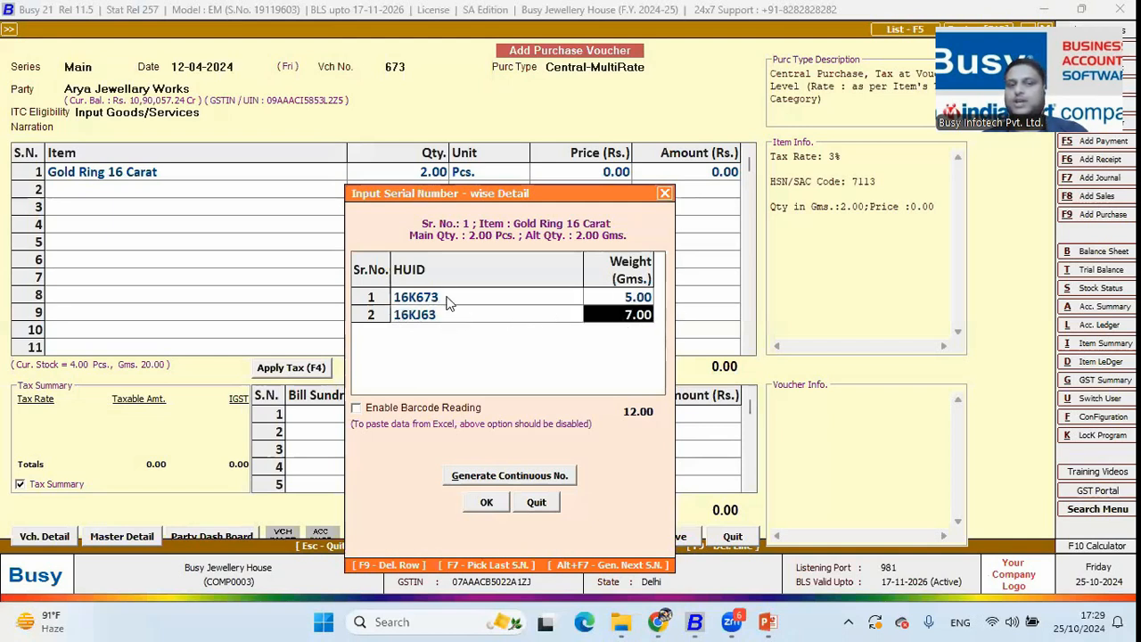
pyautogui.click(486, 501)
# Accept the alternate unit quantities and set the price to 4500 per gram
pyautogui.press('Return')
pyautogui.press('Return')
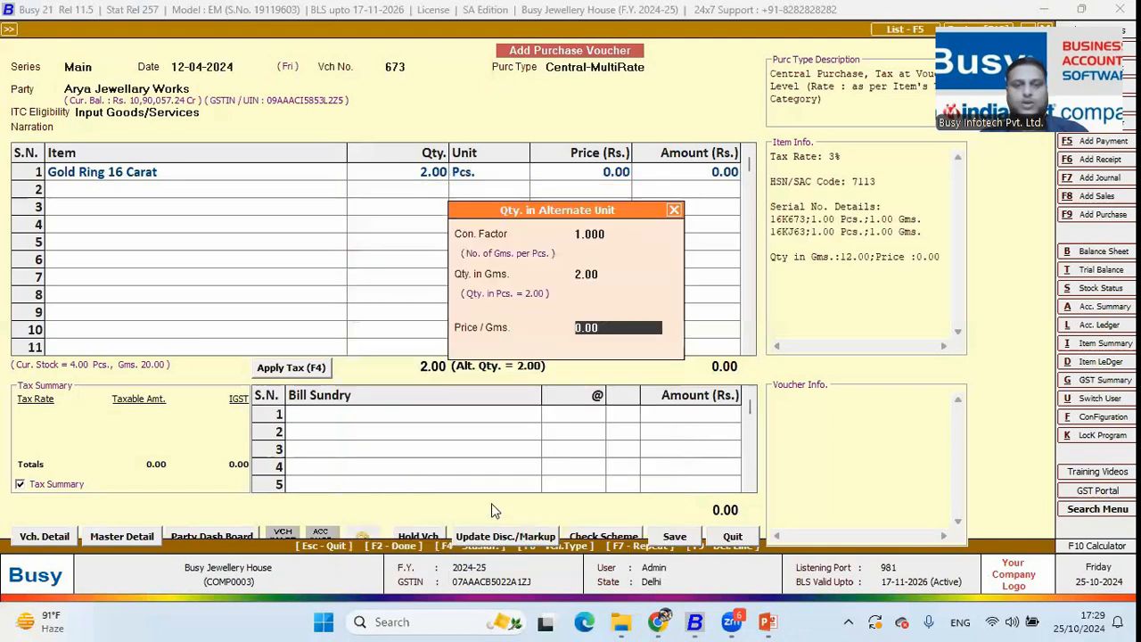
pyautogui.press('Return')
pyautogui.press('Return')
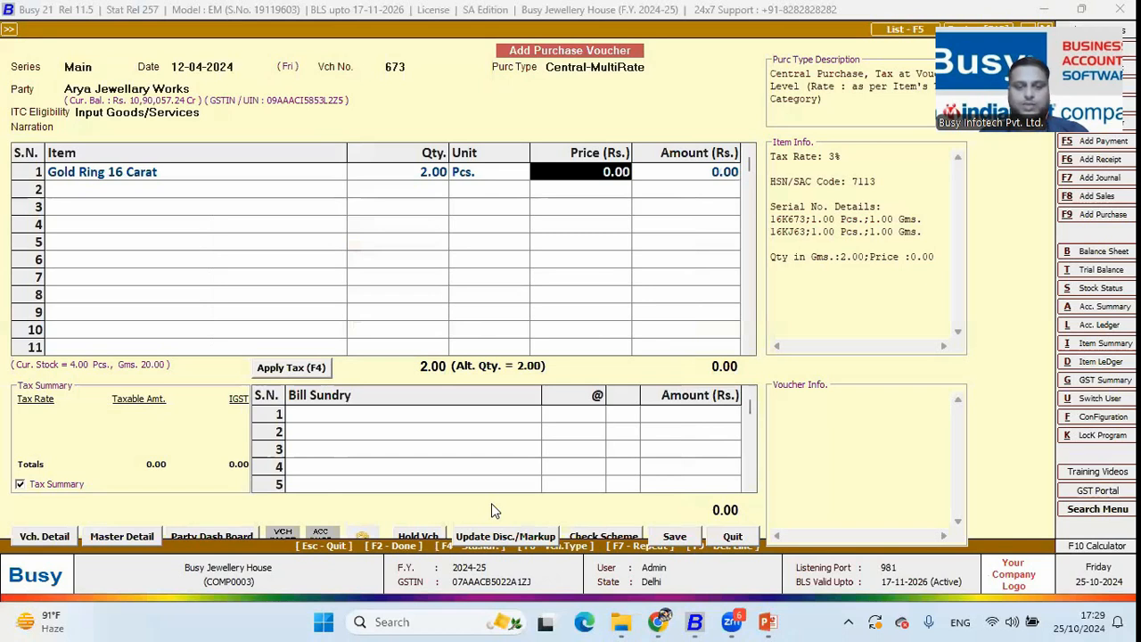
pyautogui.hotkey('shift', 'Tab')
pyautogui.press('Return')
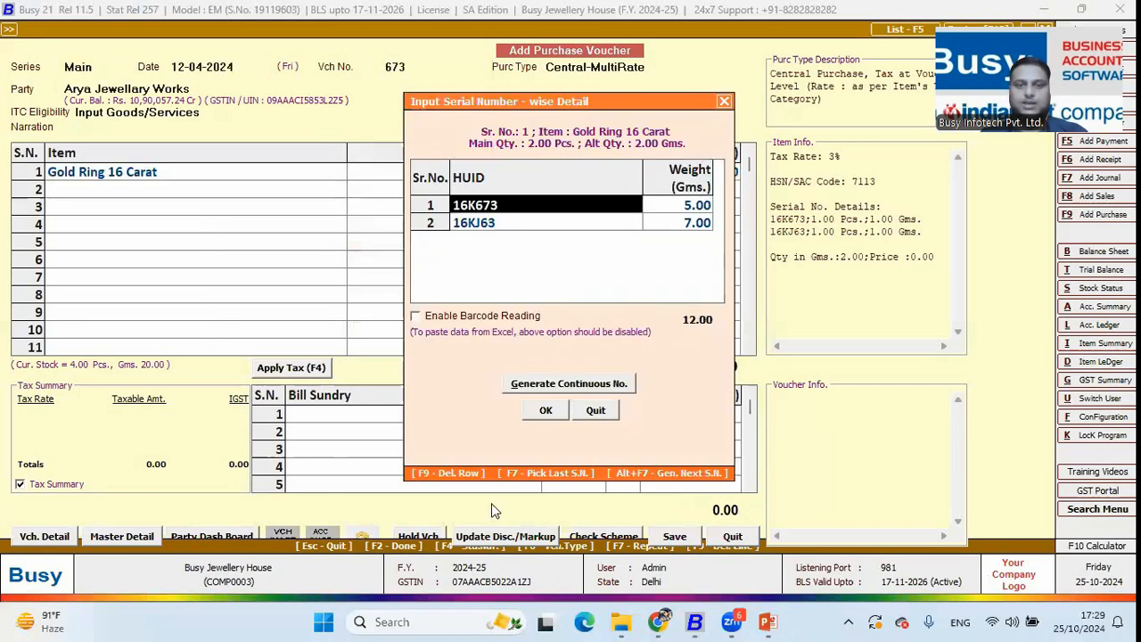
pyautogui.press('F2')
pyautogui.press('Return')
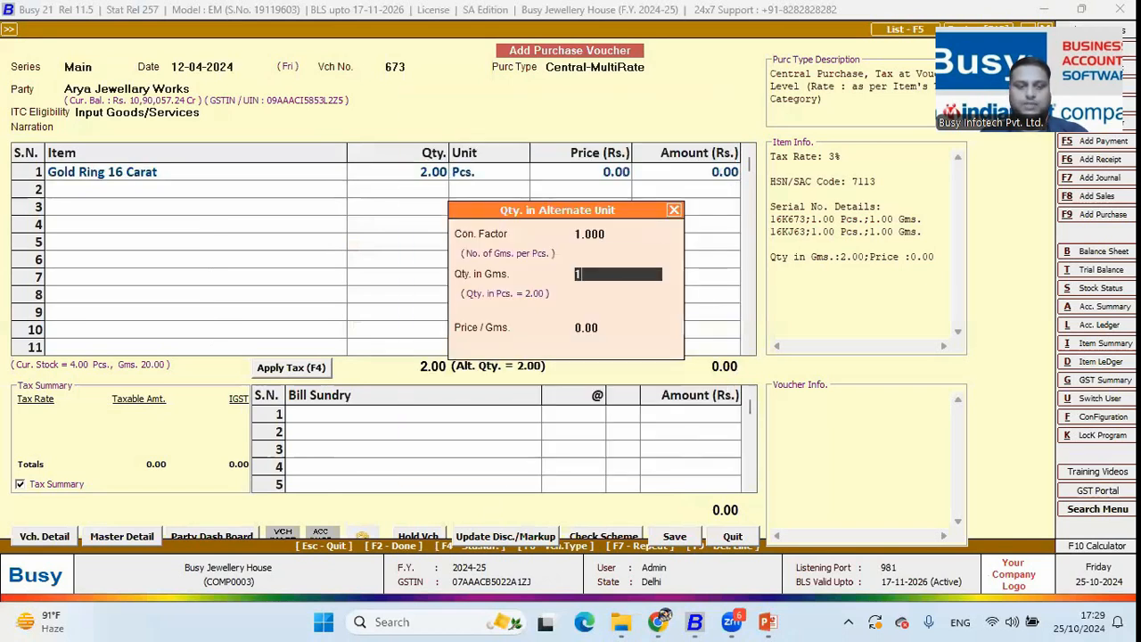
pyautogui.press('Return')
pyautogui.write('4500')
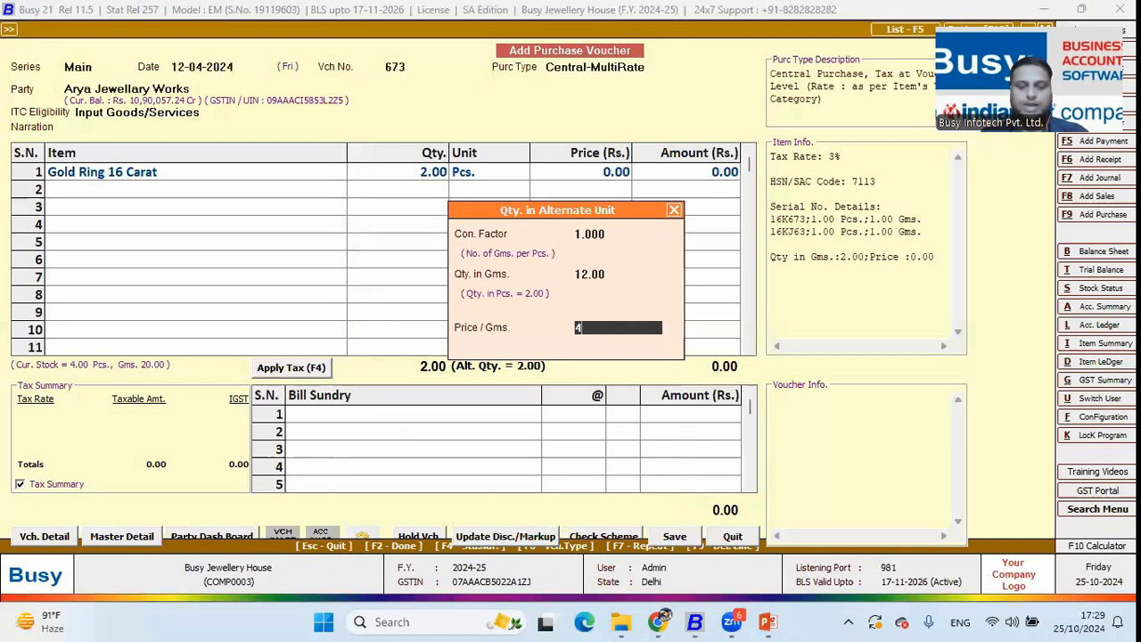
pyautogui.press('Return')
# Apply 3% IGST, accept bill no. 673 and transport details, and save the 61,169.64 voucher
pyautogui.press('Return')
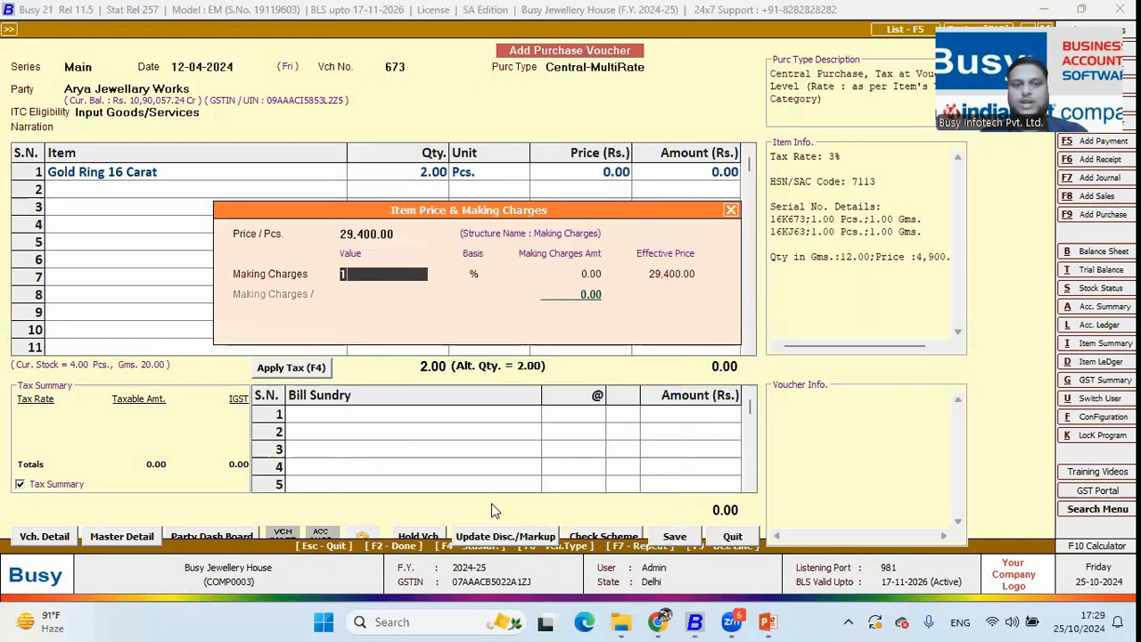
pyautogui.press('Return')
pyautogui.press('Return')
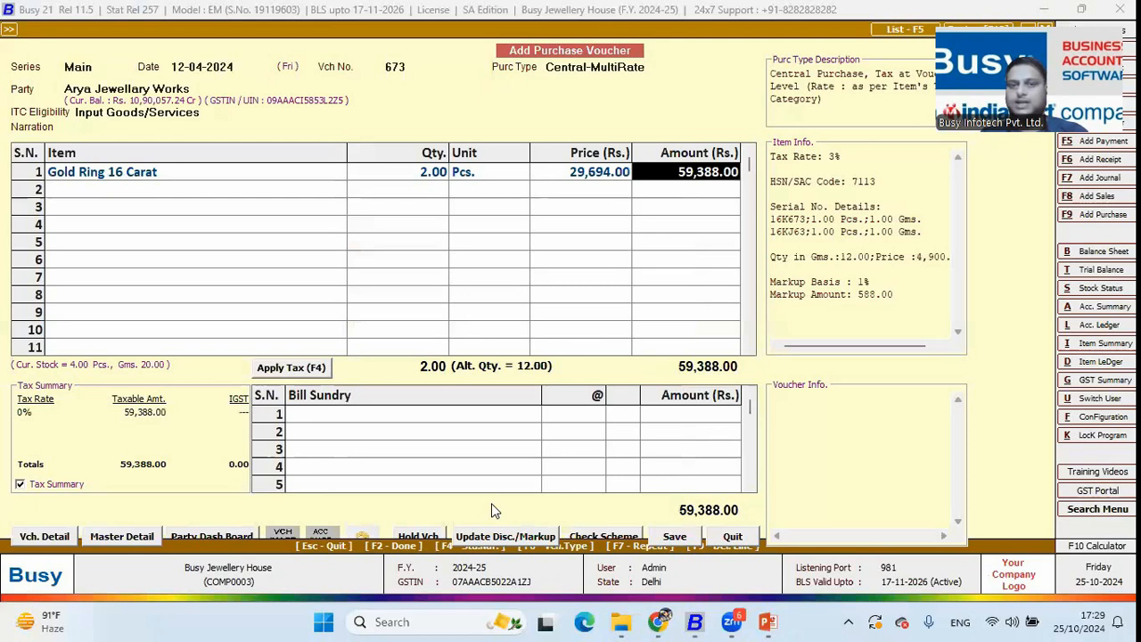
pyautogui.press('Return')
pyautogui.press('Return')
pyautogui.press('Return')
pyautogui.press('Return')
pyautogui.press('Return')
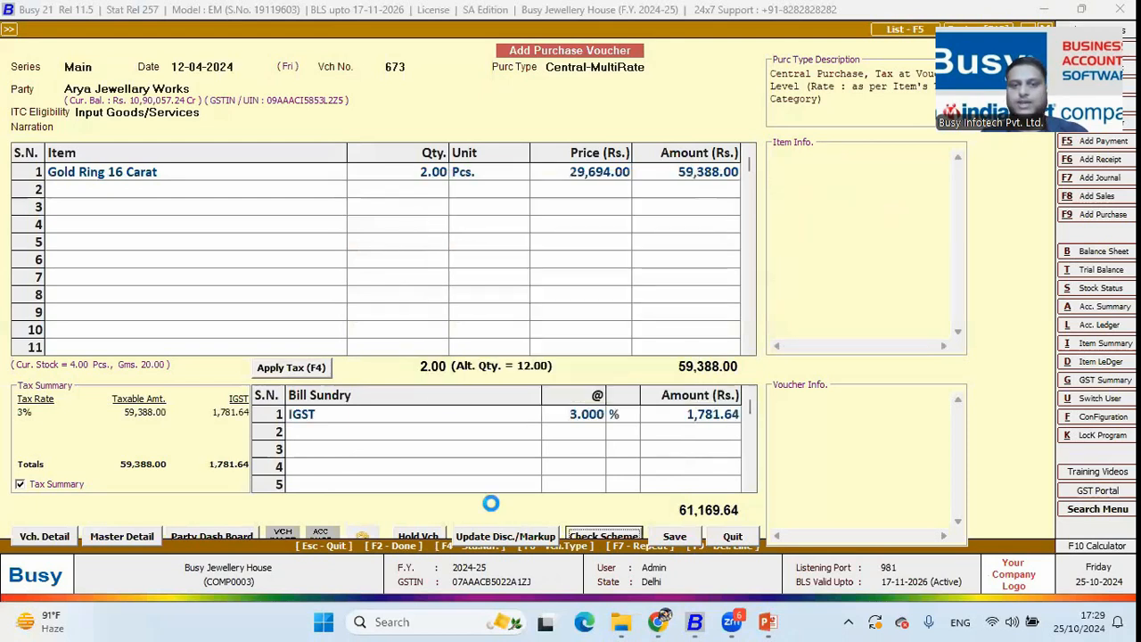
pyautogui.press('Return')
pyautogui.press('Return')
pyautogui.press('Return')
pyautogui.press('Return')
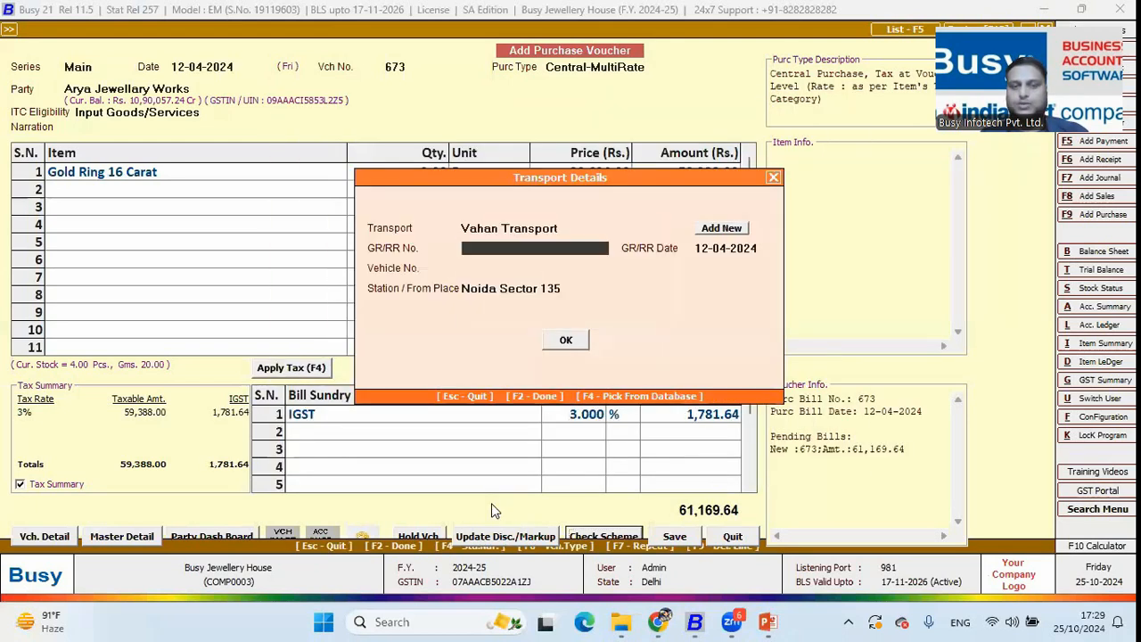
pyautogui.press('Return')
pyautogui.press('Return')
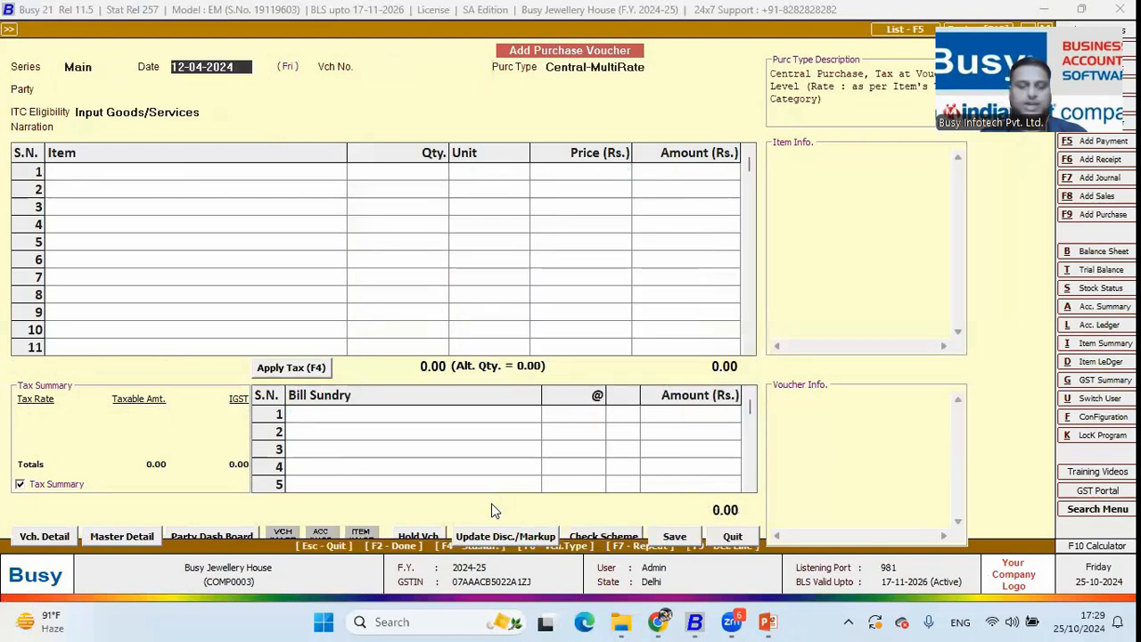
pyautogui.press('Escape')
pyautogui.press('Return')
# Open silver purchase voucher 917231 for modification
pyautogui.press('Down')
pyautogui.press('Return')
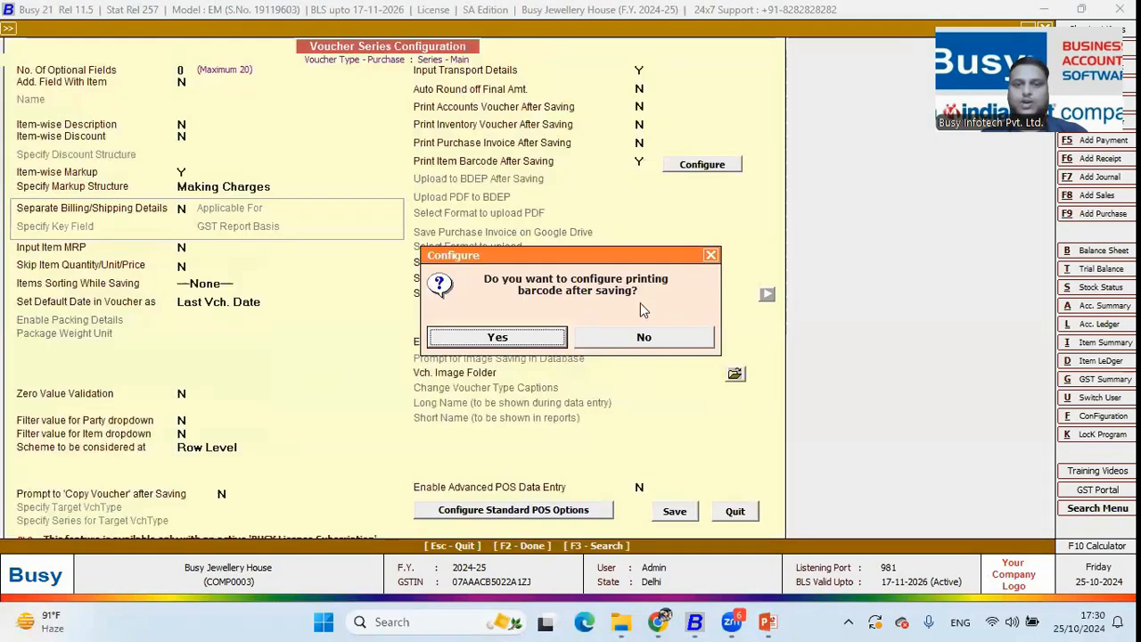
pyautogui.click(635, 339)
pyautogui.click(674, 506)
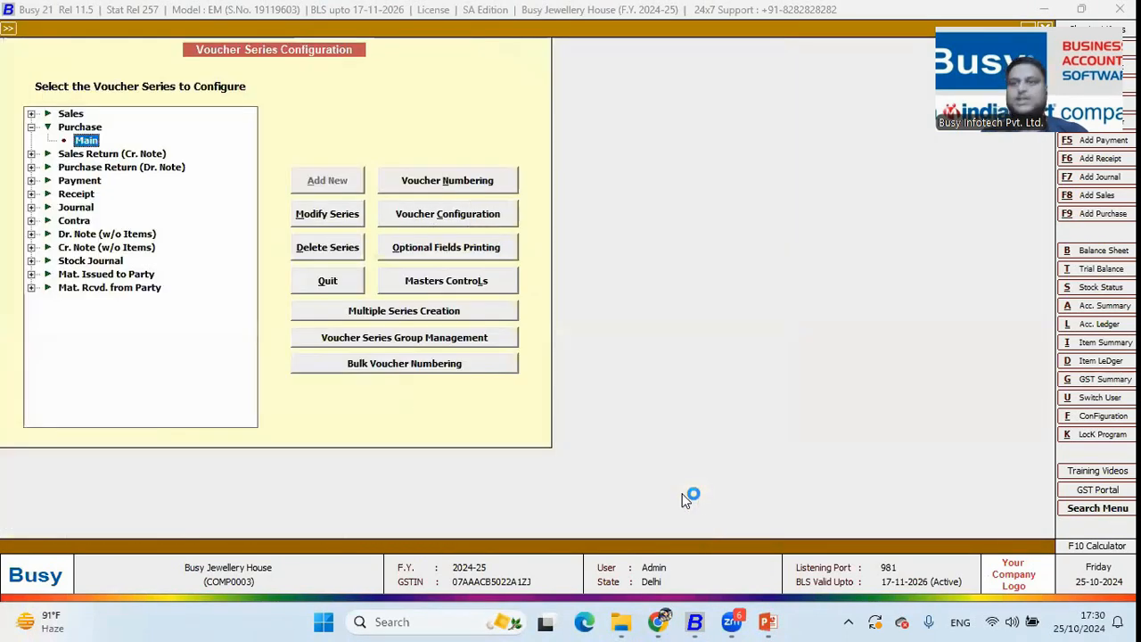
pyautogui.press('Escape')
pyautogui.press('Escape')
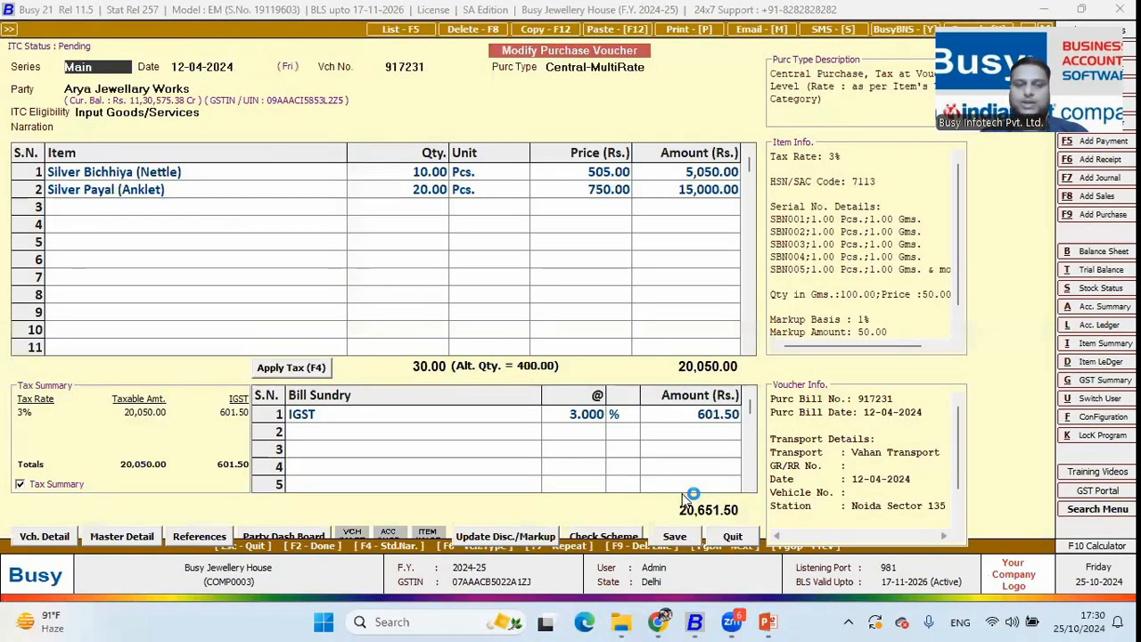
# Review its Item Barcode serial rows in BCN format, then move to purchase voucher 673
pyautogui.hotkey('alt', 'p')
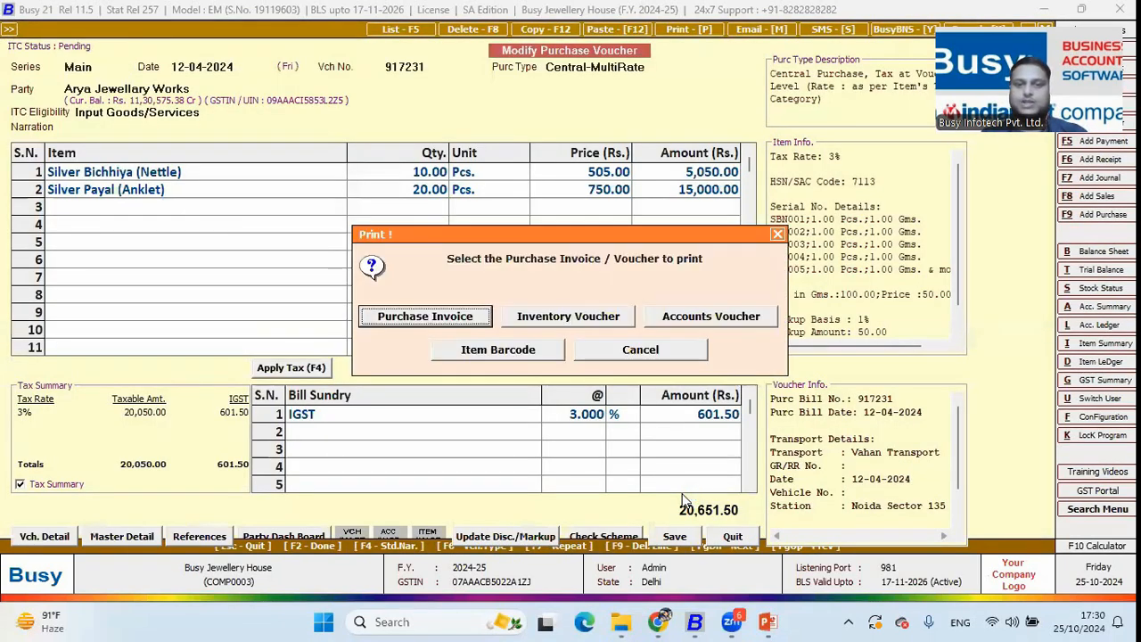
pyautogui.press('Tab')
pyautogui.press('Tab')
pyautogui.press('Tab')
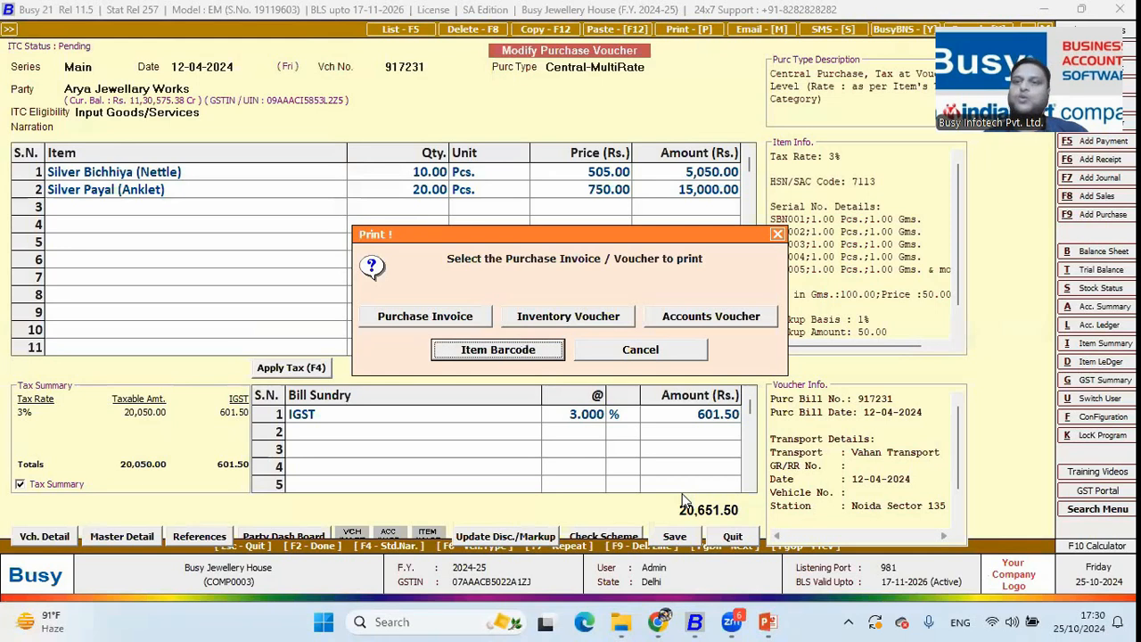
pyautogui.press('Escape')
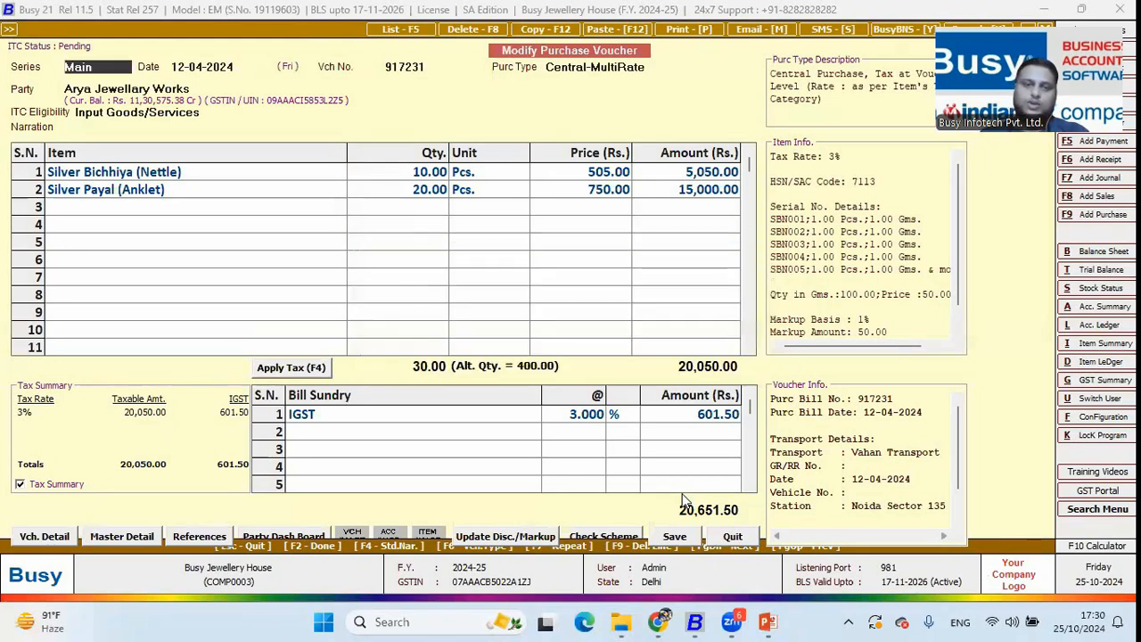
pyautogui.press('Return')
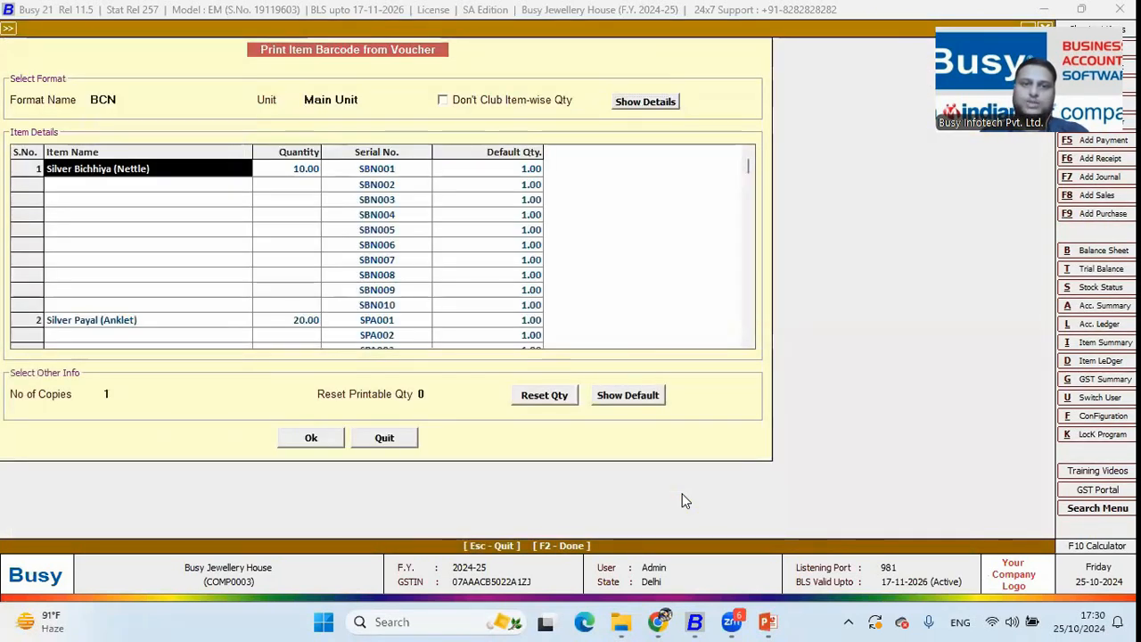
pyautogui.press('Escape')
pyautogui.press('Escape')
pyautogui.press('Down')
pyautogui.press('Return')
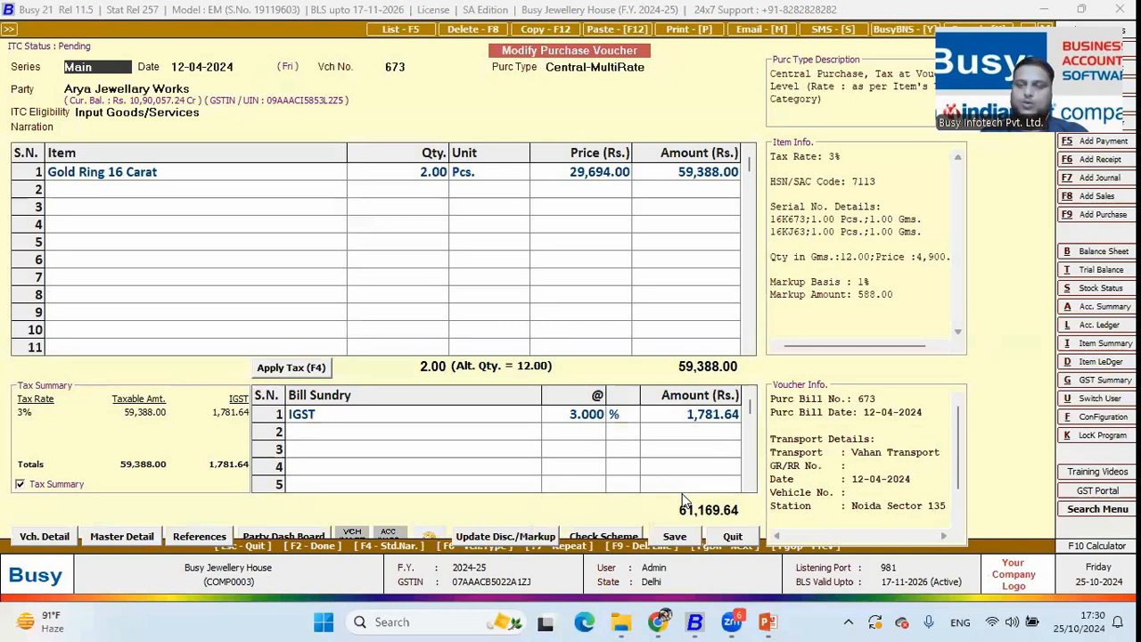
pyautogui.hotkey('alt', 'p')
# Fill BCN barcode rows for the 2 Gold Ring pieces (16K673, 16KJ63) and preview the labels zoomed in
pyautogui.press('Right')
pyautogui.press('Right')
pyautogui.press('Right')
pyautogui.press('Return')
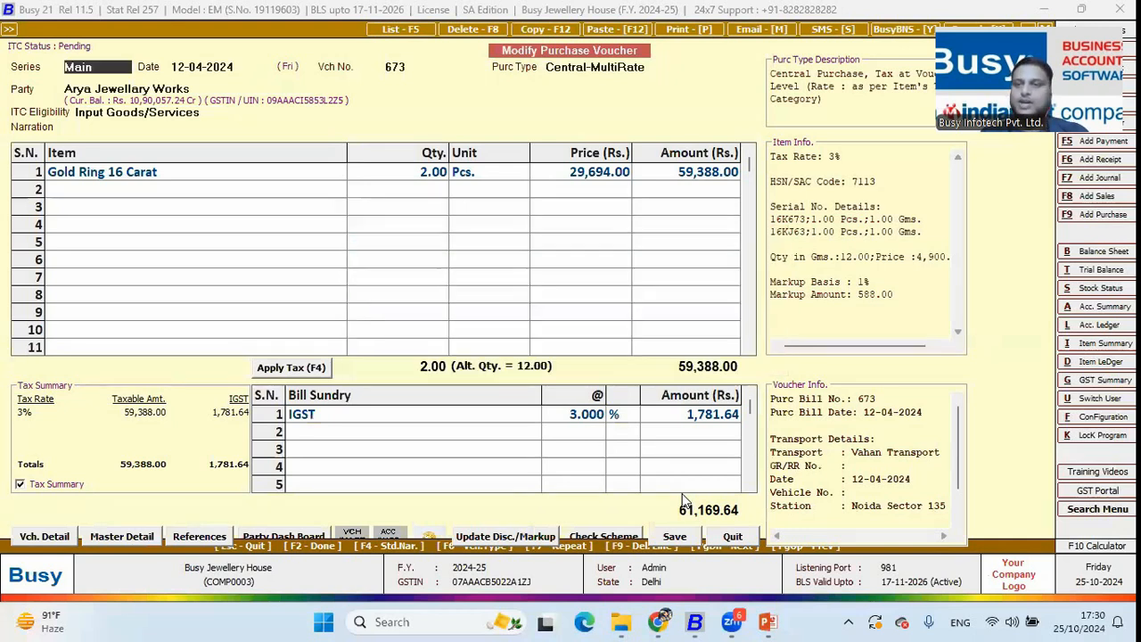
pyautogui.press('Return')
pyautogui.press('Return')
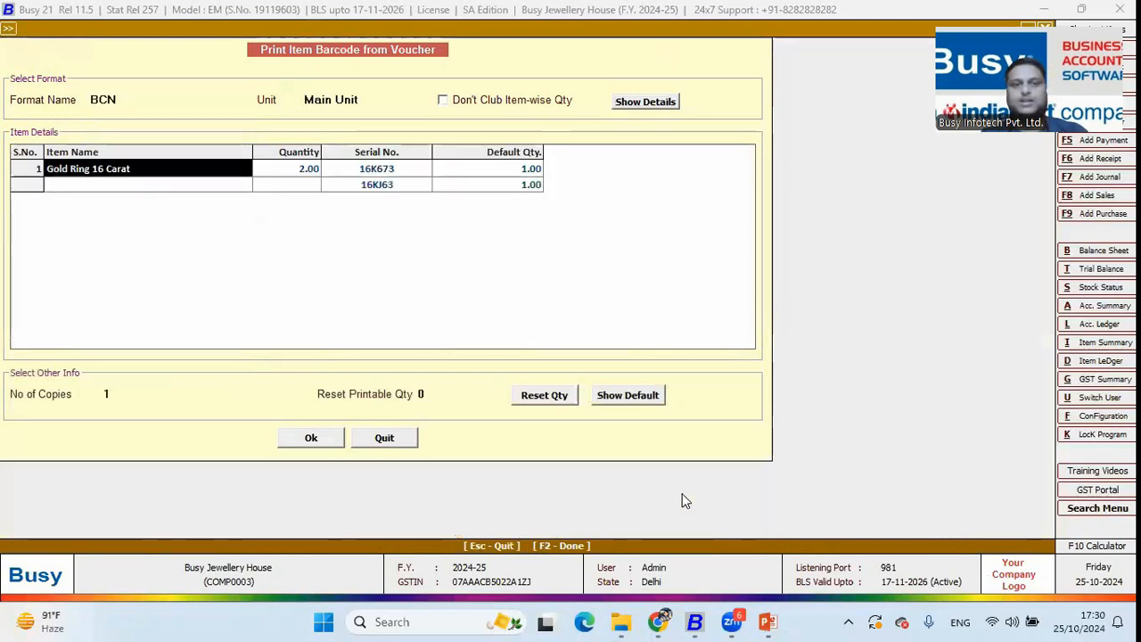
pyautogui.click(306, 173)
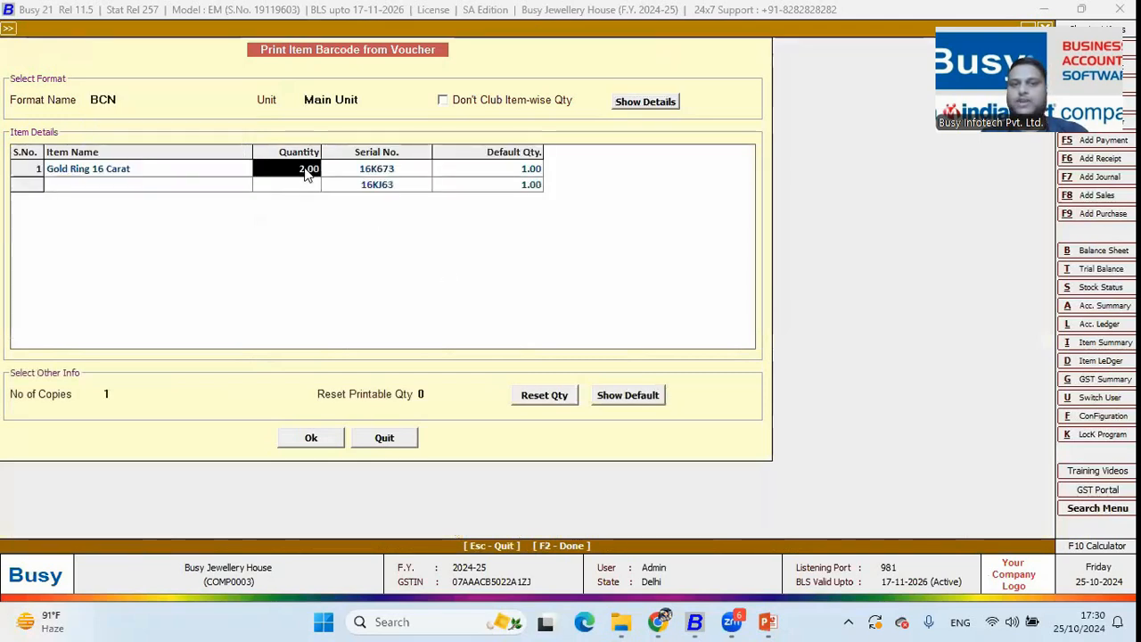
pyautogui.click(311, 438)
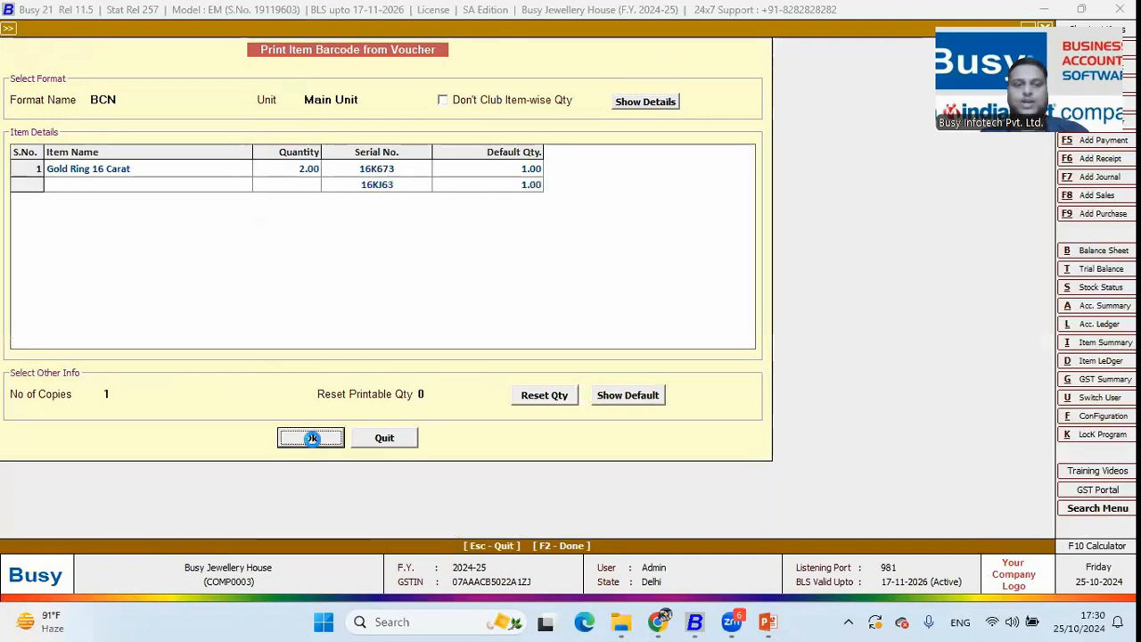
pyautogui.click(175, 115)
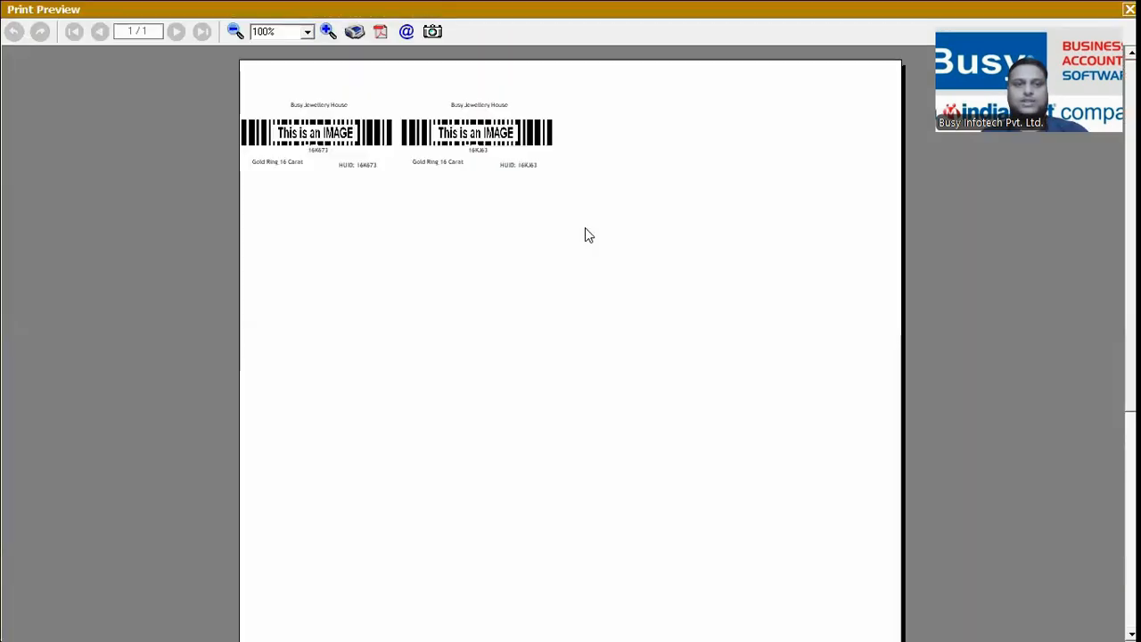
pyautogui.click(329, 30)
pyautogui.click(328, 30)
pyautogui.click(329, 31)
pyautogui.click(329, 30)
pyautogui.click(329, 30)
pyautogui.click(329, 31)
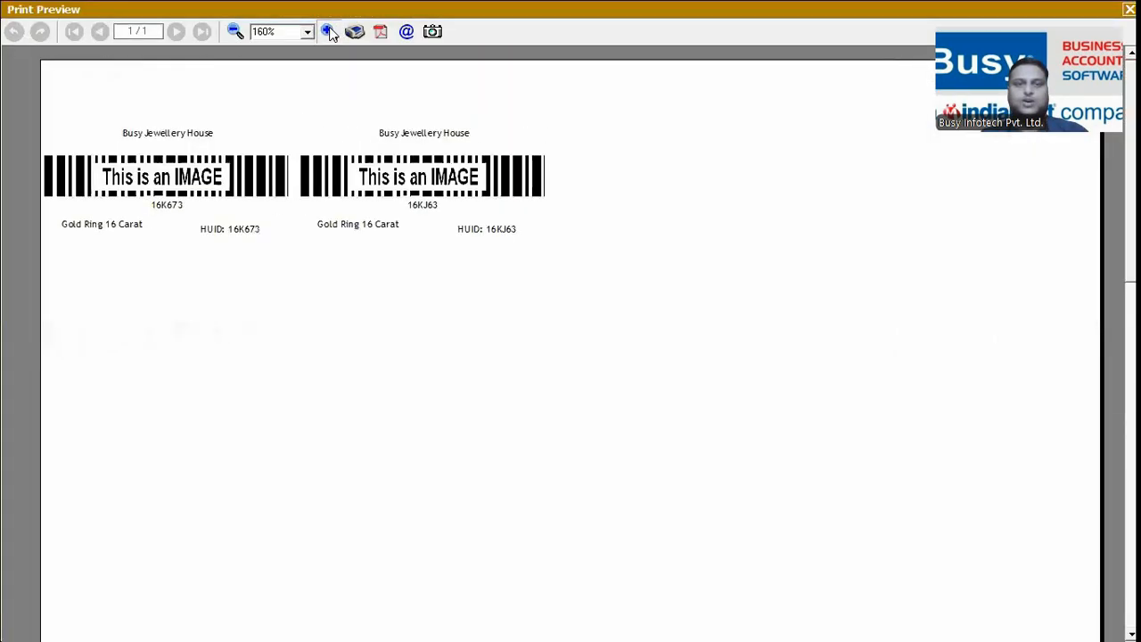
pyautogui.click(329, 30)
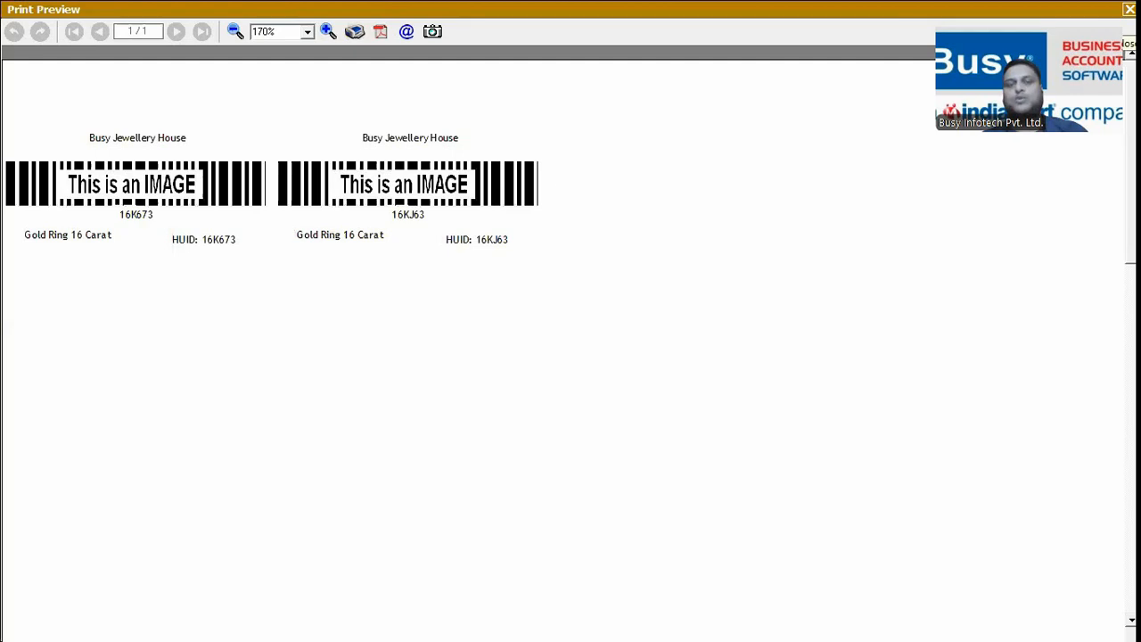
pyautogui.click(1129, 9)
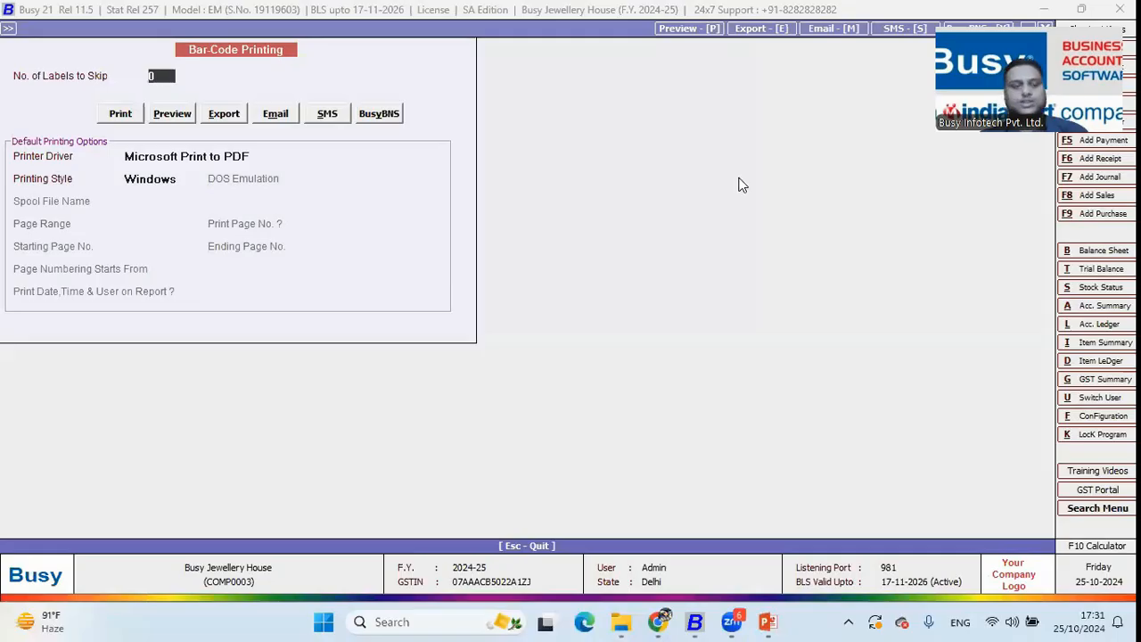
pyautogui.press('Escape')
pyautogui.press('Escape')
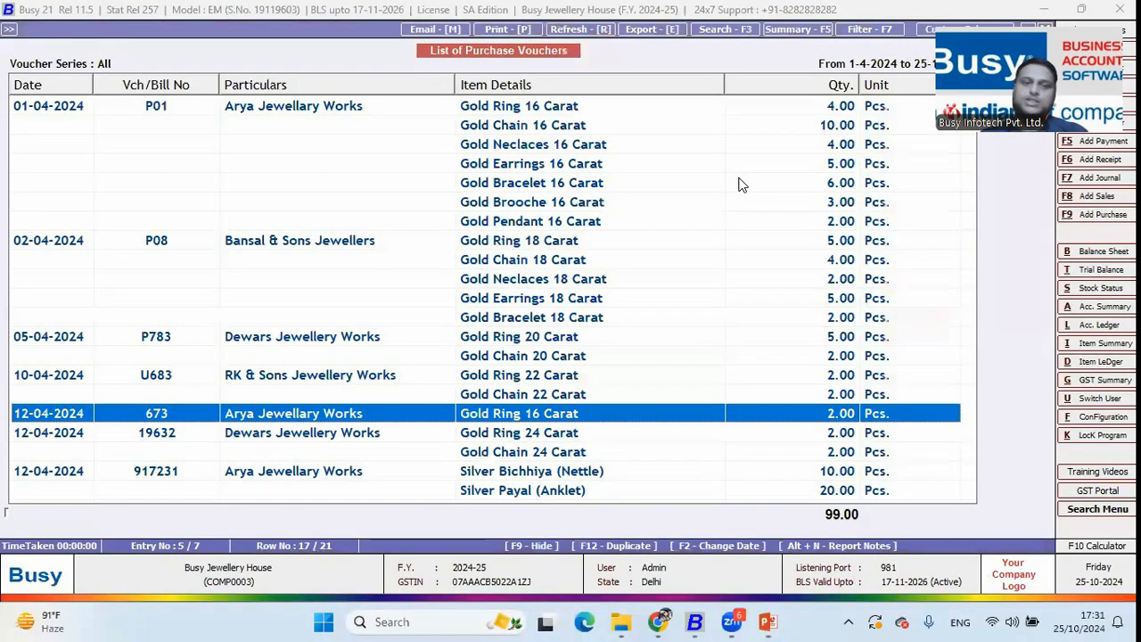
# Add a new item named 'Gold Chain A2 16 K' in group Gold 16 Carat
pyautogui.press('Escape')
pyautogui.press('Escape')
pyautogui.press('Left')
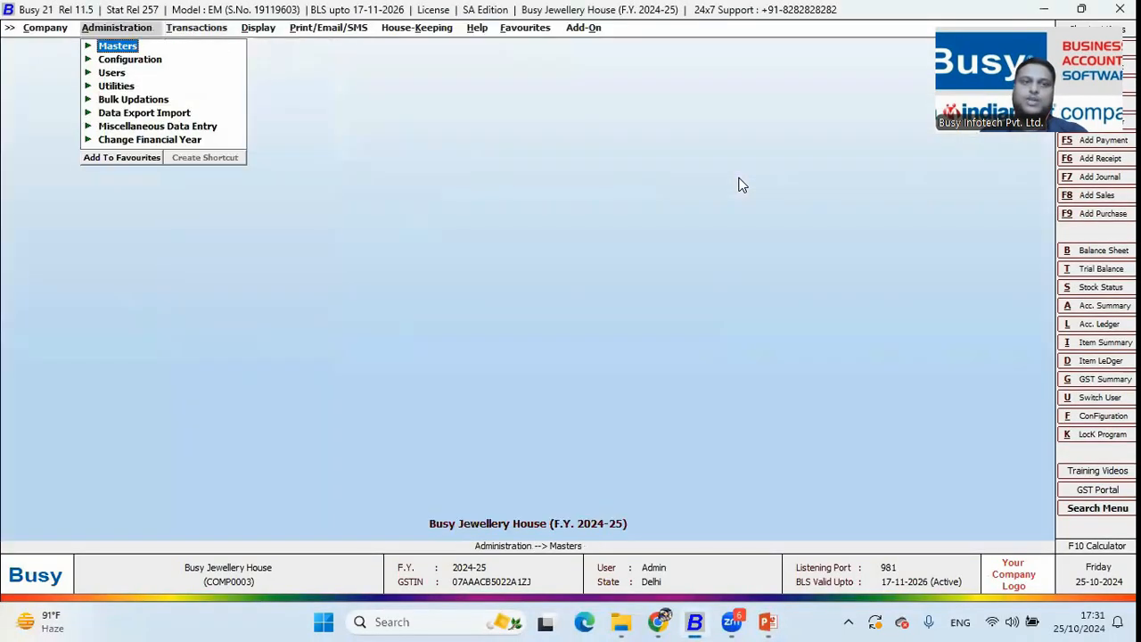
pyautogui.press('Return')
pyautogui.press('Down')
pyautogui.press('Down')
pyautogui.press('Down')
pyautogui.press('Down')
pyautogui.press('Return')
pyautogui.press('Return')
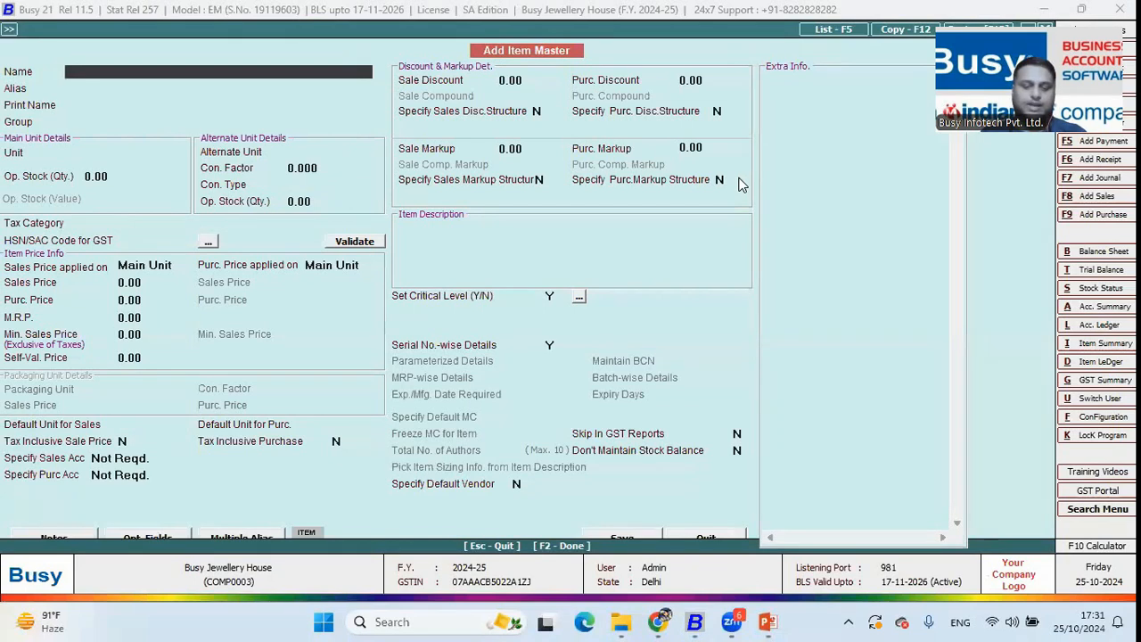
pyautogui.write('Gold Chain')
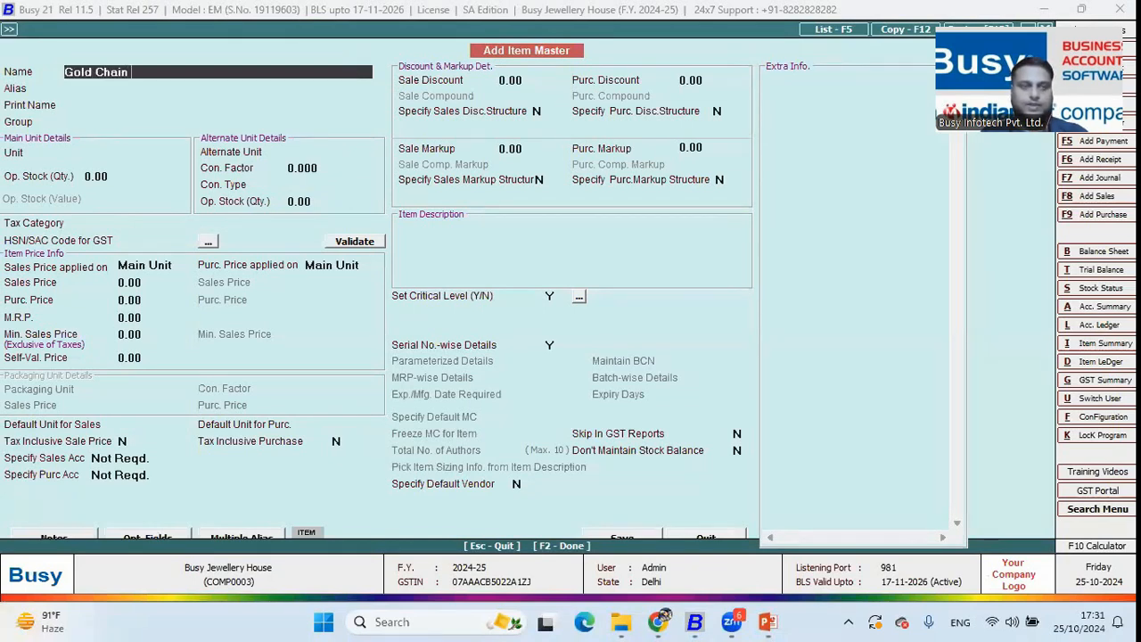
pyautogui.write(' A2 16 K')
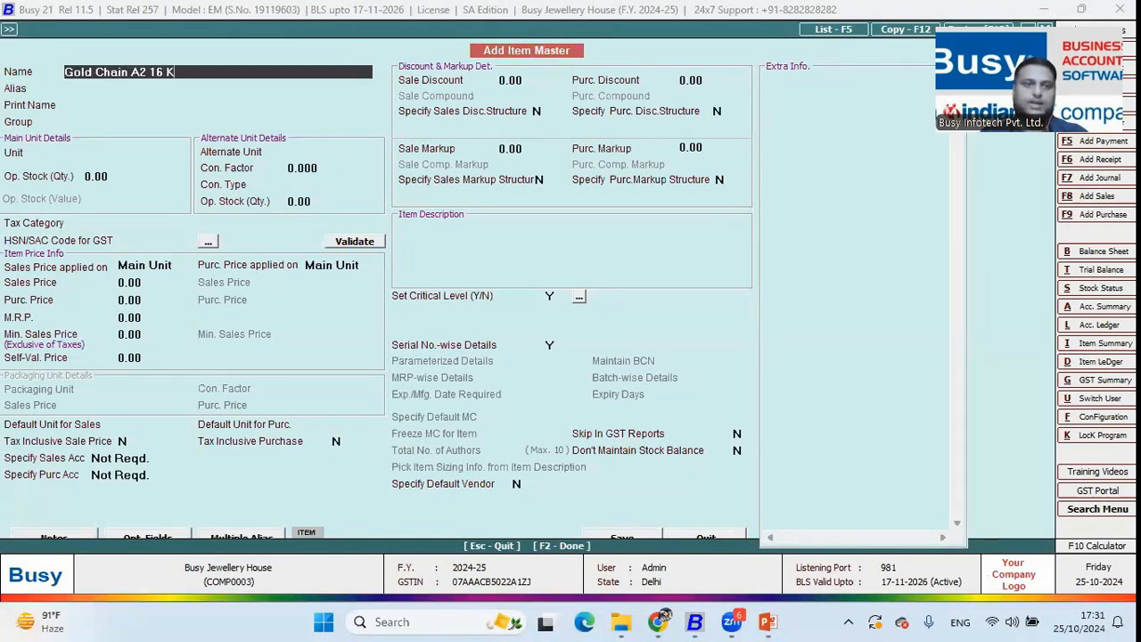
pyautogui.press('Return')
pyautogui.press('Return')
pyautogui.press('Return')
pyautogui.press('Down')
pyautogui.press('Up')
pyautogui.write('1')
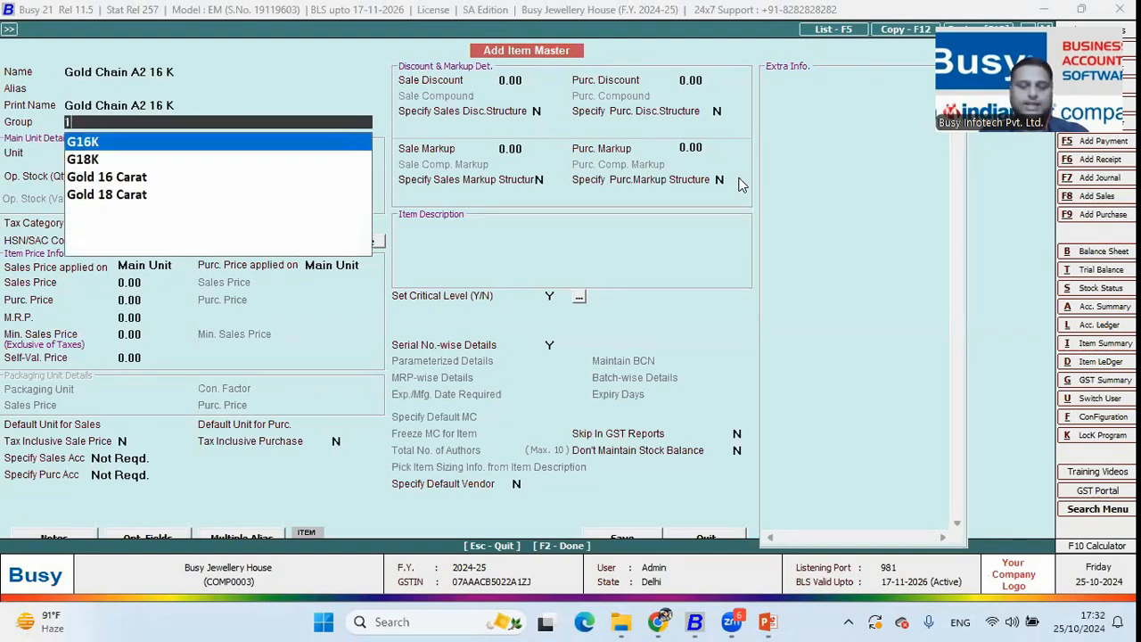
pyautogui.write('6')
pyautogui.press('Down')
pyautogui.press('Return')
# Pick Chain as its category, then abandon the new item without saving
pyautogui.press('Down')
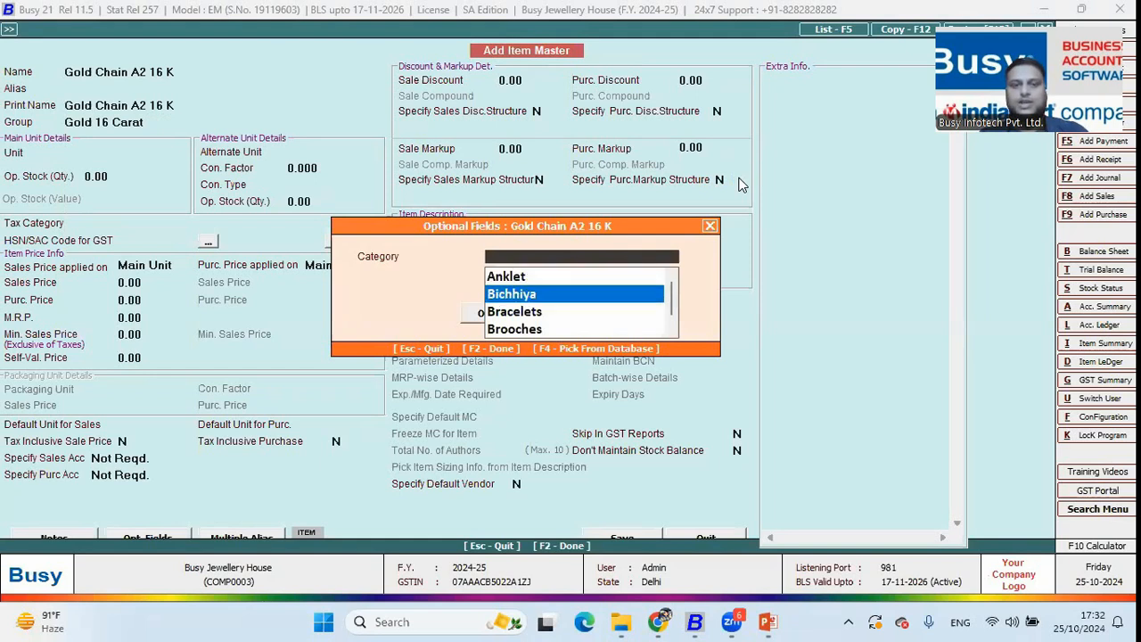
pyautogui.press('Down')
pyautogui.press('Down')
pyautogui.press('Down')
pyautogui.press('Down')
pyautogui.press('Down')
pyautogui.press('Down')
pyautogui.press('Down')
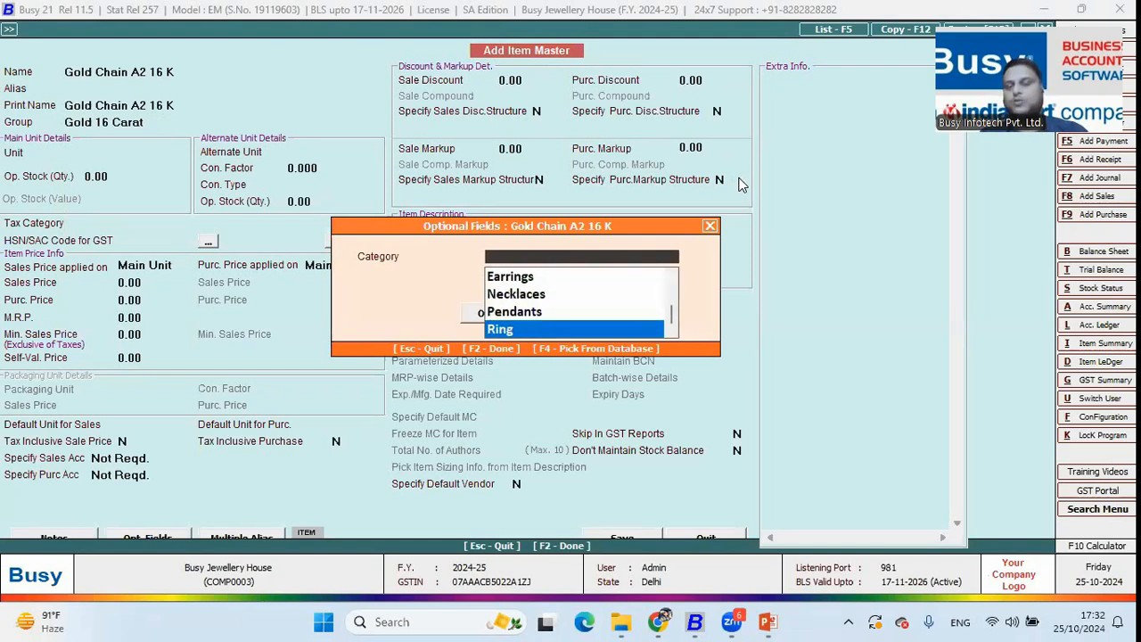
pyautogui.press('Up')
pyautogui.press('Up')
pyautogui.press('Up')
pyautogui.press('Up')
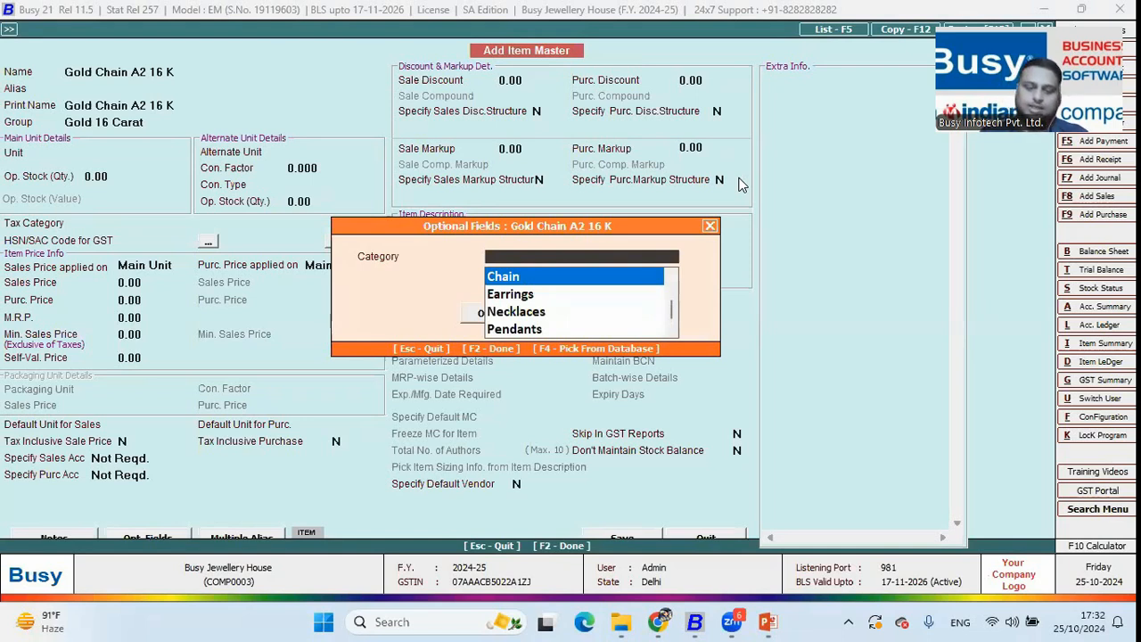
pyautogui.write('ch')
pyautogui.press('F3')
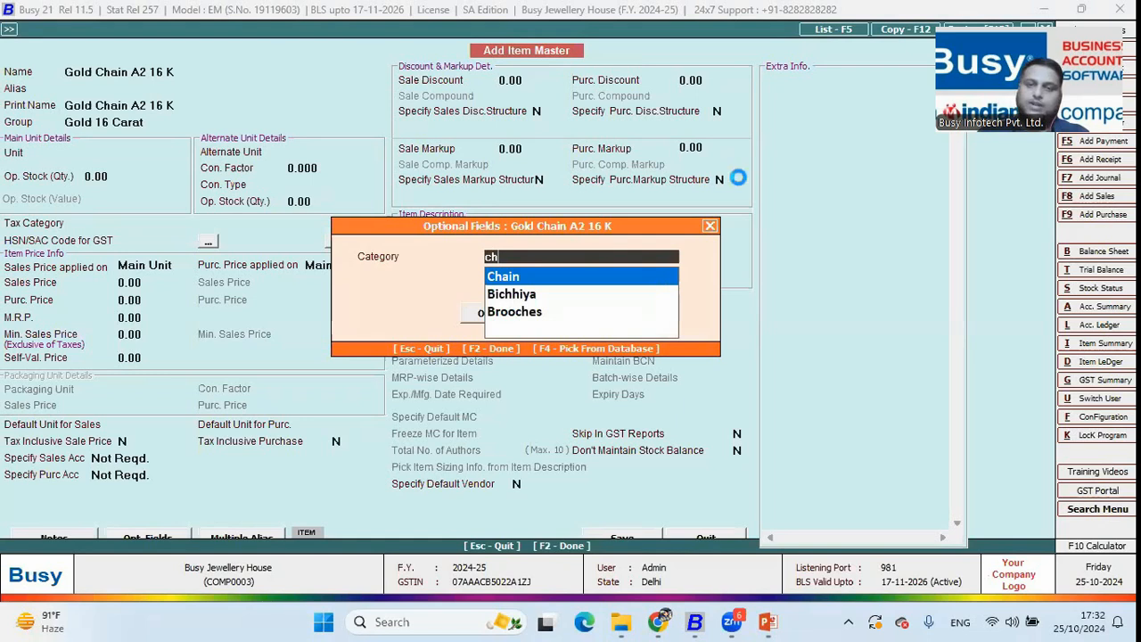
pyautogui.press('Escape')
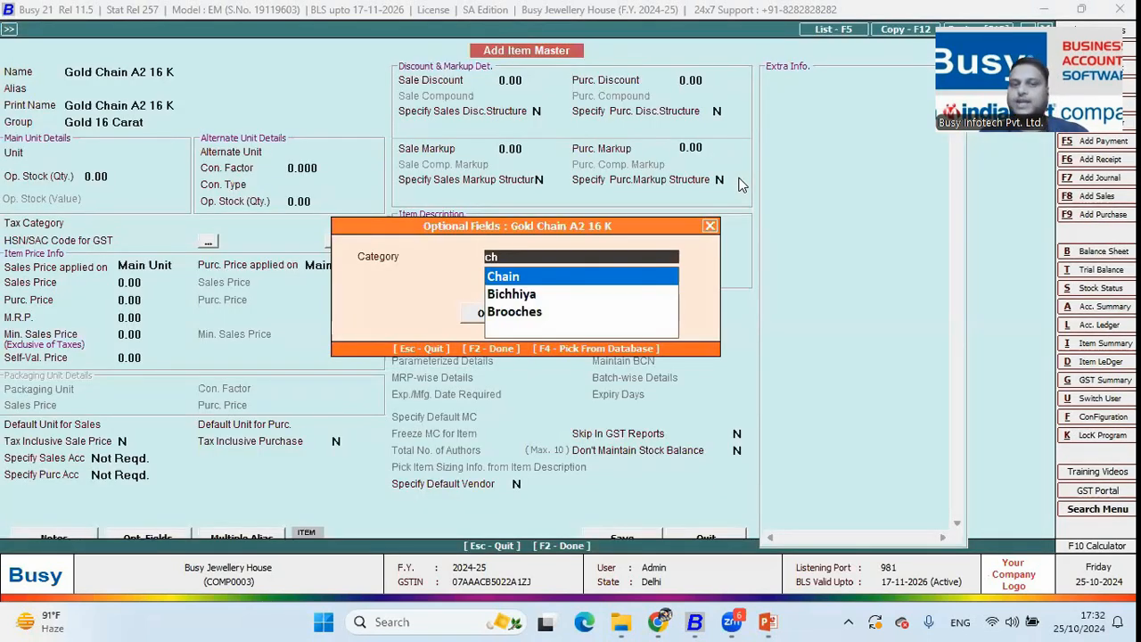
pyautogui.press('F2')
pyautogui.press('Escape')
# Discard the unsaved item, then try the STANDARD Item List filtered by Category and back out
pyautogui.press('y')
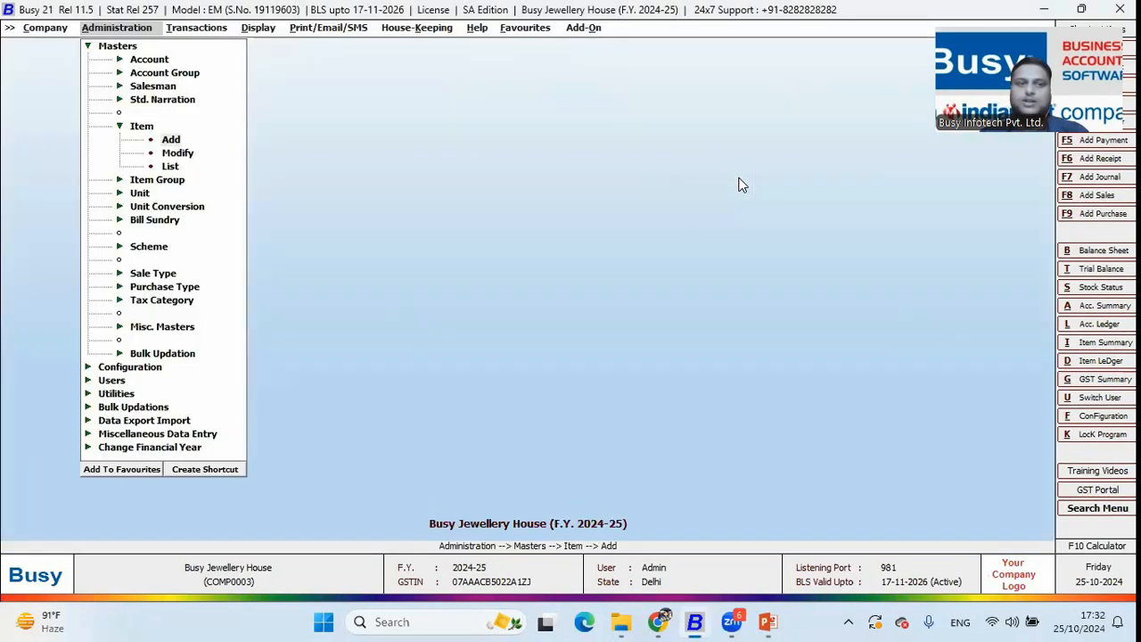
pyautogui.press('Down')
pyautogui.press('Down')
pyautogui.press('Return')
pyautogui.press('Return')
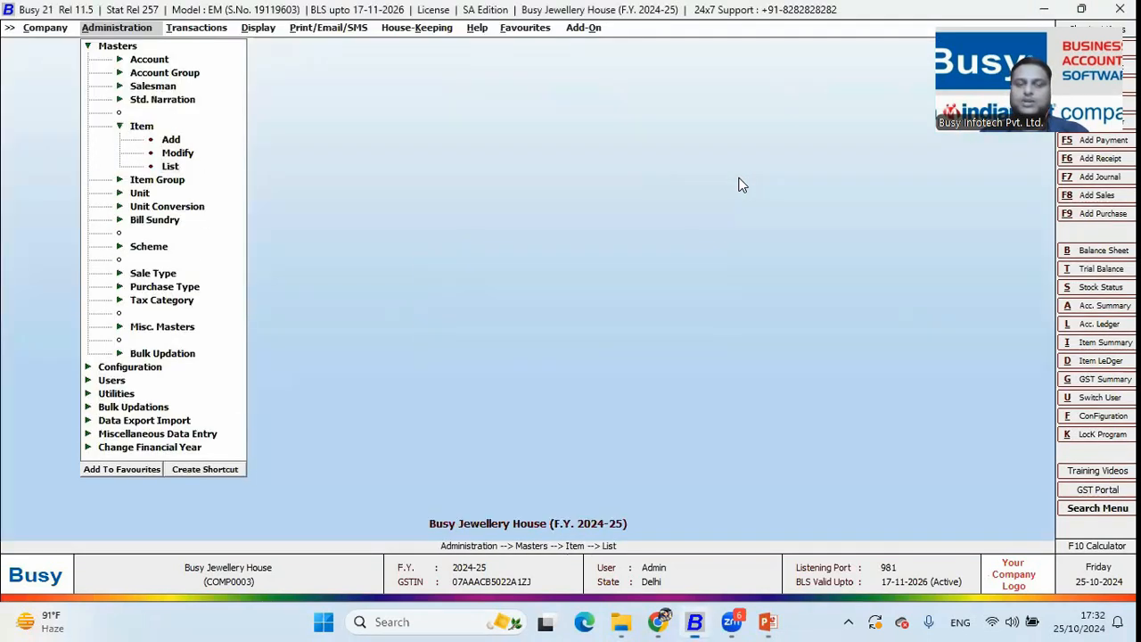
pyautogui.press('Return')
pyautogui.press('Return')
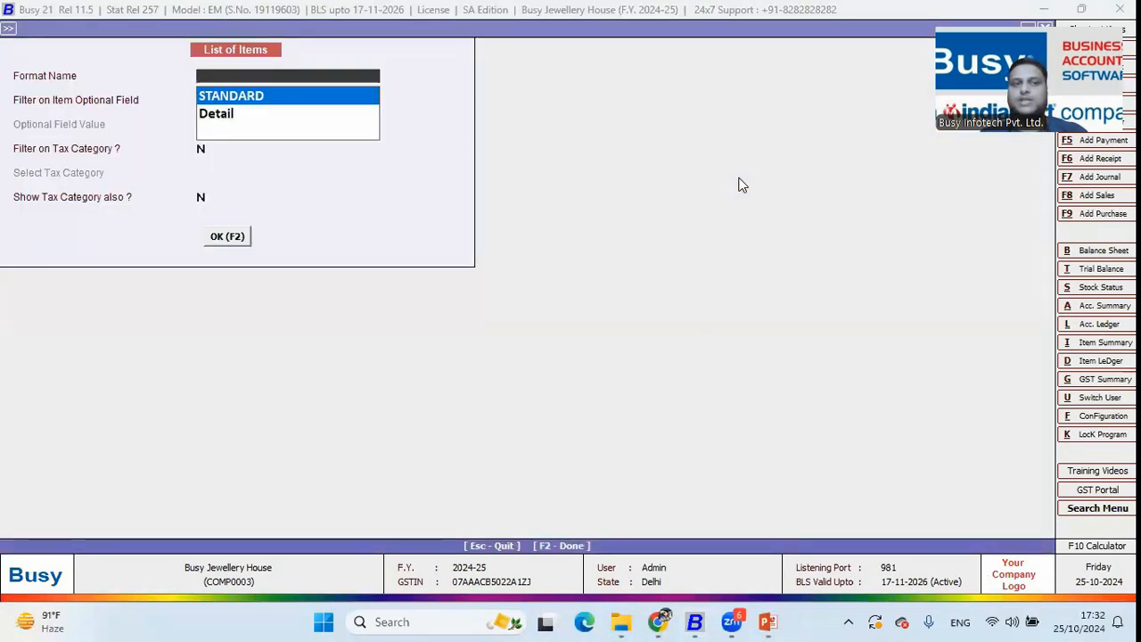
pyautogui.press('Return')
pyautogui.press('Down')
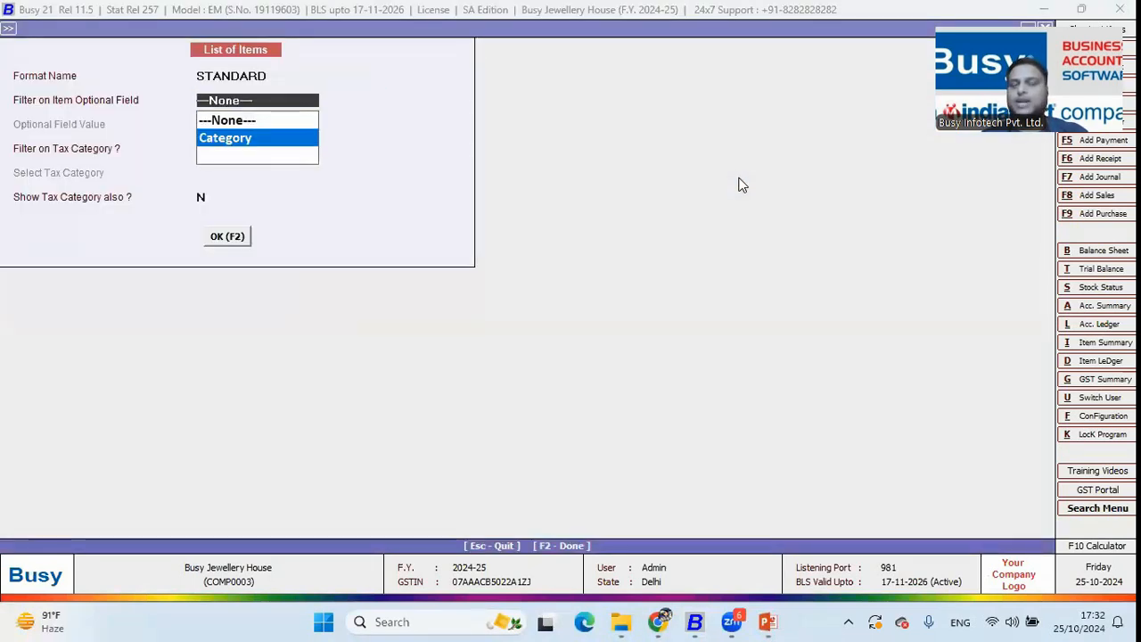
pyautogui.press('Return')
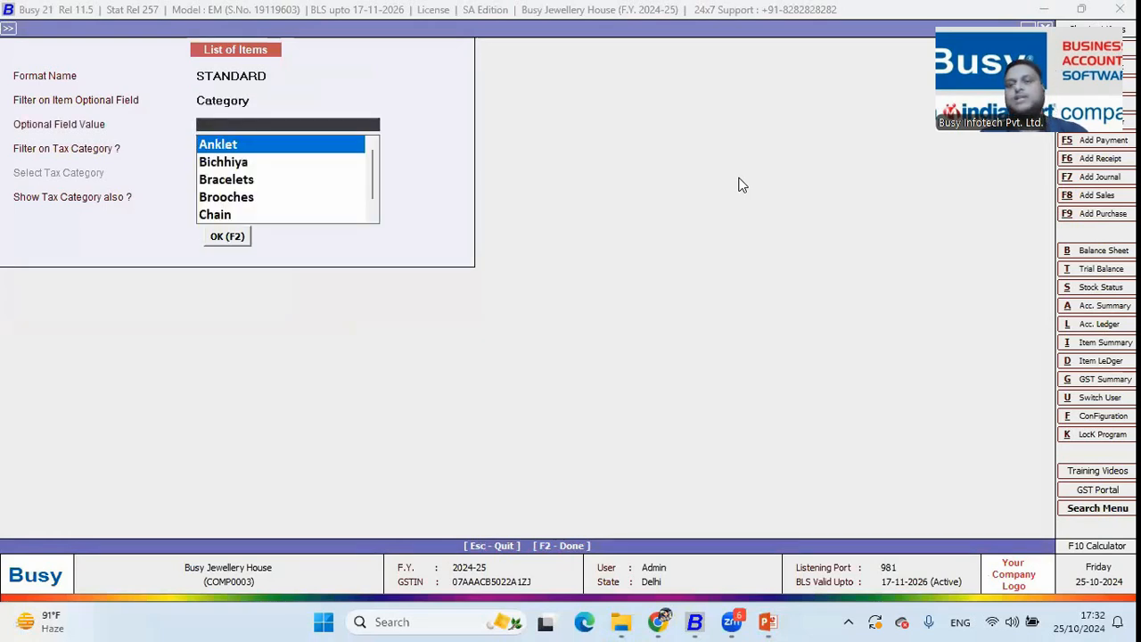
pyautogui.press('Escape')
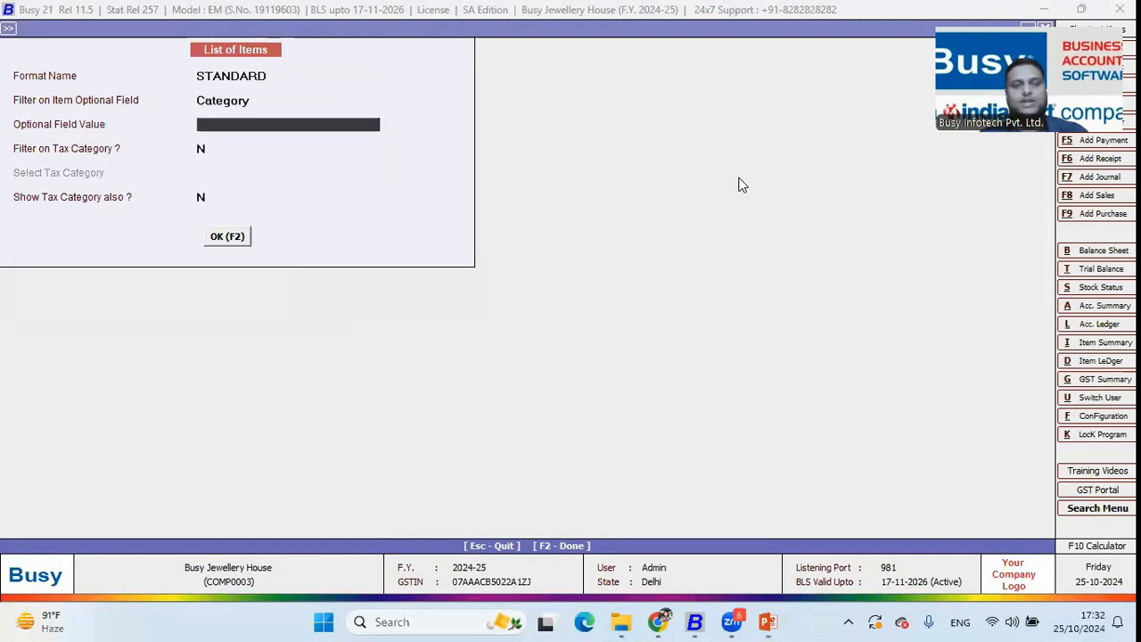
pyautogui.press('Escape')
pyautogui.press('Escape')
# Run Stock Status filtered to Category Ring, showing five Gold Ring items (19 pieces), then close it
pyautogui.press('Right')
pyautogui.press('Right')
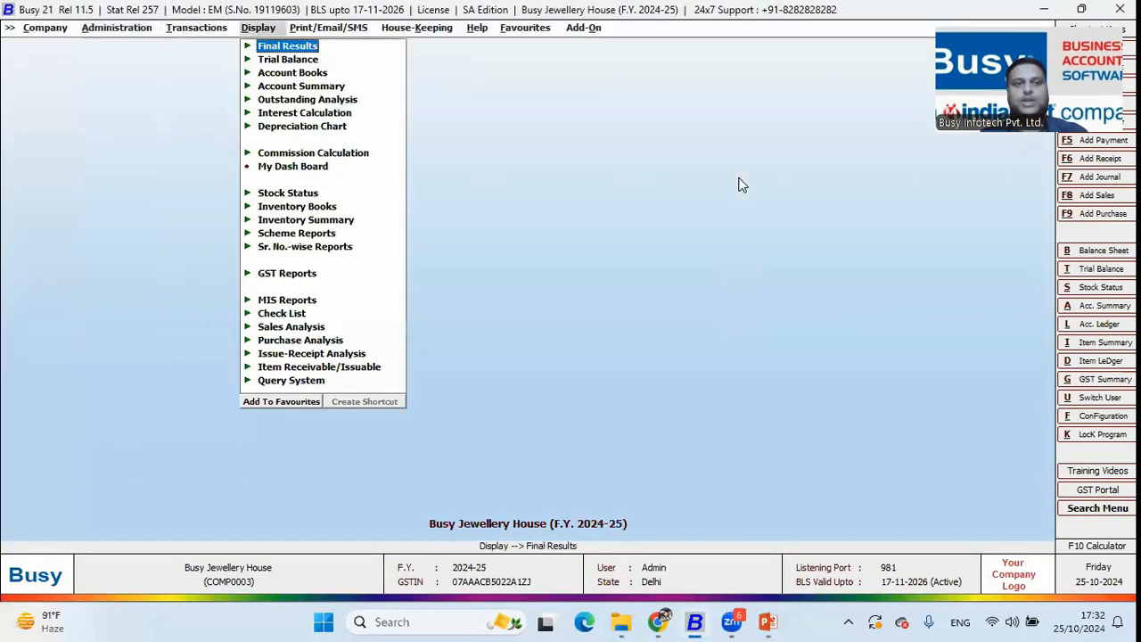
pyautogui.press('s')
pyautogui.press('Down')
pyautogui.press('Return')
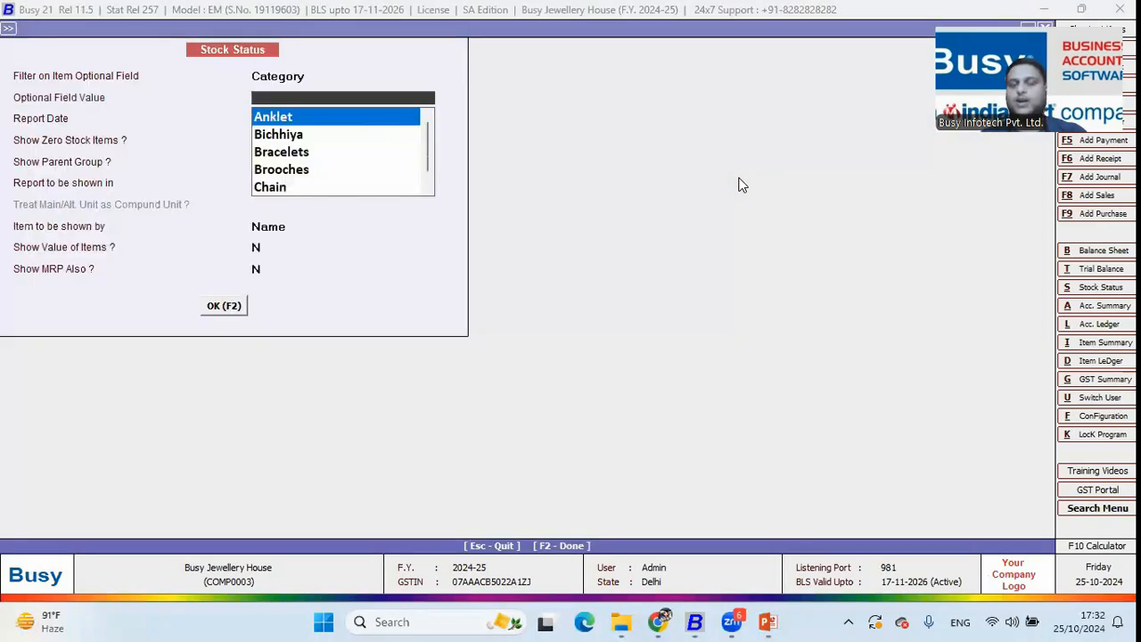
pyautogui.write('rin')
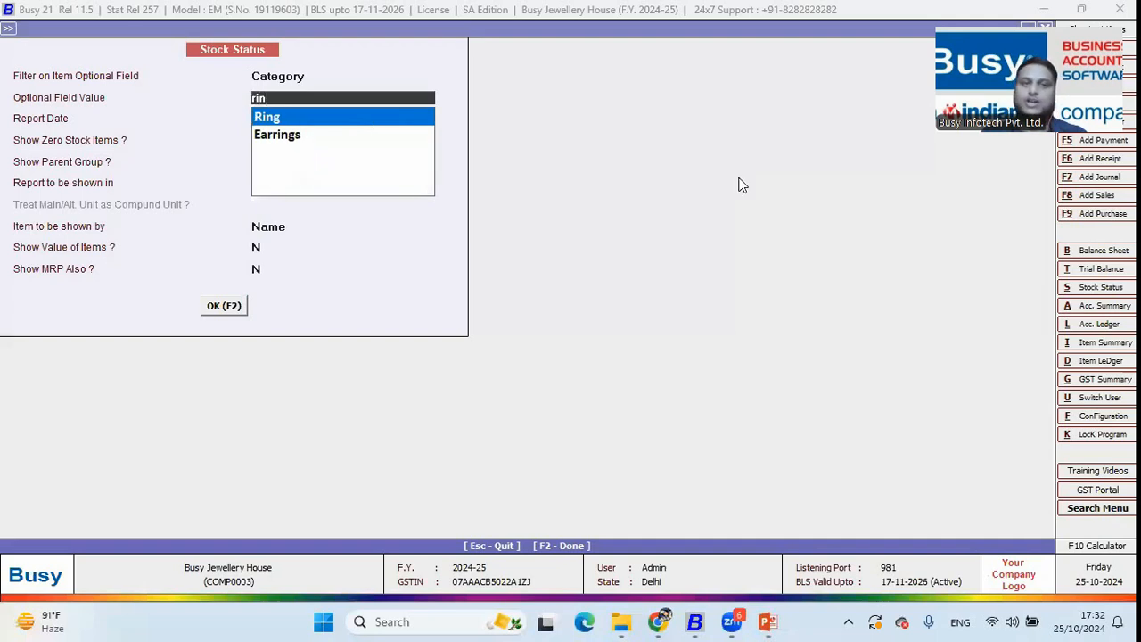
pyautogui.press('Return')
pyautogui.press('F2')
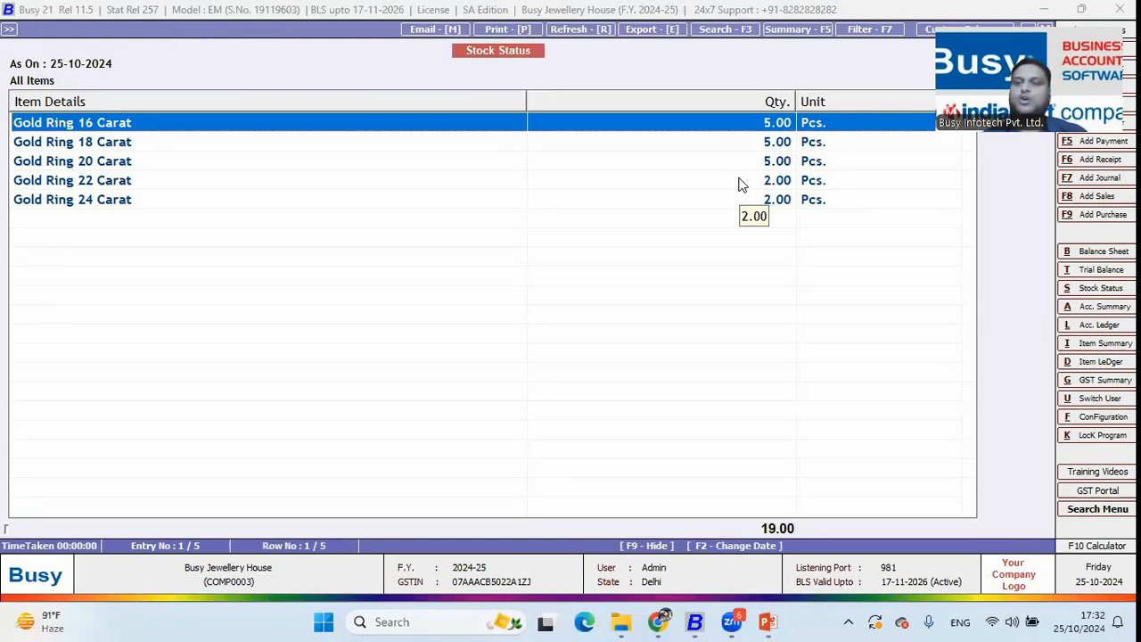
pyautogui.press('Escape')
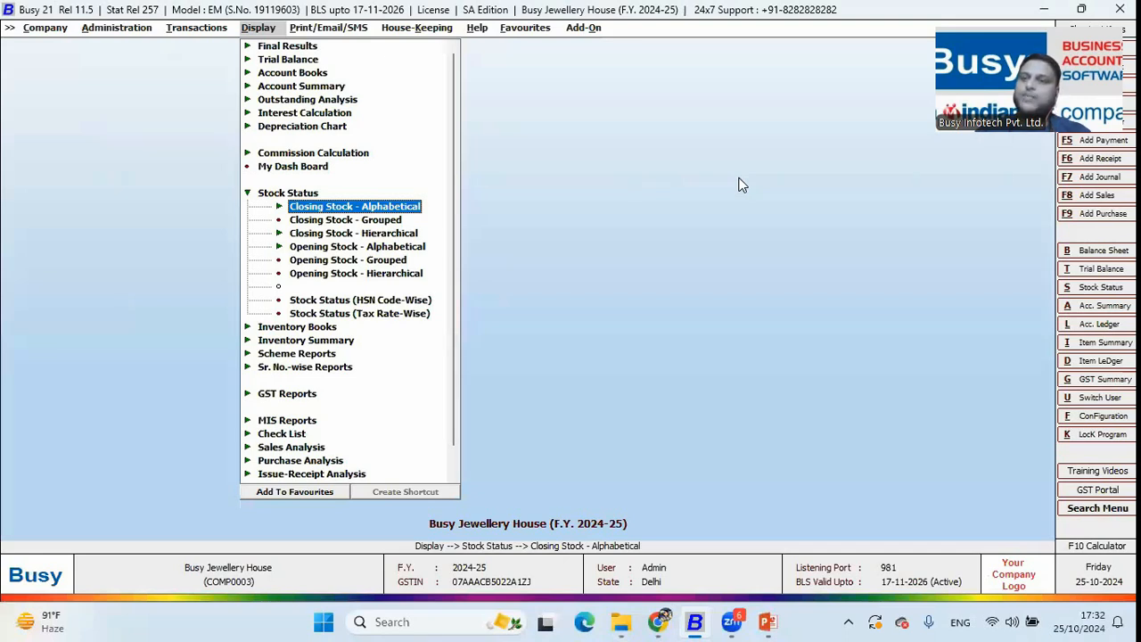
# Open Gold Bracelet 16 Carat for modification and check its Gms alternate unit with 1.000 conversion
pyautogui.press('Left')
pyautogui.press('Left')
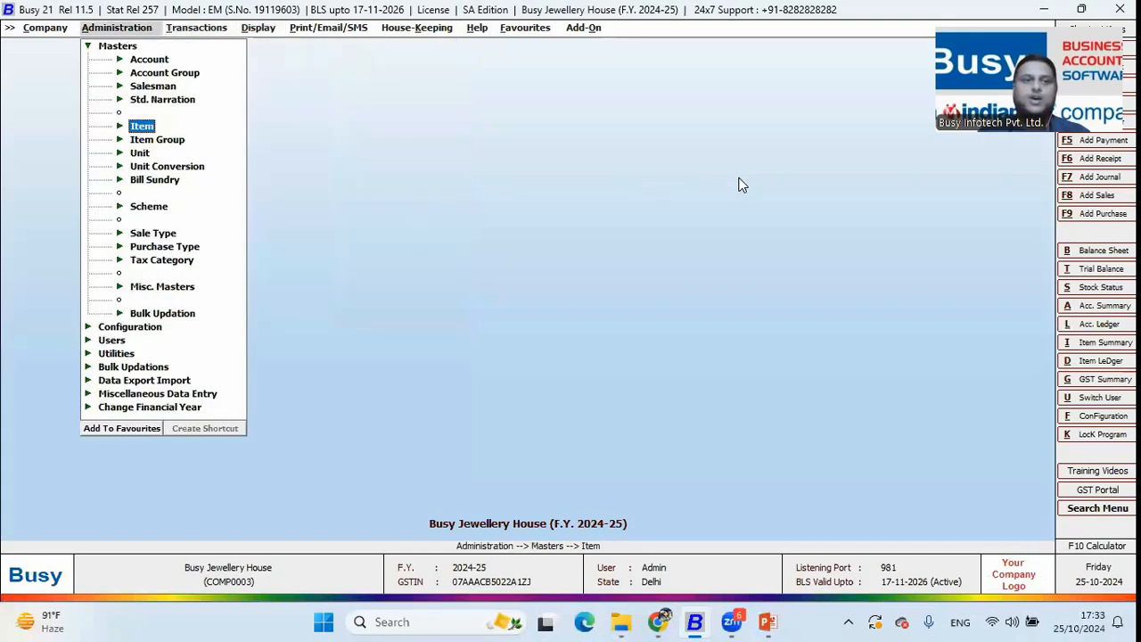
pyautogui.press('Right')
pyautogui.press('Down')
pyautogui.press('Return')
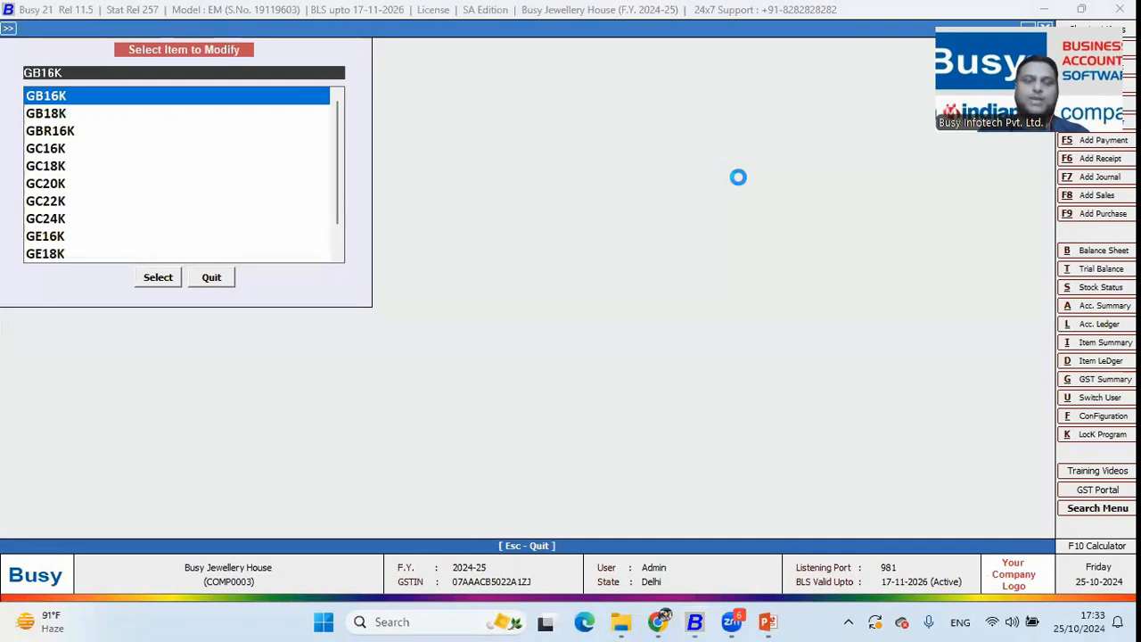
pyautogui.press('Return')
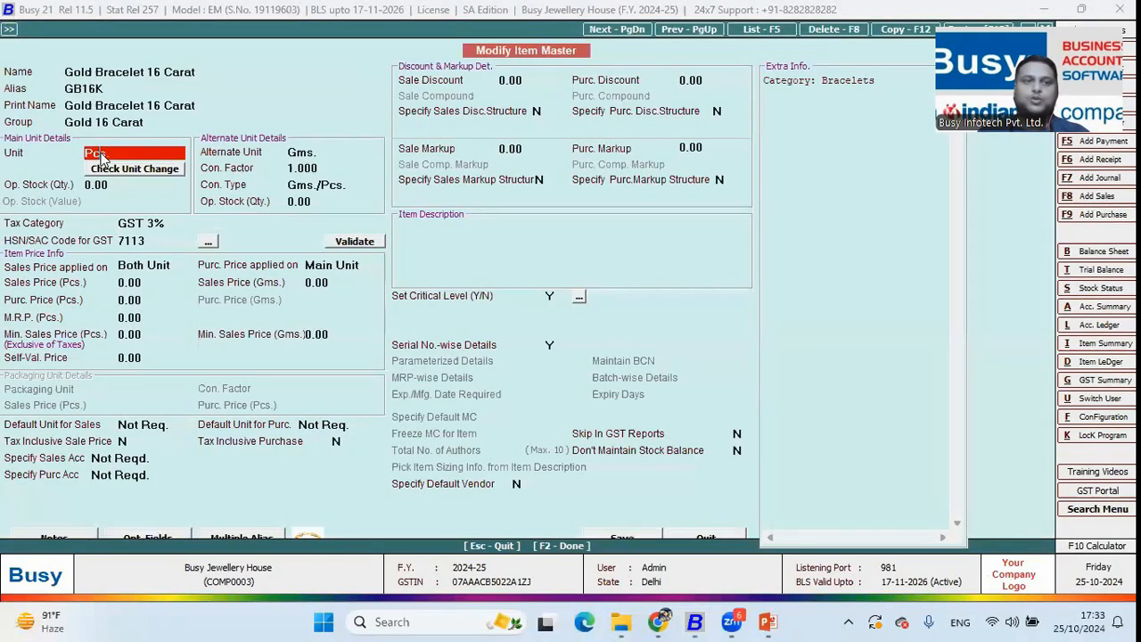
pyautogui.click(311, 153)
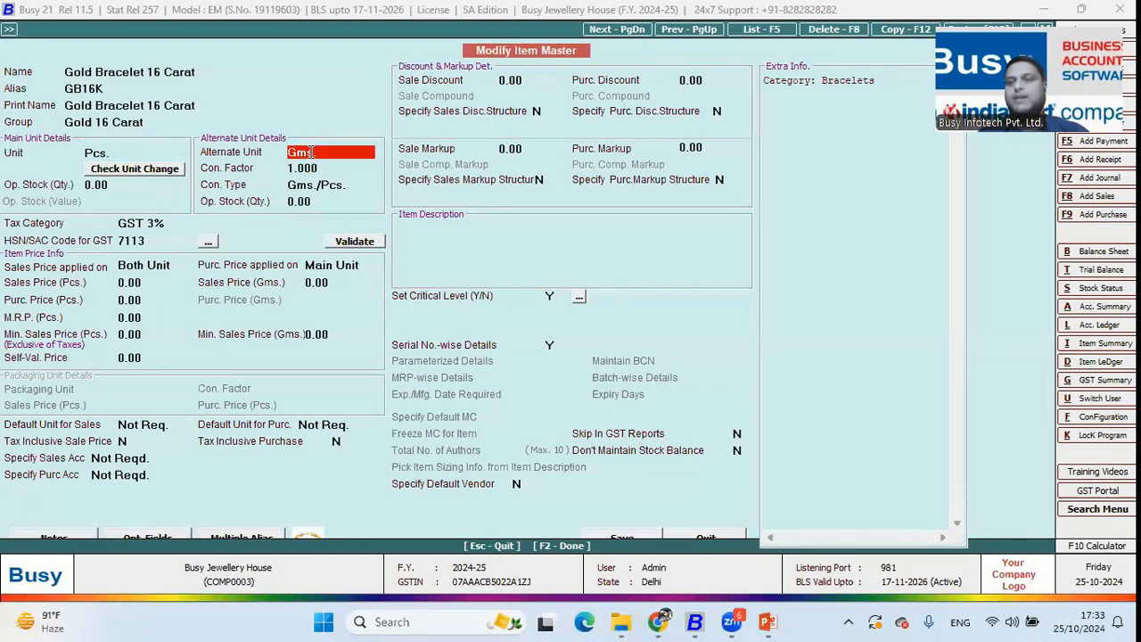
pyautogui.click(337, 169)
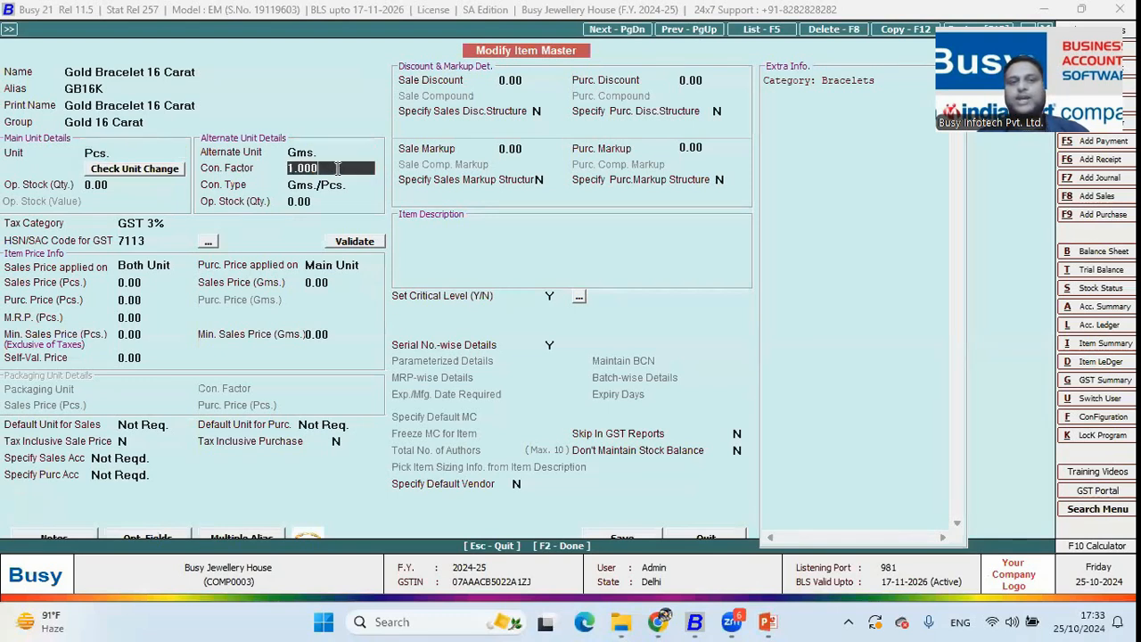
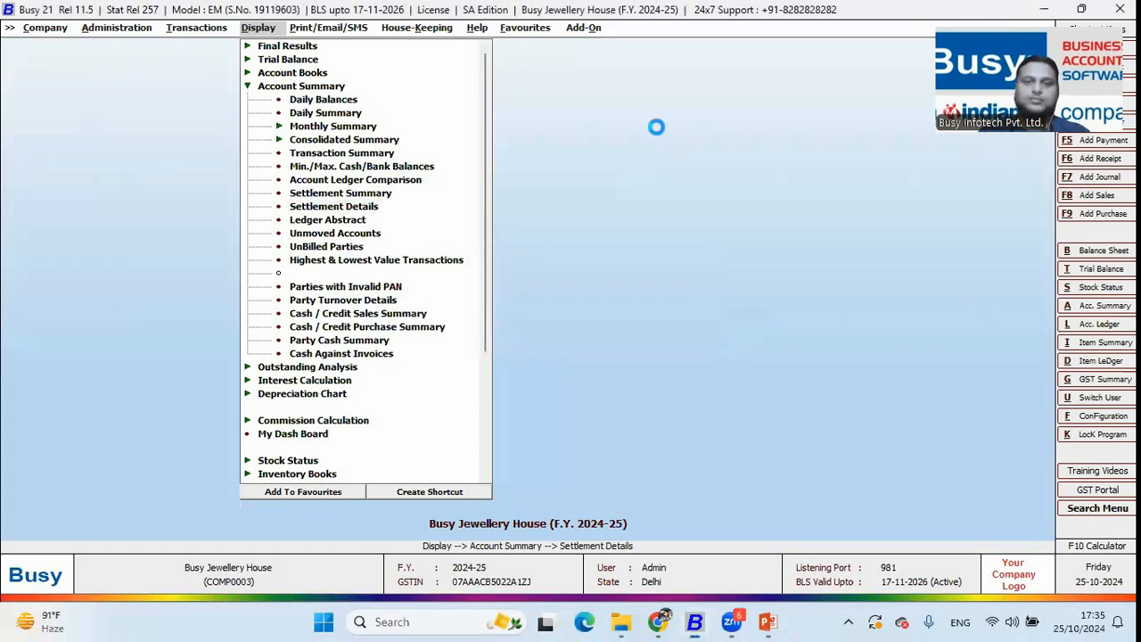
# Run the Settlement Details report for Sales, series POS, summarized on Party
pyautogui.press('Return')
pyautogui.press('Return')
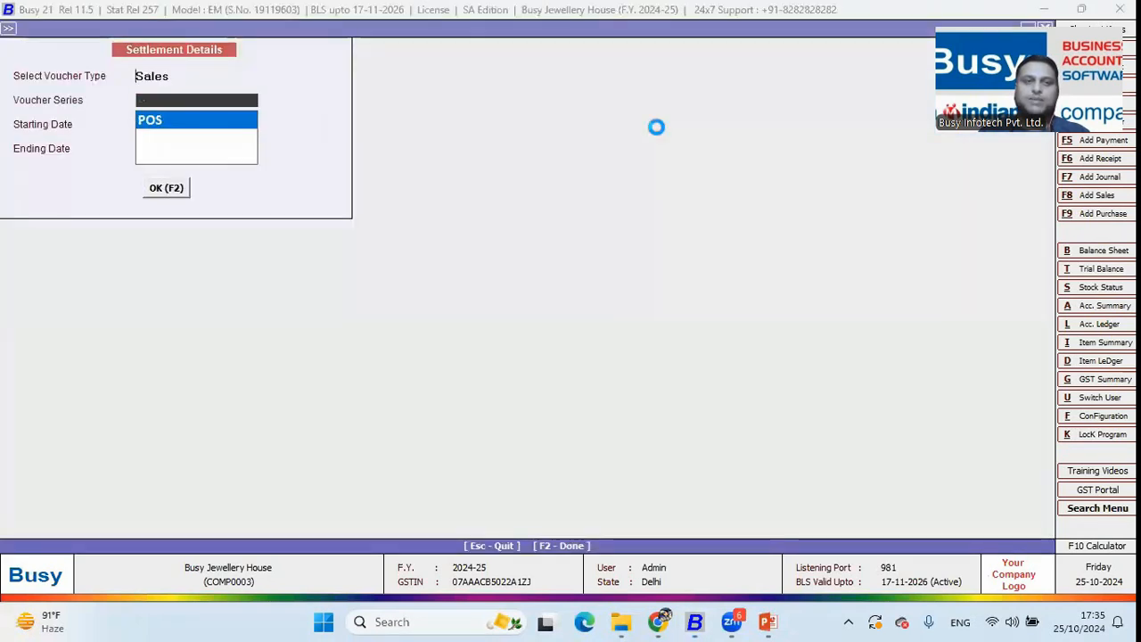
pyautogui.press('Return')
pyautogui.press('F2')
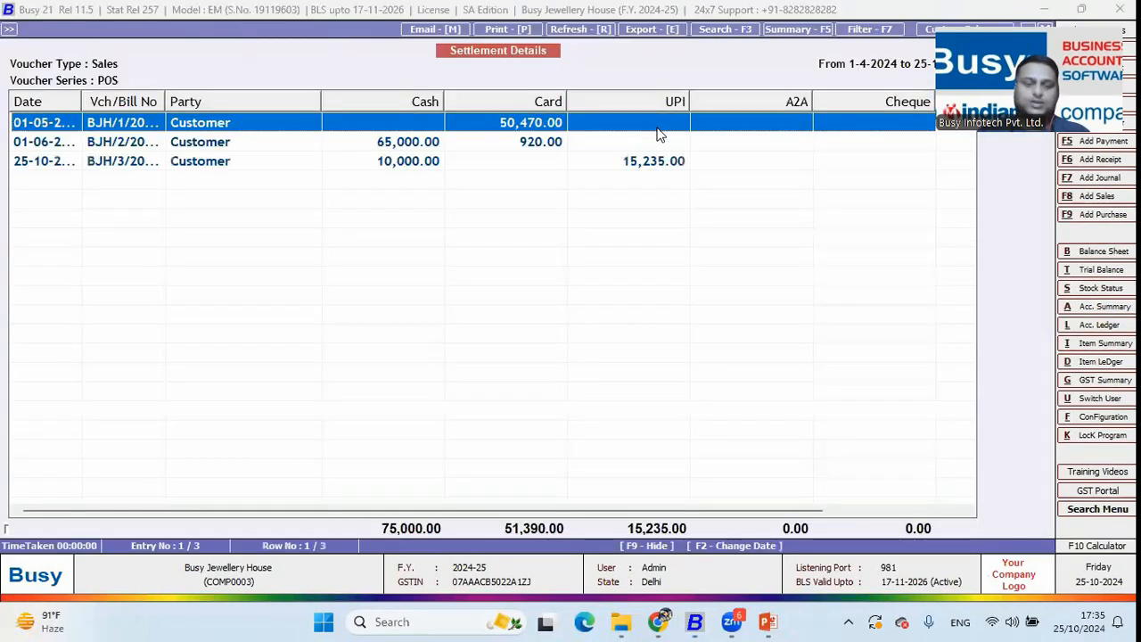
pyautogui.press('F5')
pyautogui.press('Down')
pyautogui.press('Down')
pyautogui.press('Return')
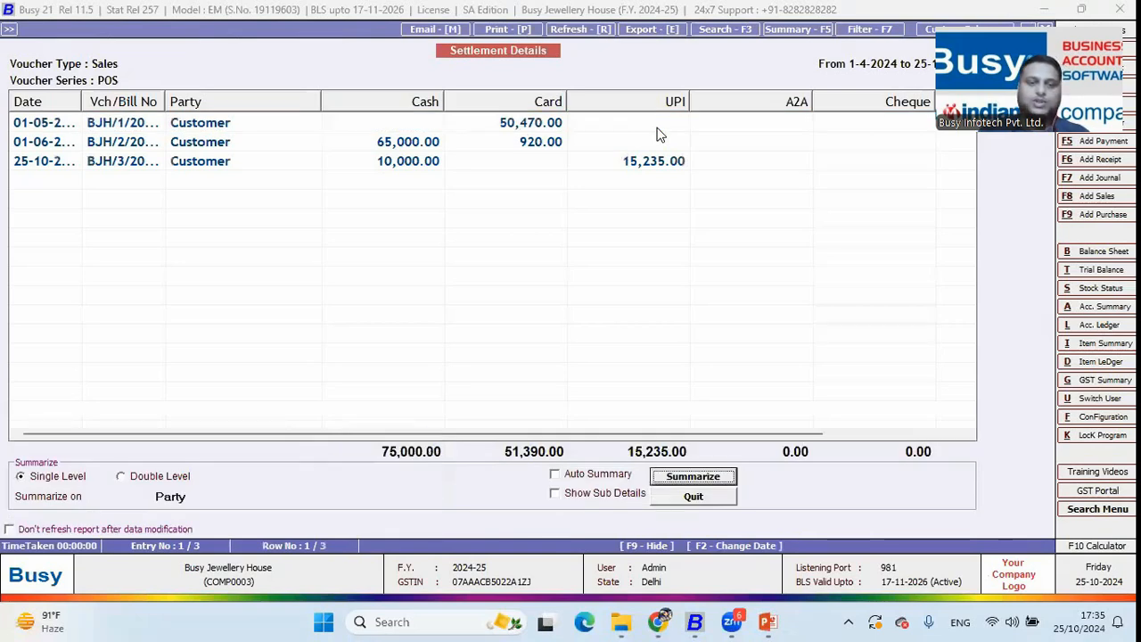
pyautogui.press('Return')
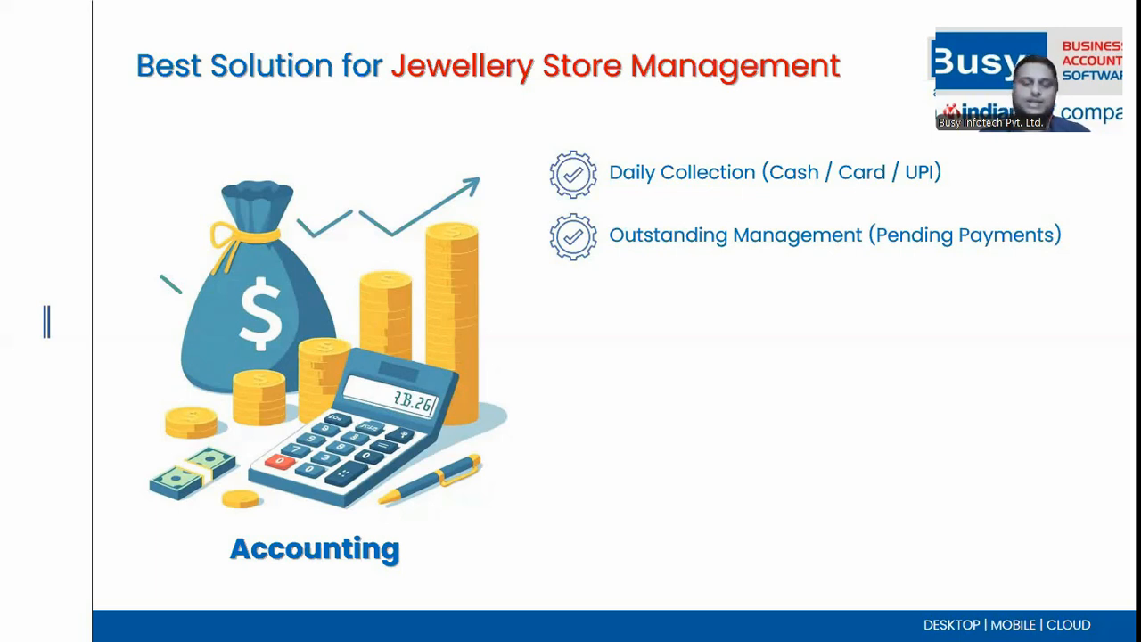
# Close the settlement report and its parameters, returning to the main screen
pyautogui.hotkey('alt', 'Tab')
pyautogui.press('Escape')
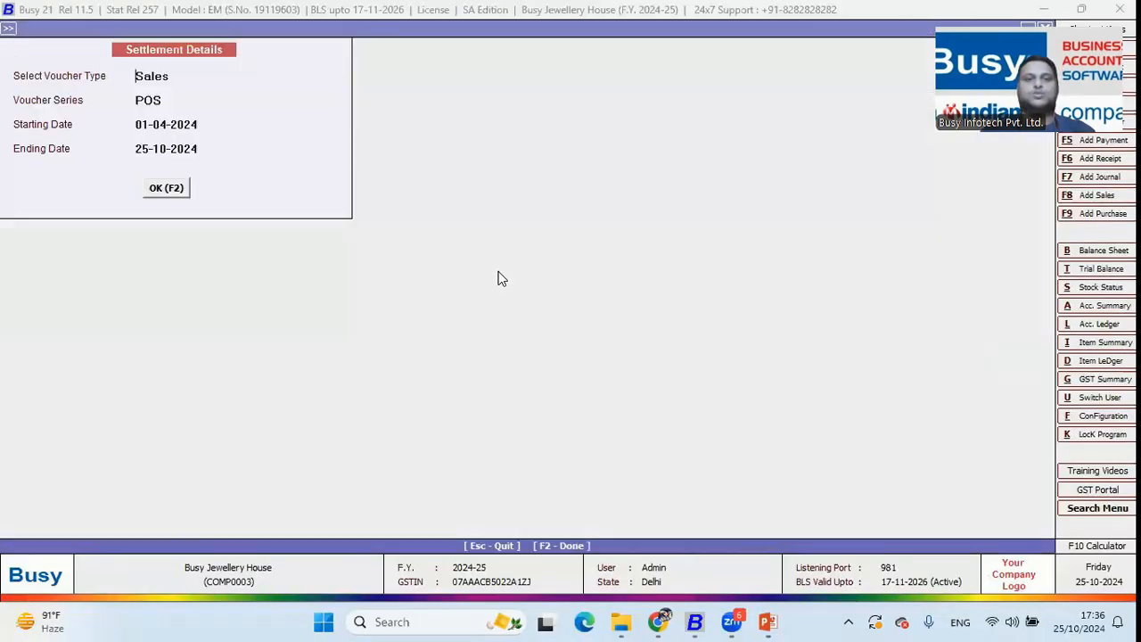
pyautogui.press('Escape')
pyautogui.press('Return')
# Start a new sales voucher for party Anupam Traders, accepting the billing and shipping details
pyautogui.press('Escape')
pyautogui.press('Left')
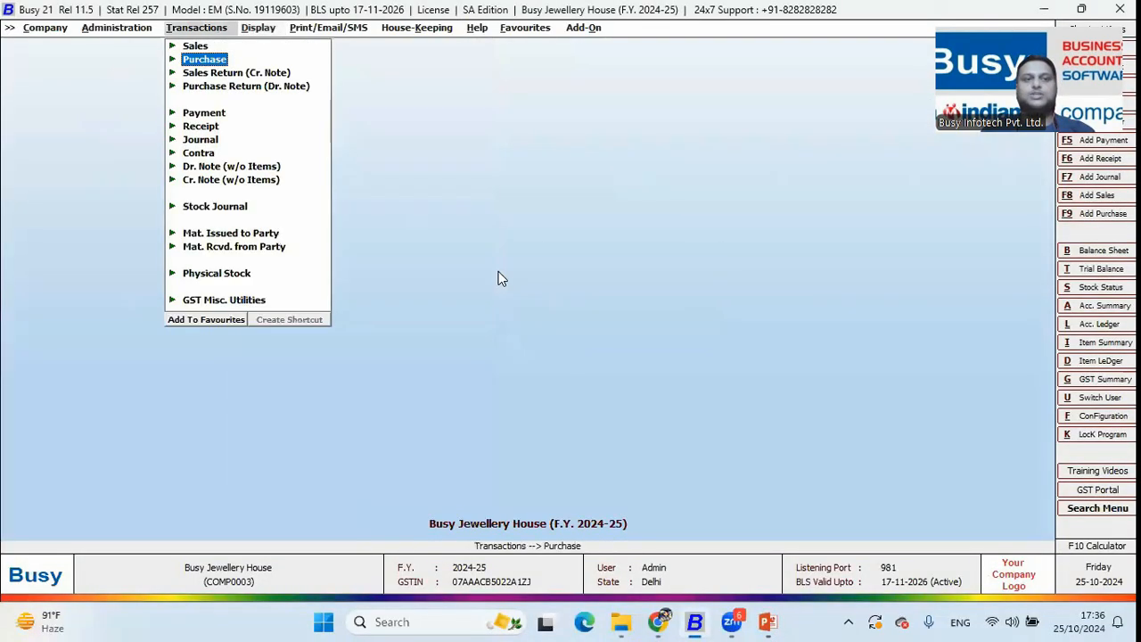
pyautogui.press('Return')
pyautogui.press('Return')
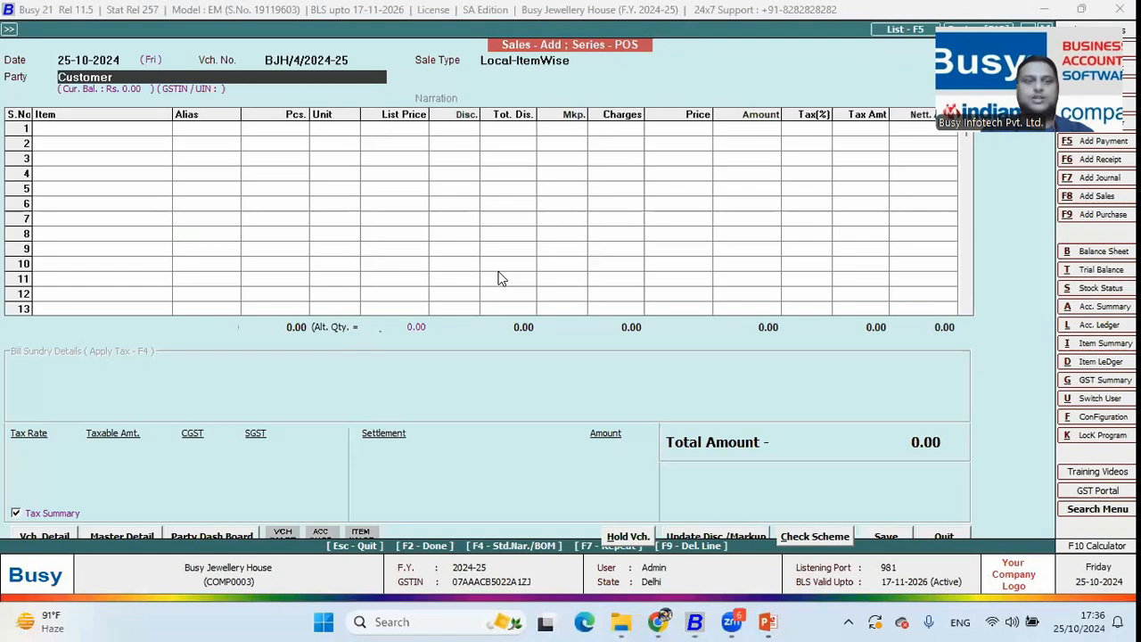
pyautogui.press('Down')
pyautogui.press('Up')
pyautogui.press('Return')
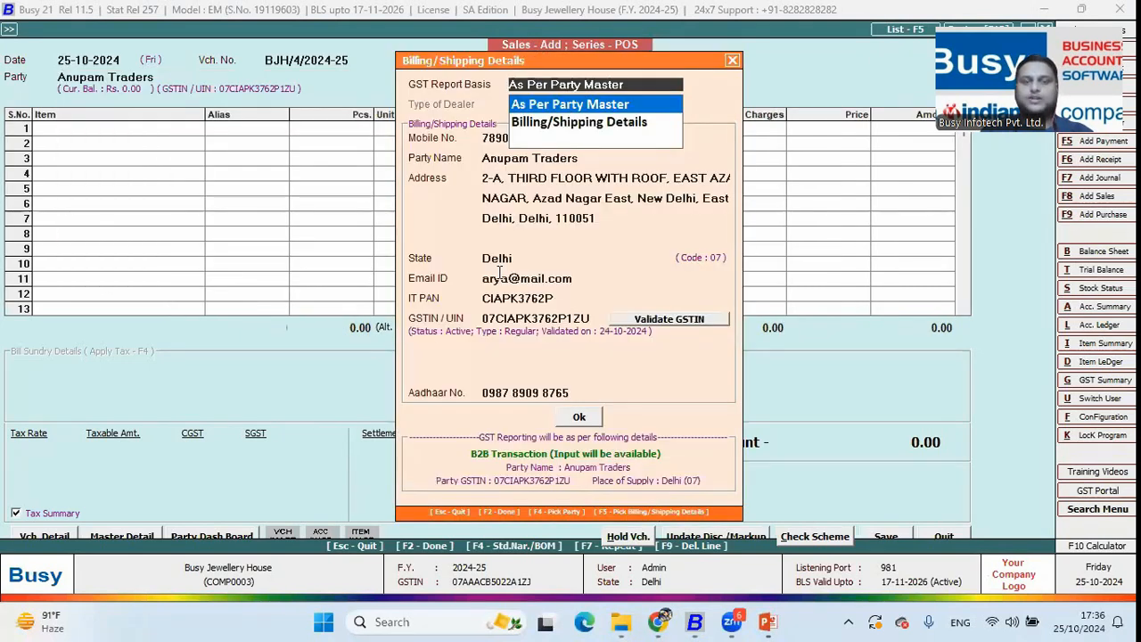
pyautogui.press('Return')
pyautogui.press('Return')
pyautogui.press('Return')
pyautogui.press('Return')
pyautogui.press('Return')
pyautogui.press('F2')
# Add 2 pieces of Gold Chain 16 Carat with serials 16KGC2 and 16KGC4, and confirm the salesman
pyautogui.press('Return')
pyautogui.press('Down')
pyautogui.press('Down')
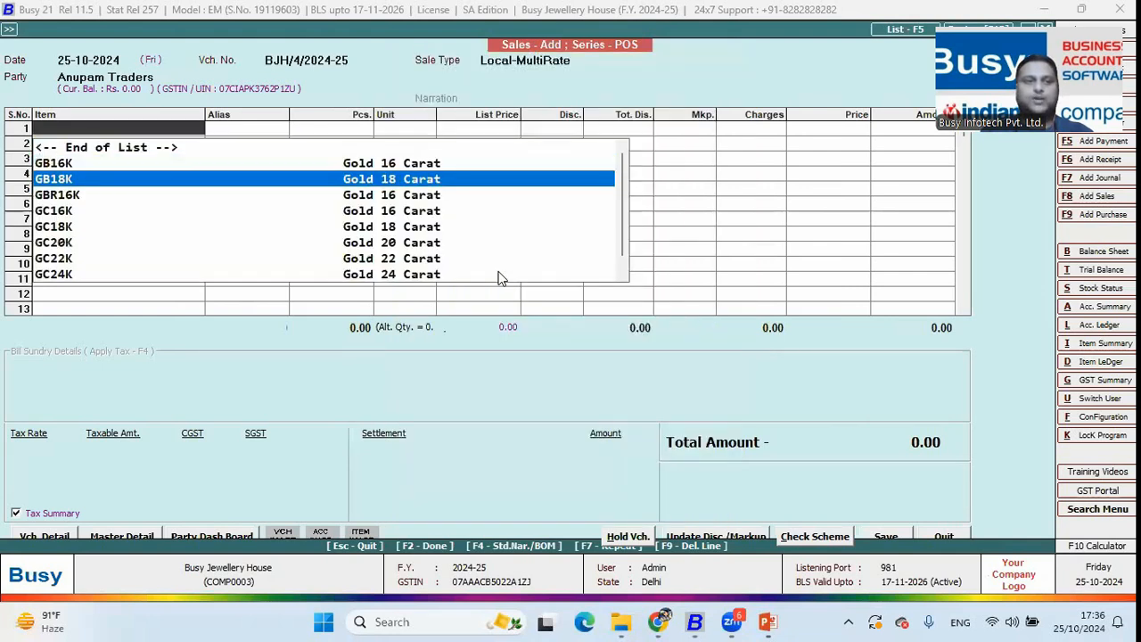
pyautogui.write('Cha')
pyautogui.press('Return')
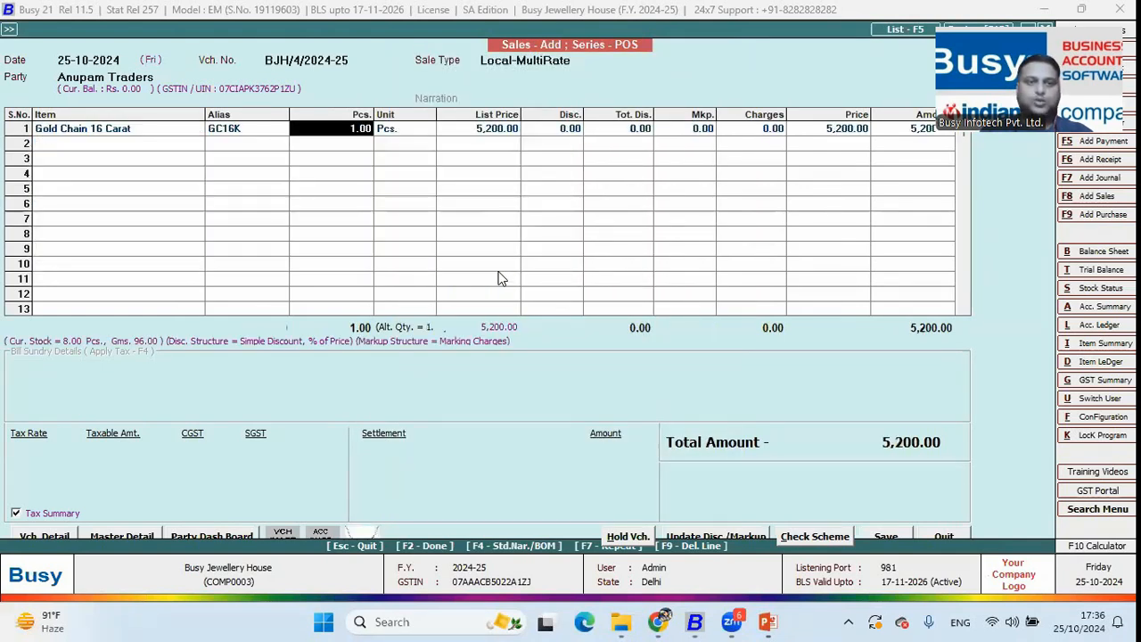
pyautogui.write('2')
pyautogui.press('Return')
pyautogui.press('space')
pyautogui.press('Down')
pyautogui.press('Down')
pyautogui.press('space')
pyautogui.press('F2')
pyautogui.press('Return')
pyautogui.press('F2')
pyautogui.press('F2')
pyautogui.press('Return')
pyautogui.press('Return')
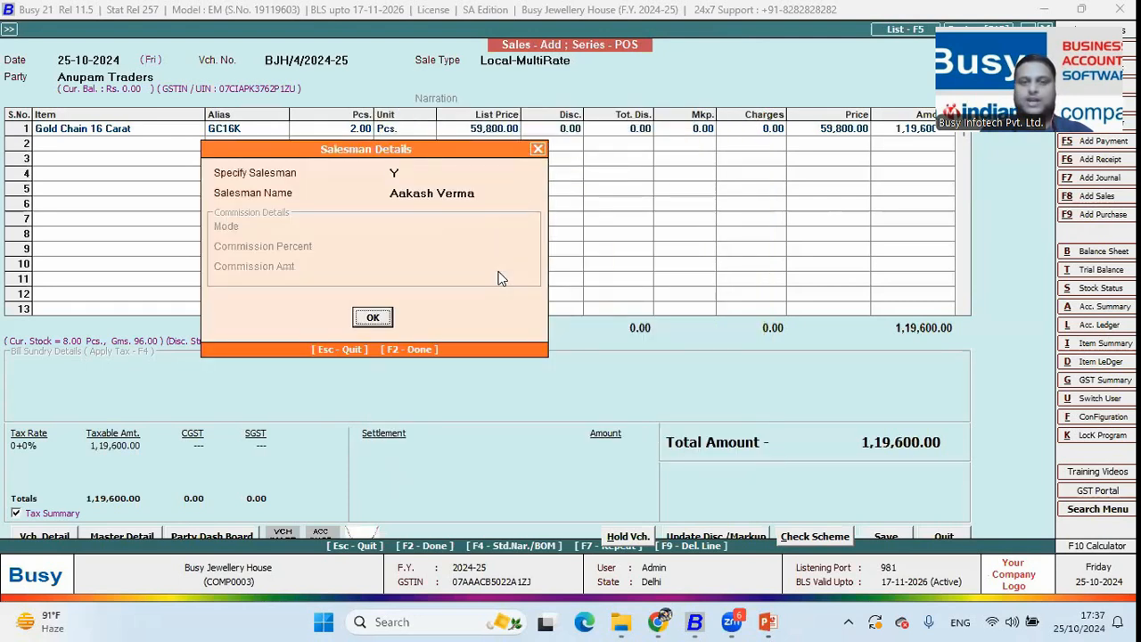
pyautogui.press('Return')
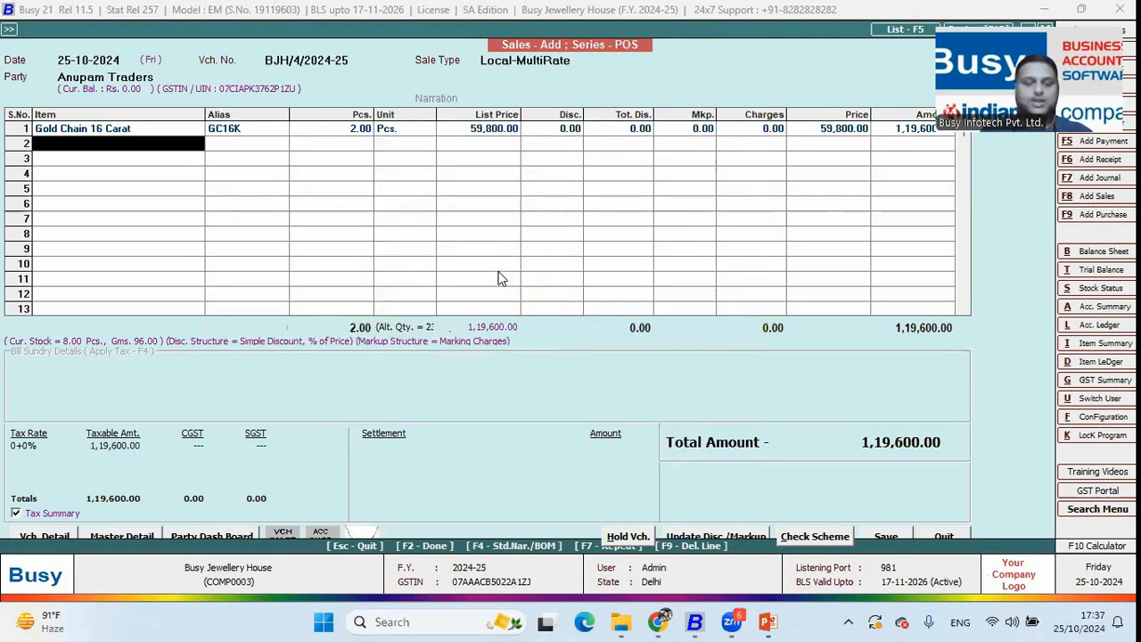
# Add Gold Ring 16 Carat as the second item line
pyautogui.press('Down')
pyautogui.press('Down')
pyautogui.press('Down')
pyautogui.press('Up')
pyautogui.press('Return')
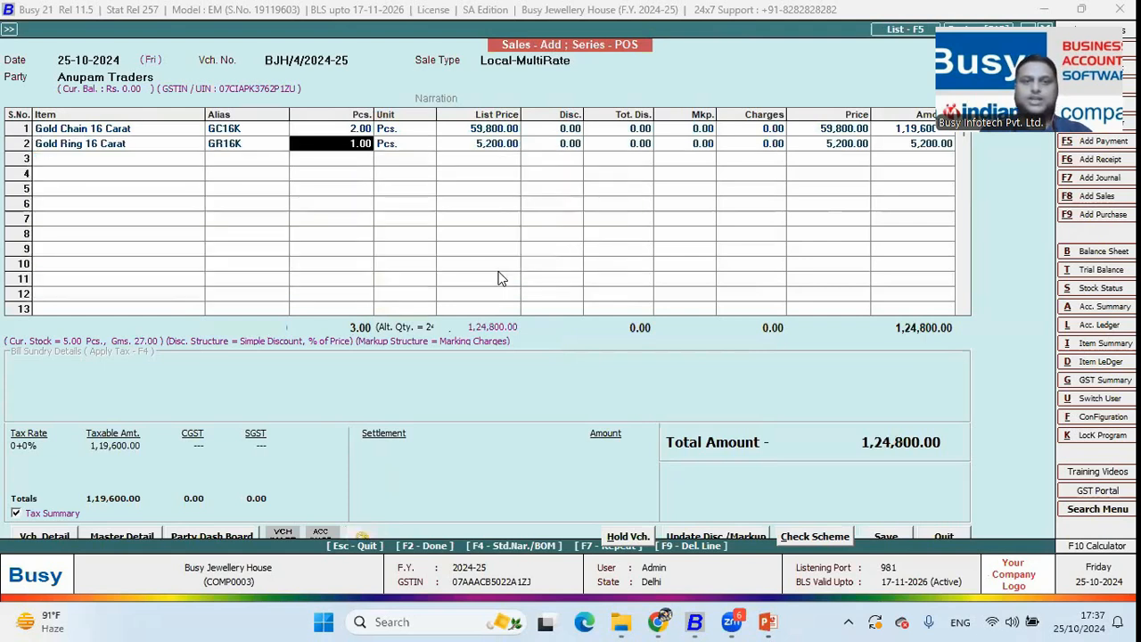
pyautogui.write('5')
pyautogui.press('F2')
# Settle the bill as 10,000 cash and 1,35,600 on the party's account
pyautogui.press('Return')
pyautogui.press('Return')
pyautogui.press('Return')
pyautogui.press('Return')
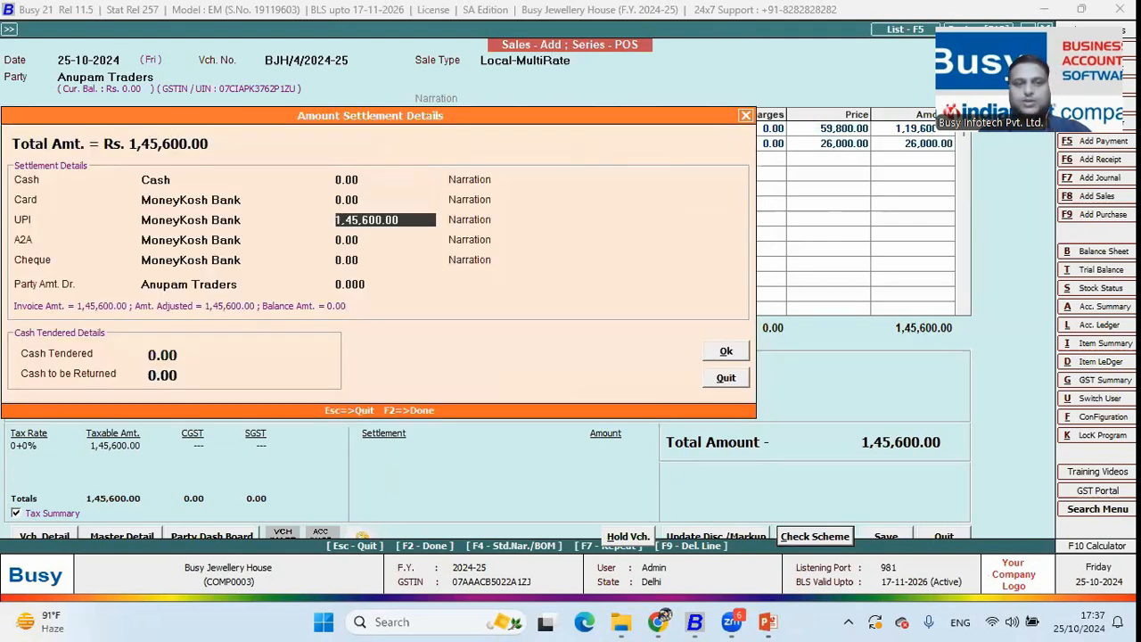
pyautogui.press('Return')
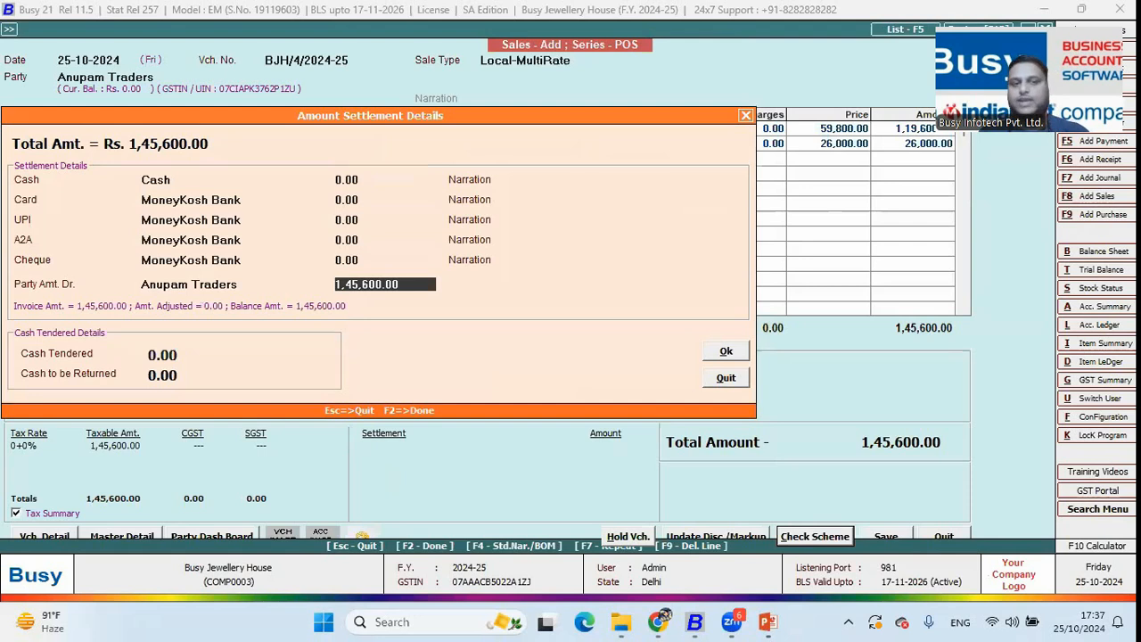
pyautogui.click(192, 285)
pyautogui.click(402, 282)
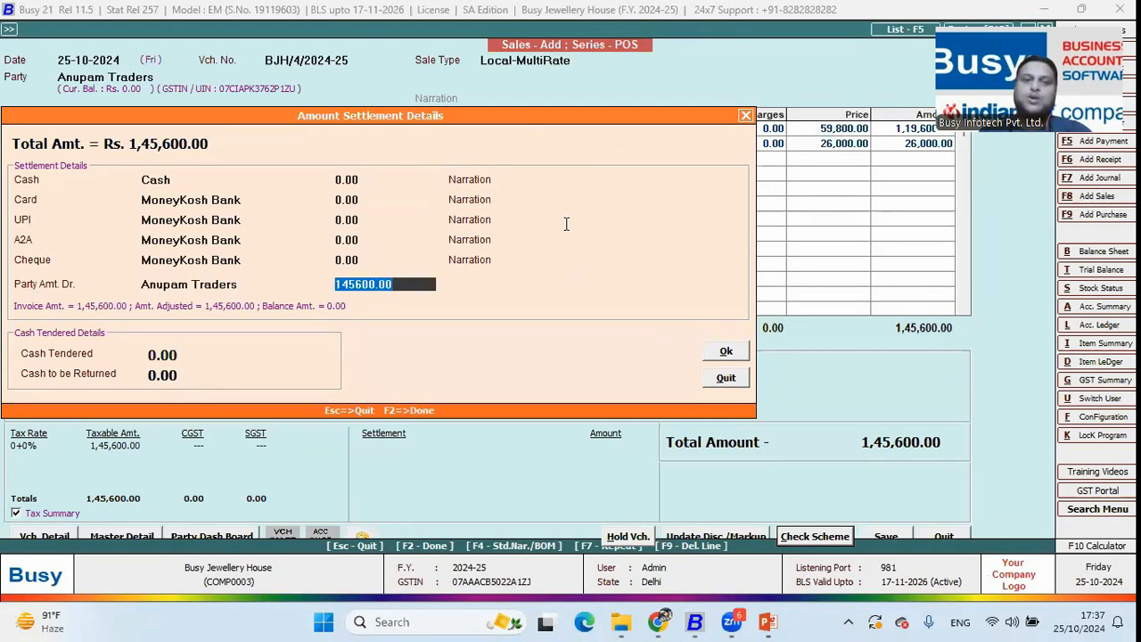
pyautogui.click(372, 178)
pyautogui.press('BackSpace')
pyautogui.press('BackSpace')
pyautogui.press('BackSpace')
pyautogui.press('BackSpace')
pyautogui.write('10,000')
pyautogui.press('Return')
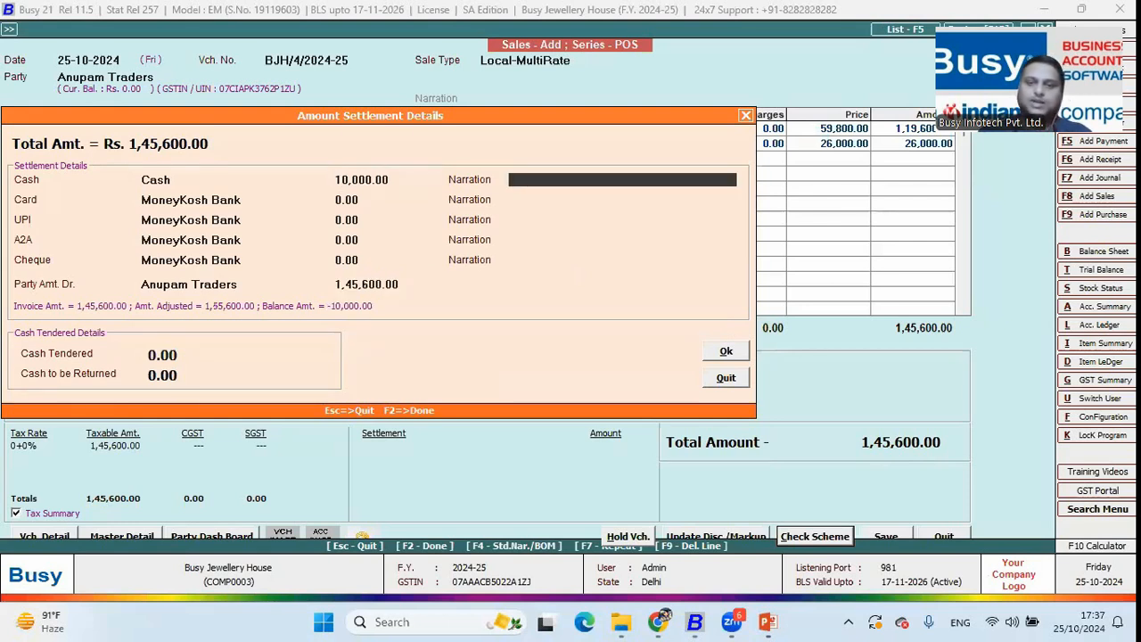
pyautogui.press('Return')
pyautogui.press('Return')
pyautogui.press('Return')
pyautogui.press('Return')
pyautogui.press('Return')
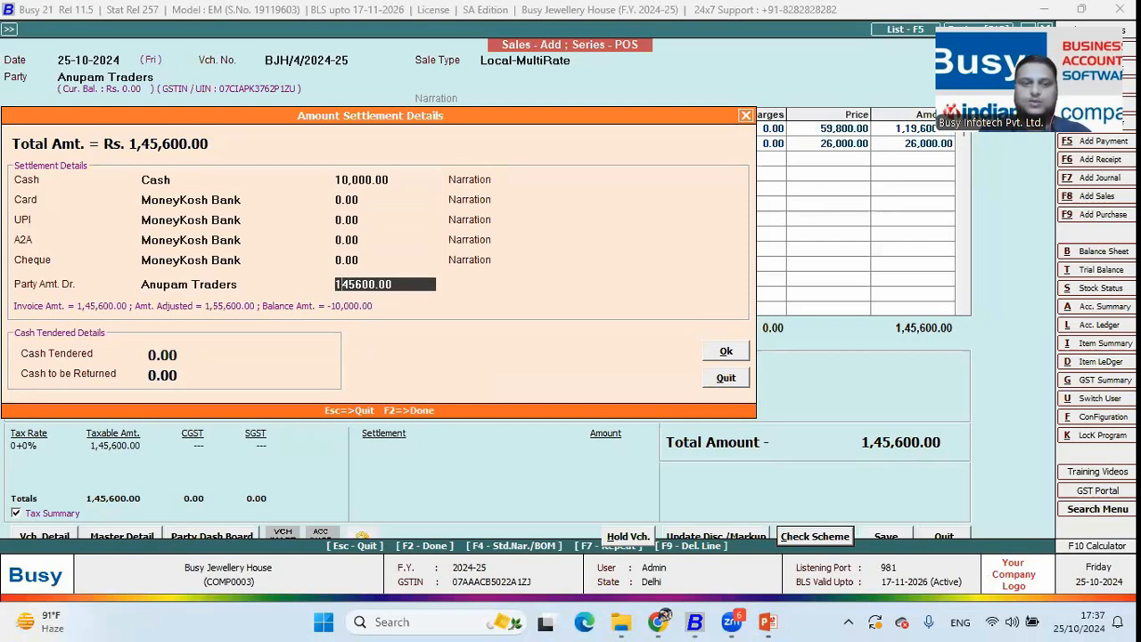
pyautogui.write('135600')
pyautogui.press('Return')
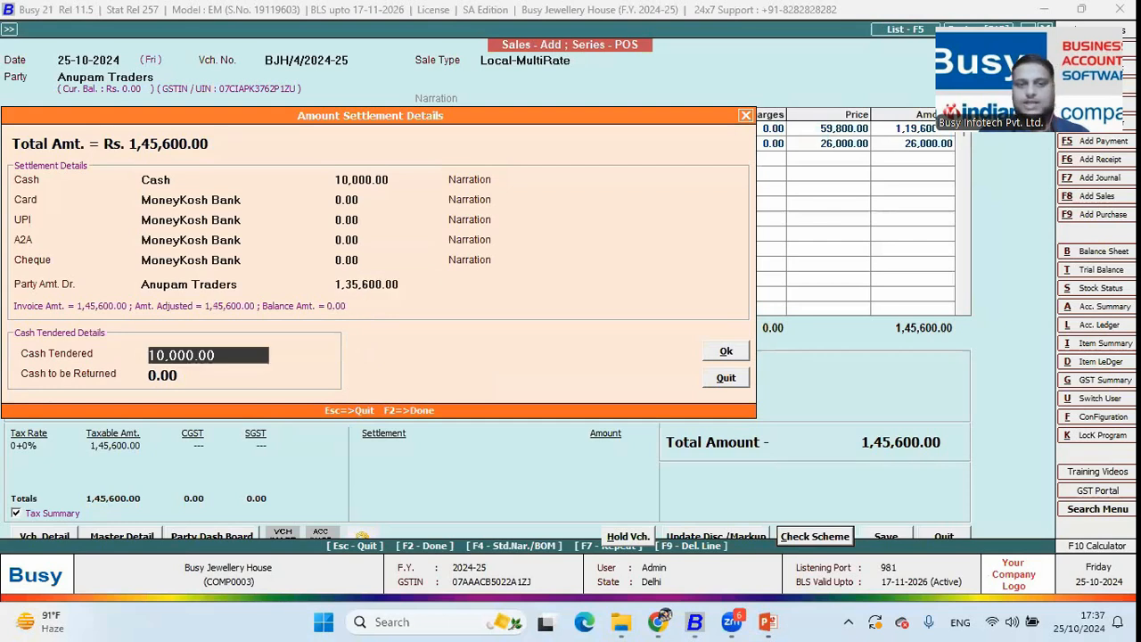
pyautogui.press('Return')
pyautogui.press('Return')
# Accept the invalid-tax warnings and save voucher BJH/4/2024-25 for 1,45,600
pyautogui.press('Left')
pyautogui.press('Right')
pyautogui.press('Left')
pyautogui.press('Return')
pyautogui.press('Left')
pyautogui.press('Right')
pyautogui.press('Left')
pyautogui.press('Return')
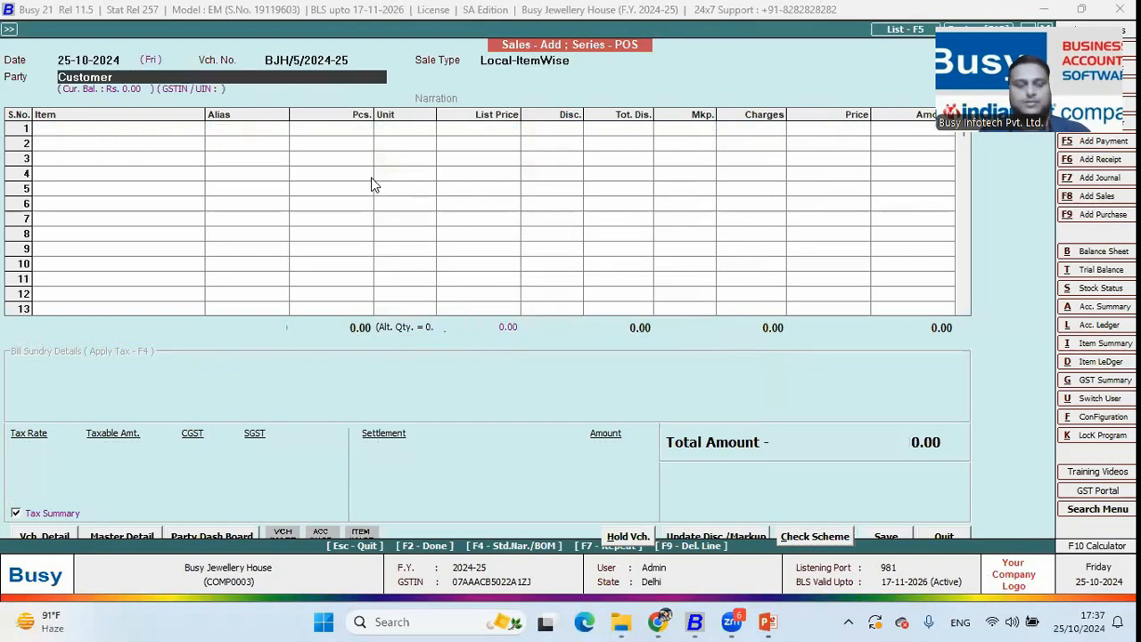
pyautogui.press('Escape')
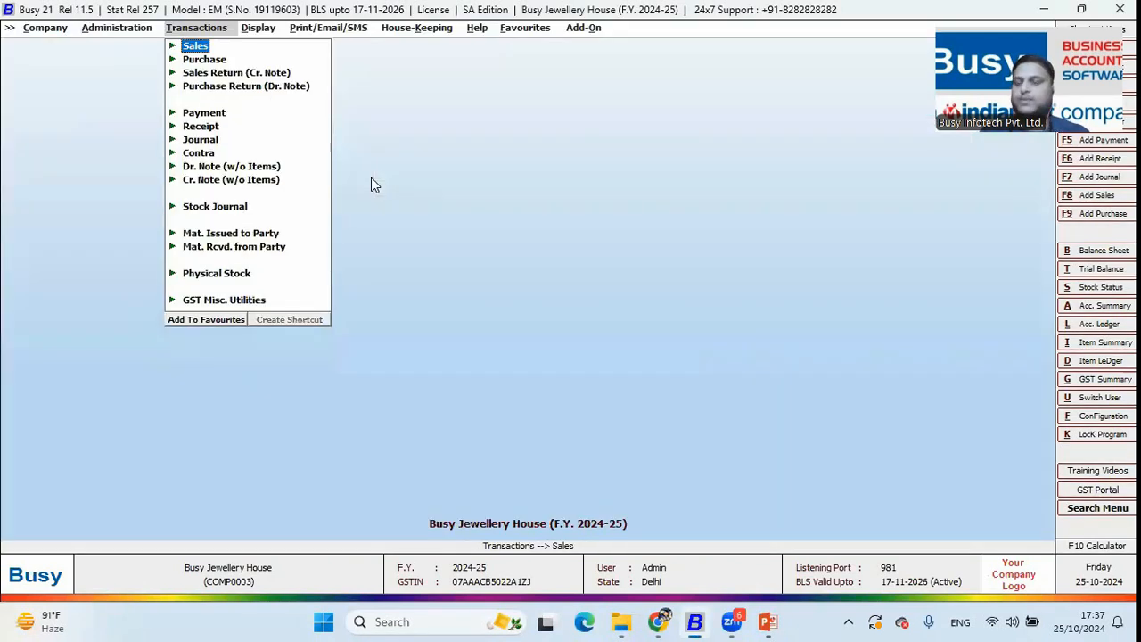
# Open Outstanding Analysis > Bills Receivable for All Accounts, bill-wise combined
pyautogui.press('Right')
pyautogui.press('Up')
pyautogui.press('Up')
pyautogui.press('Up')
pyautogui.press('Up')
pyautogui.press('Up')
pyautogui.press('Up')
pyautogui.press('Up')
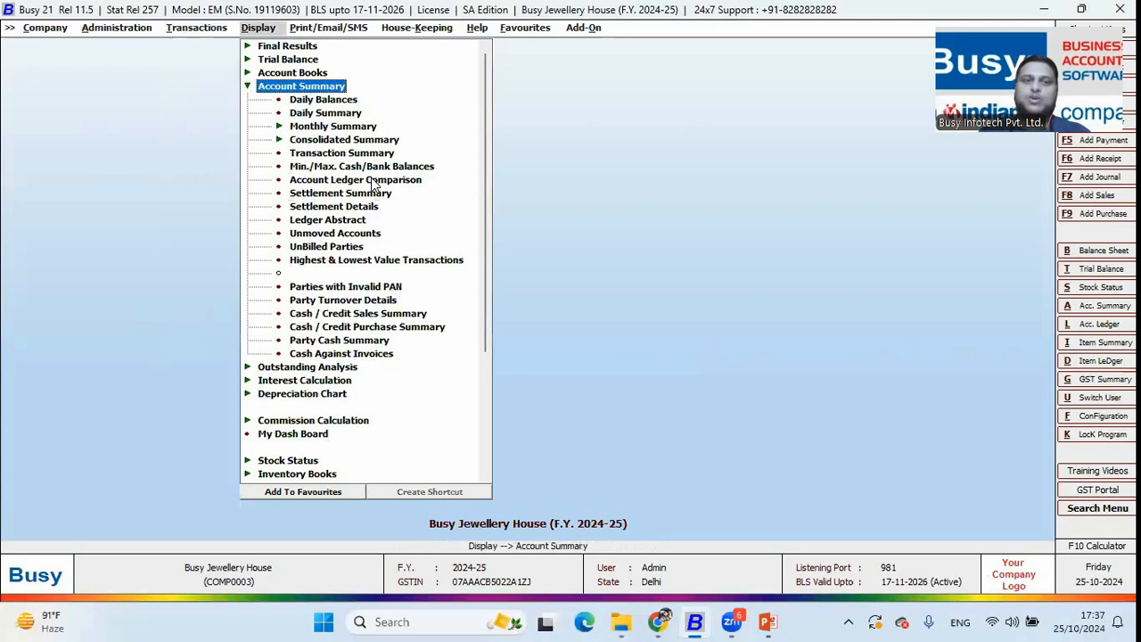
pyautogui.press('Left')
pyautogui.press('Down')
pyautogui.press('Right')
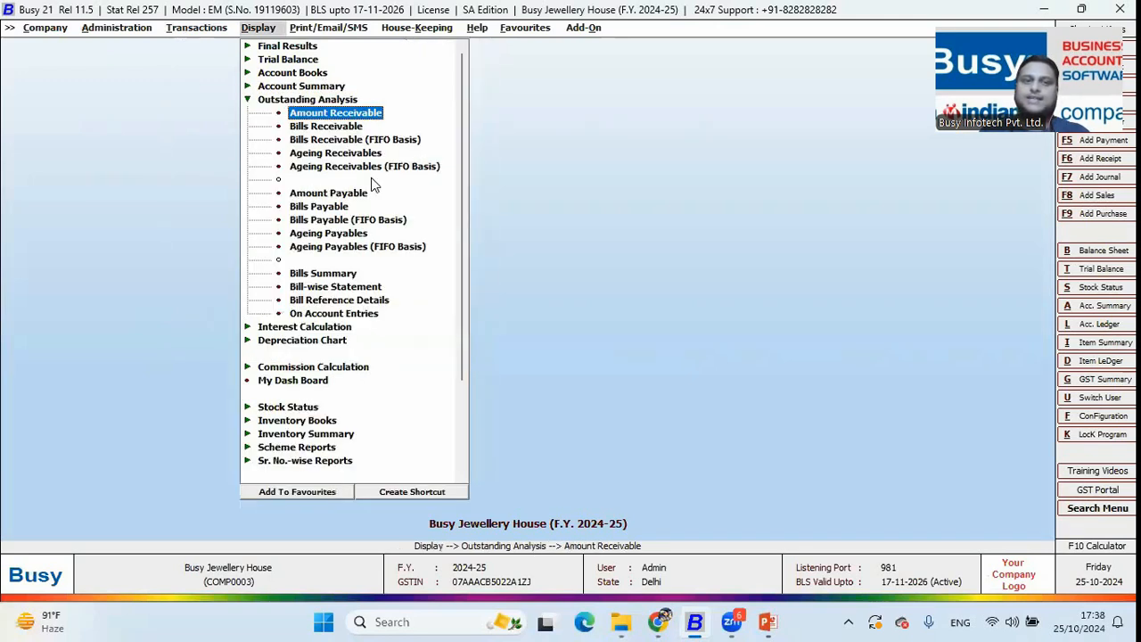
pyautogui.press('Down')
pyautogui.press('Return')
pyautogui.press('Right')
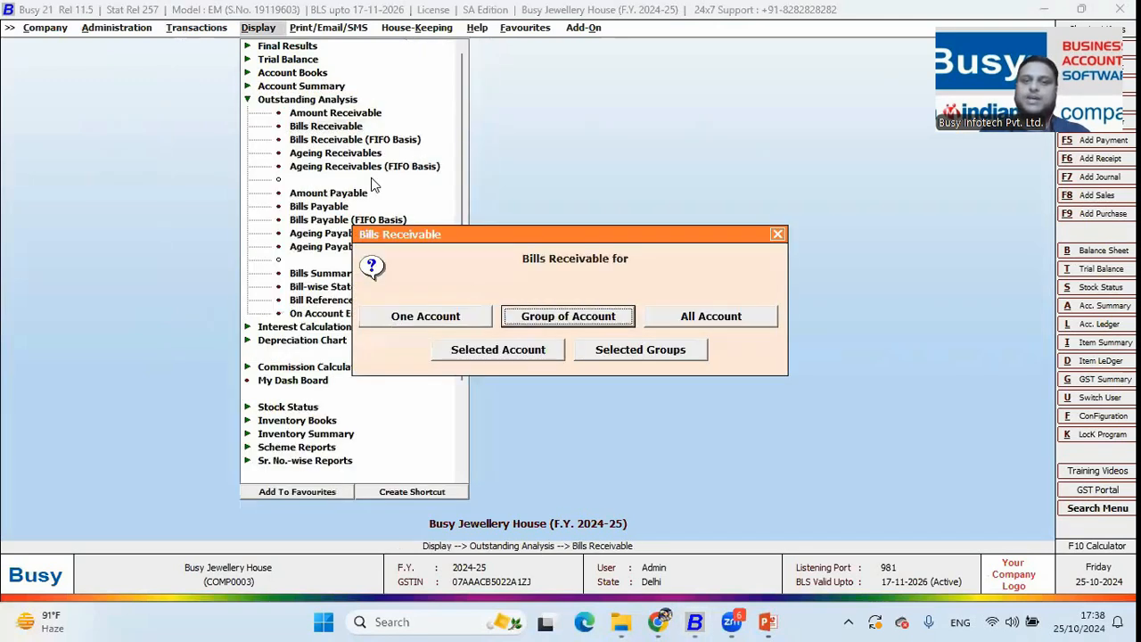
pyautogui.press('Right')
pyautogui.press('Return')
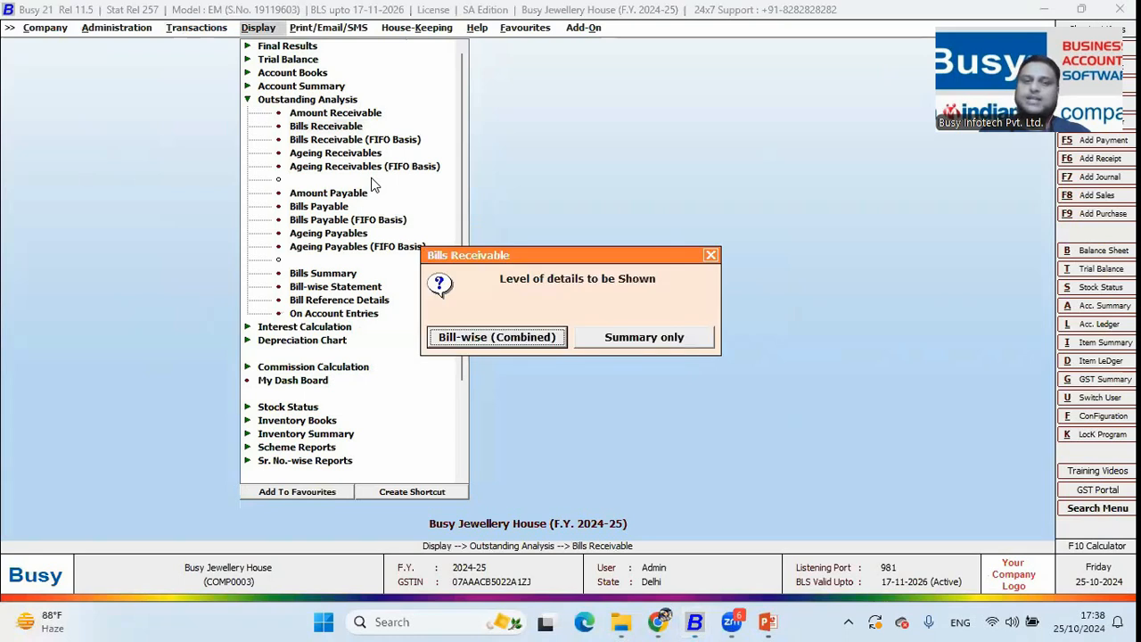
pyautogui.press('Return')
pyautogui.press('Return')
pyautogui.press('Return')
pyautogui.press('Return')
pyautogui.press('F2')
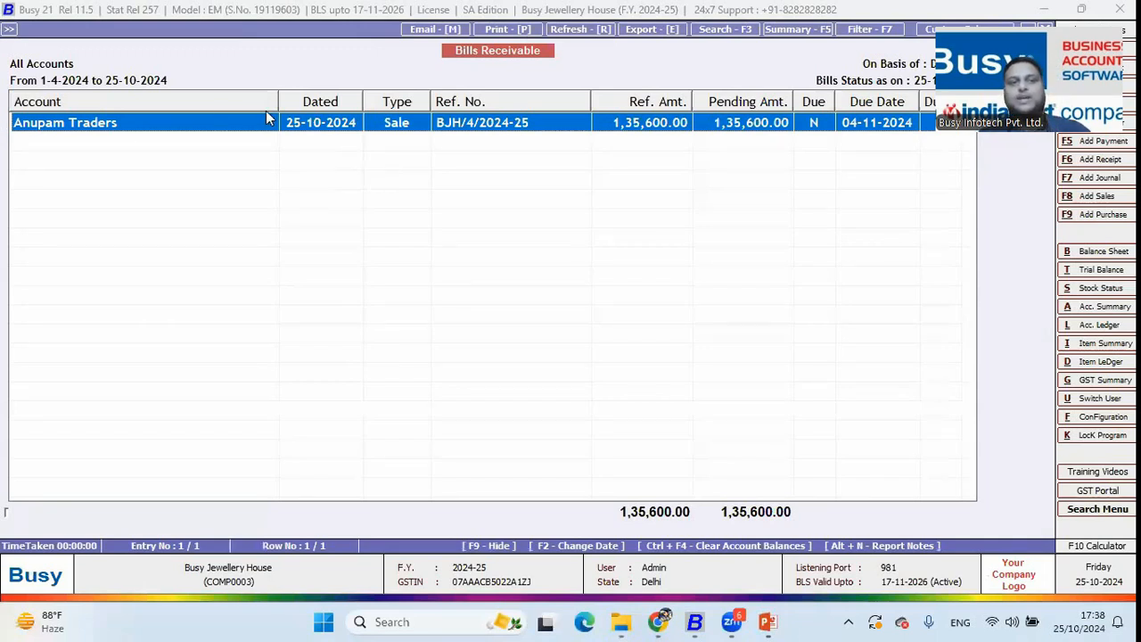
# Narrow the Account column, review Anupam Traders' 1,35,600 due 04-11-2024, then close the report
pyautogui.moveTo(277, 103); pyautogui.dragTo(151, 100)
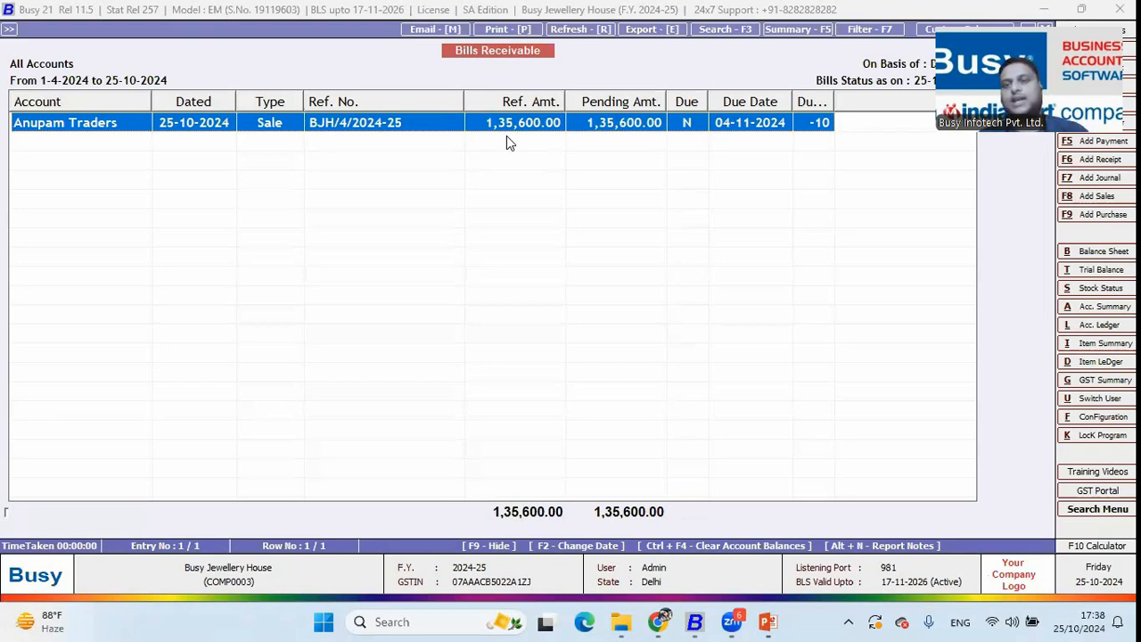
pyautogui.press('Escape')
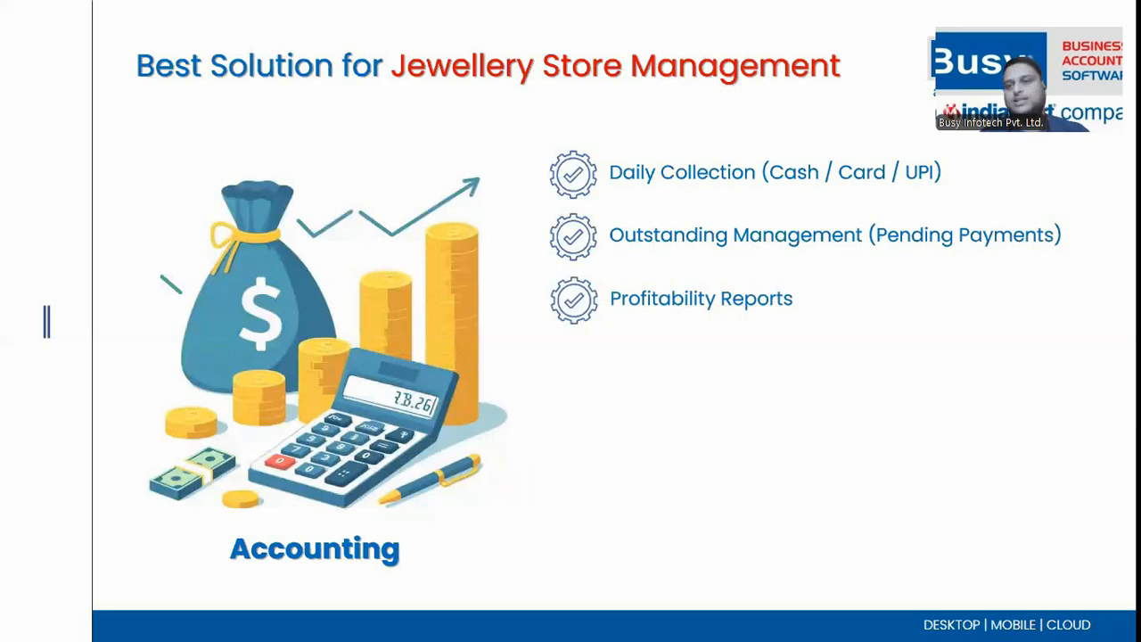
pyautogui.hotkey('alt', 'Tab')
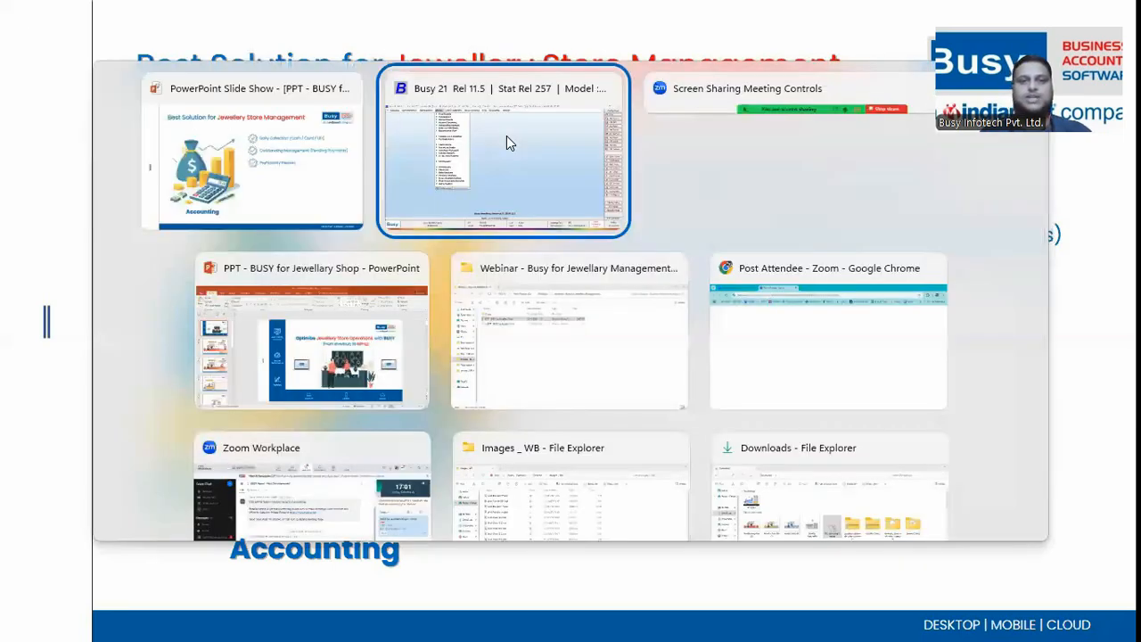
pyautogui.press('Down')
pyautogui.press('Down')
pyautogui.press('Down')
pyautogui.press('Down')
pyautogui.press('Down')
pyautogui.press('Down')
pyautogui.press('Down')
pyautogui.press('Down')
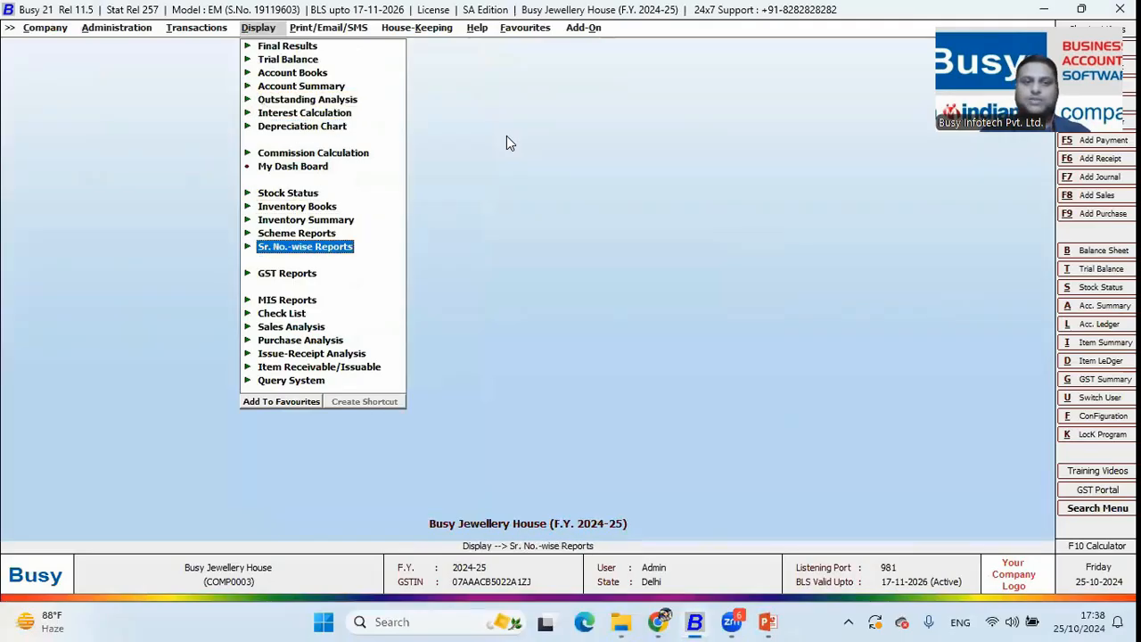
# Open MIS Reports > Profitability > Bill-wise and review bill rows including BJH/3/2024-25
pyautogui.press('Down')
pyautogui.press('Down')
pyautogui.press('Down')
pyautogui.press('Up')
pyautogui.press('Return')
pyautogui.press('Down')
pyautogui.press('Down')
pyautogui.press('Down')
pyautogui.press('Return')
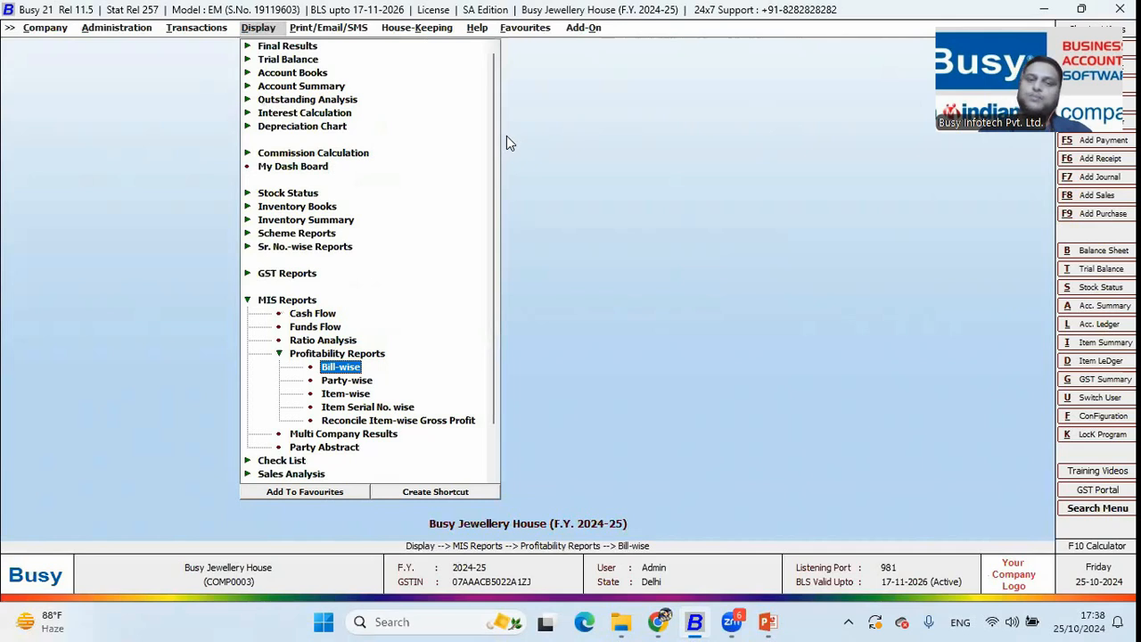
pyautogui.press('Down')
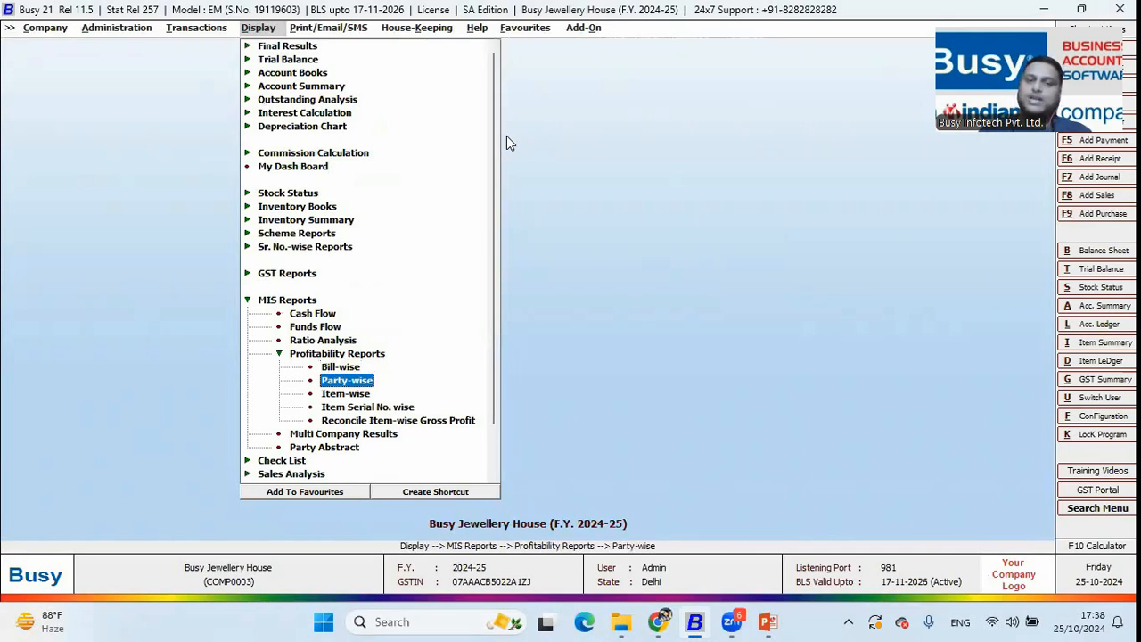
pyautogui.press('Down')
pyautogui.press('Down')
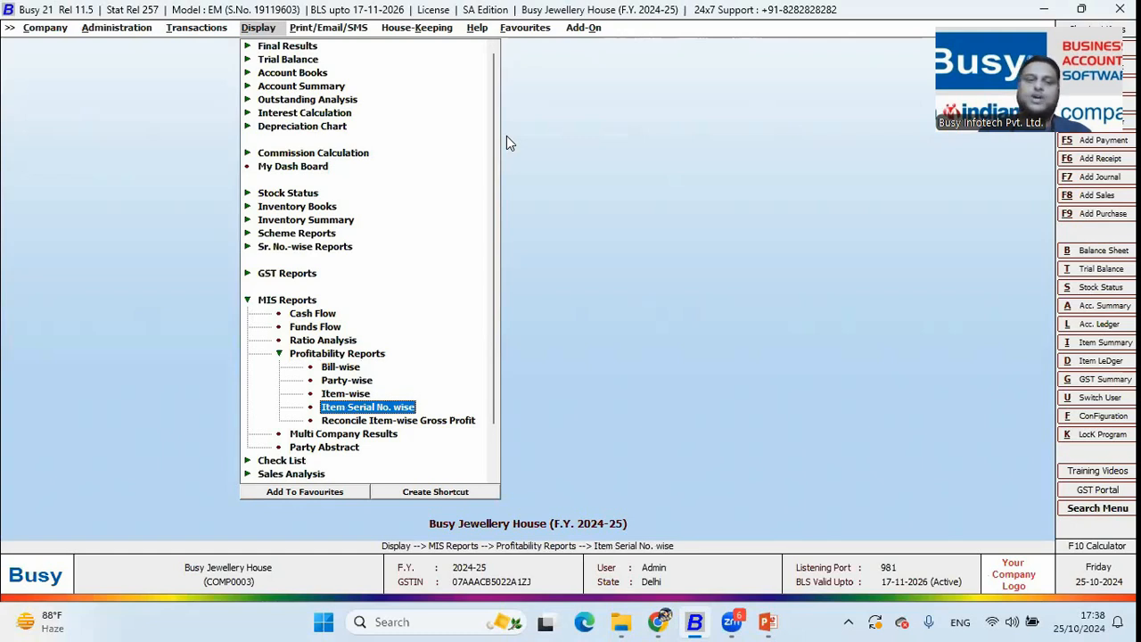
pyautogui.press('Up')
pyautogui.press('Up')
pyautogui.press('Up')
pyautogui.press('Return')
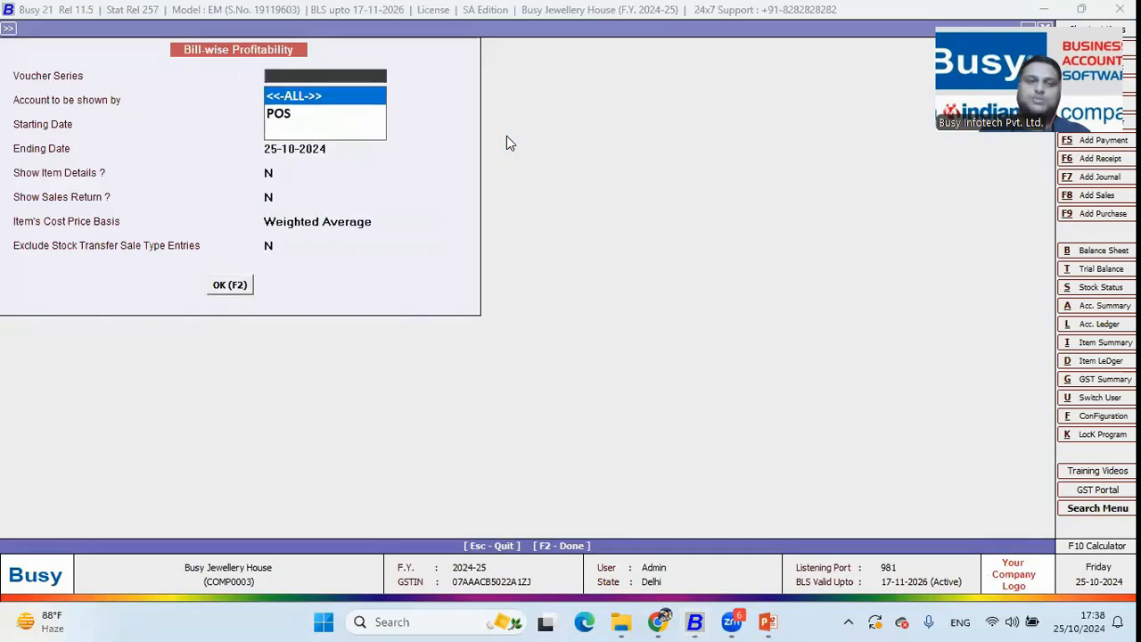
pyautogui.press('Return')
pyautogui.press('Return')
pyautogui.press('Return')
pyautogui.press('Return')
pyautogui.press('Return')
pyautogui.press('Return')
pyautogui.press('Return')
pyautogui.press('Return')
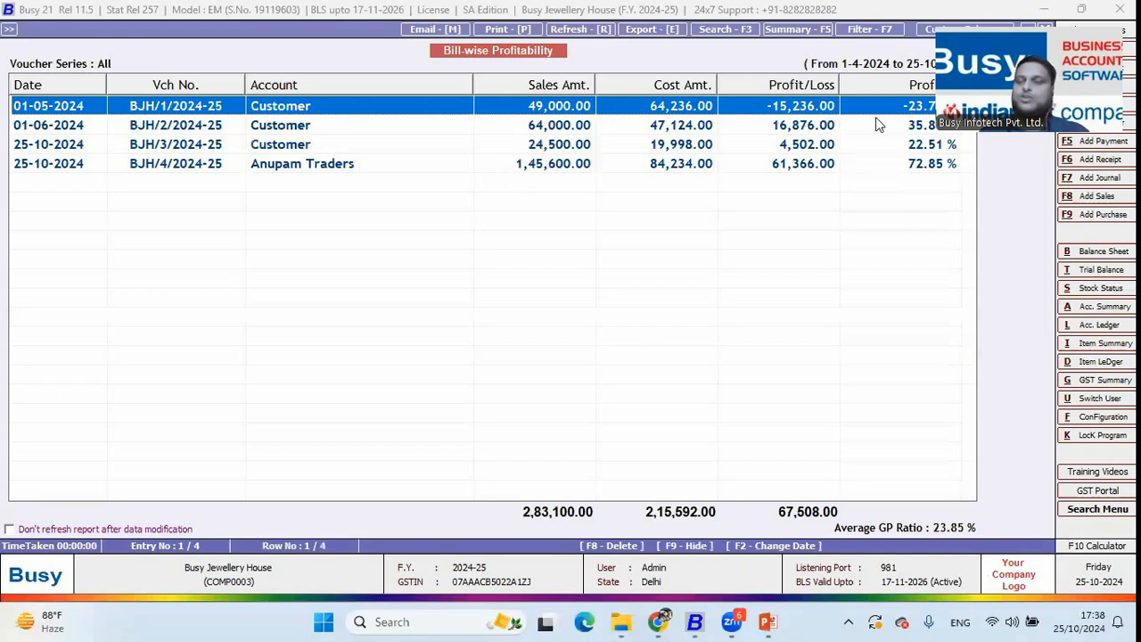
pyautogui.click(815, 126)
pyautogui.click(809, 147)
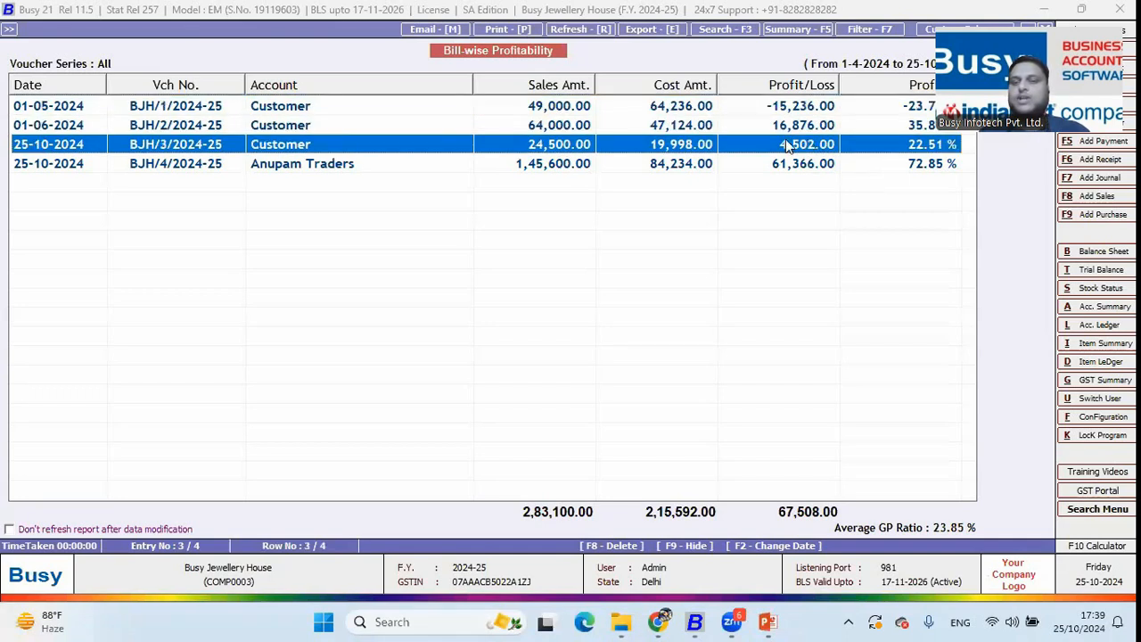
# Run Item-wise profitability for all vouchers, sort by Gross Profit highest first, then close it
pyautogui.press('Escape')
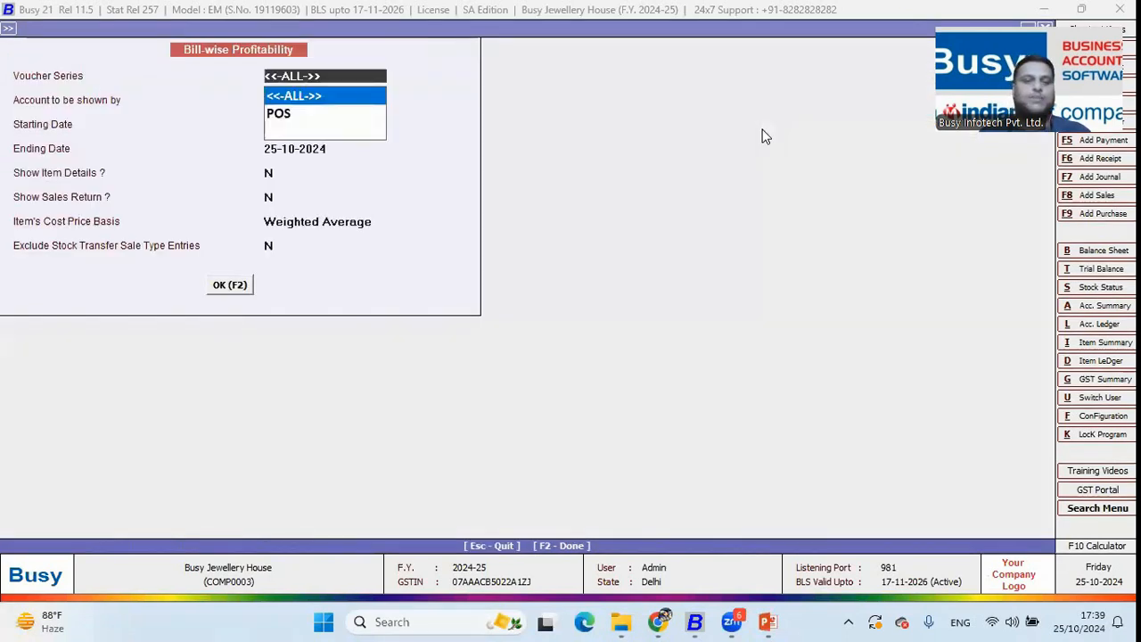
pyautogui.press('Escape')
pyautogui.press('Down')
pyautogui.press('Down')
pyautogui.press('Return')
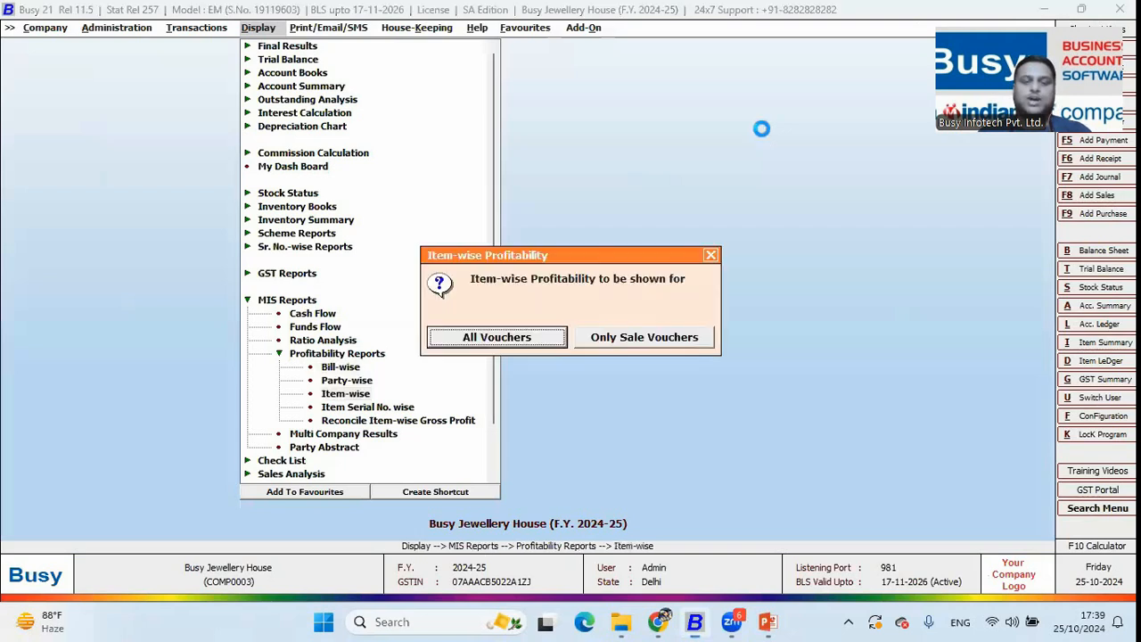
pyautogui.press('Return')
pyautogui.press('Return')
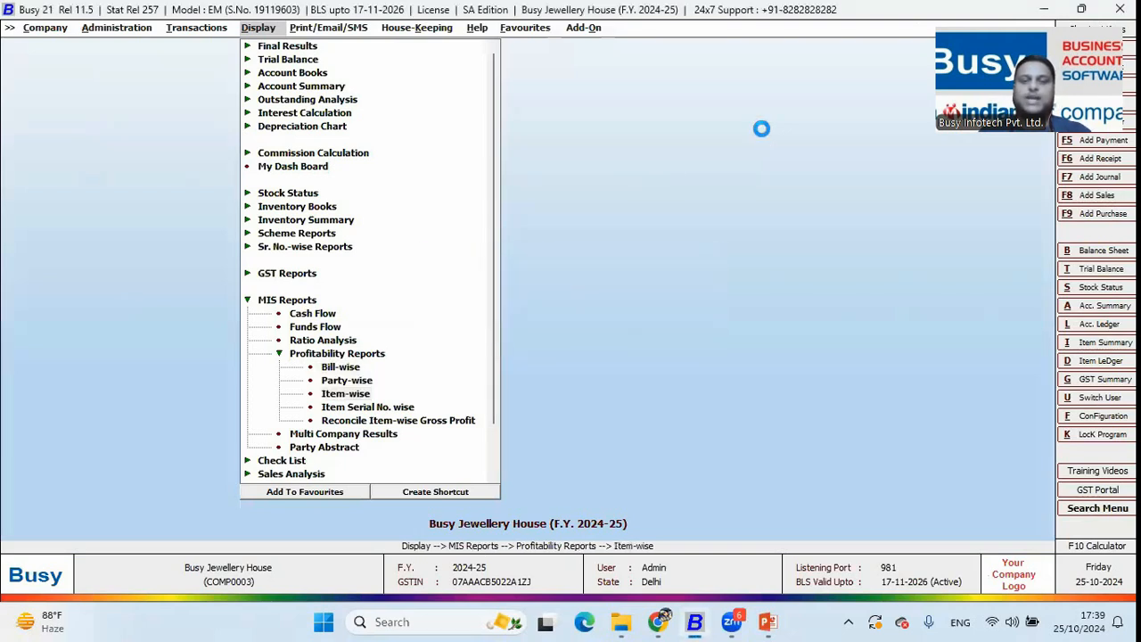
pyautogui.press('Return')
pyautogui.press('Return')
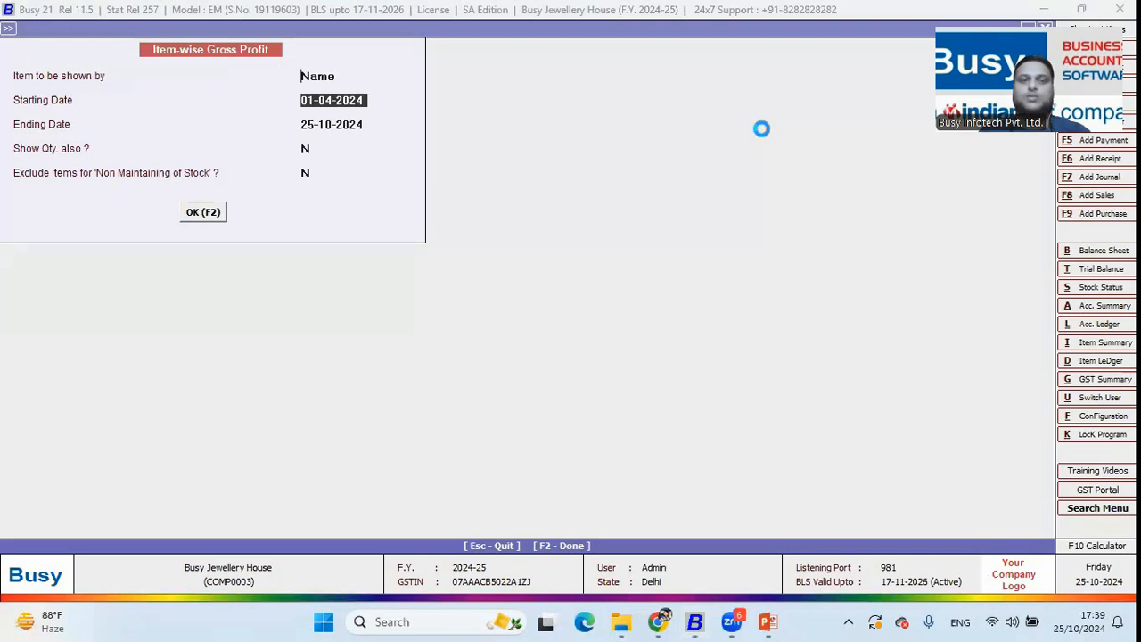
pyautogui.press('Return')
pyautogui.press('Return')
pyautogui.press('Return')
pyautogui.press('Return')
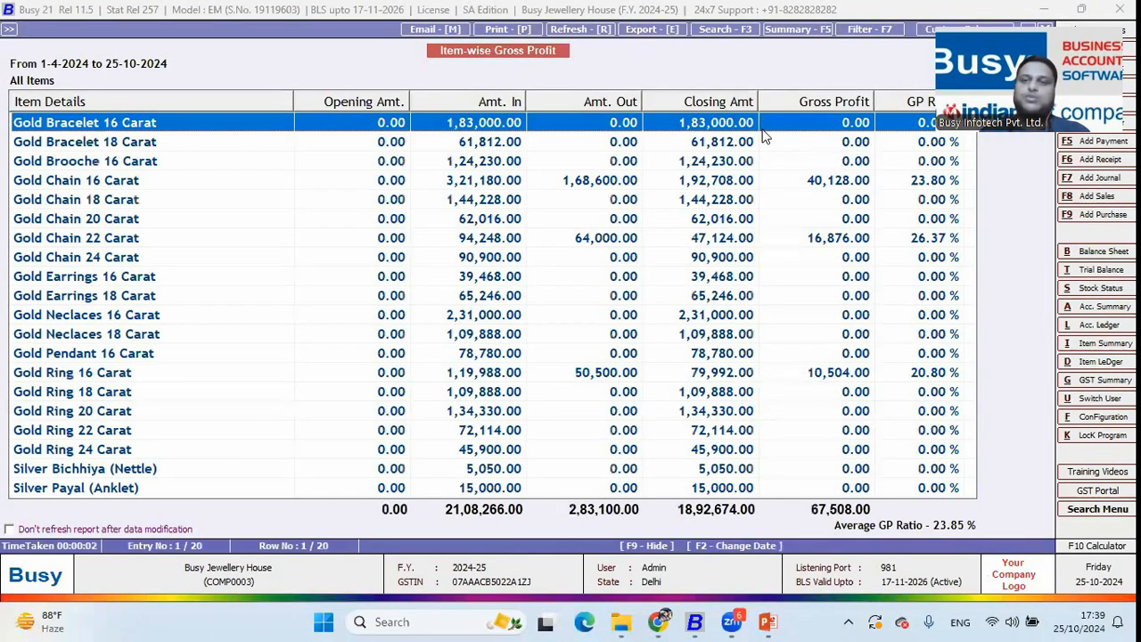
pyautogui.click(832, 104)
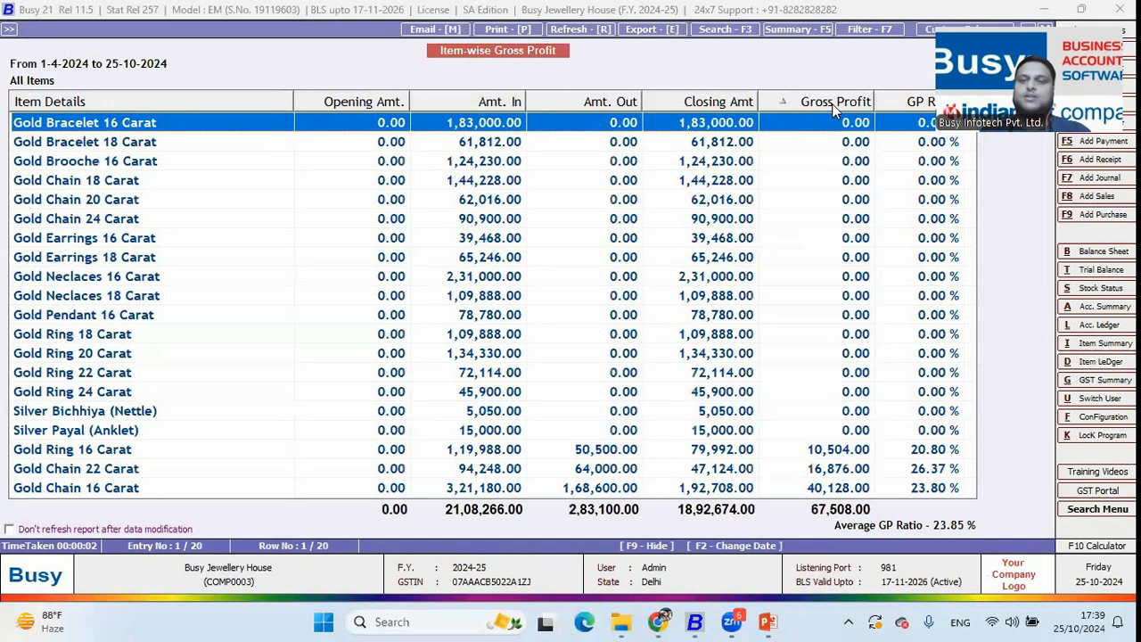
pyautogui.click(832, 103)
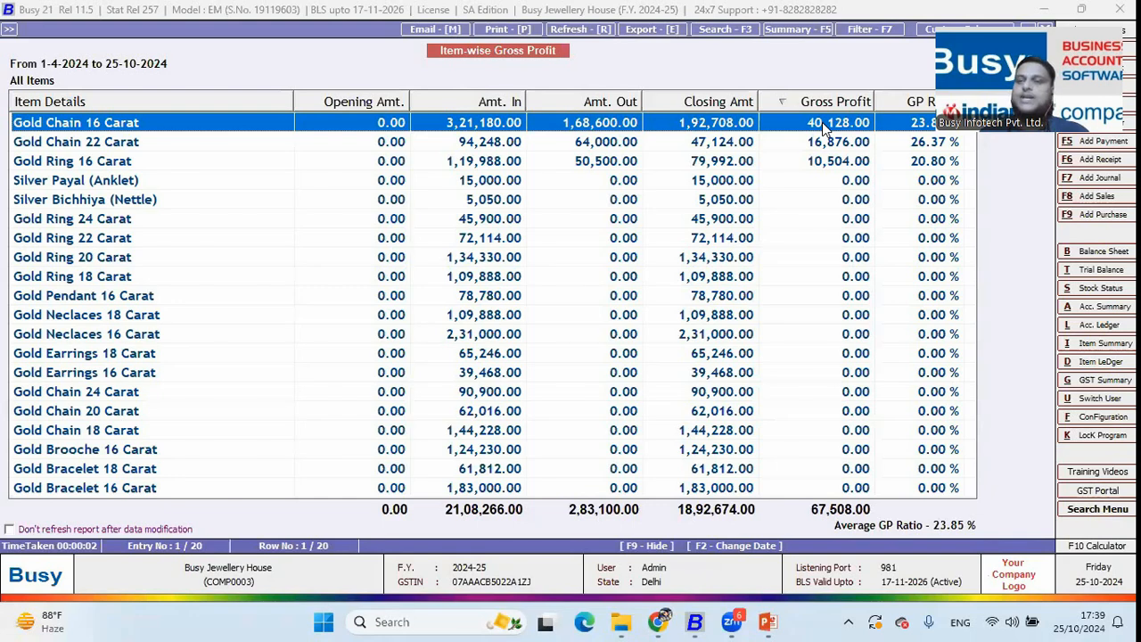
pyautogui.press('Escape')
pyautogui.press('Escape')
pyautogui.press('Escape')
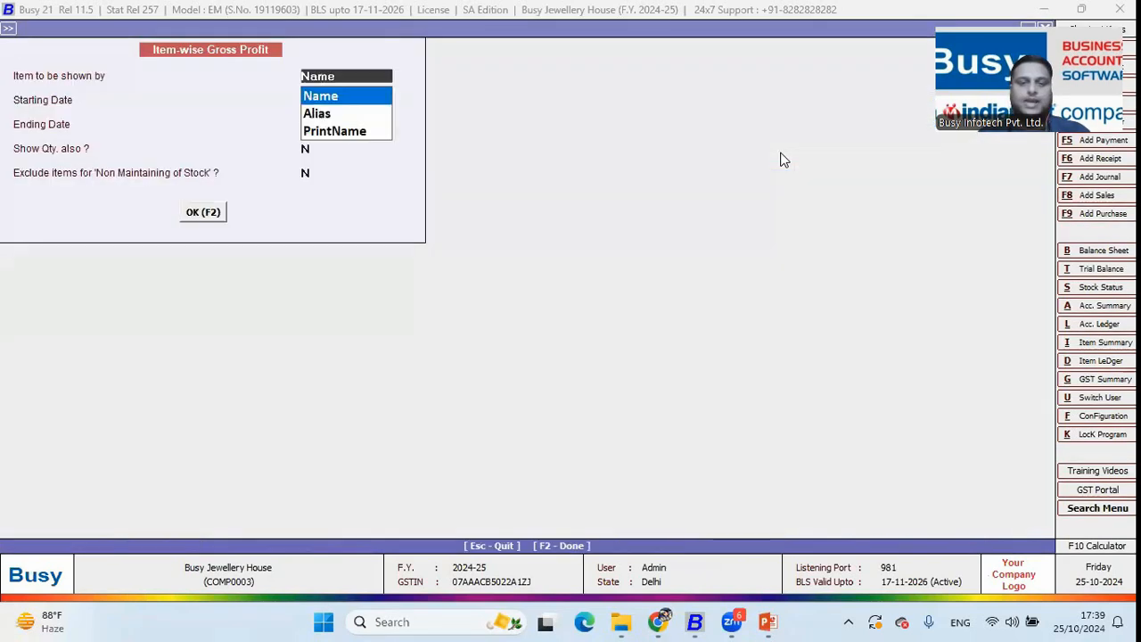
pyautogui.press('Escape')
# Review the detailed Item Serial No. profitability for all items, checking serial 16K600's profit/loss
pyautogui.press('Down')
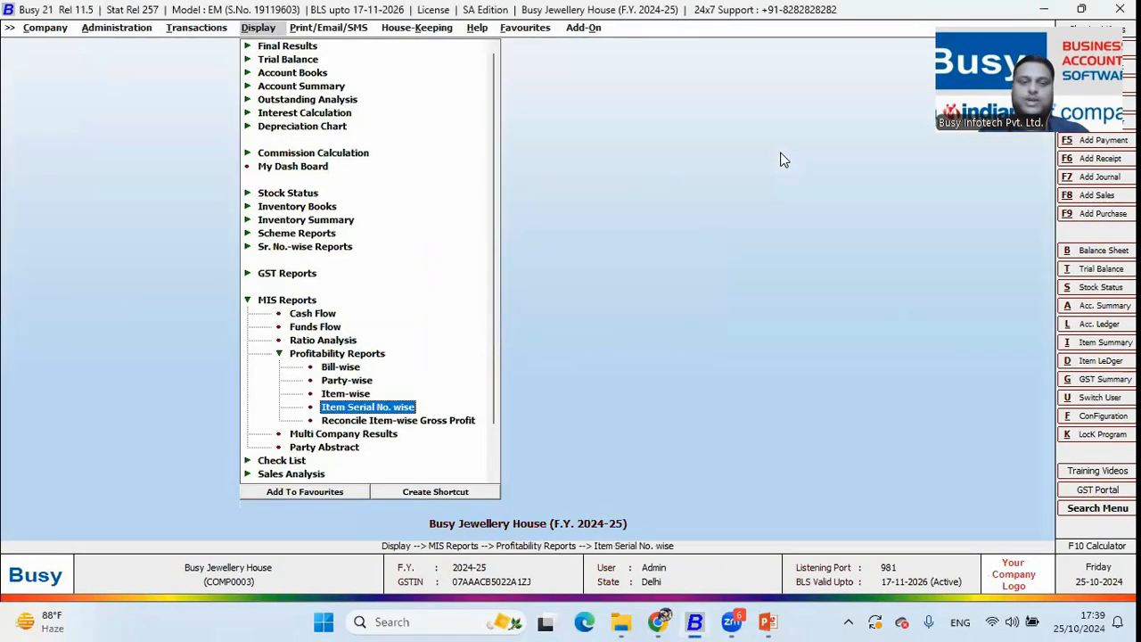
pyautogui.press('Return')
pyautogui.press('Down')
pyautogui.press('Return')
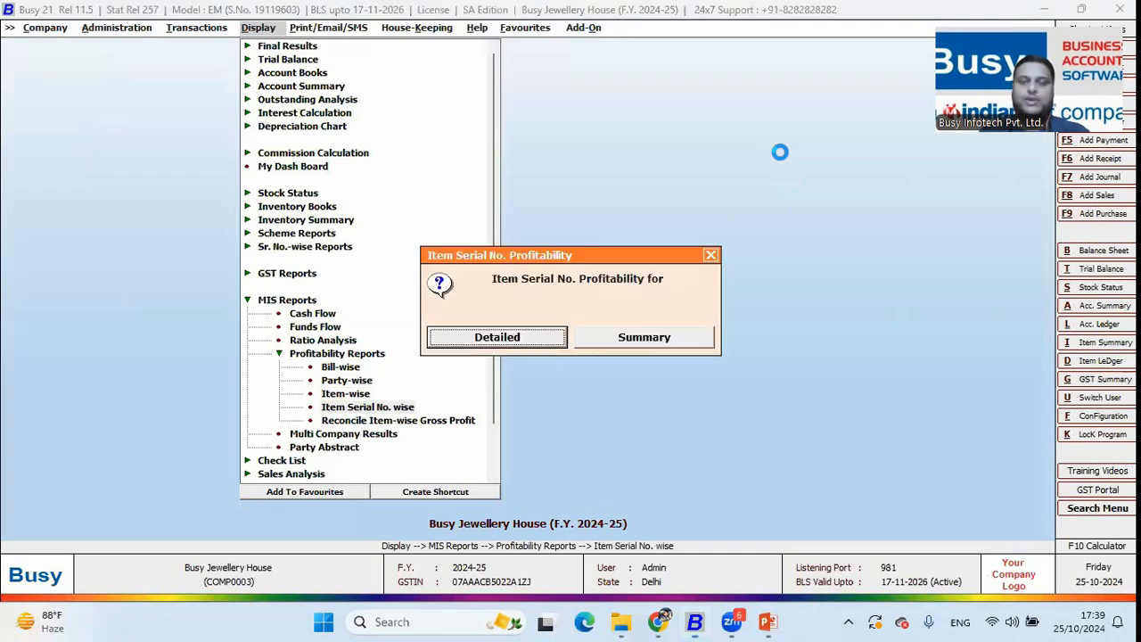
pyautogui.press('Return')
pyautogui.press('Return')
pyautogui.press('F2')
pyautogui.press('Down')
pyautogui.press('Down')
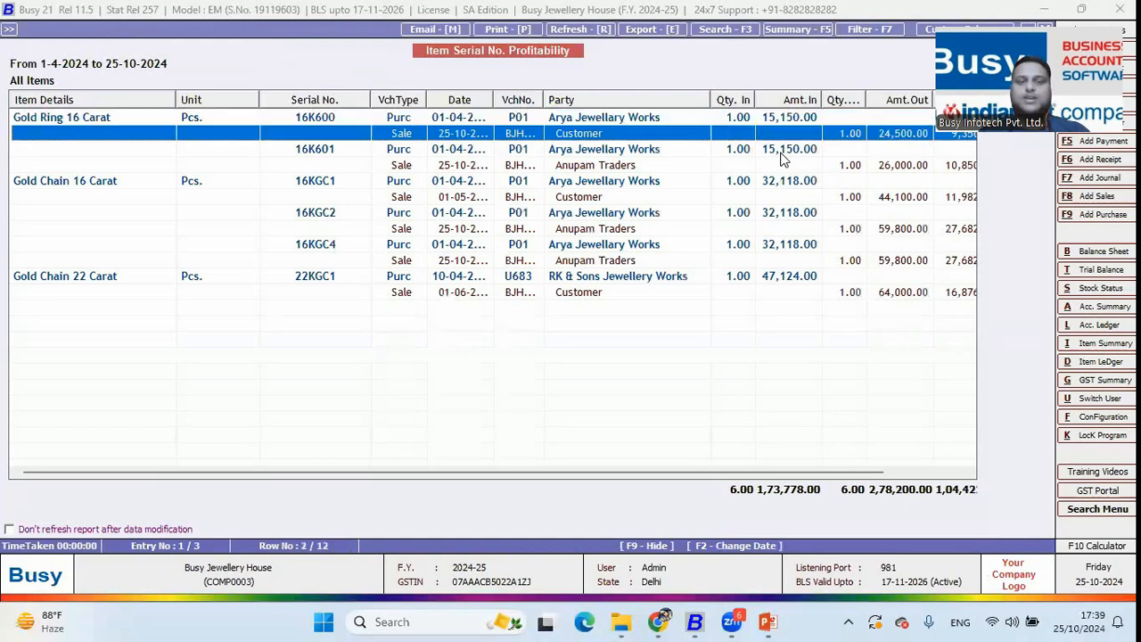
pyautogui.press('Up')
pyautogui.press('Up')
pyautogui.press('Right')
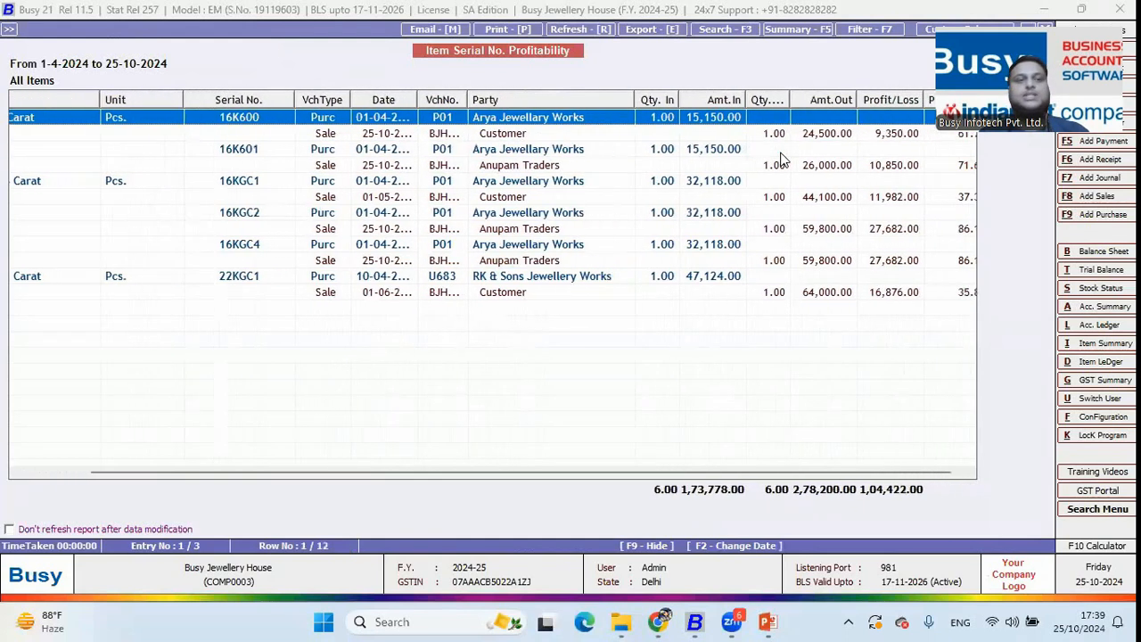
pyautogui.press('Down')
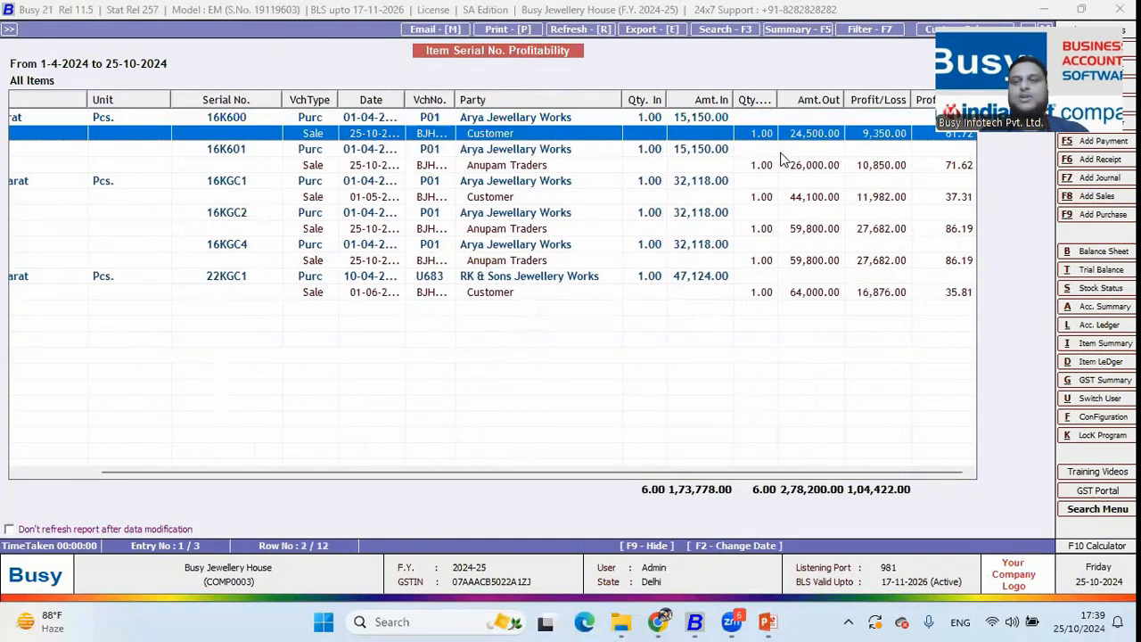
pyautogui.press('Left')
pyautogui.press('Left')
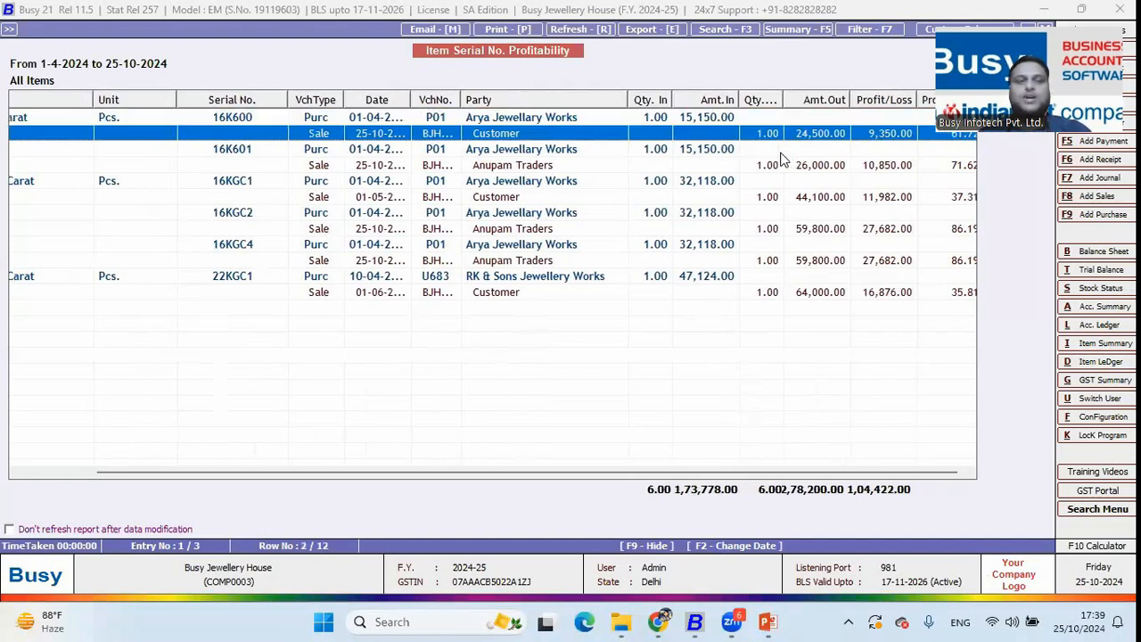
pyautogui.press('Up')
pyautogui.press('Left')
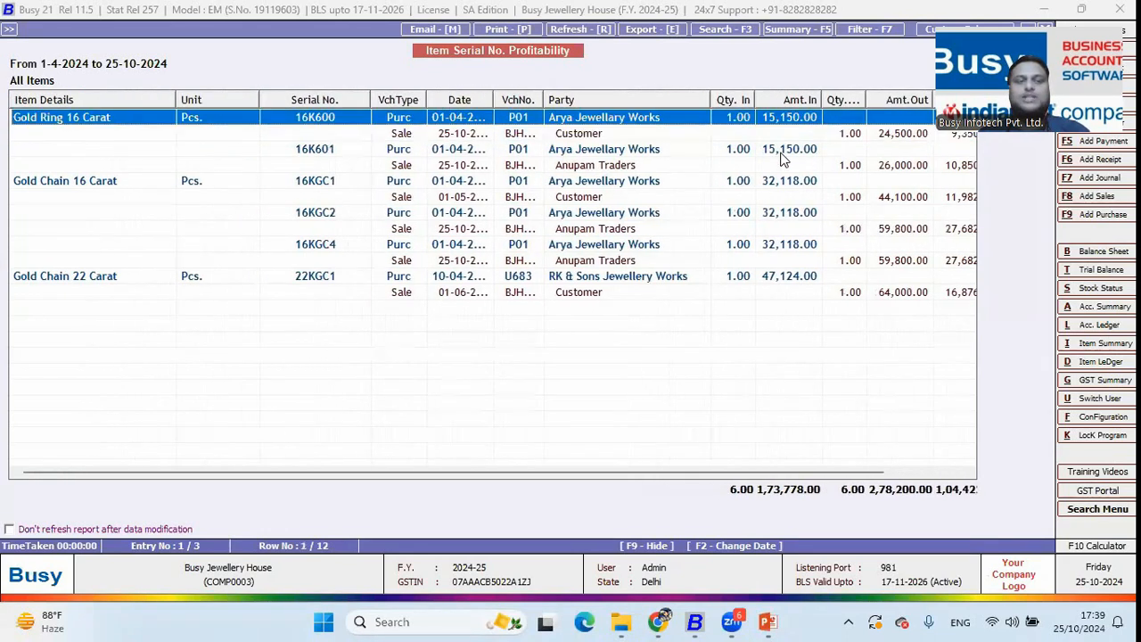
pyautogui.press('Right')
pyautogui.press('Right')
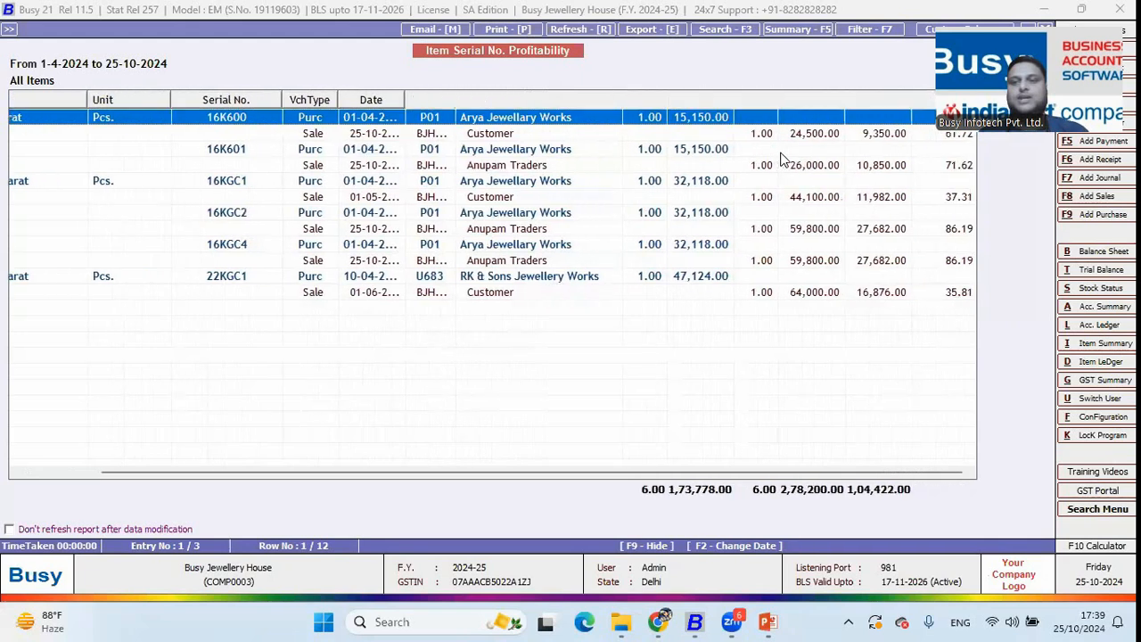
pyautogui.press('Down')
pyautogui.press('Down')
pyautogui.press('Down')
pyautogui.press('Down')
pyautogui.press('Down')
pyautogui.press('Down')
pyautogui.press('Down')
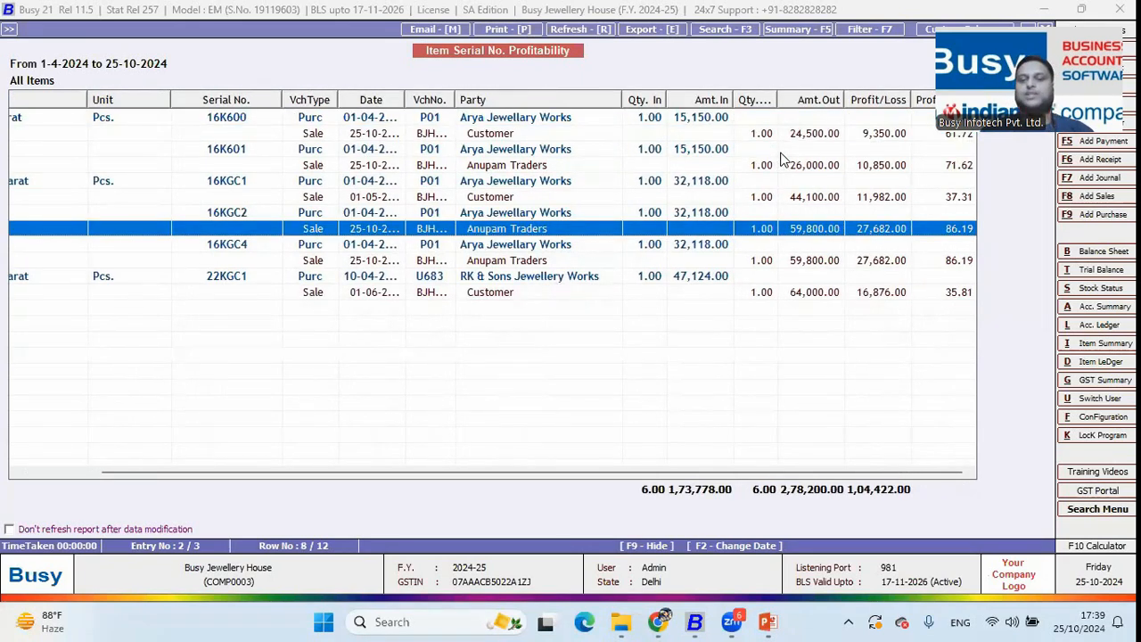
pyautogui.press('Down')
pyautogui.press('Down')
pyautogui.press('Down')
pyautogui.press('Escape')
pyautogui.press('Escape')
pyautogui.press('Escape')
pyautogui.press('Escape')
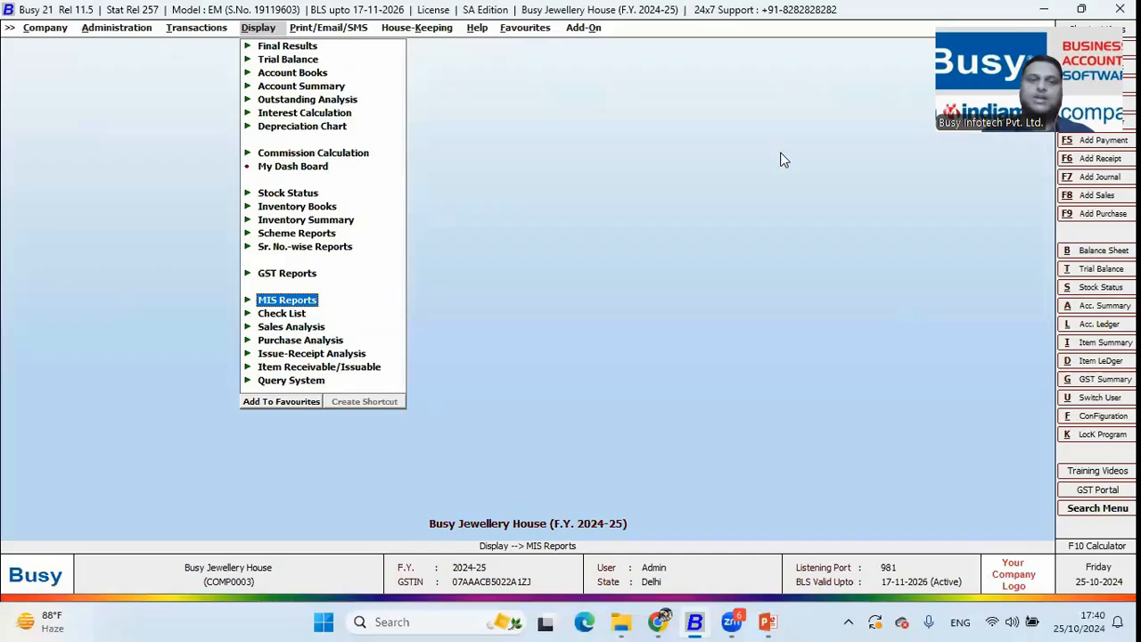
# Save a 1,35,600 receipt from Anupam Traders against bill BJH/4/2024-25, debited to MoneyKosh Bank
pyautogui.press('Left')
pyautogui.press('Down')
pyautogui.press('Down')
pyautogui.press('Down')
pyautogui.press('Up')
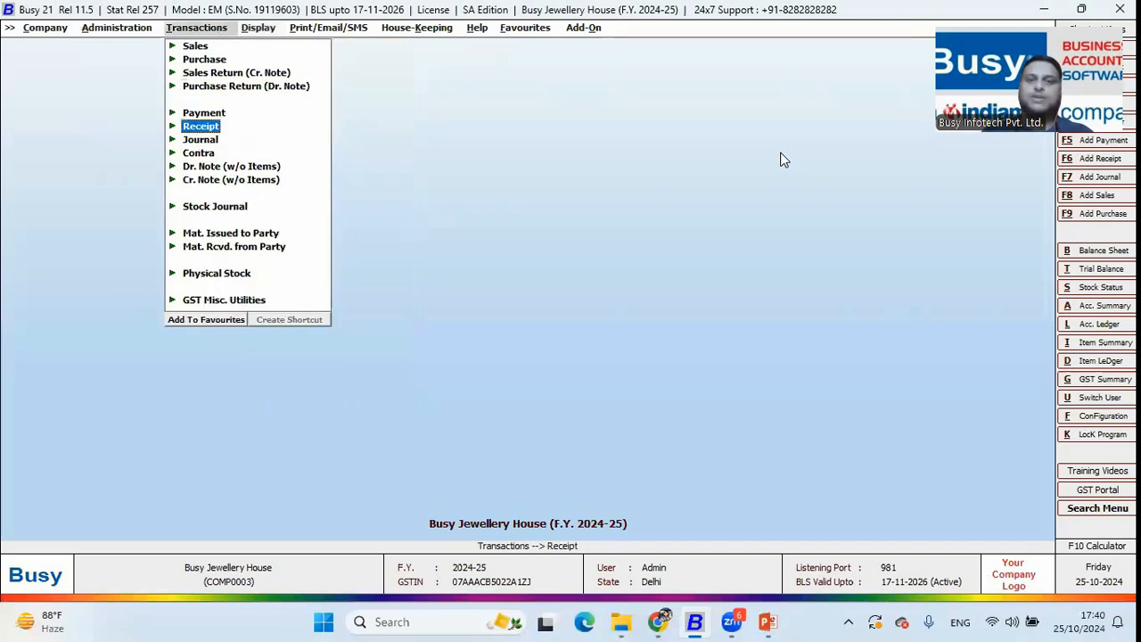
pyautogui.press('Return')
pyautogui.press('Return')
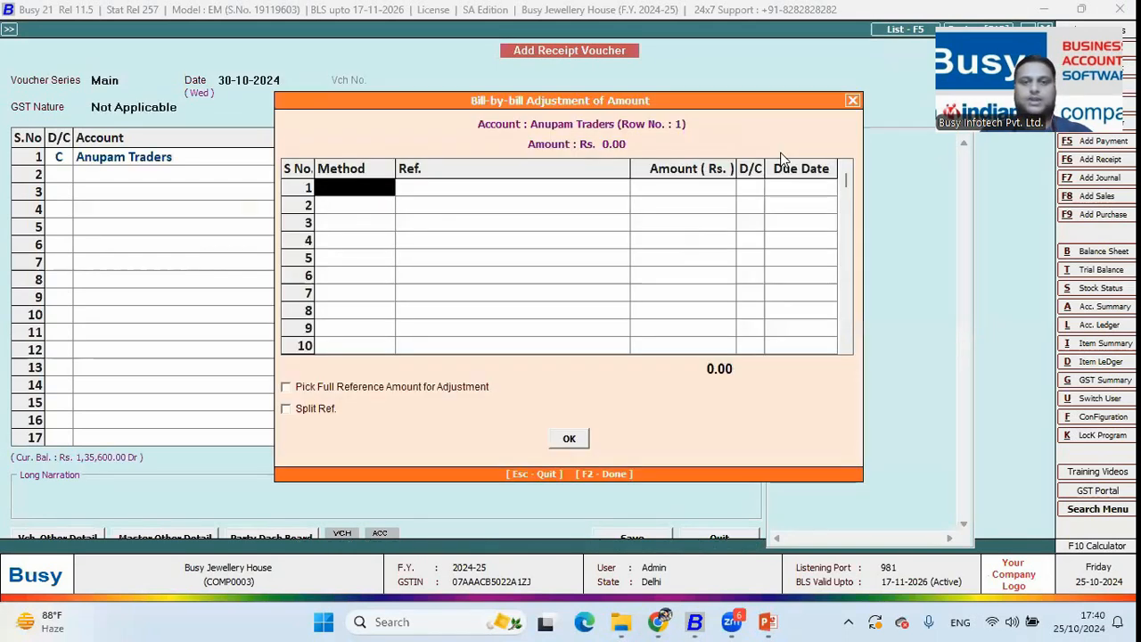
pyautogui.press('Return')
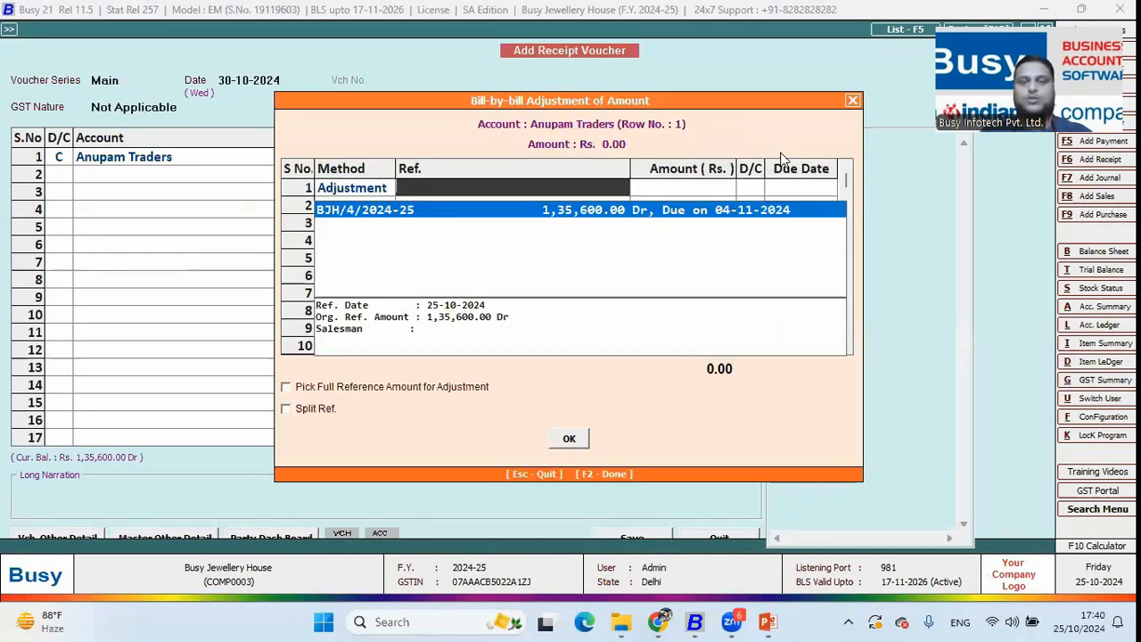
pyautogui.press('Return')
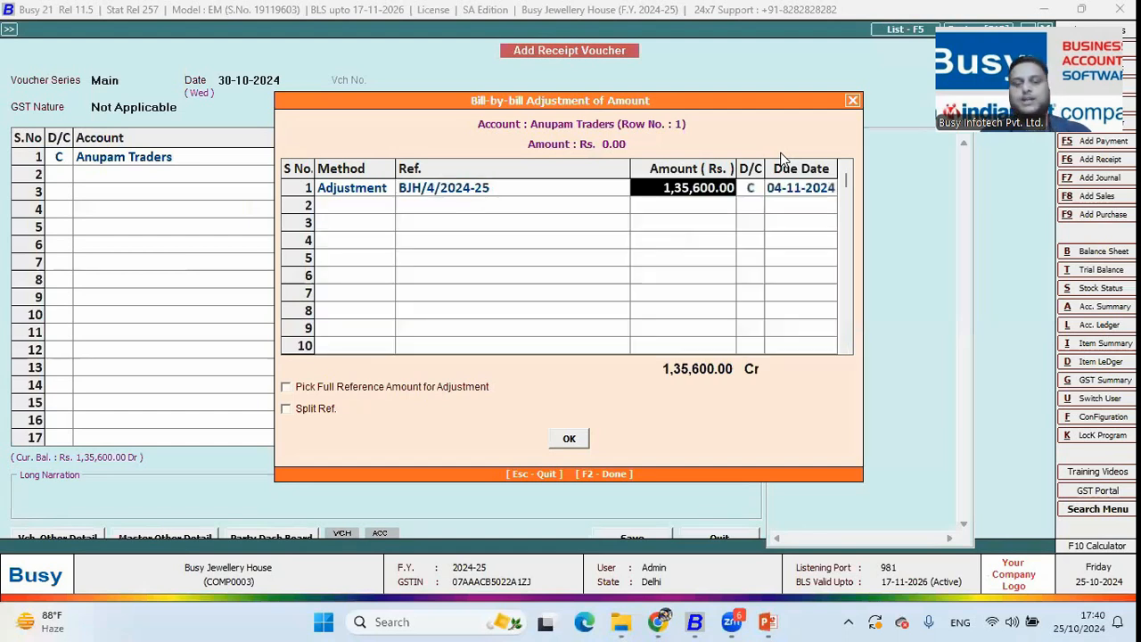
pyautogui.press('Return')
pyautogui.press('Return')
pyautogui.press('Return')
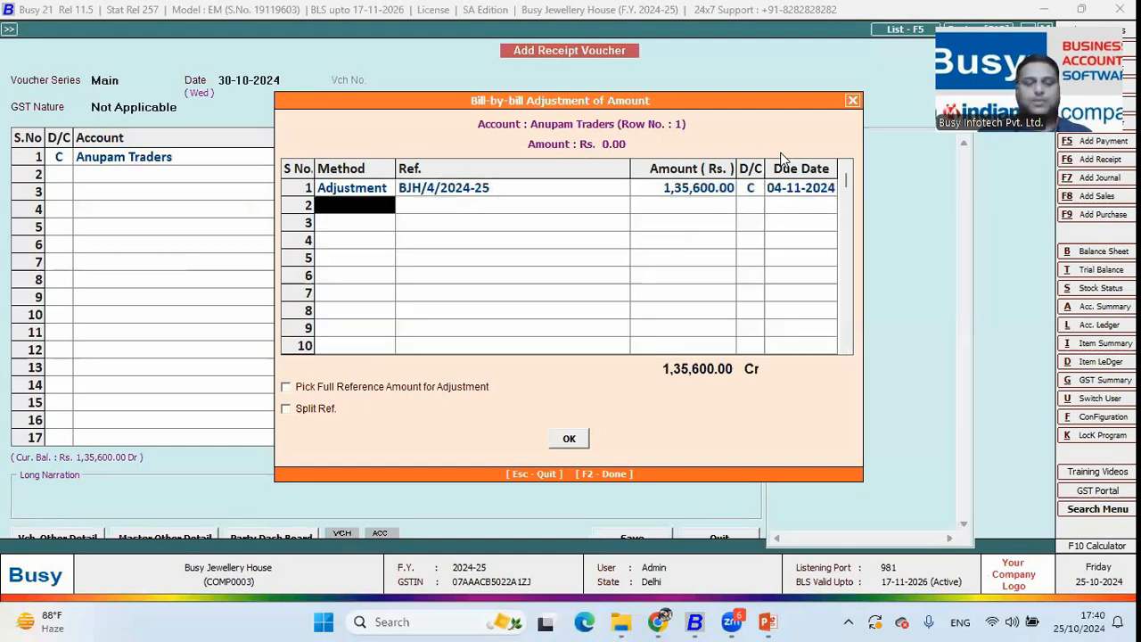
pyautogui.press('Return')
pyautogui.press('Return')
pyautogui.press('Return')
pyautogui.press('Down')
pyautogui.press('Down')
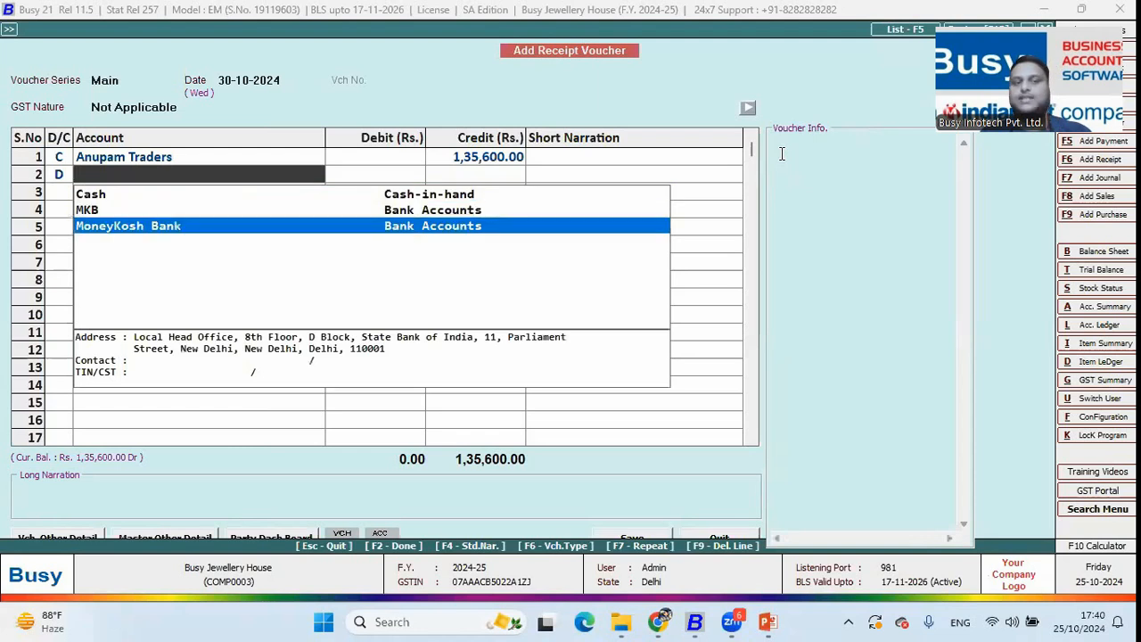
pyautogui.press('Up')
pyautogui.press('Down')
pyautogui.press('Return')
pyautogui.press('Return')
pyautogui.press('Return')
pyautogui.press('Return')
pyautogui.press('Return')
pyautogui.press('Return')
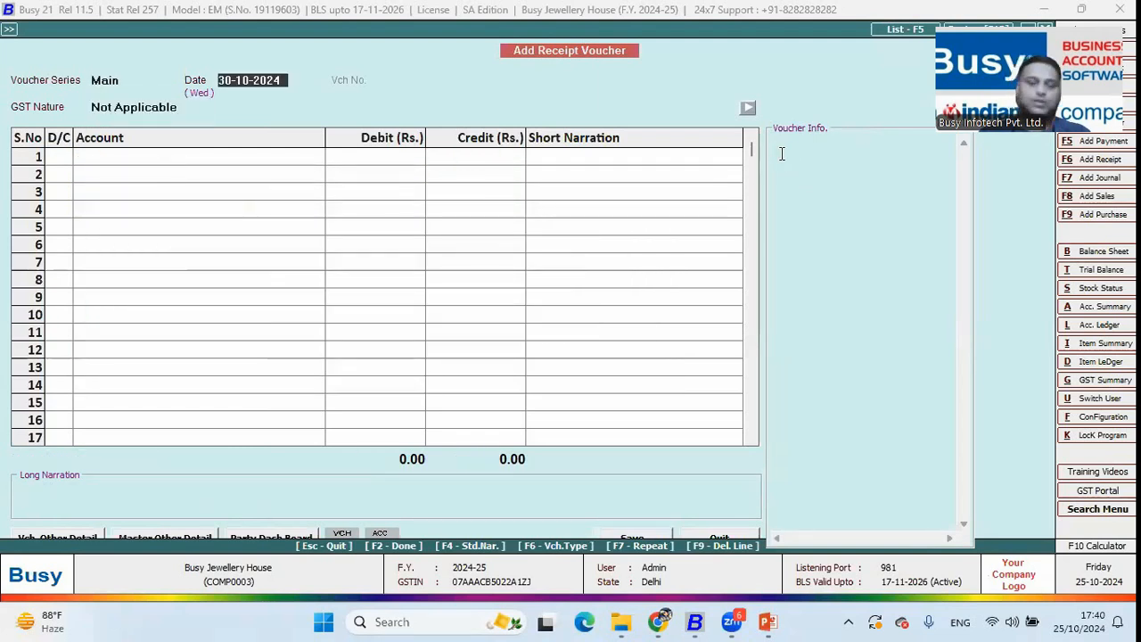
pyautogui.press('Escape')
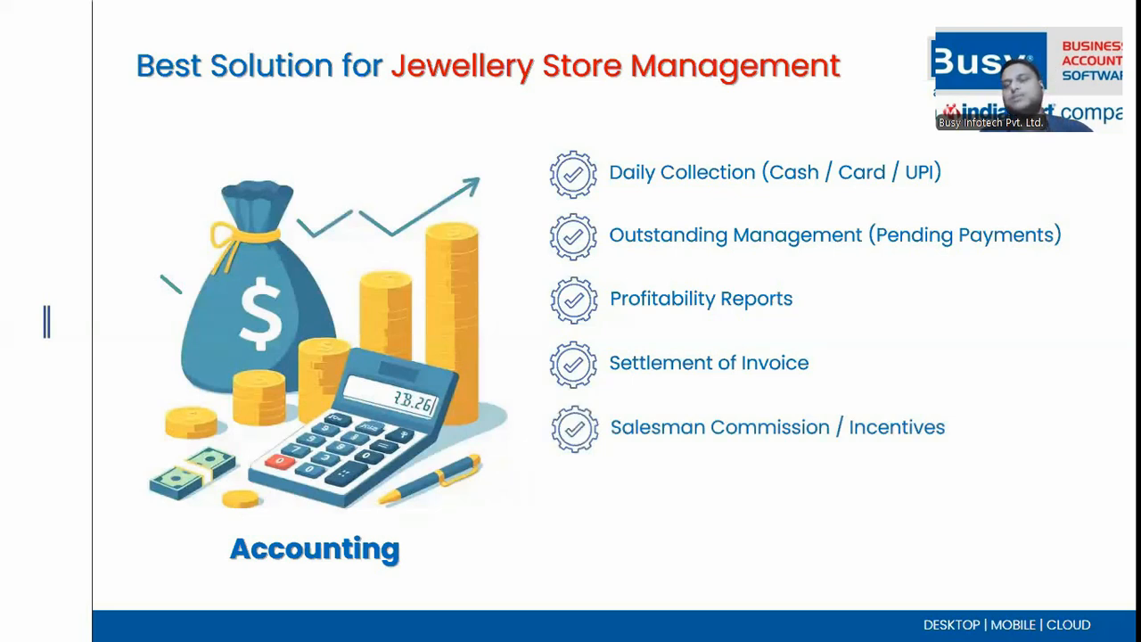
# Return from the accounting-features slide show to Busy's sales transaction options
pyautogui.hotkey('alt', 'Tab')
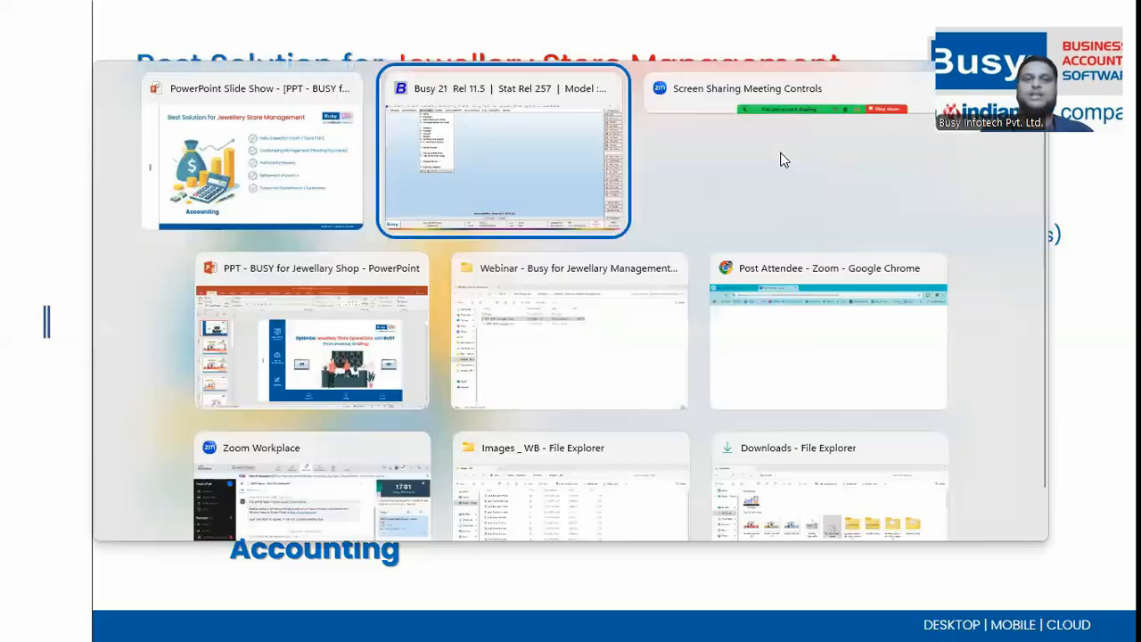
pyautogui.press('Up')
pyautogui.press('Up')
pyautogui.press('Up')
pyautogui.press('Up')
pyautogui.press('Up')
# Open sales voucher BJH/4/2024-25 in Sales Modify mode
pyautogui.press('Return')
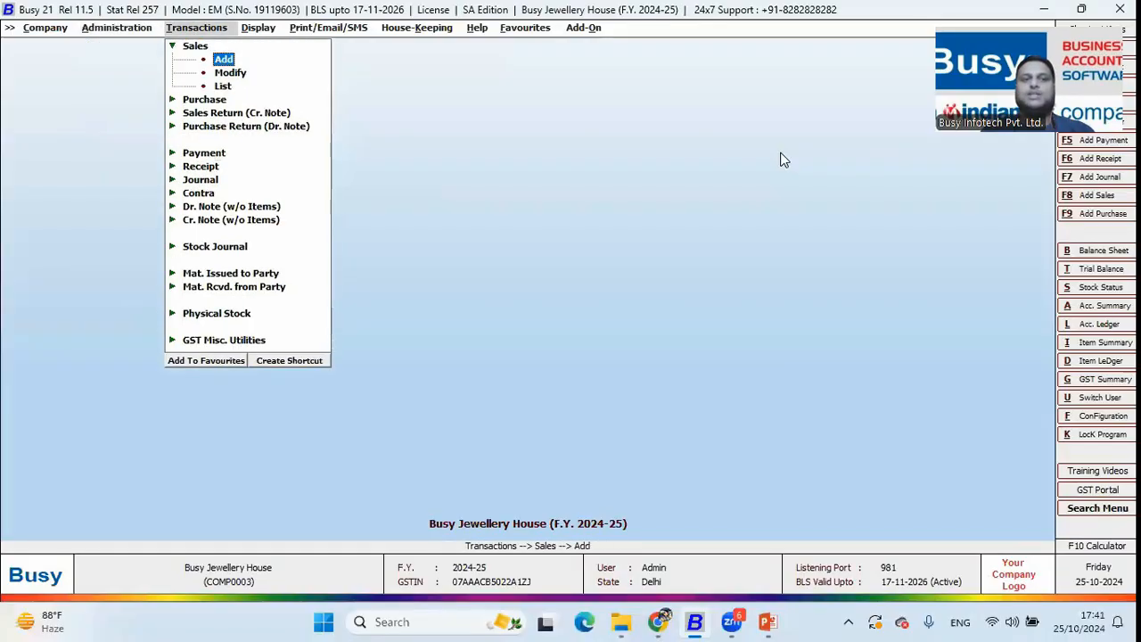
pyautogui.press('Down')
pyautogui.press('Return')
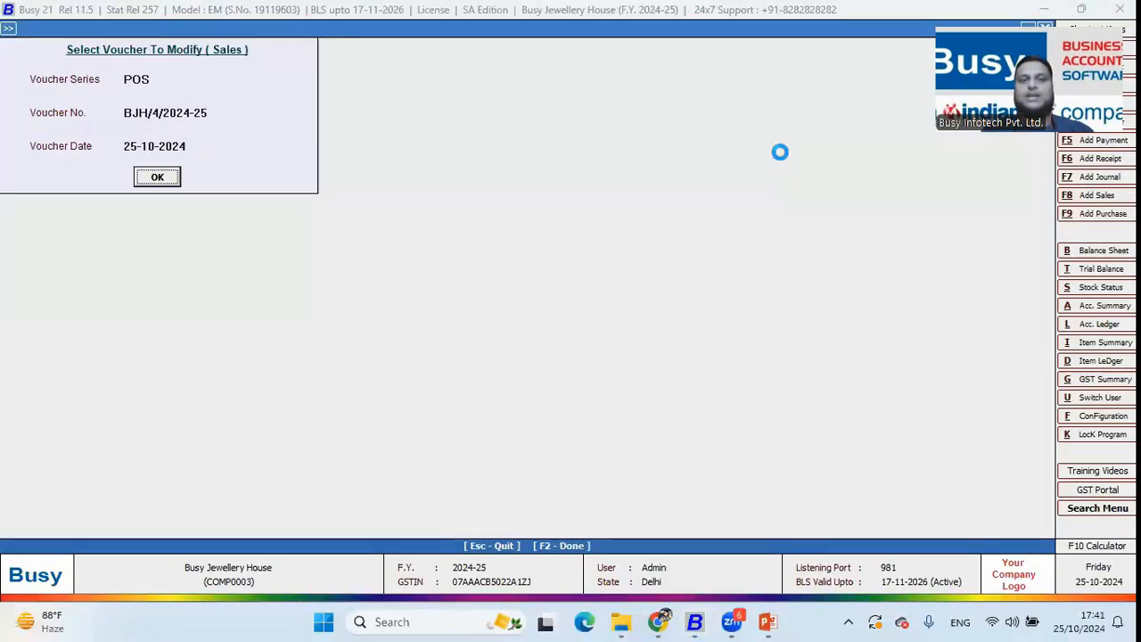
pyautogui.press('Return')
# View the Salesman Details assigned to the first and second item rows
pyautogui.click(128, 133)
pyautogui.press('Return')
pyautogui.press('Return')
pyautogui.press('Return')
pyautogui.press('F2')
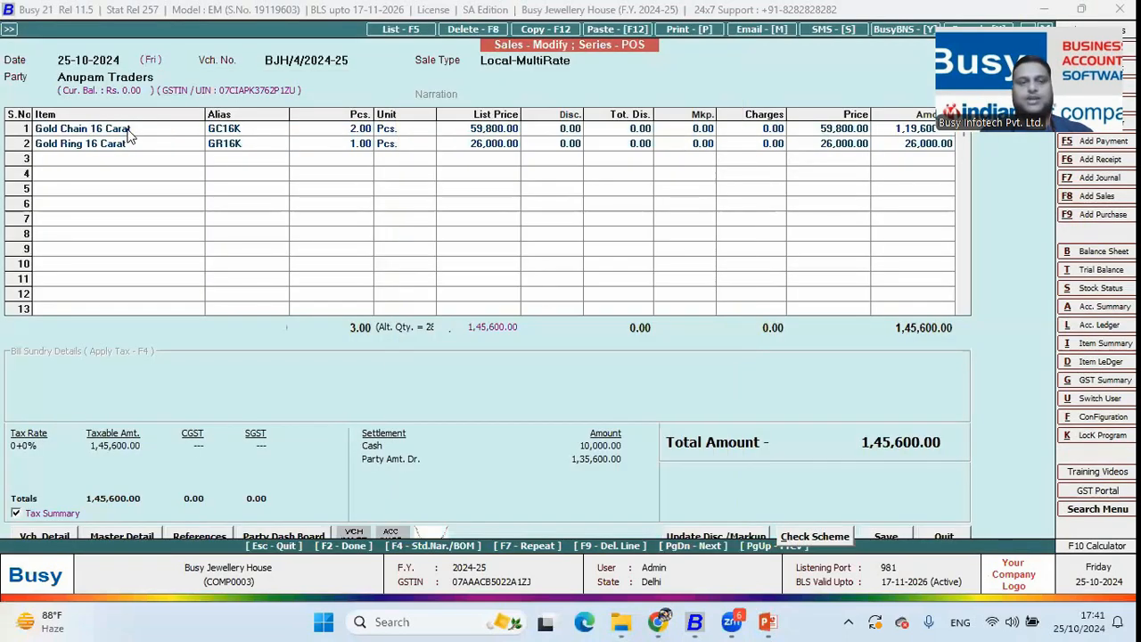
pyautogui.press('Return')
pyautogui.press('Return')
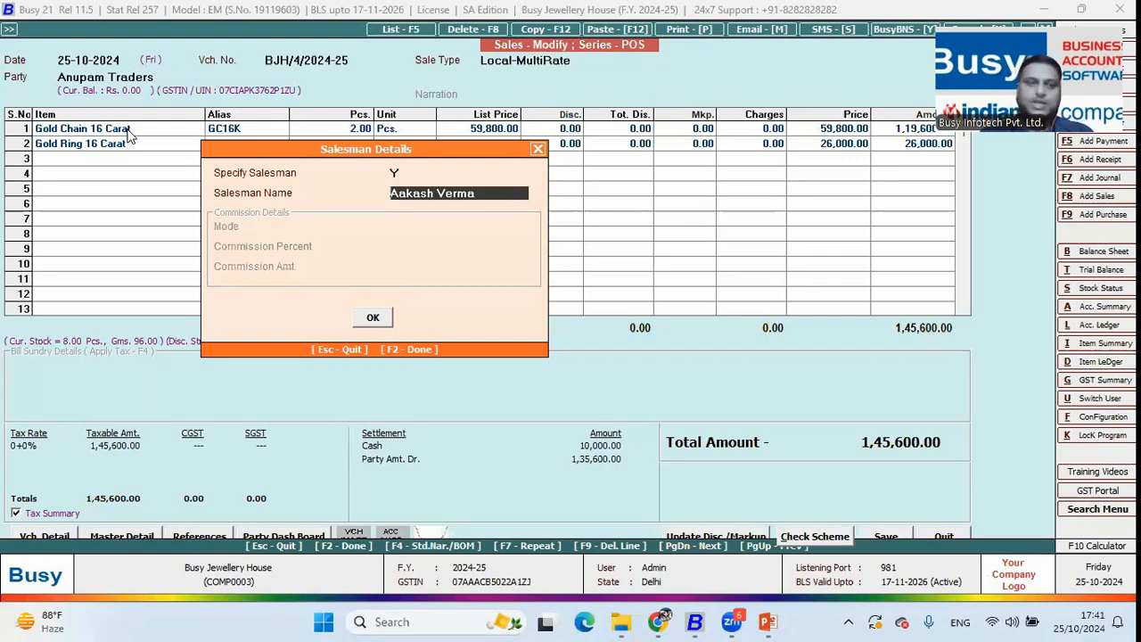
pyautogui.press('Return')
pyautogui.press('Return')
pyautogui.press('Return')
pyautogui.press('Return')
pyautogui.press('F2')
pyautogui.press('Return')
pyautogui.press('F2')
pyautogui.press('Return')
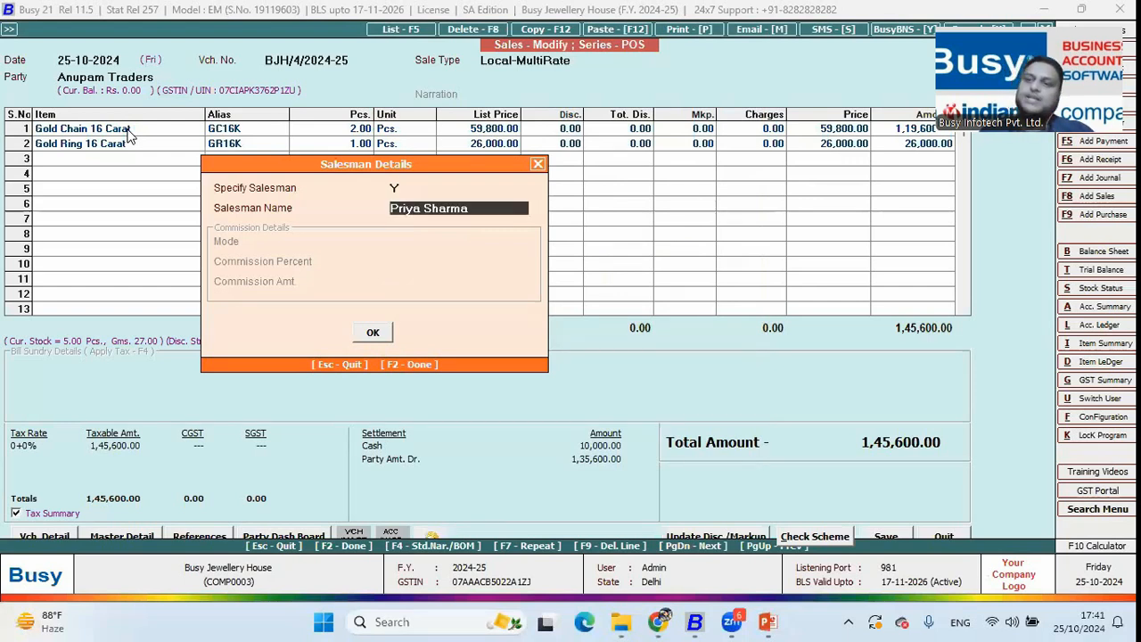
# Quit the voucher without saving and return to the transactions list
pyautogui.press('Escape')
pyautogui.press('Escape')
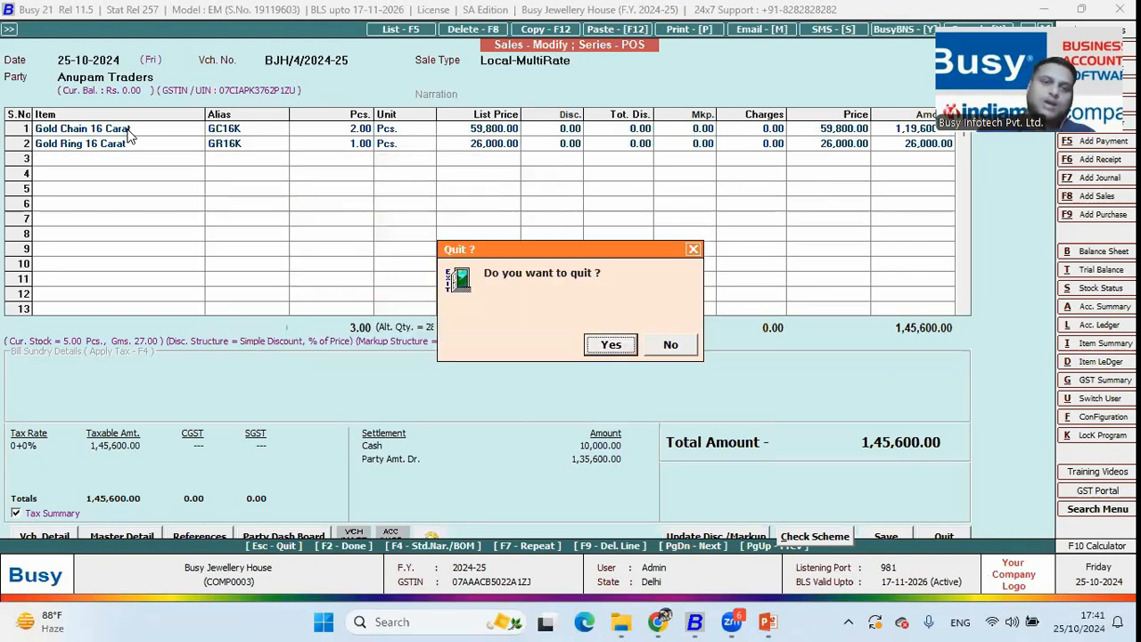
pyautogui.press('Return')
pyautogui.press('Escape')
pyautogui.press('Escape')
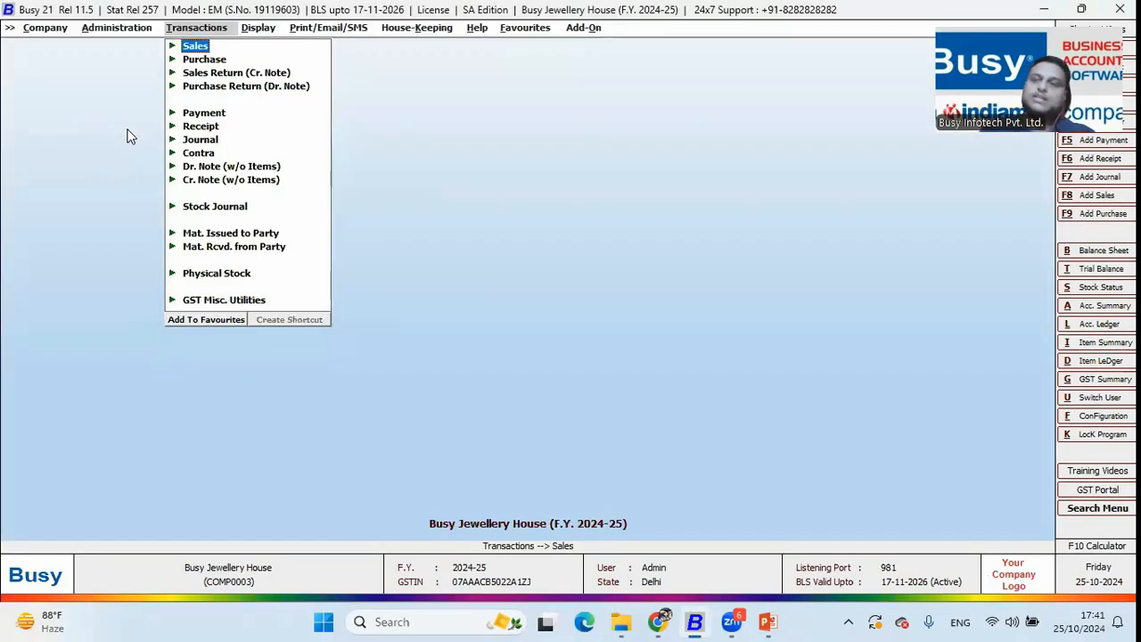
# Open the Salesman Wise commission calculation for All Salesman and All Items, 1-4-2024 to 30-10-2024
pyautogui.press('Right')
pyautogui.press('Up')
pyautogui.press('Up')
pyautogui.press('Up')
pyautogui.press('Up')
pyautogui.press('Up')
pyautogui.press('Up')
pyautogui.press('Up')
pyautogui.press('Up')
pyautogui.press('Return')
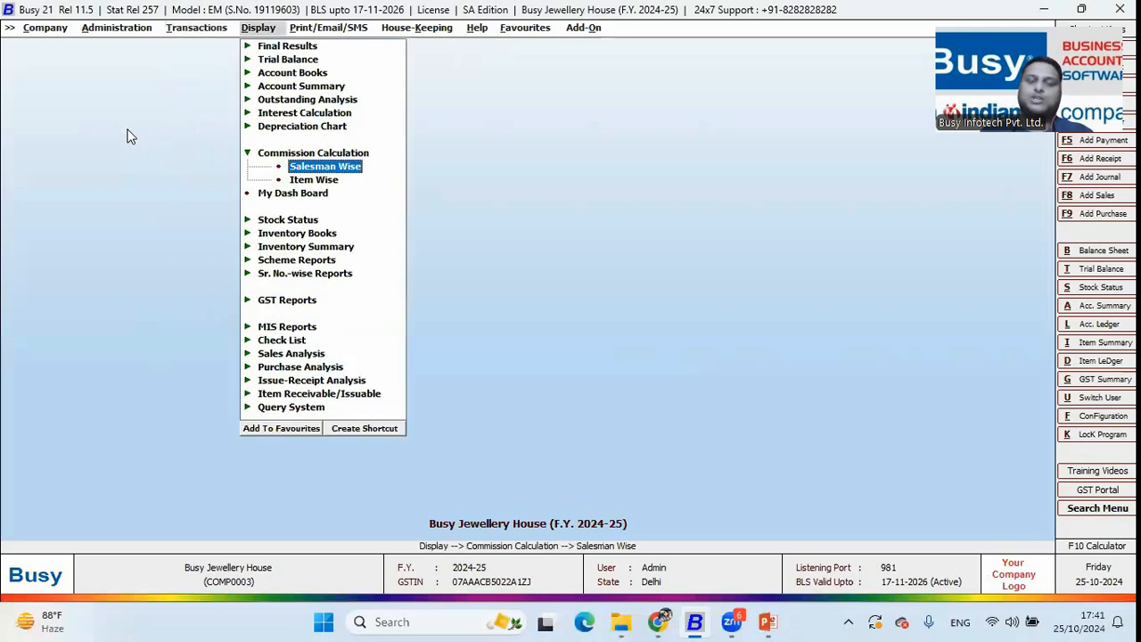
pyautogui.press('Return')
pyautogui.press('Right')
pyautogui.press('Return')
pyautogui.press('Right')
pyautogui.press('Right')
pyautogui.press('Return')
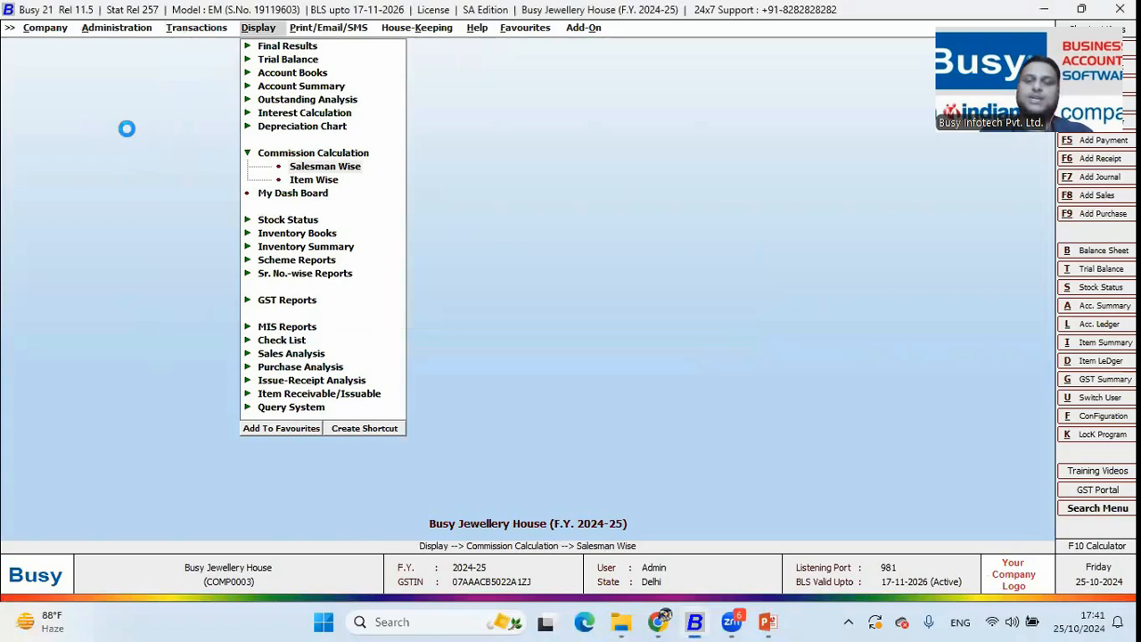
pyautogui.press('F2')
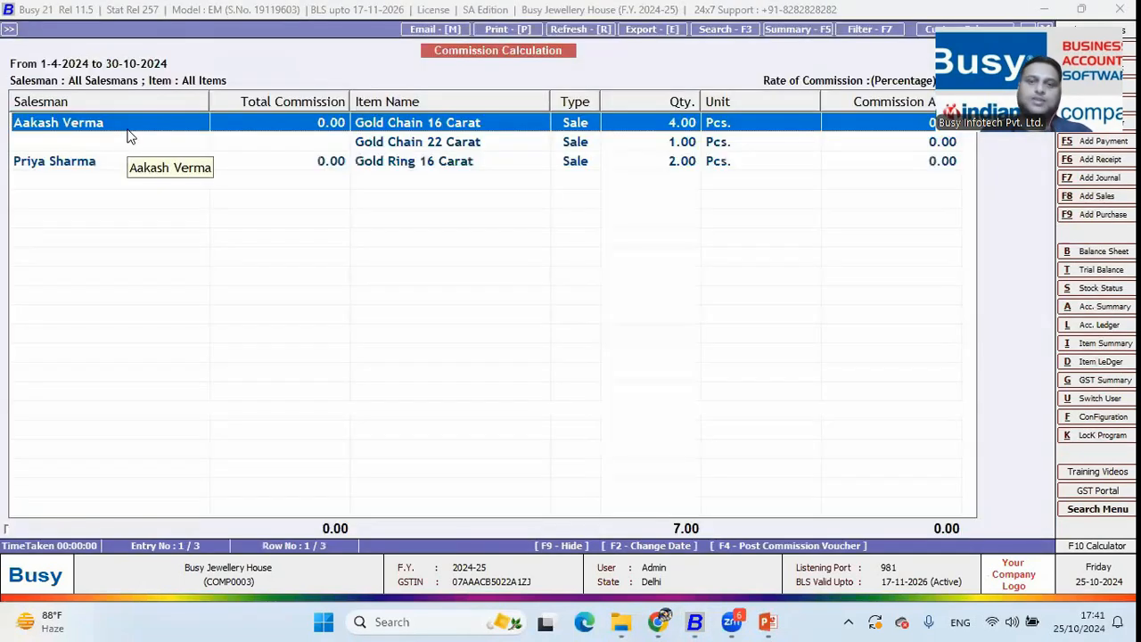
# Narrow the Salesman column and review each salesman's rows, including Gold Chain 22 Carat
pyautogui.moveTo(209, 100); pyautogui.dragTo(139, 101)
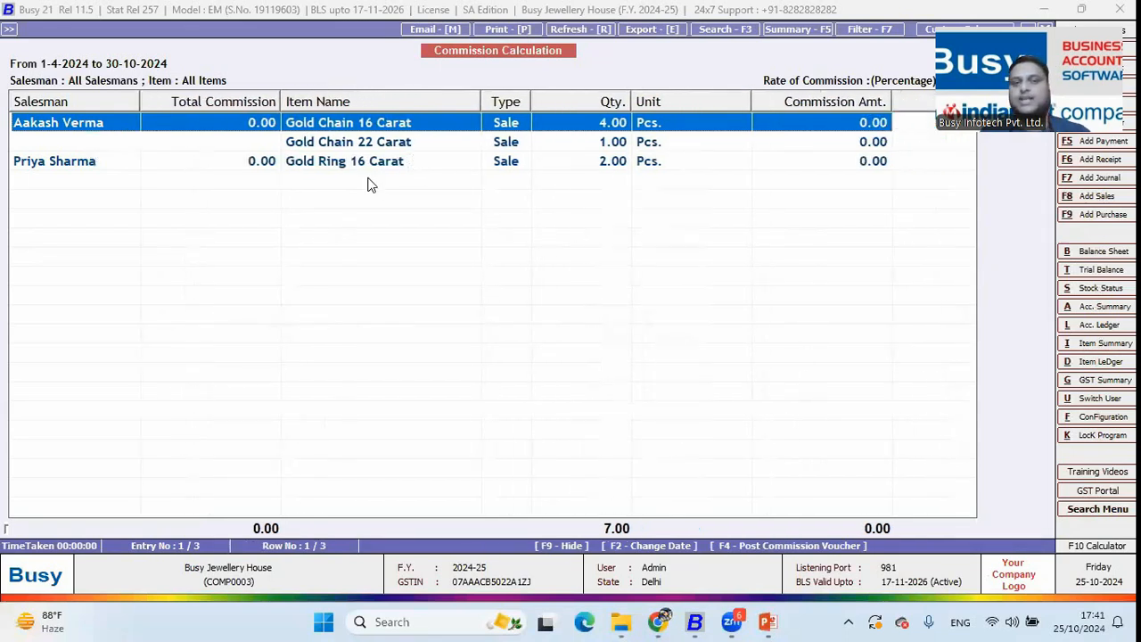
pyautogui.press('Down')
pyautogui.press('Down')
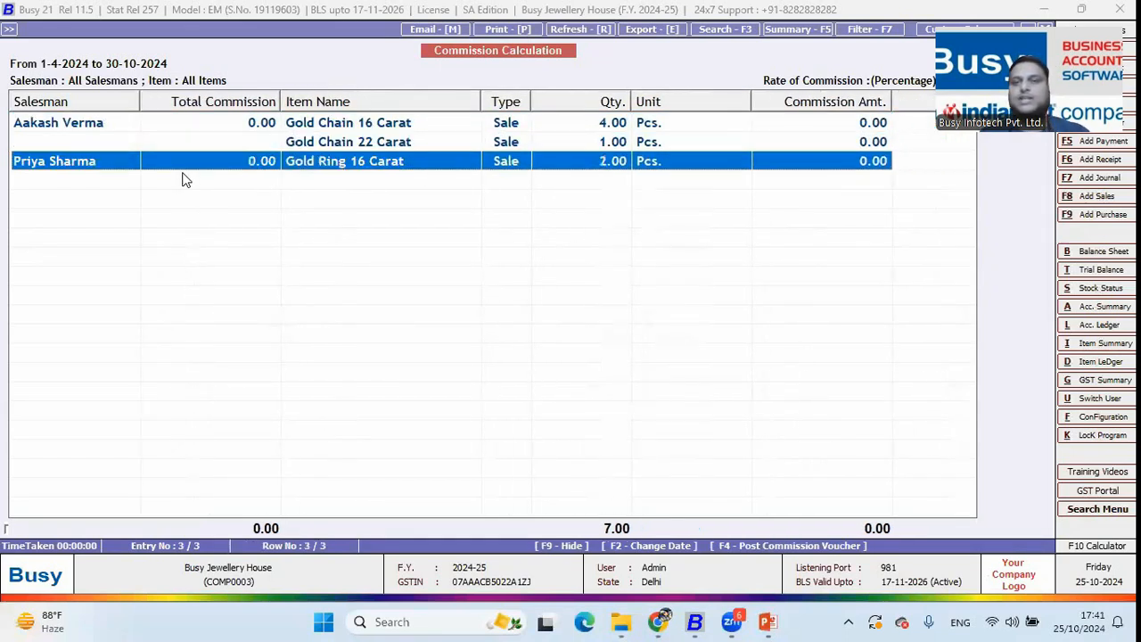
pyautogui.press('Up')
pyautogui.press('Up')
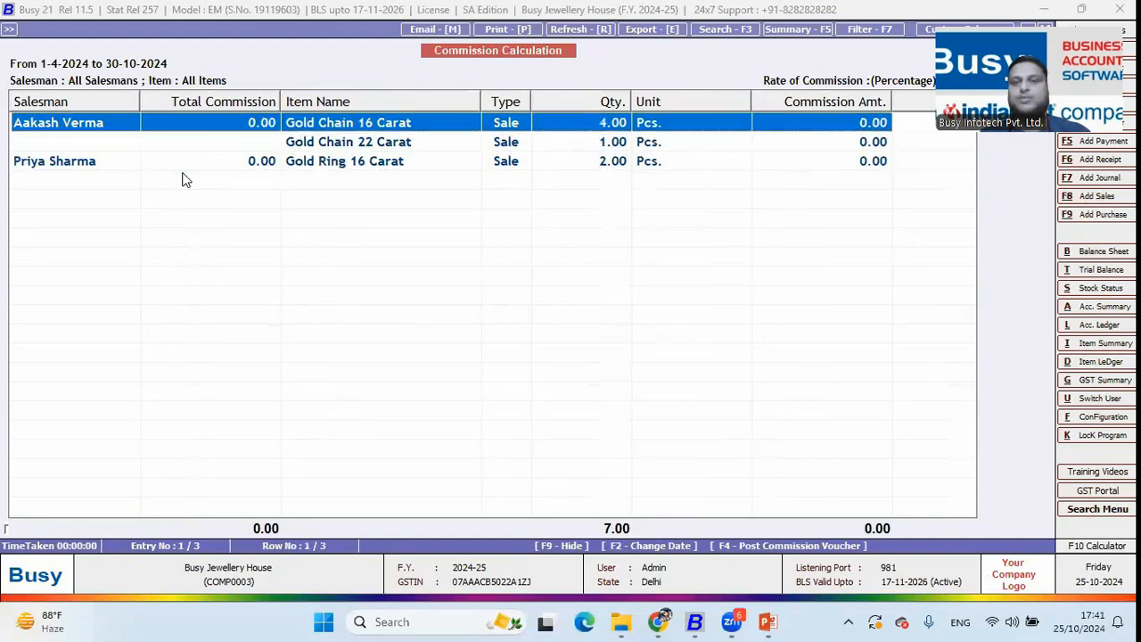
pyautogui.press('Down')
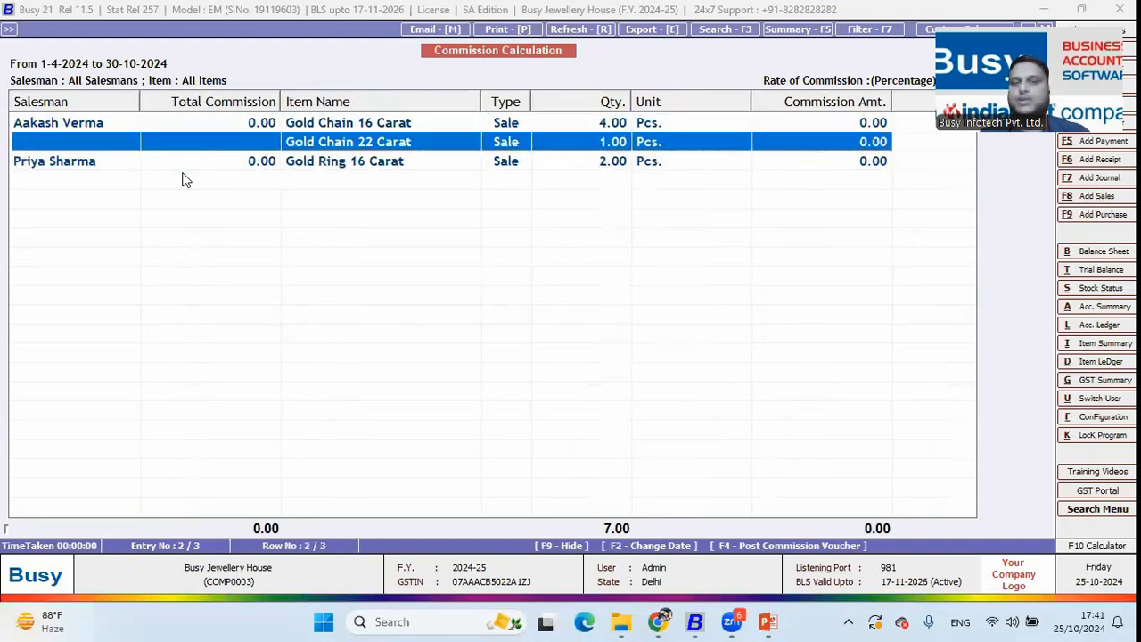
# Recalculate commission at a 5% rate (total 14,155.00), then dismiss the voucher generation prompt
pyautogui.press('Escape')
pyautogui.press('Return')
pyautogui.press('Return')
pyautogui.press('Return')
pyautogui.press('Return')
pyautogui.press('Return')
pyautogui.press('BackSpace')
pyautogui.write('5')
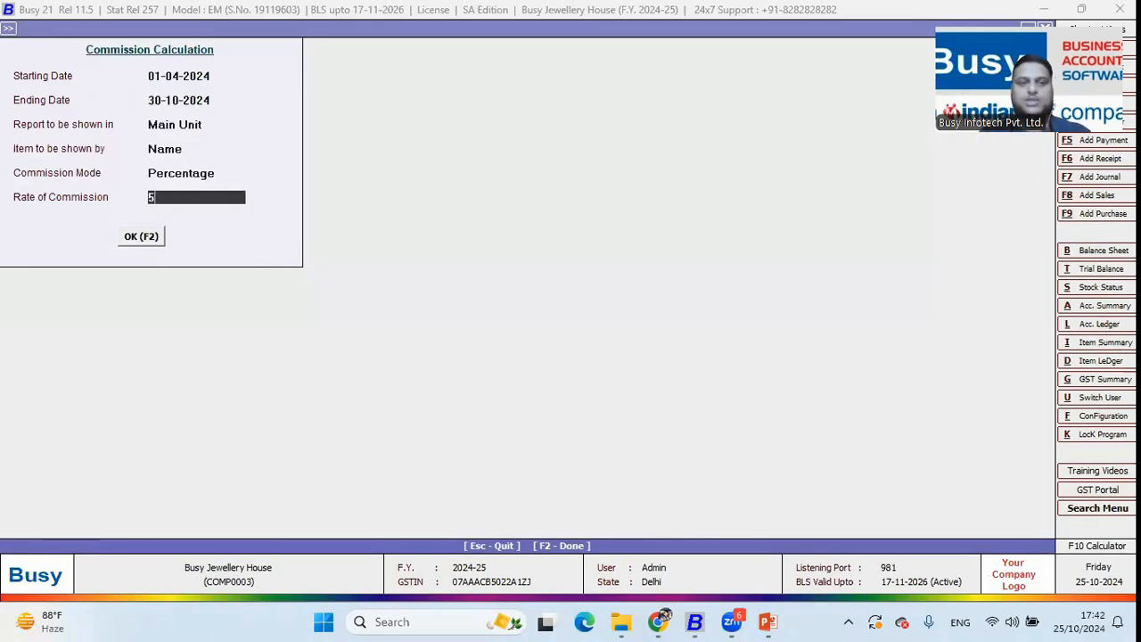
pyautogui.press('Return')
pyautogui.press('Return')
pyautogui.press('Down')
pyautogui.press('Down')
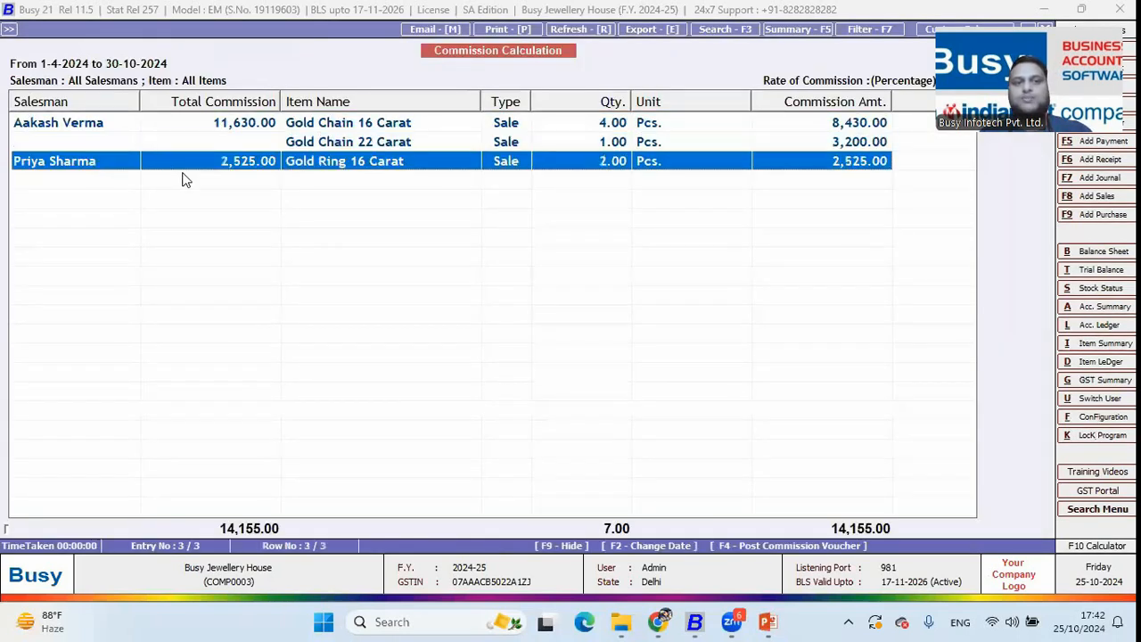
pyautogui.press('Up')
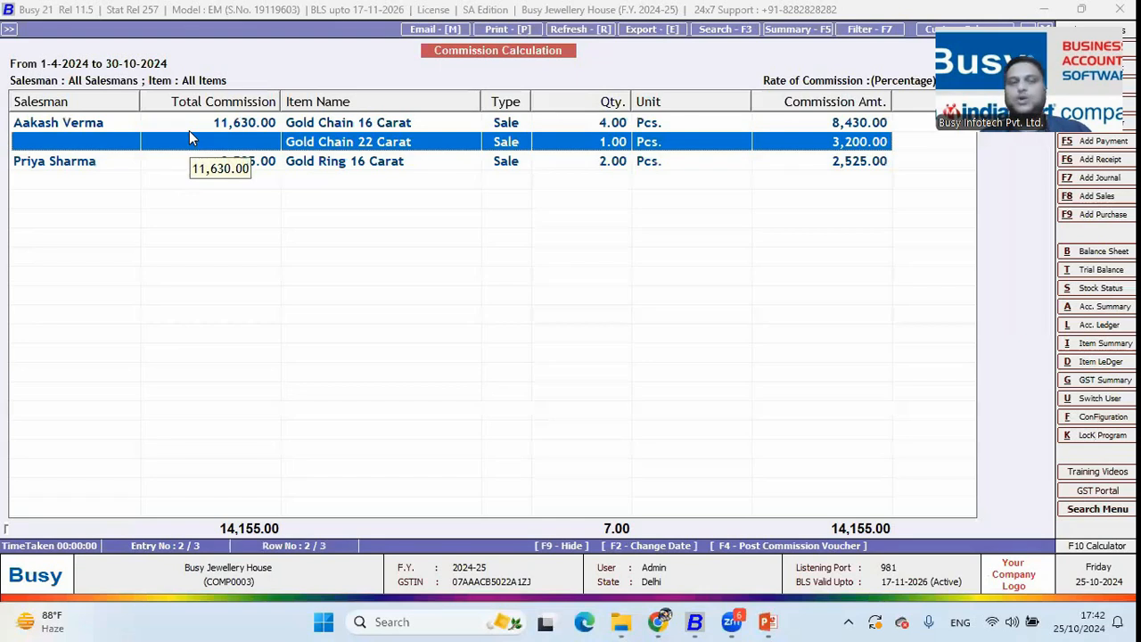
pyautogui.press('F4')
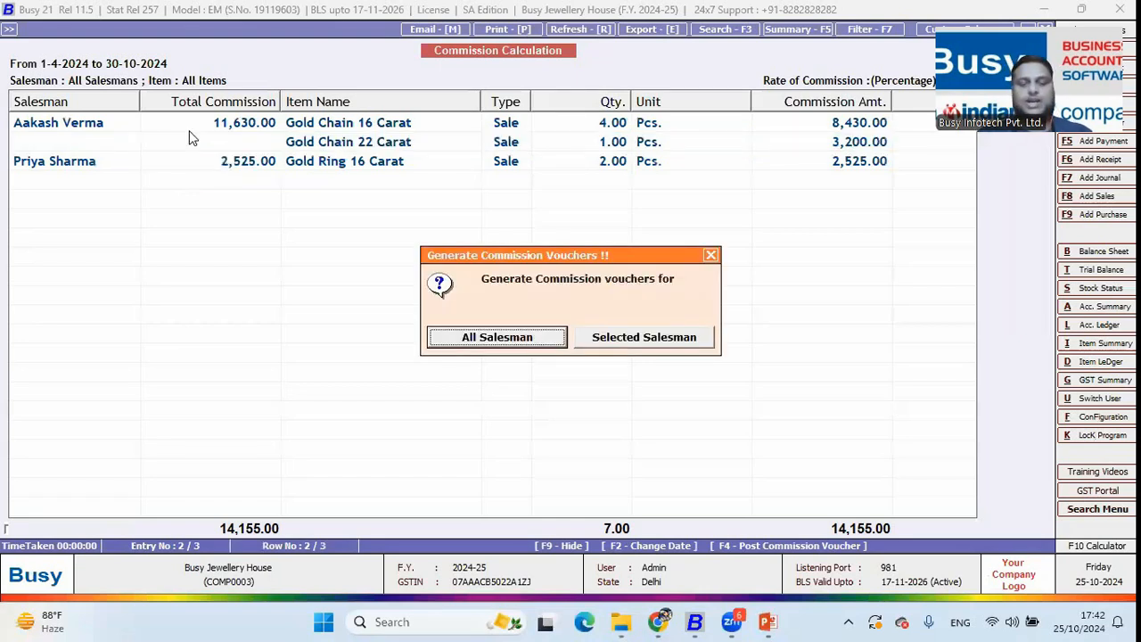
pyautogui.press('Escape')
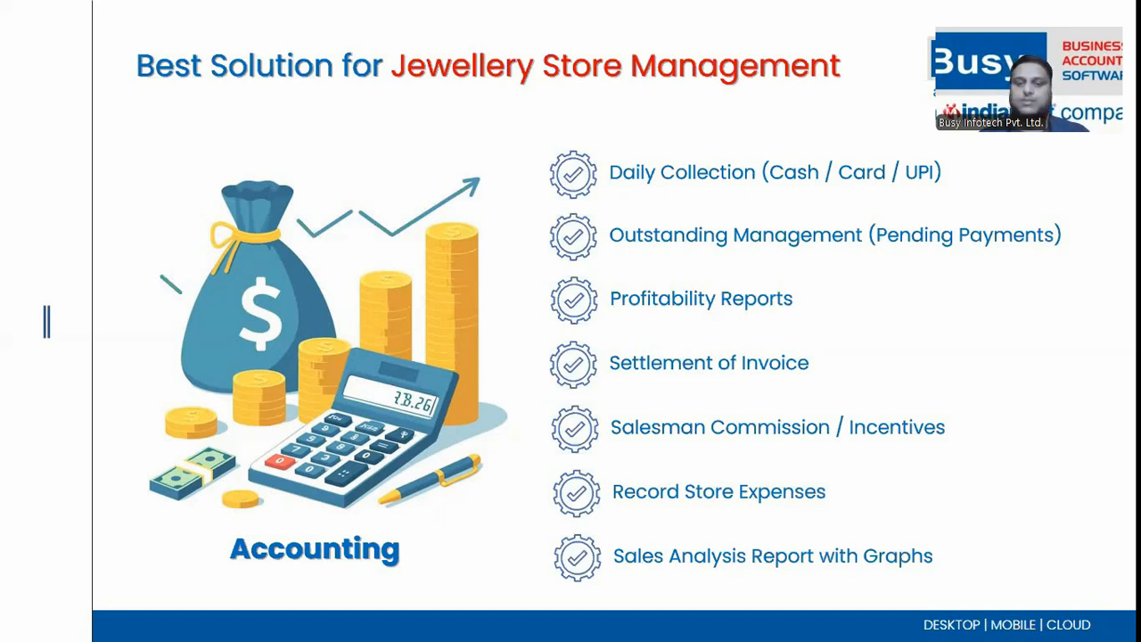
# Open the Item-wise Standard-Monthly sales analysis for All Items
pyautogui.hotkey('alt', 'Tab')
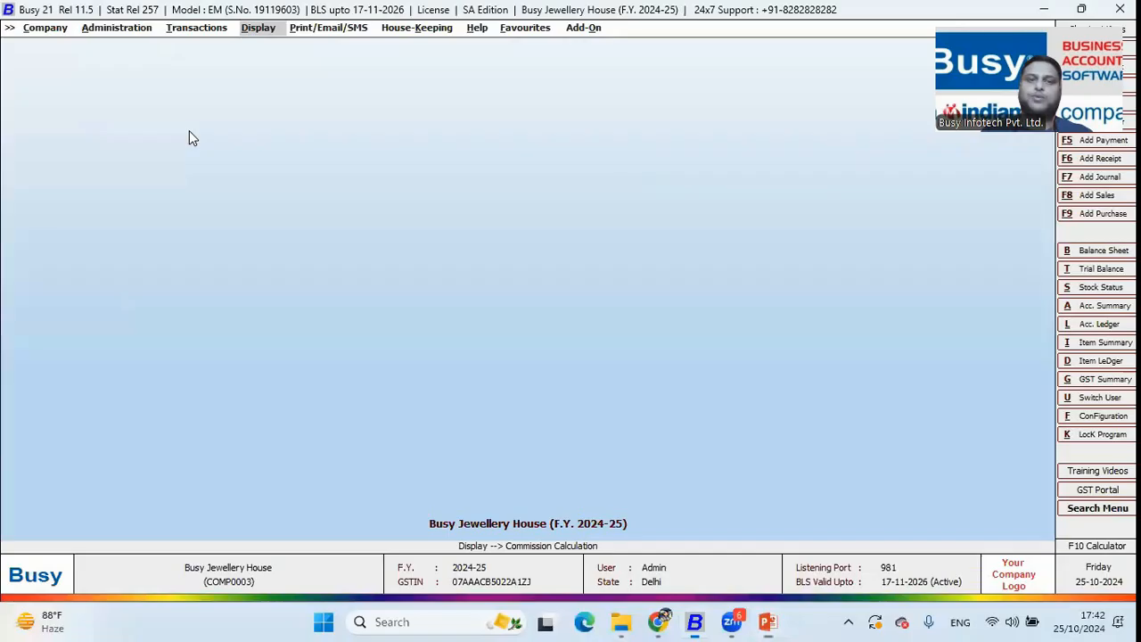
pyautogui.press('Down')
pyautogui.press('Down')
pyautogui.press('Down')
pyautogui.press('Down')
pyautogui.press('Down')
pyautogui.press('Down')
pyautogui.press('Down')
pyautogui.press('Down')
pyautogui.press('Down')
pyautogui.press('Down')
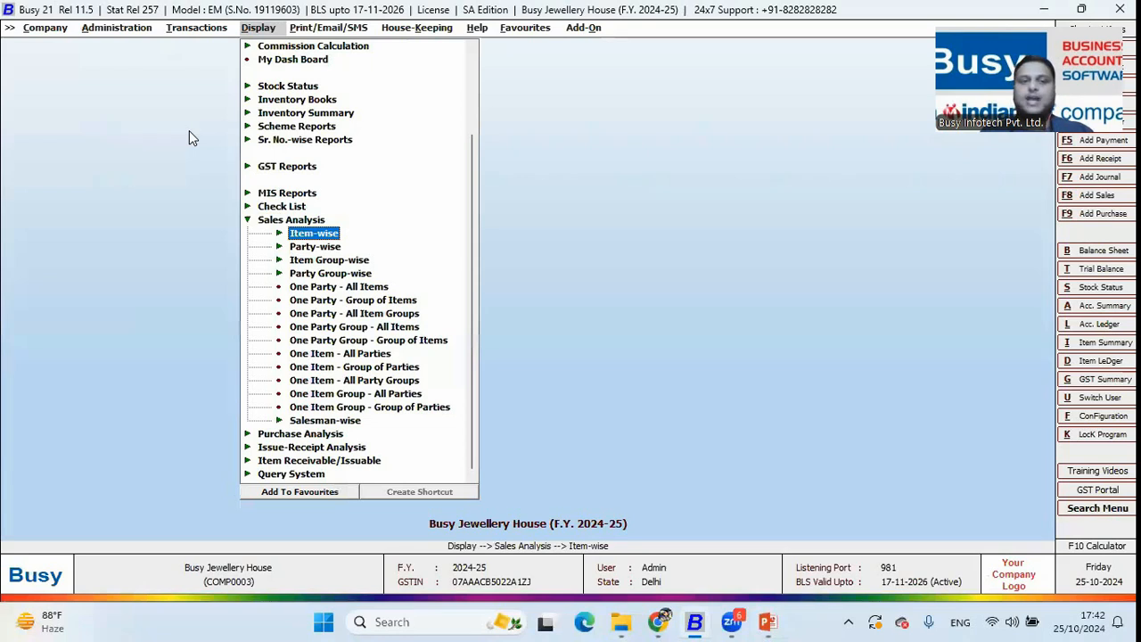
pyautogui.press('Down')
pyautogui.press('Down')
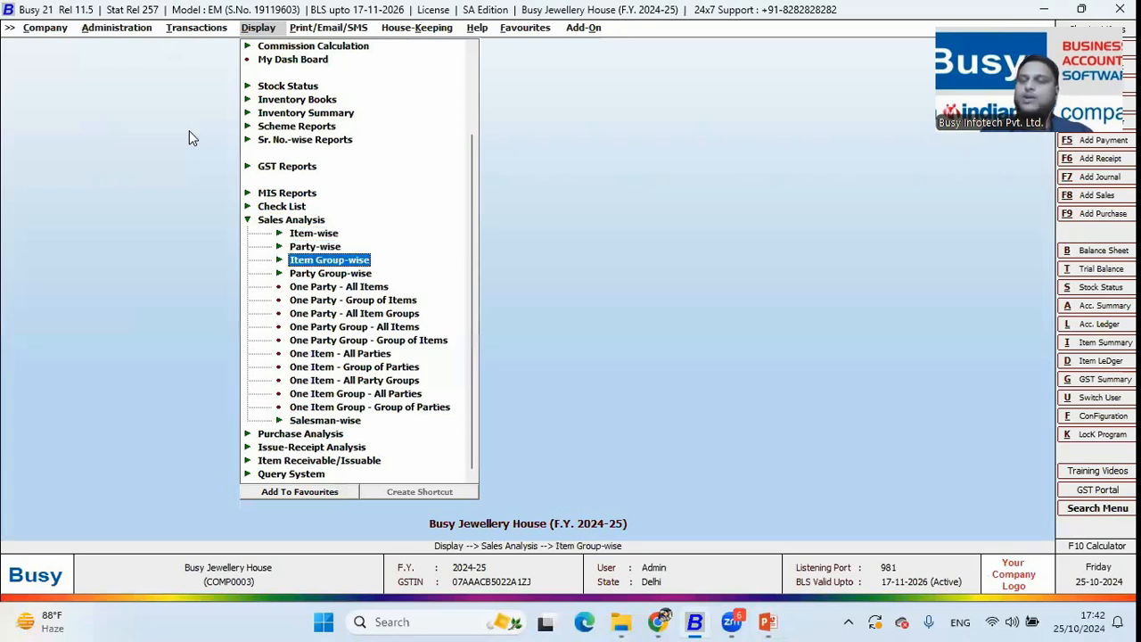
pyautogui.press('Up')
pyautogui.press('Up')
pyautogui.press('Return')
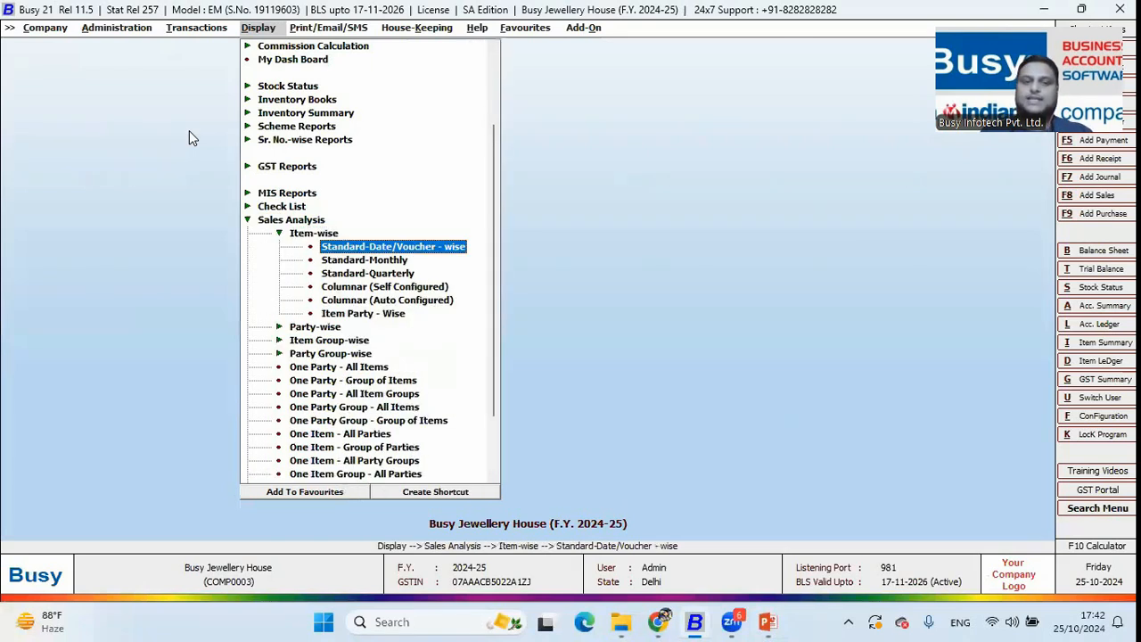
pyautogui.press('Down')
pyautogui.press('Return')
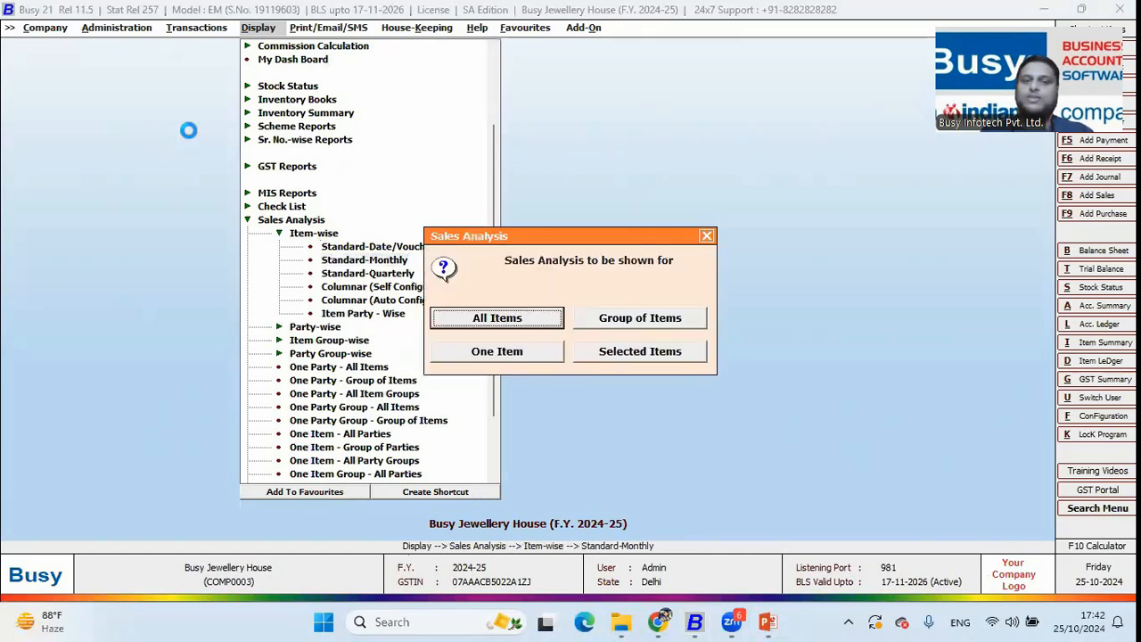
pyautogui.press('Return')
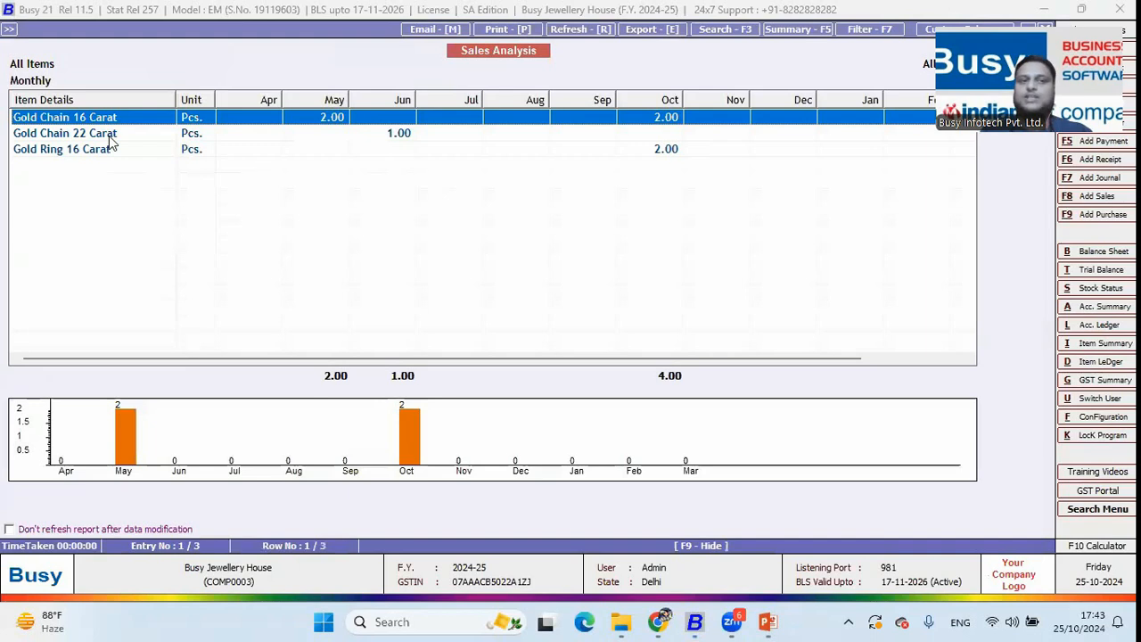
# Expand the bar chart into full-screen graphs showing May 2, June 1, October 4 sold
pyautogui.click(333, 428)
pyautogui.doubleClick(334, 428)
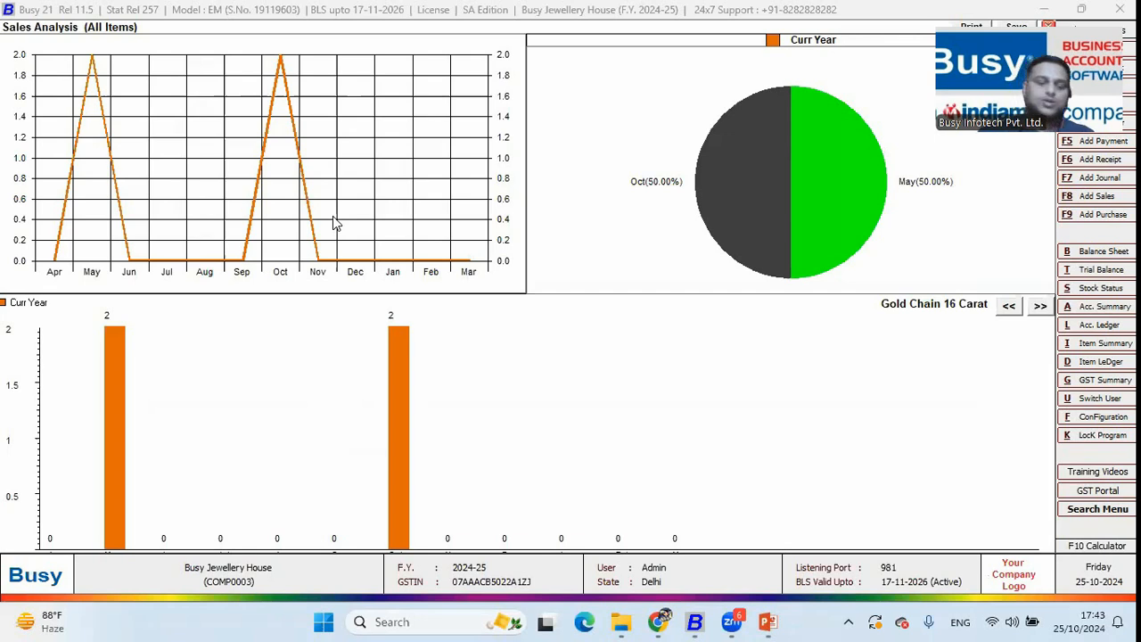
pyautogui.press('Escape')
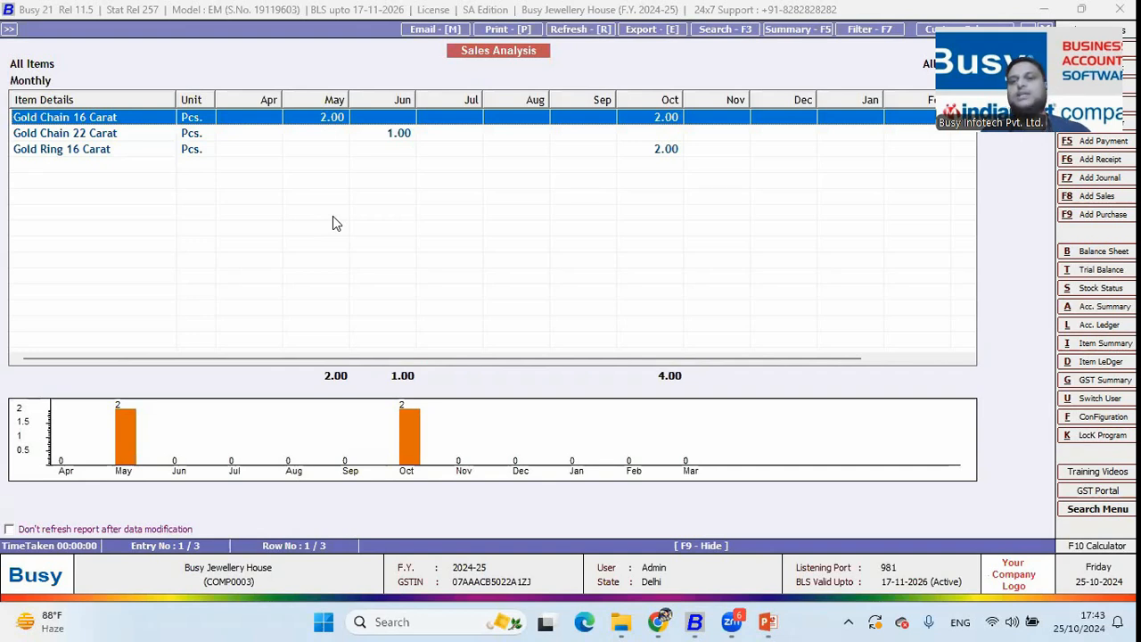
# Close the report and point out the party-wise sales analysis option
pyautogui.press('Escape')
pyautogui.press('Escape')
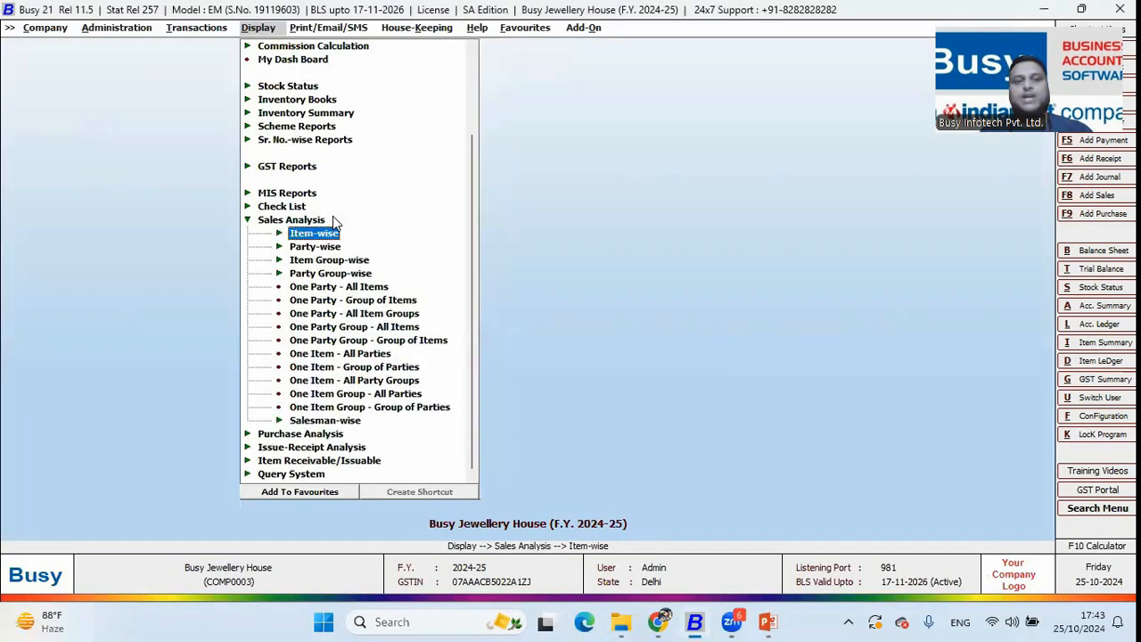
pyautogui.press('Down')
pyautogui.press('Down')
pyautogui.press('Down')
pyautogui.press('Down')
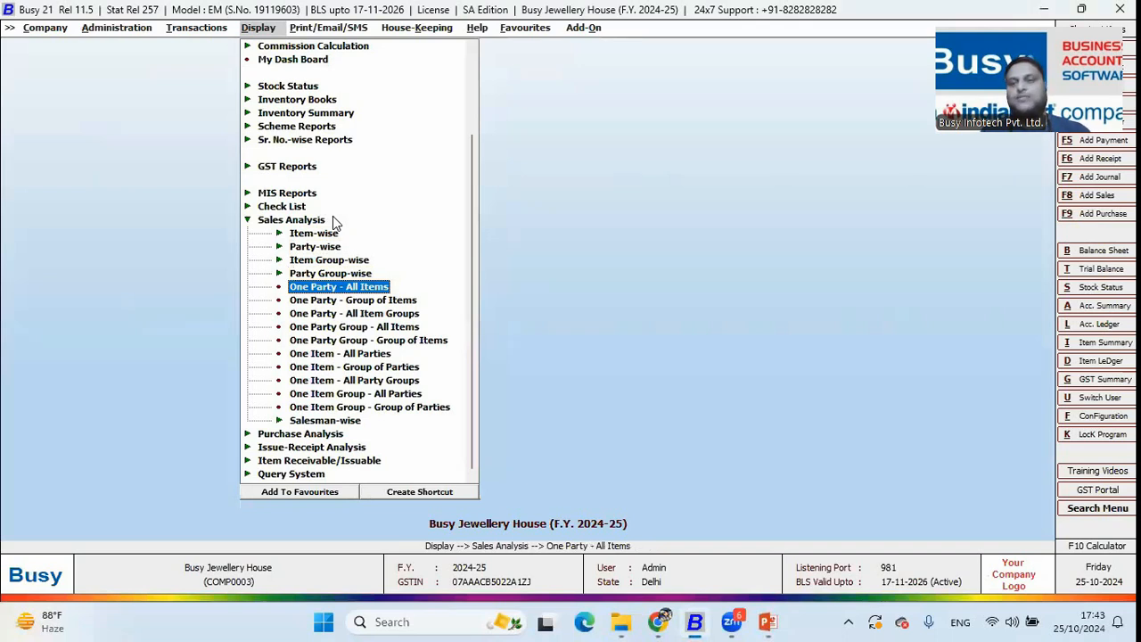
pyautogui.press('Up')
pyautogui.press('Up')
pyautogui.press('Up')
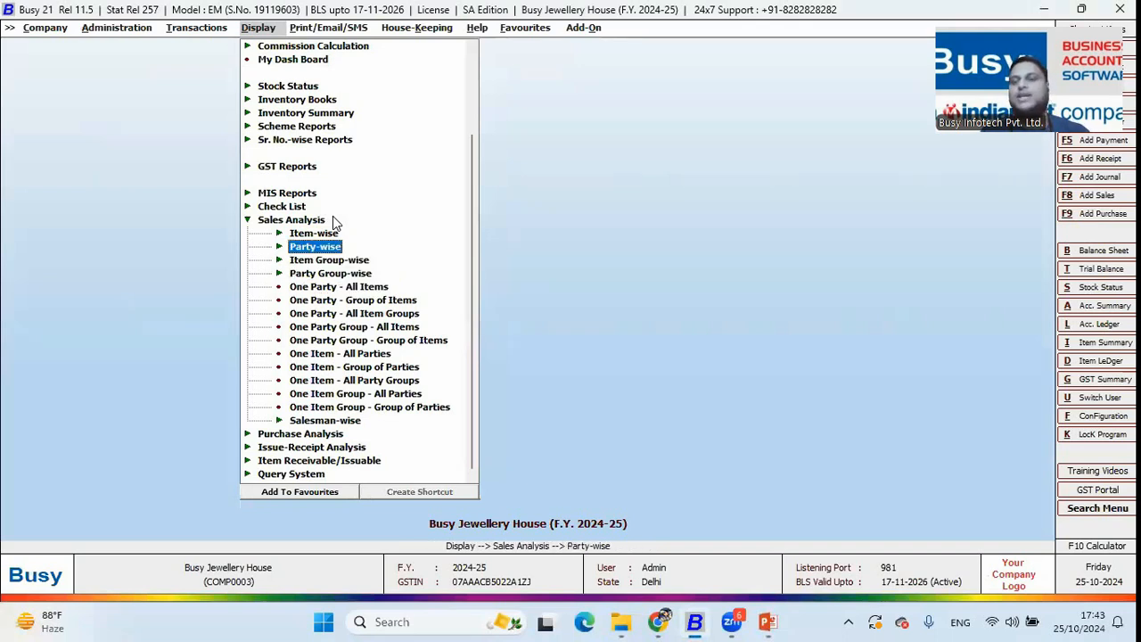
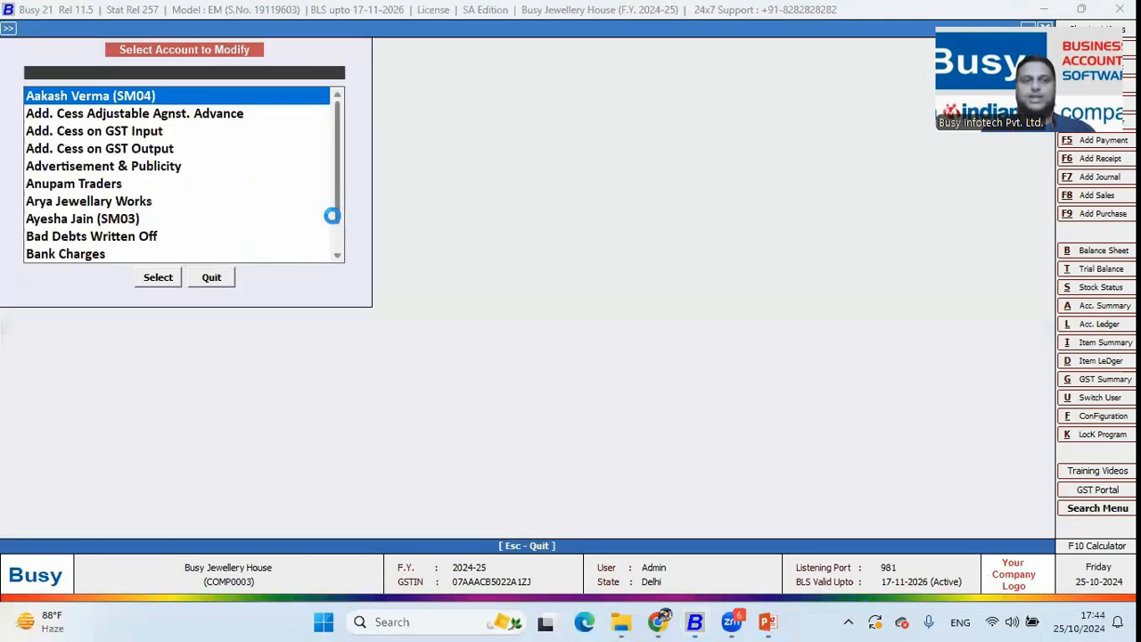
# Copy the GSTIN from the Arya Jewellary Works account without changing it
pyautogui.write('ar')
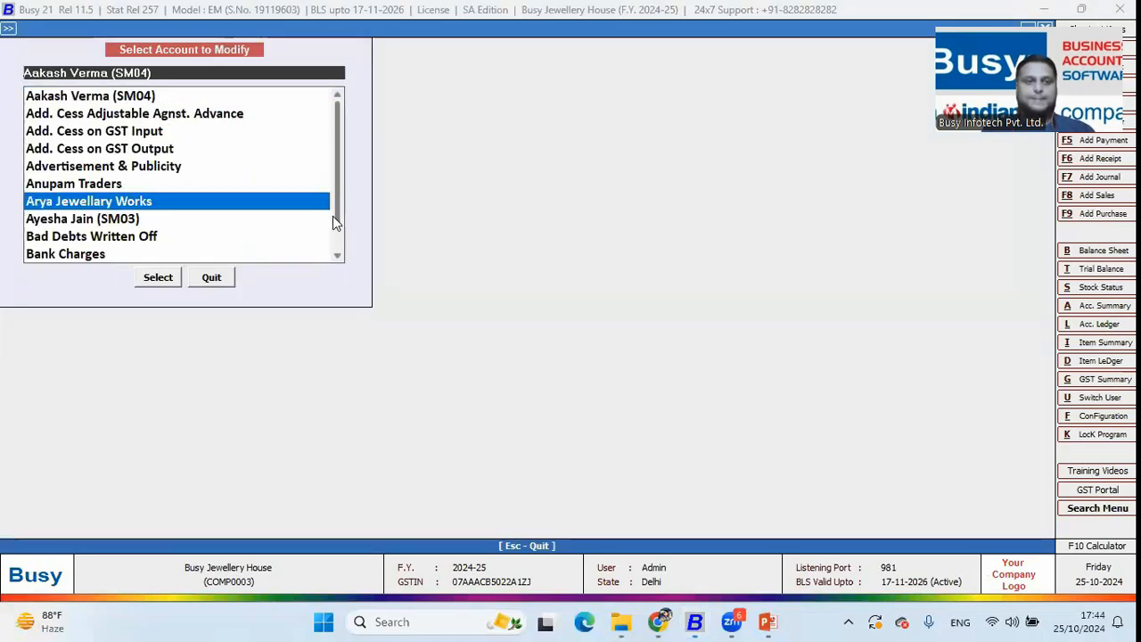
pyautogui.press('Return')
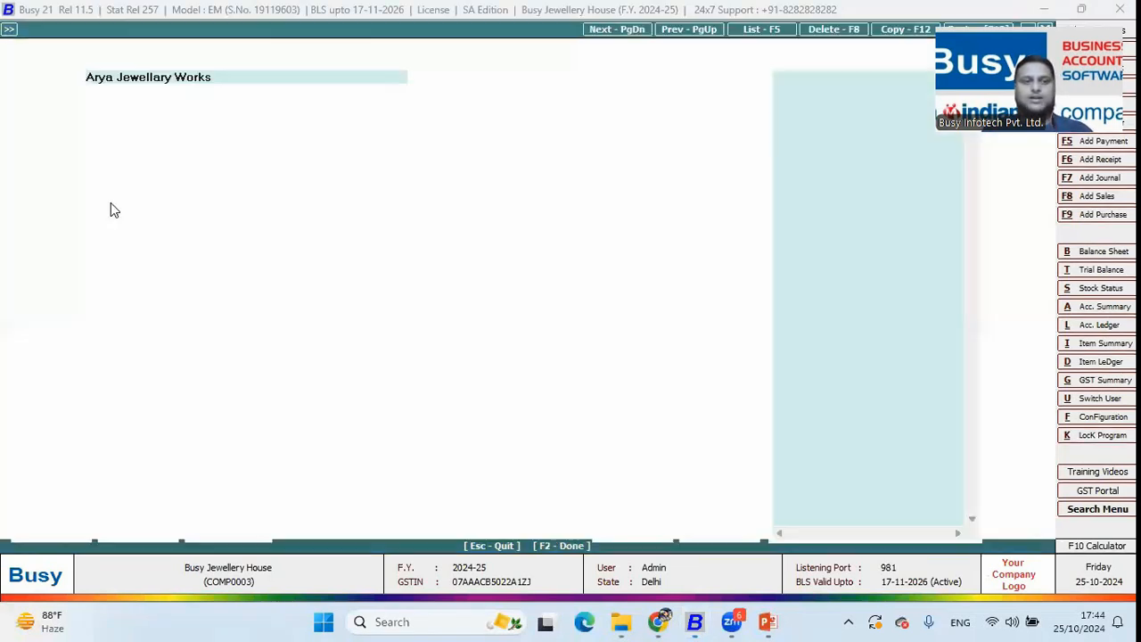
pyautogui.click(195, 321)
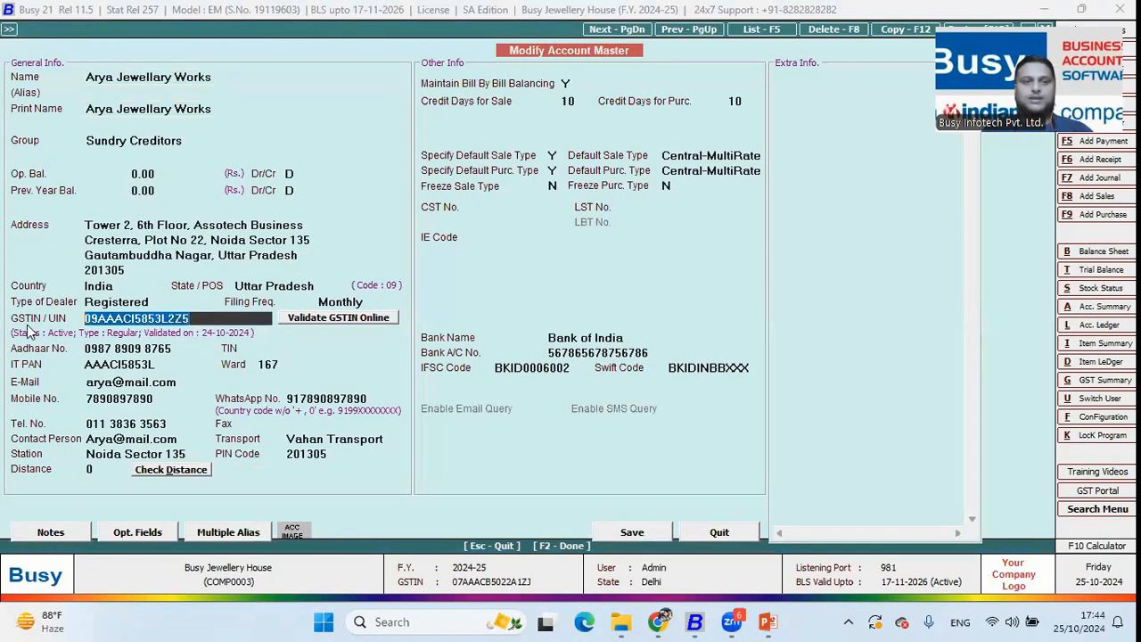
pyautogui.rightClick(145, 315)
pyautogui.click(198, 372)
pyautogui.press('Escape')
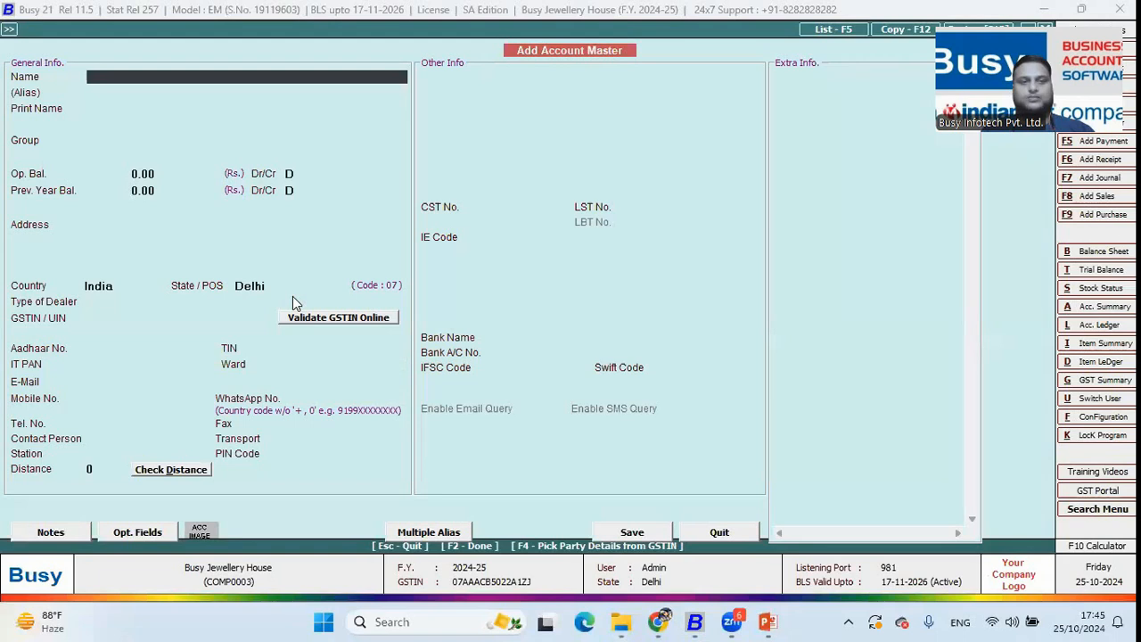
# Validate the copied GSTIN online in a new account, fill in the Active company details, and exit
pyautogui.click(294, 303)
pyautogui.hotkey('ctrl', 'v')
pyautogui.press('Return')
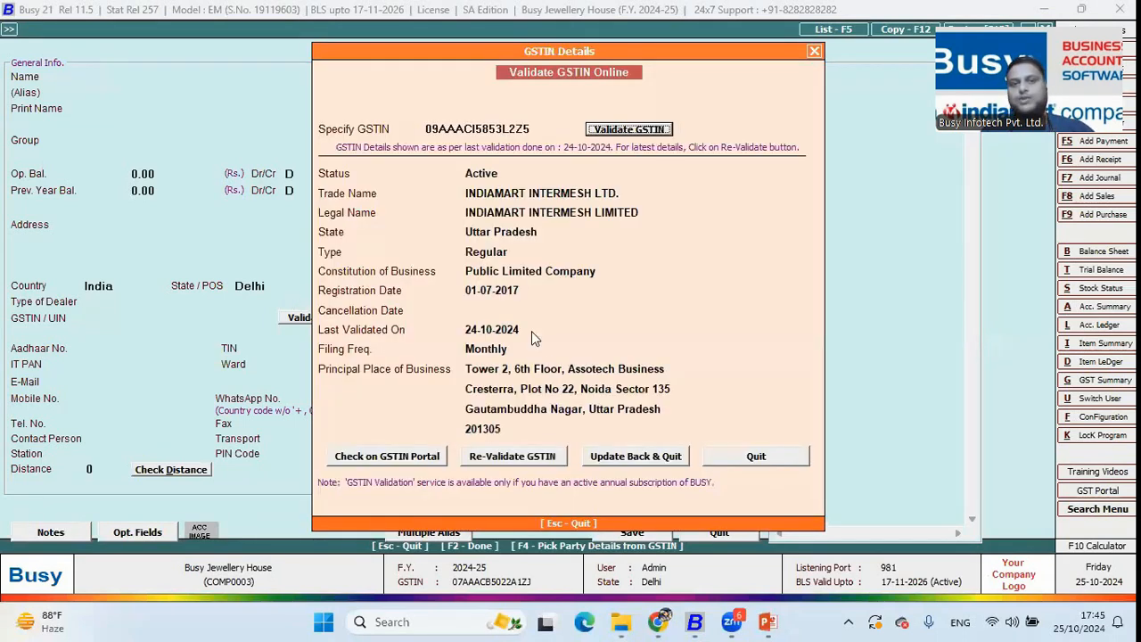
pyautogui.click(633, 456)
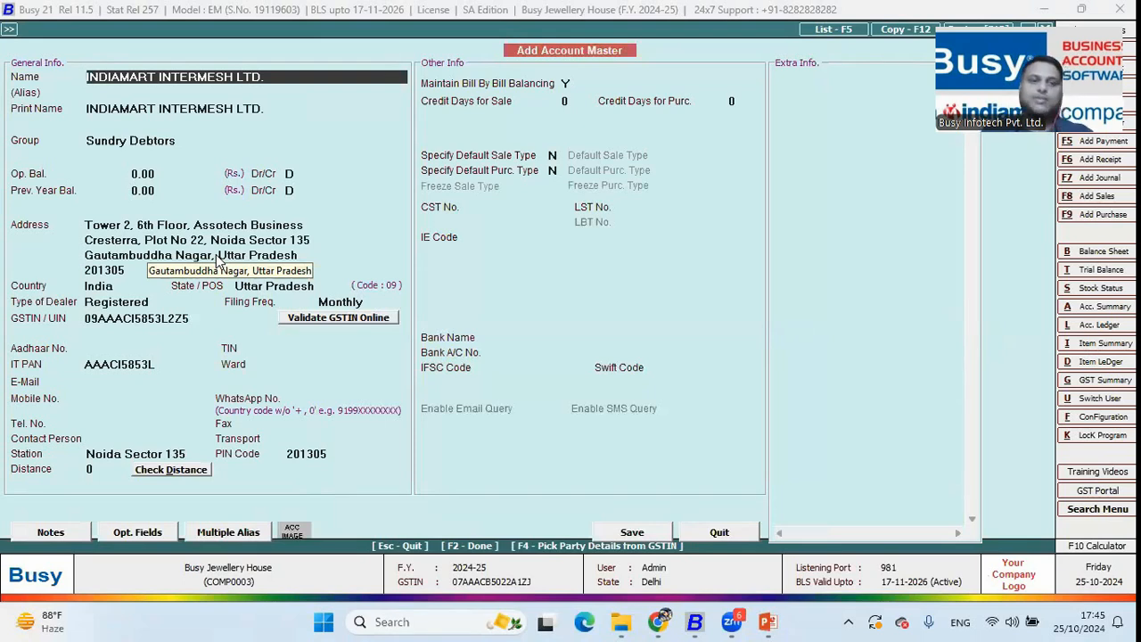
pyautogui.click(323, 319)
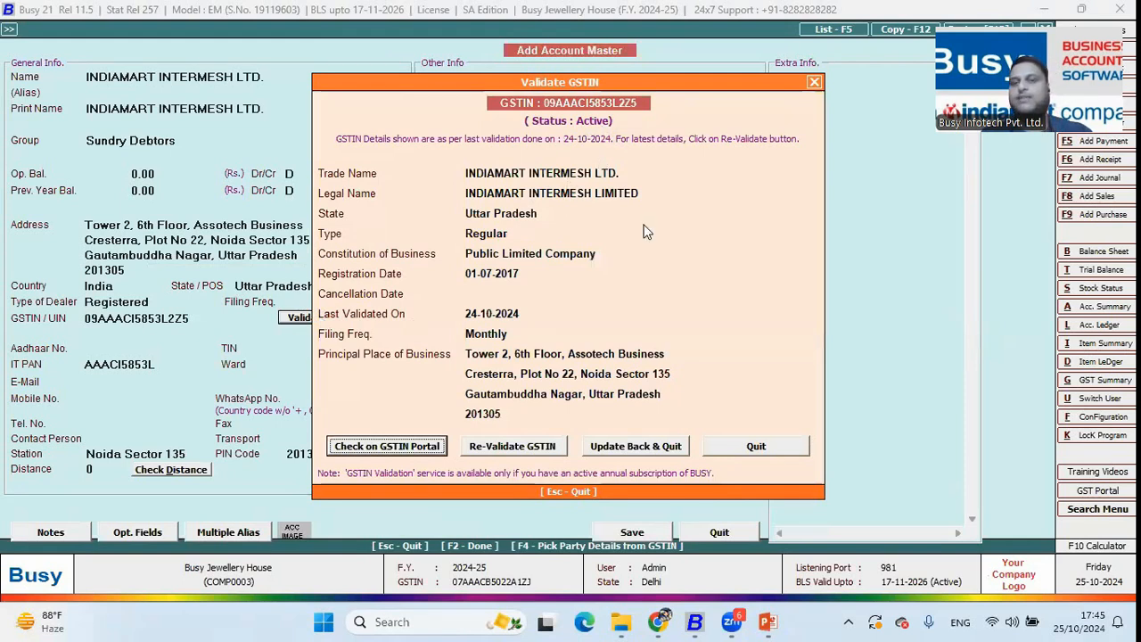
pyautogui.press('Escape')
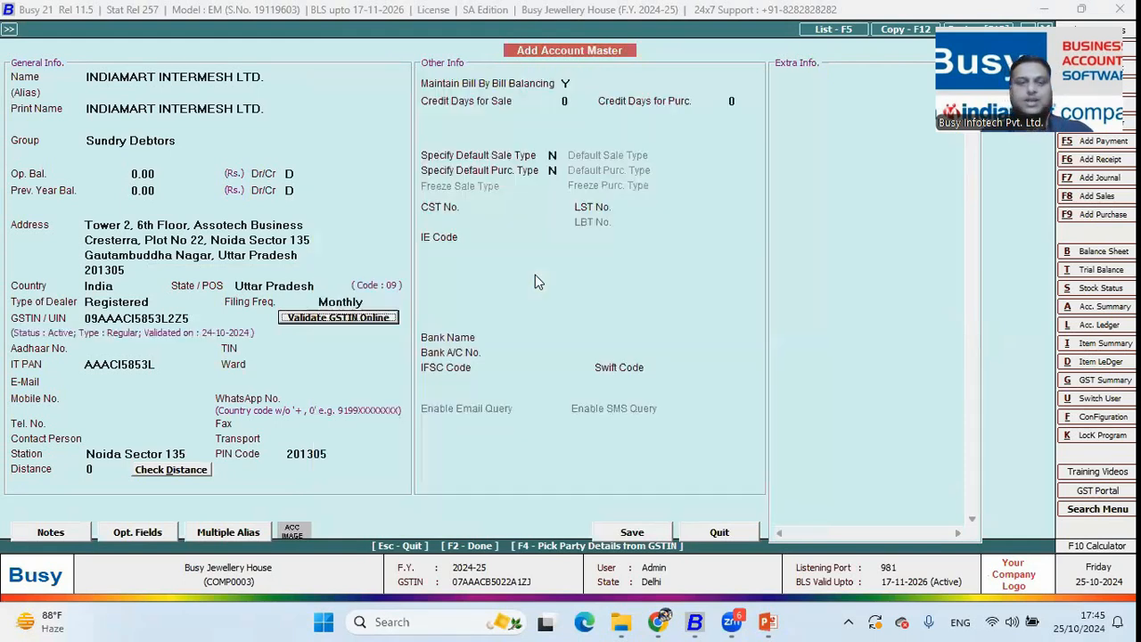
pyautogui.press('Escape')
# Go to Transactions > GST Misc. Utilities
pyautogui.press('Right')
pyautogui.press('Up')
pyautogui.press('Return')
pyautogui.press('Down')
pyautogui.press('Down')
pyautogui.press('Down')
pyautogui.press('Down')
pyautogui.press('Down')
pyautogui.press('Down')
pyautogui.press('Down')
pyautogui.press('Down')
pyautogui.press('Down')
pyautogui.press('Down')
pyautogui.press('Down')
pyautogui.press('Down')
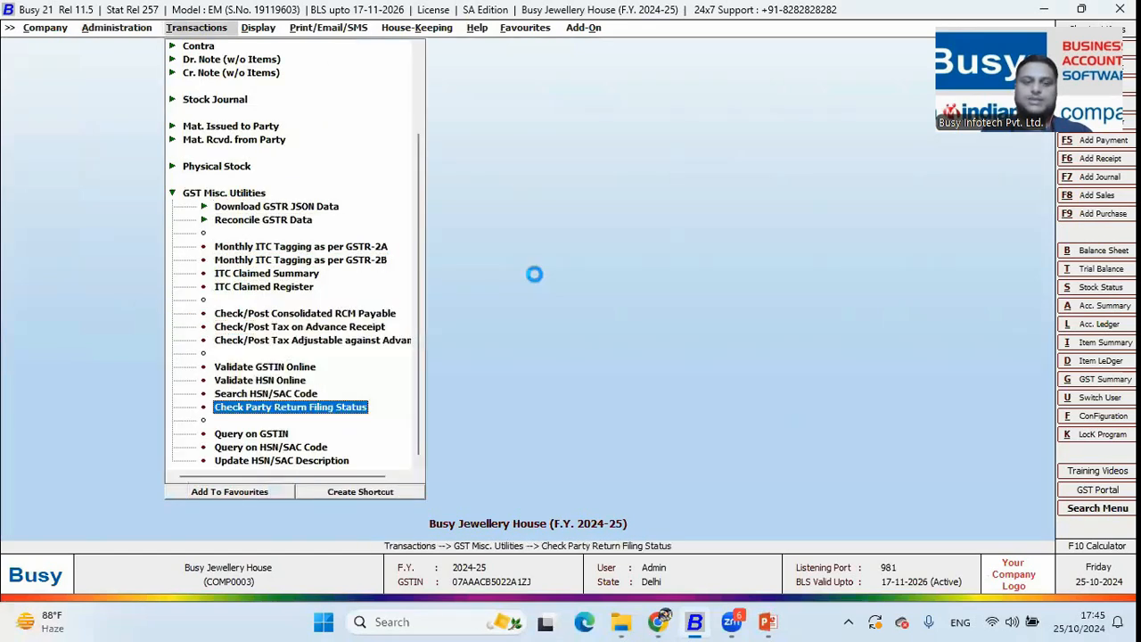
# Generate the April 2024-25 Party Return Filing Status report for all transacted parties
pyautogui.press('Return')
pyautogui.press('Right')
pyautogui.press('Return')
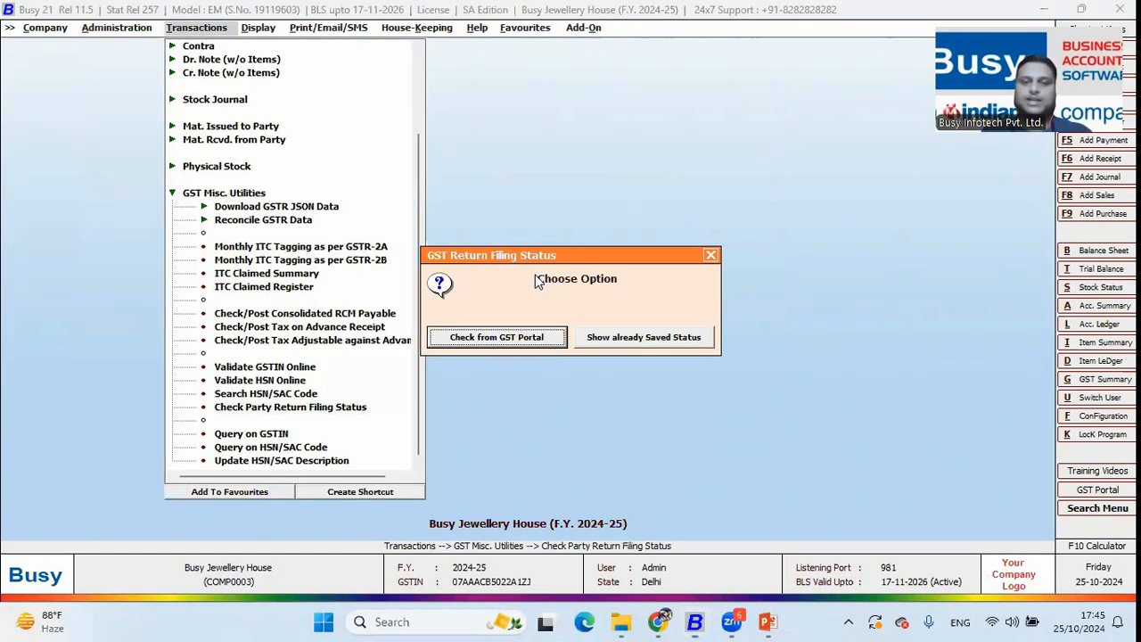
pyautogui.press('Return')
pyautogui.press('Return')
pyautogui.press('Escape')
pyautogui.press('Up')
pyautogui.press('Up')
pyautogui.press('Up')
pyautogui.press('Up')
pyautogui.press('Up')
pyautogui.press('Up')
pyautogui.press('Return')
pyautogui.press('Down')
pyautogui.press('Down')
pyautogui.press('Down')
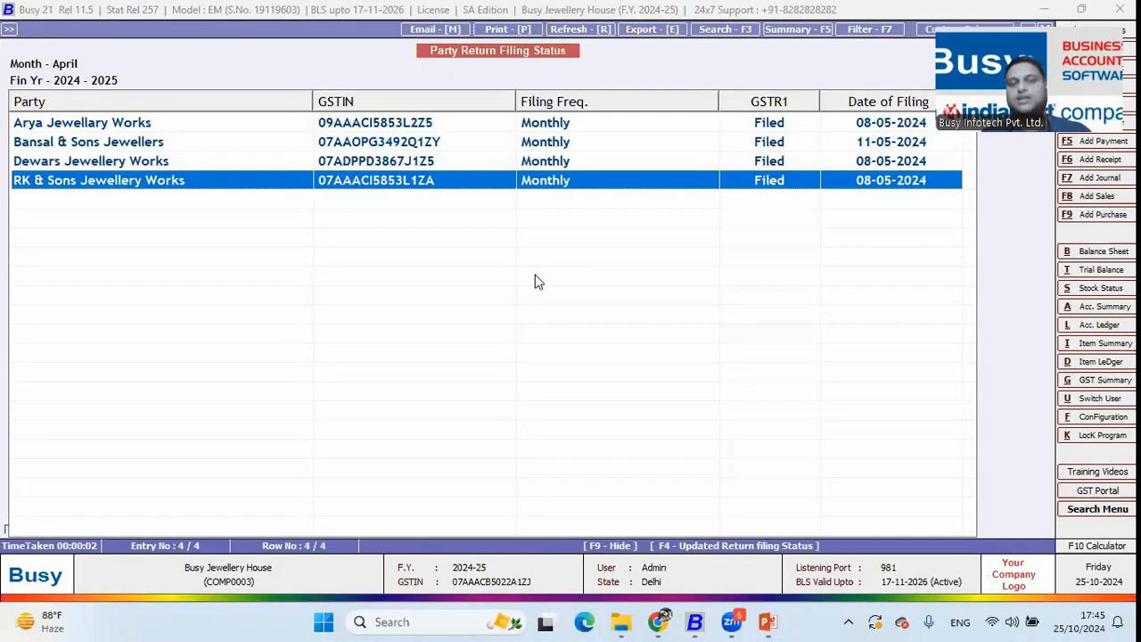
pyautogui.press('Up')
pyautogui.press('Up')
pyautogui.press('Up')
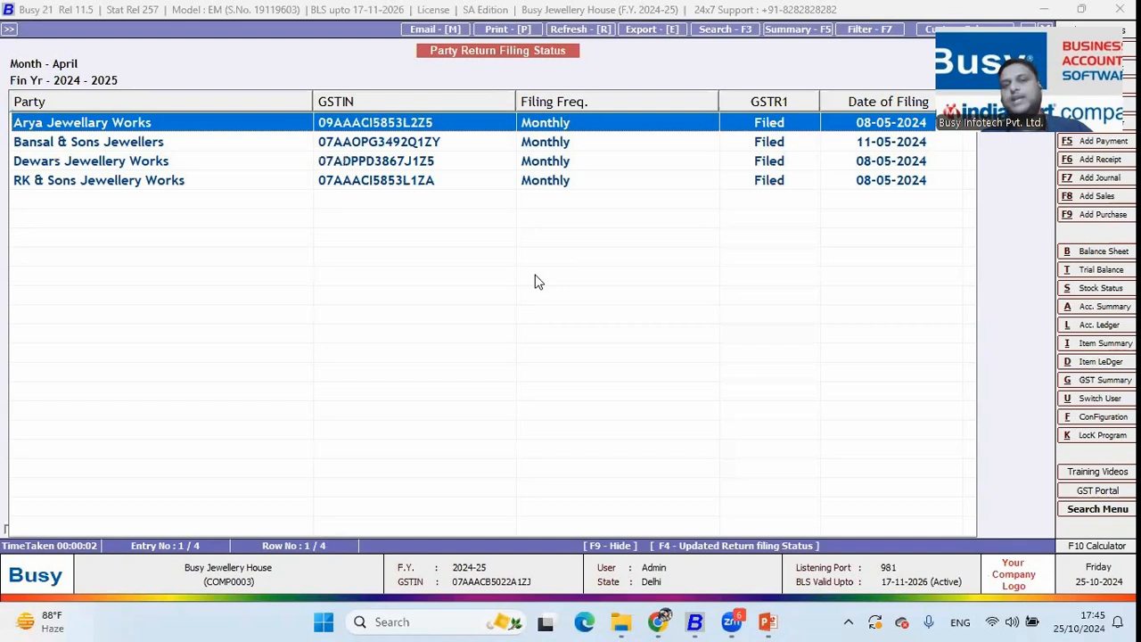
# Review the four parties' GSTR1 filed status, then close the report and month form
pyautogui.press('Down')
pyautogui.press('Down')
pyautogui.press('Down')
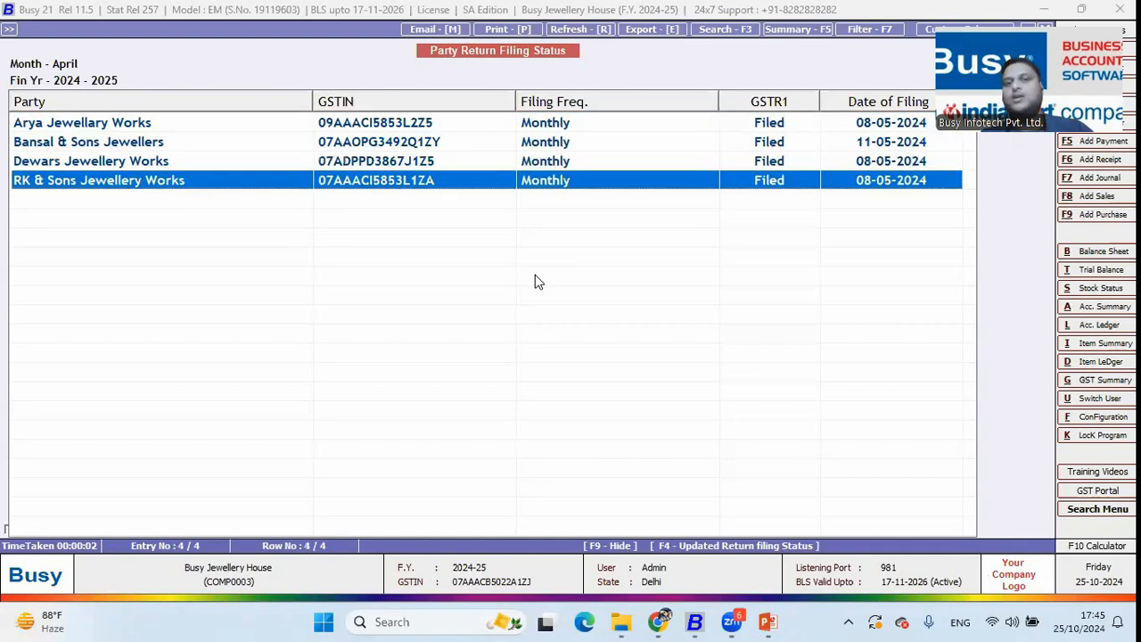
pyautogui.press('Up')
pyautogui.press('Up')
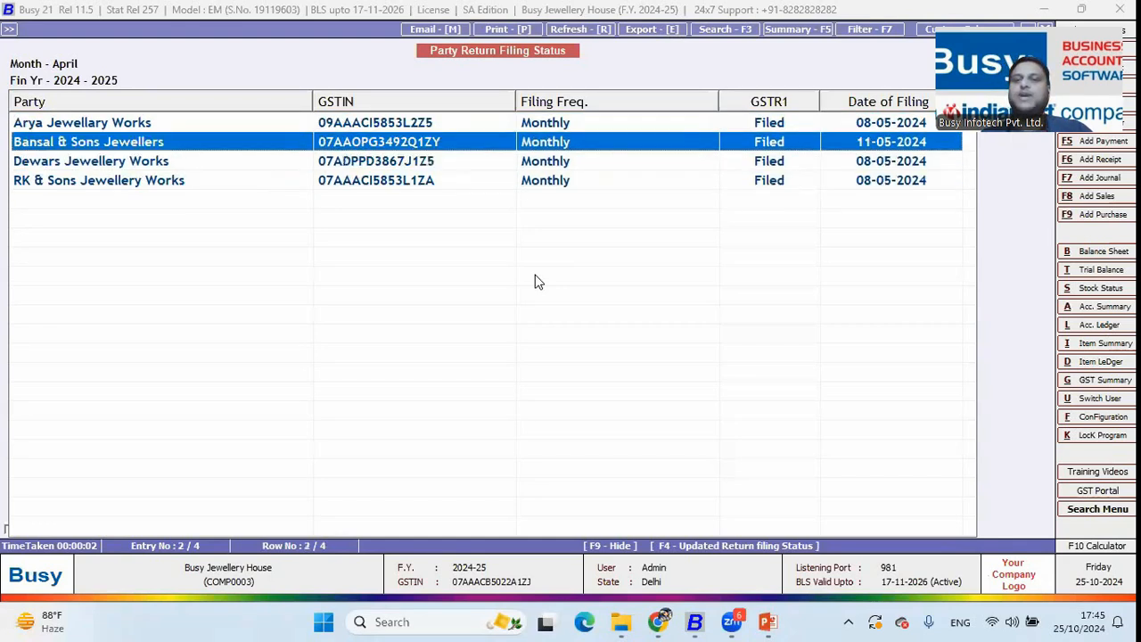
pyautogui.press('Up')
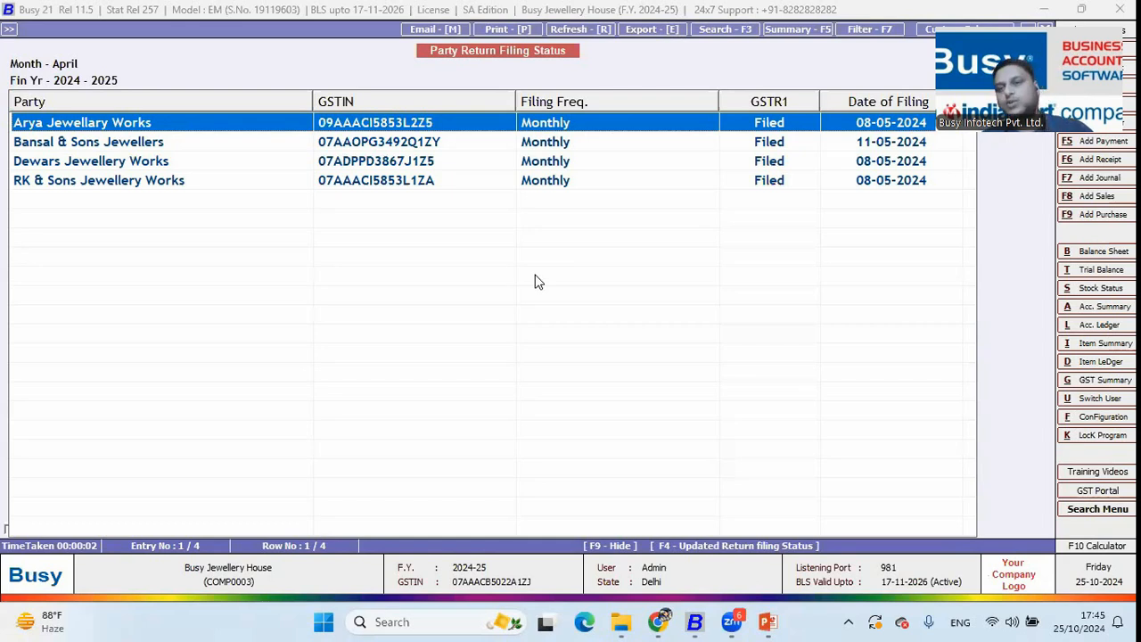
pyautogui.press('Escape')
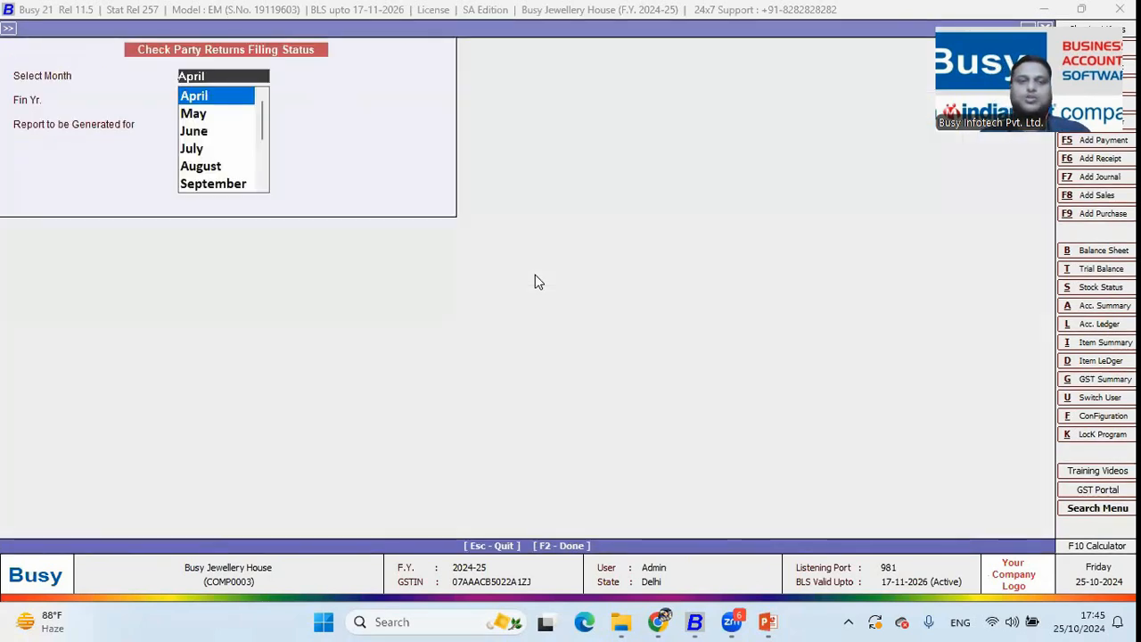
pyautogui.press('Escape')
pyautogui.press('Escape')
pyautogui.press('Up')
pyautogui.press('Up')
pyautogui.press('Up')
pyautogui.press('Up')
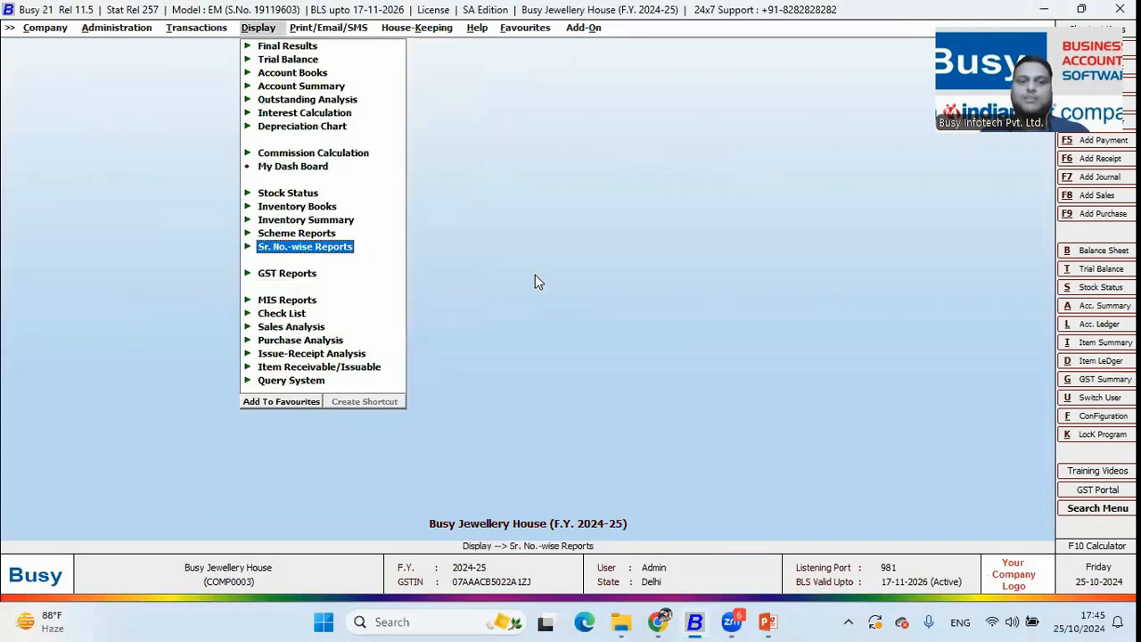
# Show the GST Summary from 01-04-2024: input GST 63,247.98 against output GST 4,125.00, then close it
pyautogui.press('Down')
pyautogui.press('Return')
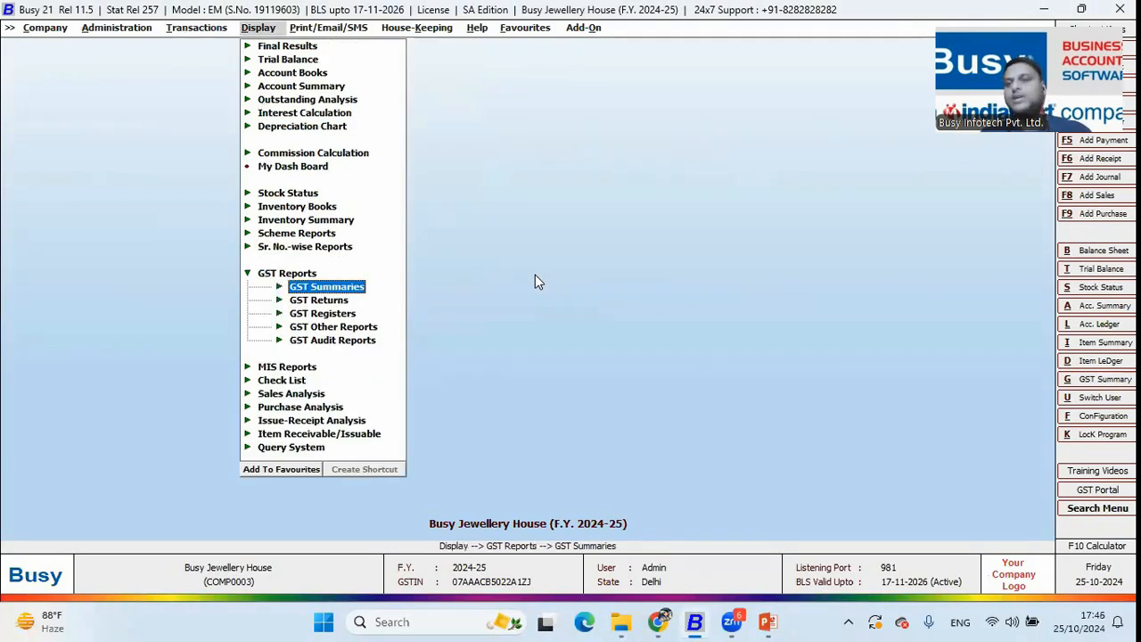
pyautogui.press('Return')
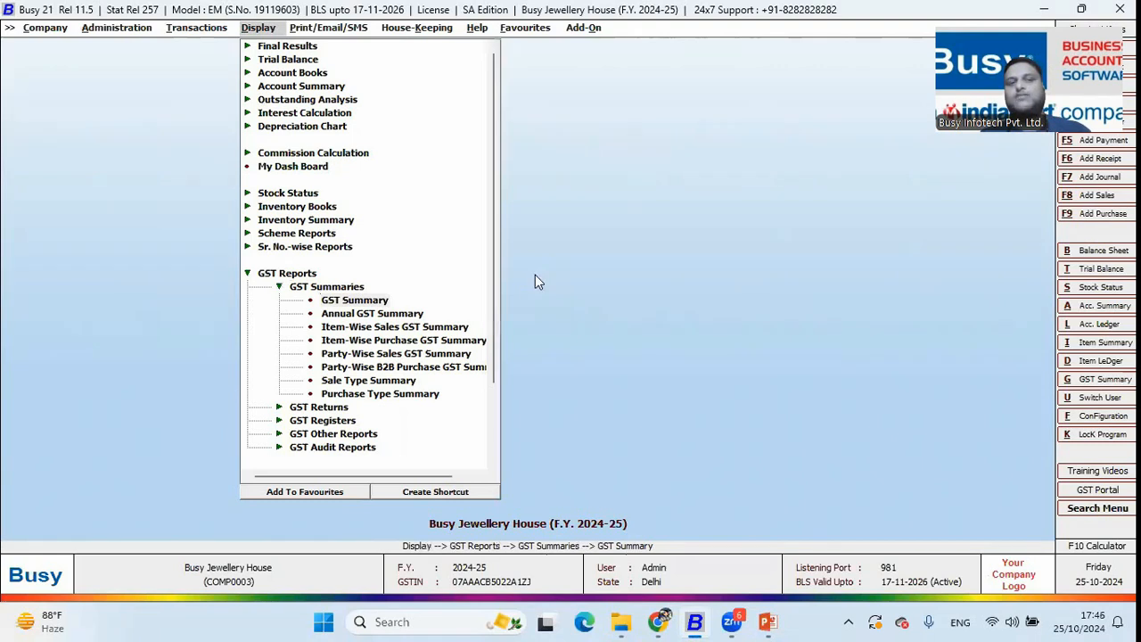
pyautogui.press('Return')
pyautogui.press('Return')
pyautogui.press('Return')
pyautogui.press('Return')
pyautogui.press('Return')
pyautogui.press('Return')
pyautogui.press('Return')
pyautogui.press('Return')
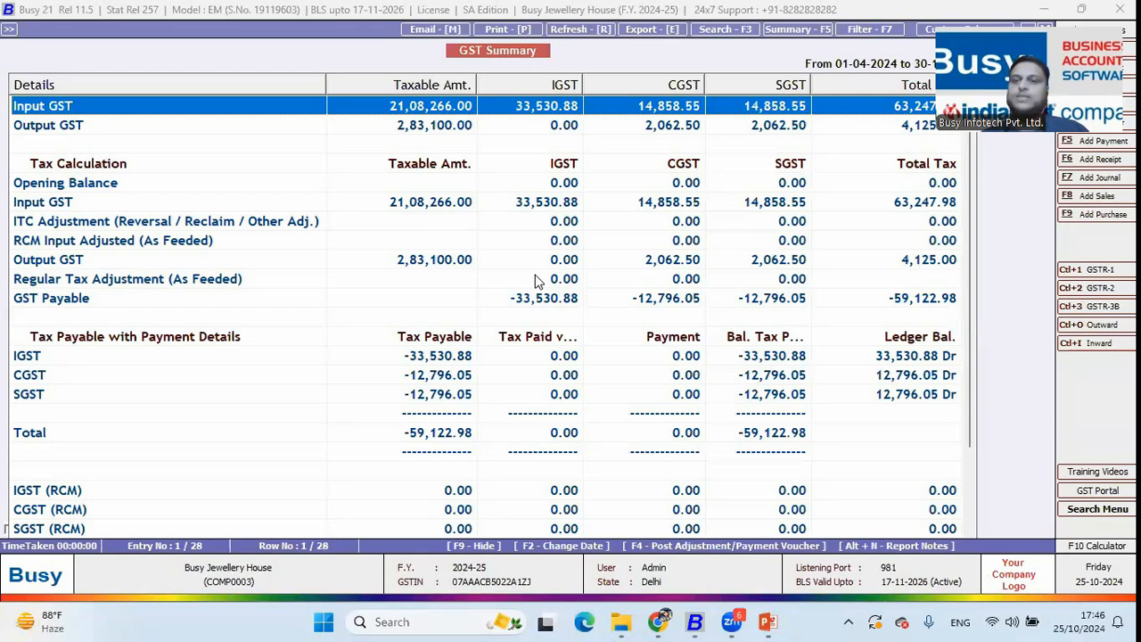
pyautogui.press('Escape')
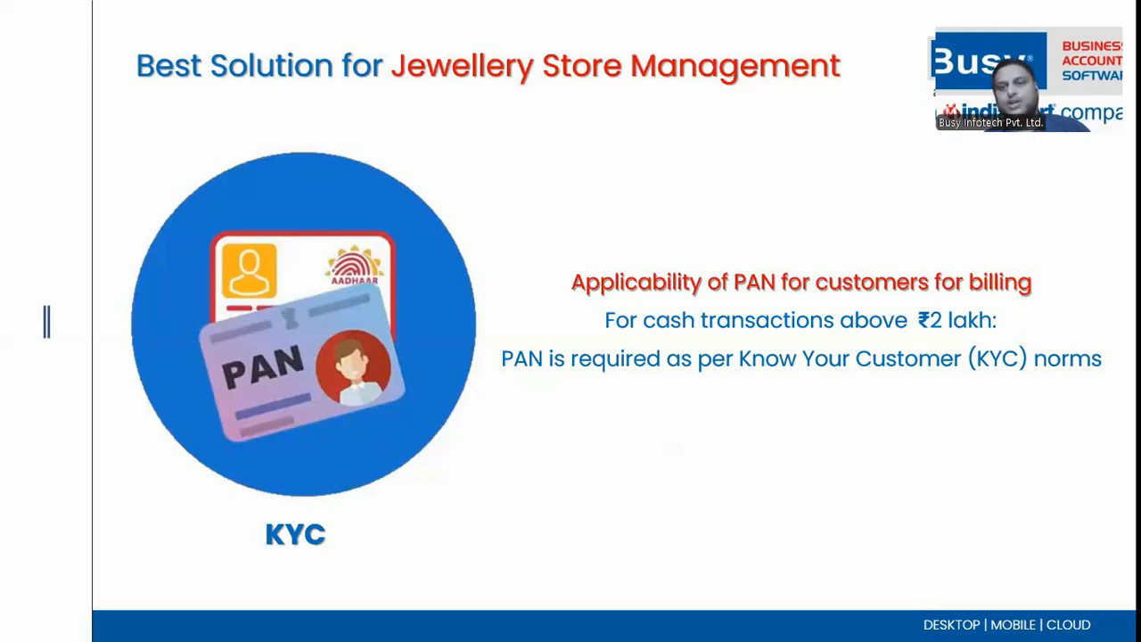
# Switch from the PowerPoint KYC slide back to Busy 21 with Alt+Tab
pyautogui.hotkey('alt', 'Tab')
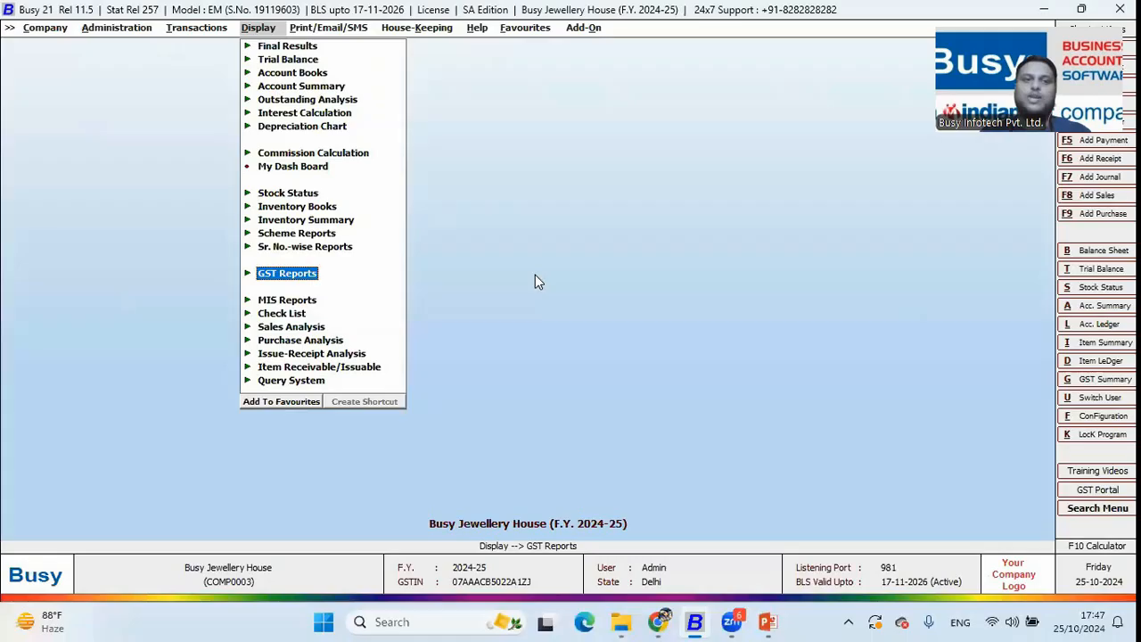
# Start a new sales voucher for party Customer and fill in the buyer's billing details
pyautogui.press('Left')
pyautogui.press('Down')
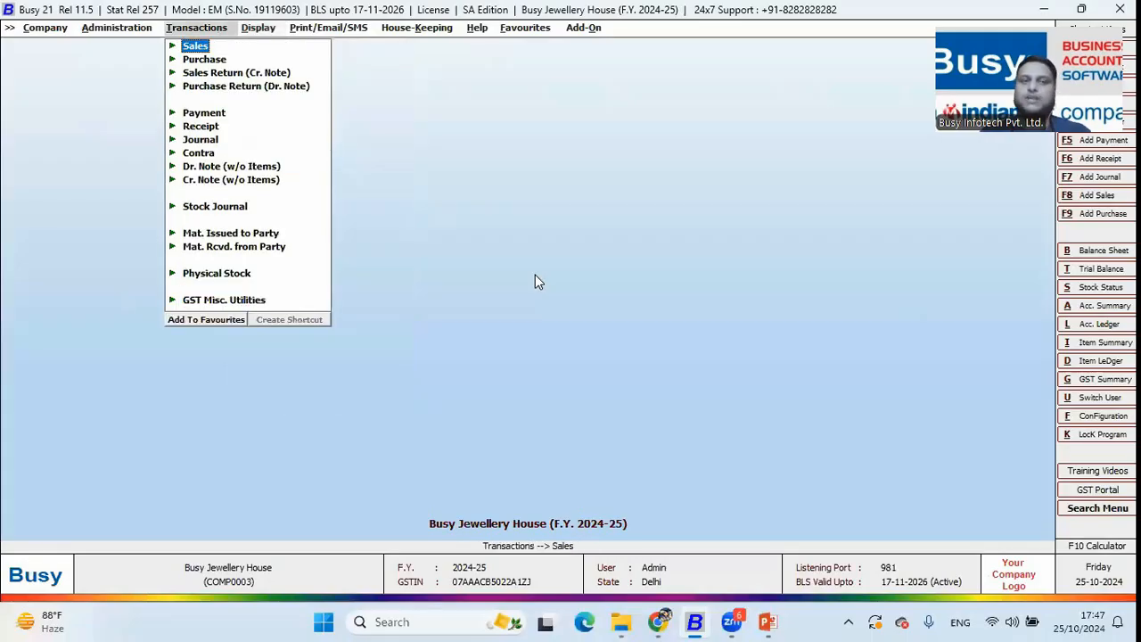
pyautogui.press('Return')
pyautogui.press('Return')
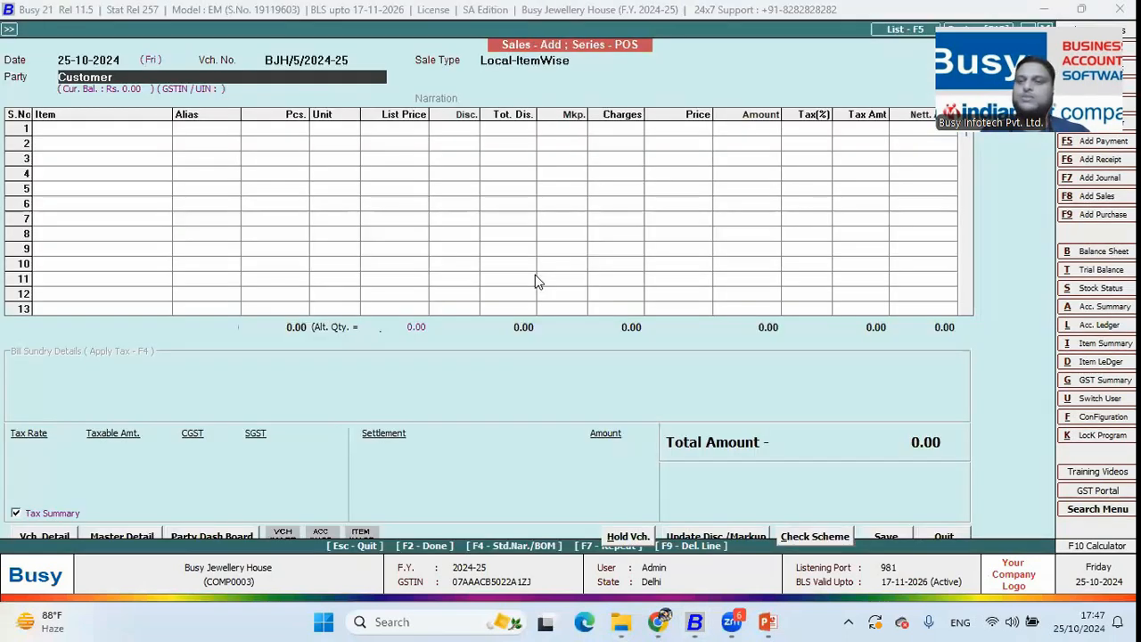
pyautogui.press('Return')
pyautogui.press('Return')
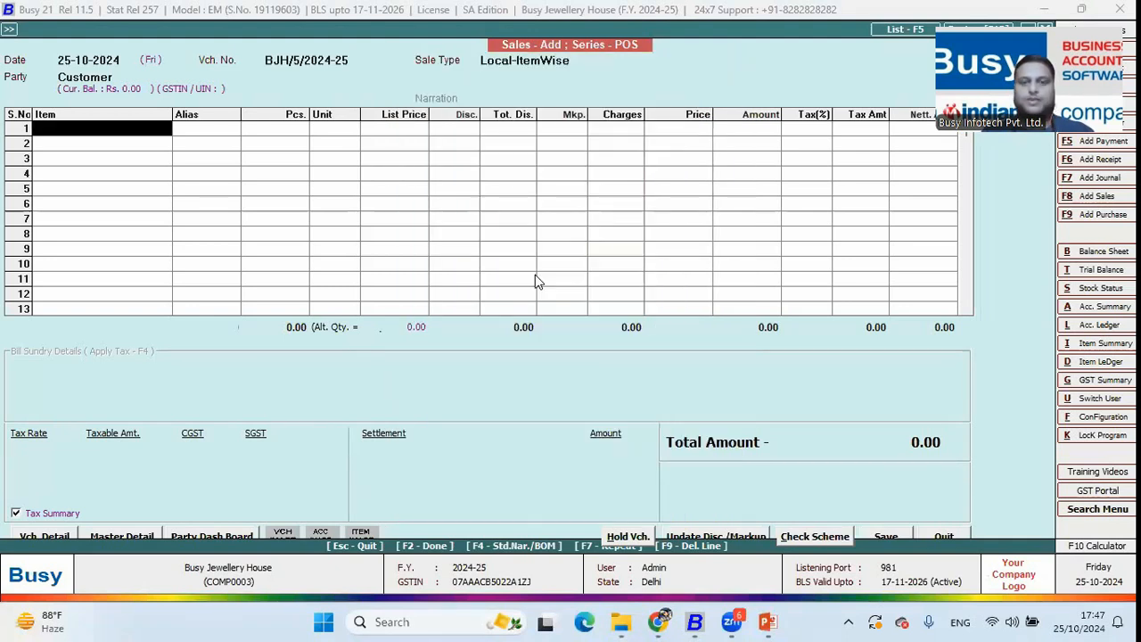
pyautogui.press('Escape')
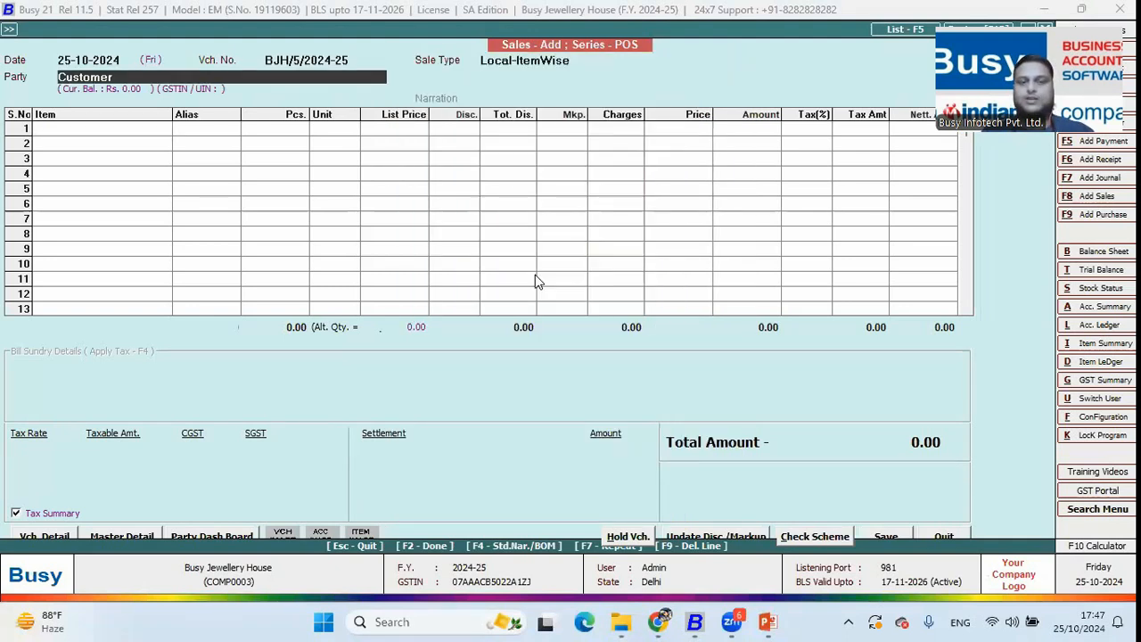
pyautogui.press('Return')
# Add 2 GB16K gold bracelets with serial numbers 16KGB1 and 16KGB2
pyautogui.press('Return')
pyautogui.press('Return')
pyautogui.press('Return')
pyautogui.press('Return')
pyautogui.press('Return')
pyautogui.press('Return')
pyautogui.press('Return')
pyautogui.press('Return')
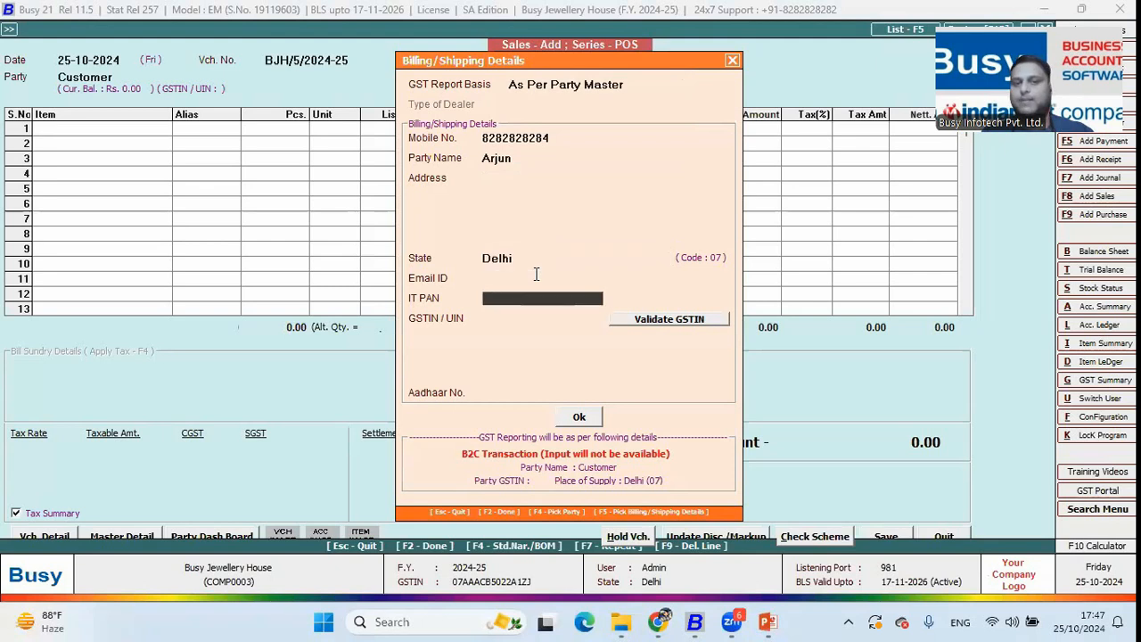
pyautogui.press('F2')
pyautogui.press('space')
pyautogui.press('Down')
pyautogui.press('Down')
pyautogui.press('Down')
pyautogui.press('Up')
pyautogui.press('Up')
pyautogui.press('Return')
pyautogui.write('2')
pyautogui.press('Return')
pyautogui.press('Tab')
pyautogui.press('Down')
pyautogui.press('Down')
pyautogui.press('Up')
pyautogui.press('Up')
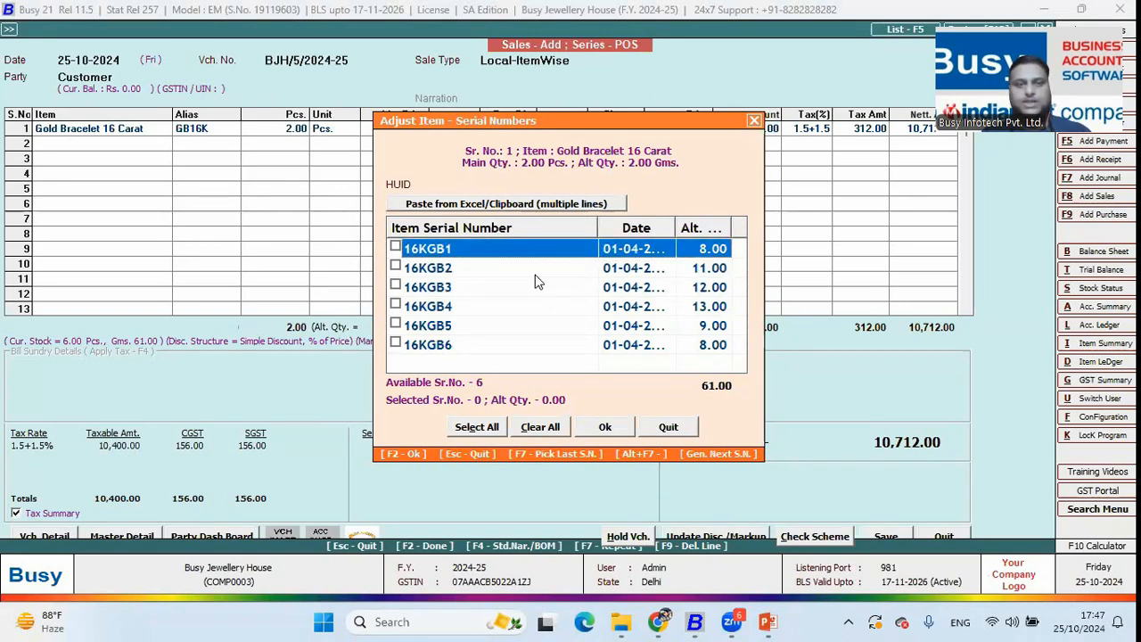
pyautogui.press('space')
pyautogui.press('Down')
pyautogui.press('space')
# Accept the bracelet line's grams conversion, price, amount and salesman
pyautogui.press('F2')
pyautogui.press('Return')
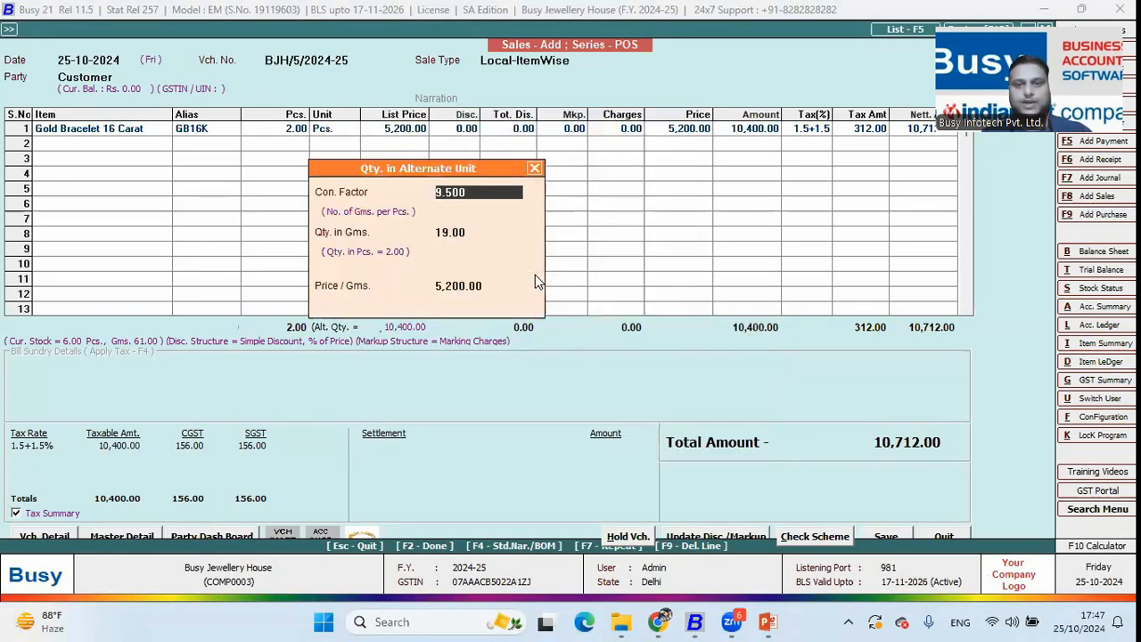
pyautogui.press('F2')
pyautogui.press('F2')
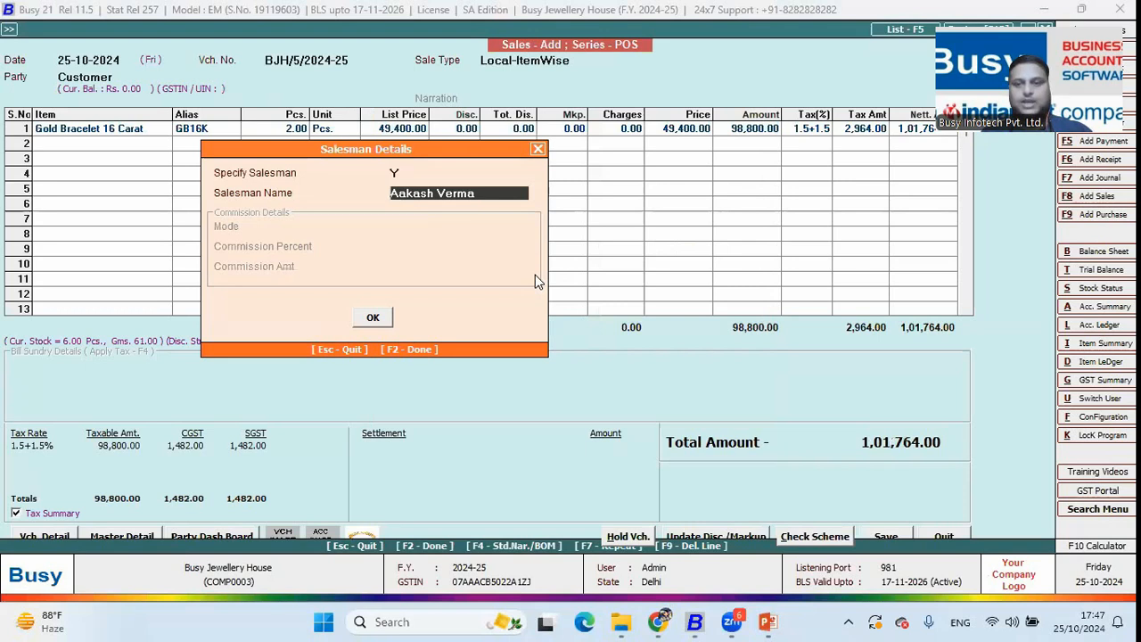
pyautogui.press('F2')
# Add 2 pieces of Gold Neclaces 18 Carat as row 2 with its salesman
pyautogui.press('Down')
pyautogui.press('Down')
pyautogui.press('Down')
pyautogui.press('Down')
pyautogui.press('Down')
pyautogui.press('Down')
pyautogui.press('Down')
pyautogui.write('ne')
pyautogui.press('Down')
pyautogui.press('Return')
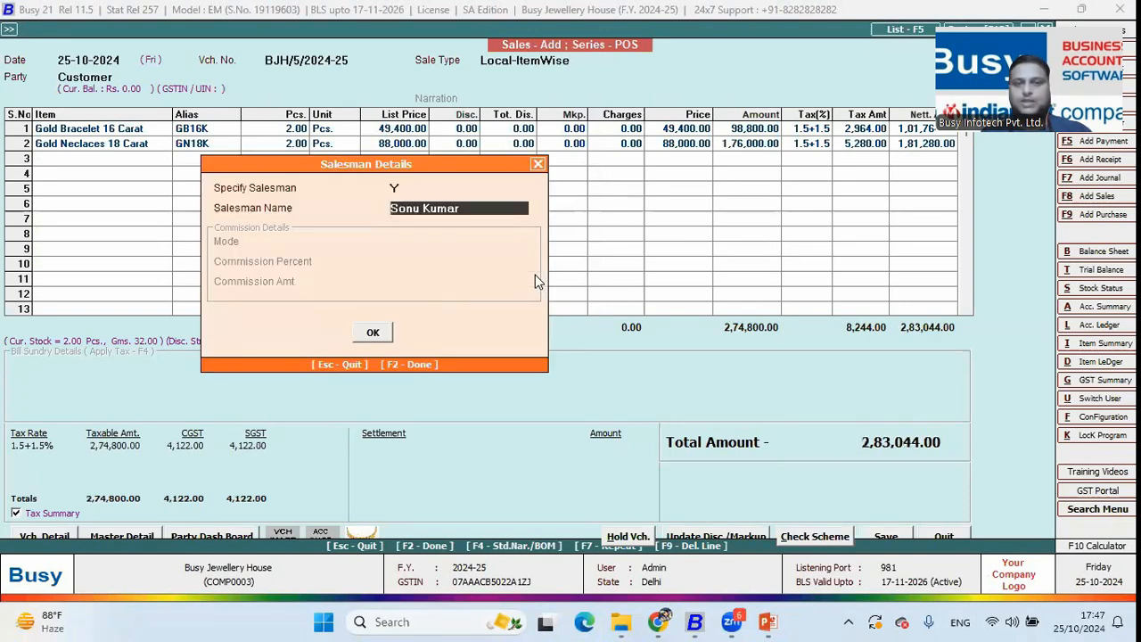
pyautogui.press('Return')
pyautogui.press('Return')
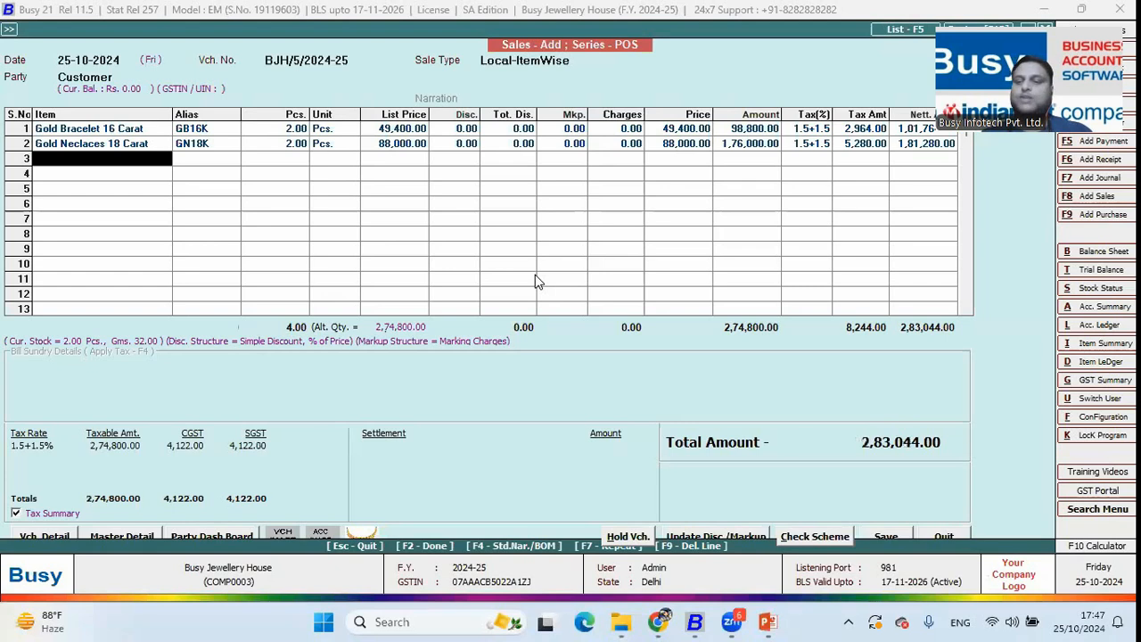
# Settle the 2,83,044.00 total in cash and save, accepting the PAN and cash-limit warnings
pyautogui.press('F2')
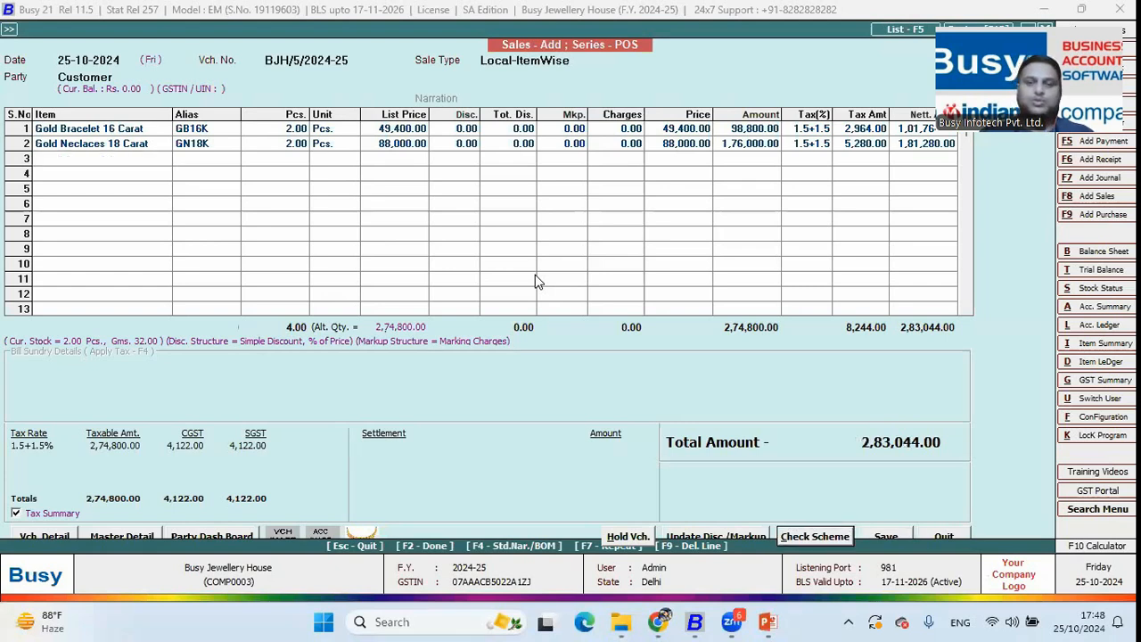
pyautogui.press('F2')
pyautogui.press('F2')
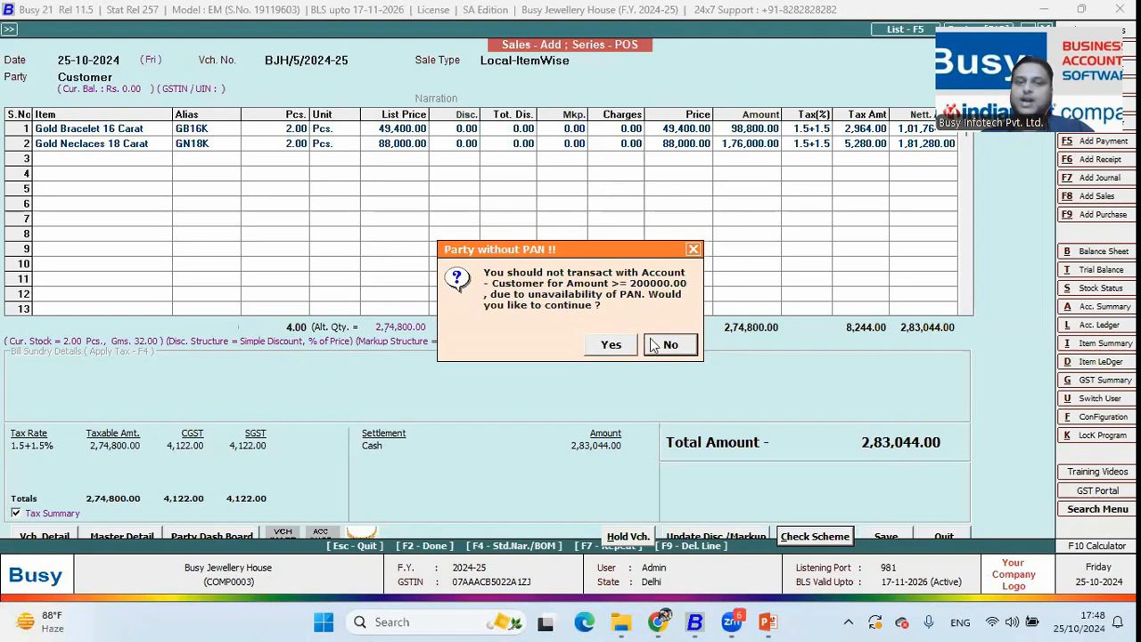
pyautogui.click(622, 347)
pyautogui.click(619, 349)
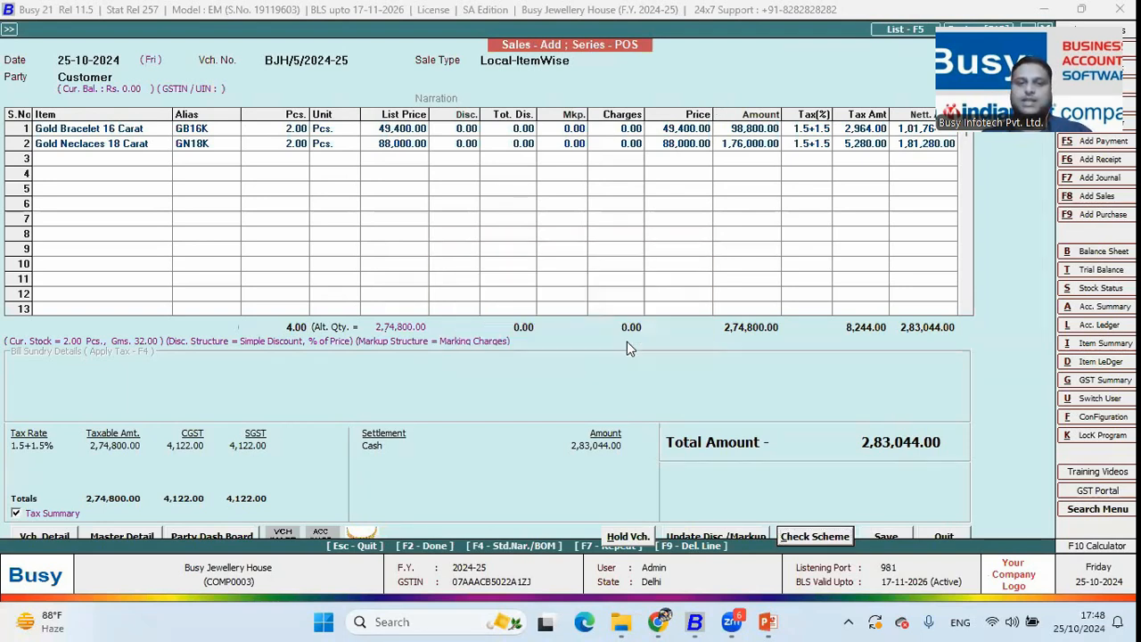
pyautogui.press('Return')
pyautogui.press('Down')
pyautogui.press('Down')
pyautogui.press('Down')
pyautogui.press('Down')
pyautogui.press('Down')
pyautogui.press('Down')
pyautogui.press('Down')
pyautogui.press('Down')
pyautogui.press('Down')
pyautogui.press('Down')
pyautogui.press('Down')
pyautogui.press('Down')
pyautogui.press('Down')
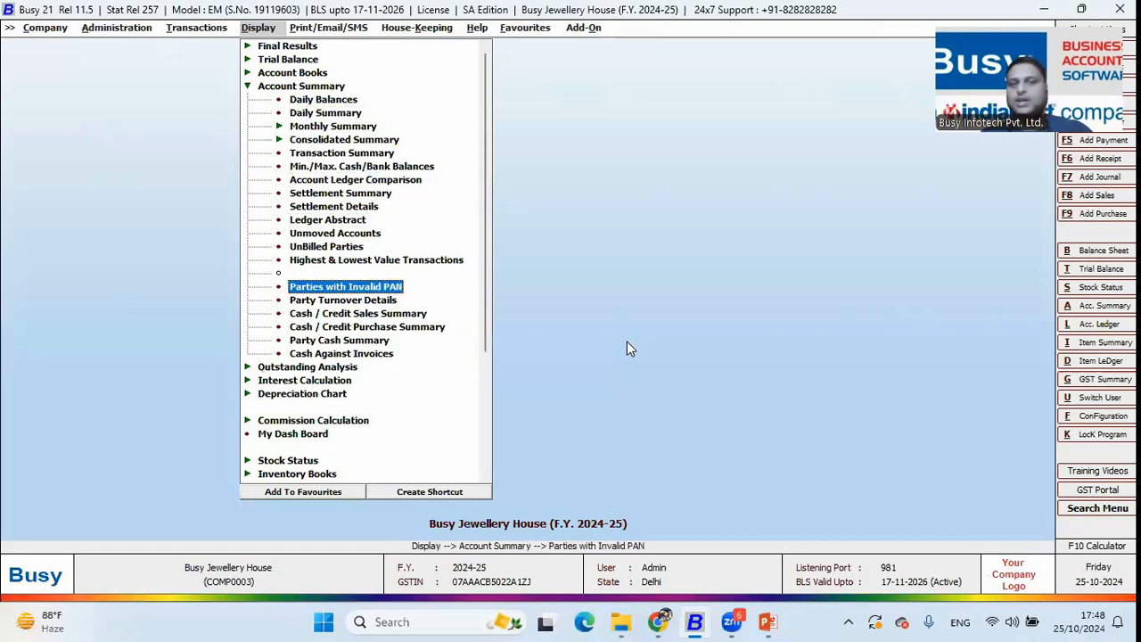
pyautogui.press('Return')
pyautogui.press('Right')
pyautogui.press('Right')
pyautogui.press('Return')
pyautogui.press('Return')
pyautogui.press('Return')
pyautogui.press('Return')
pyautogui.press('Return')
pyautogui.press('Return')
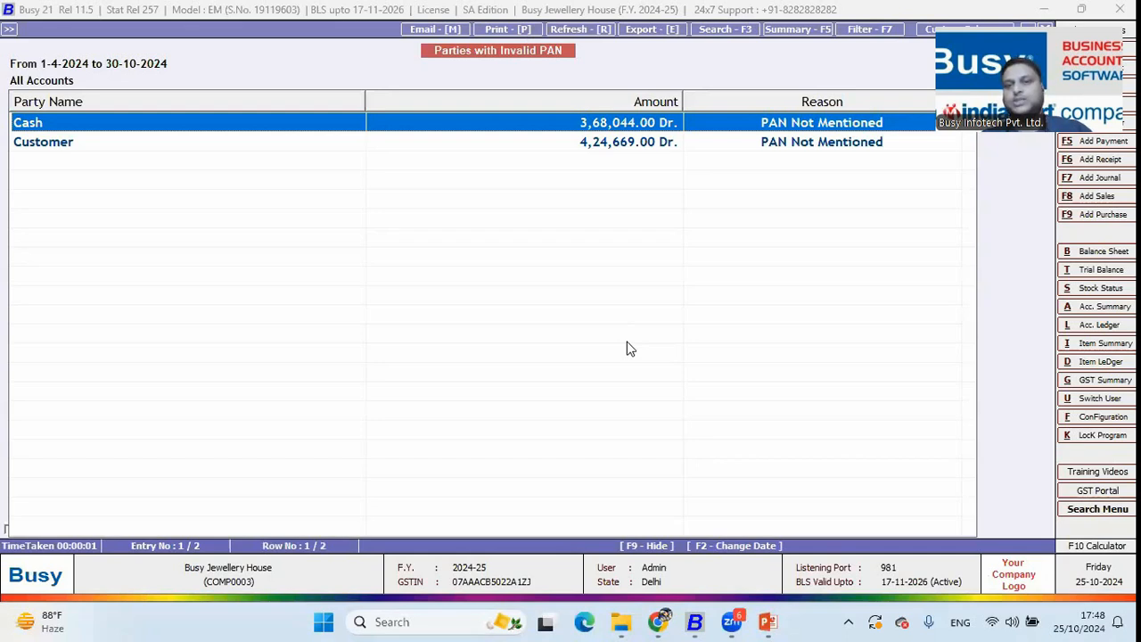
pyautogui.press('Down')
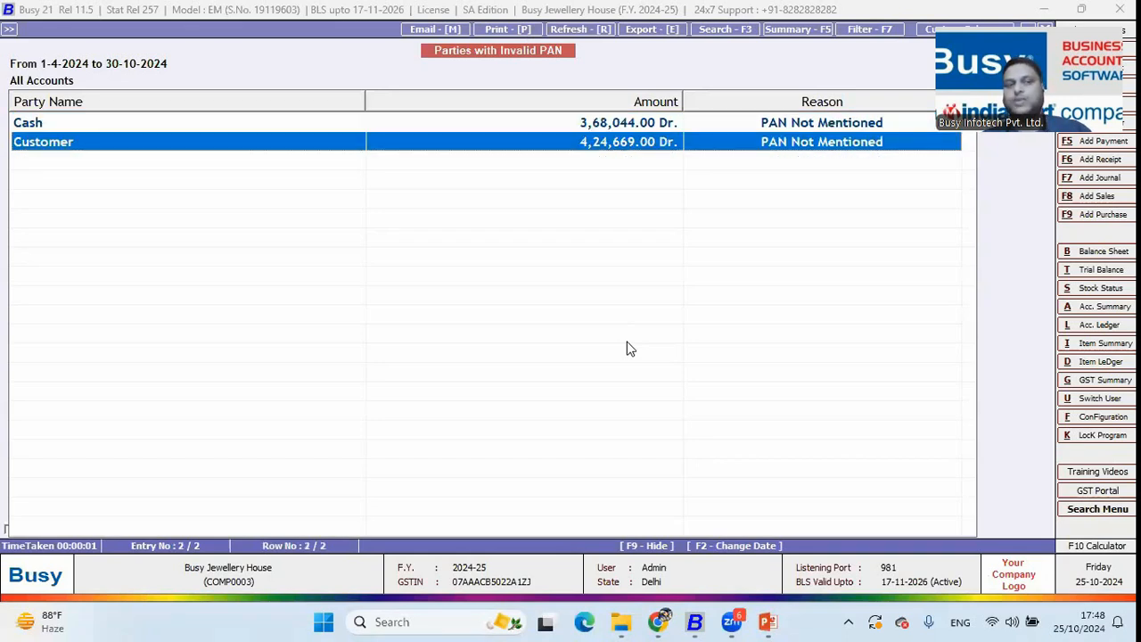
pyautogui.press('Return')
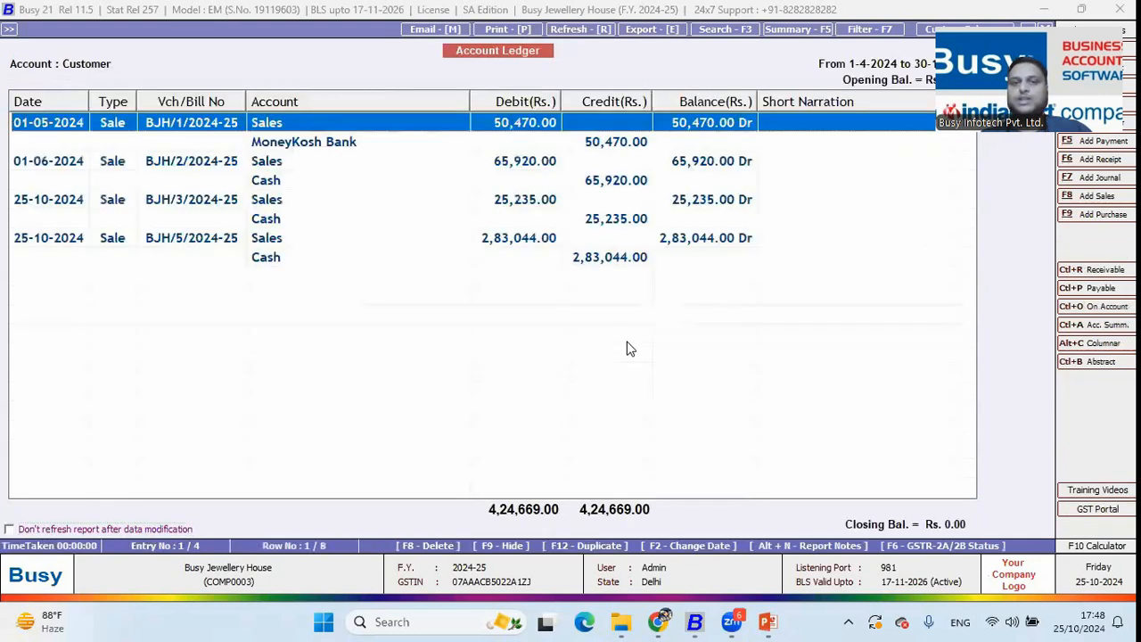
pyautogui.press('Escape')
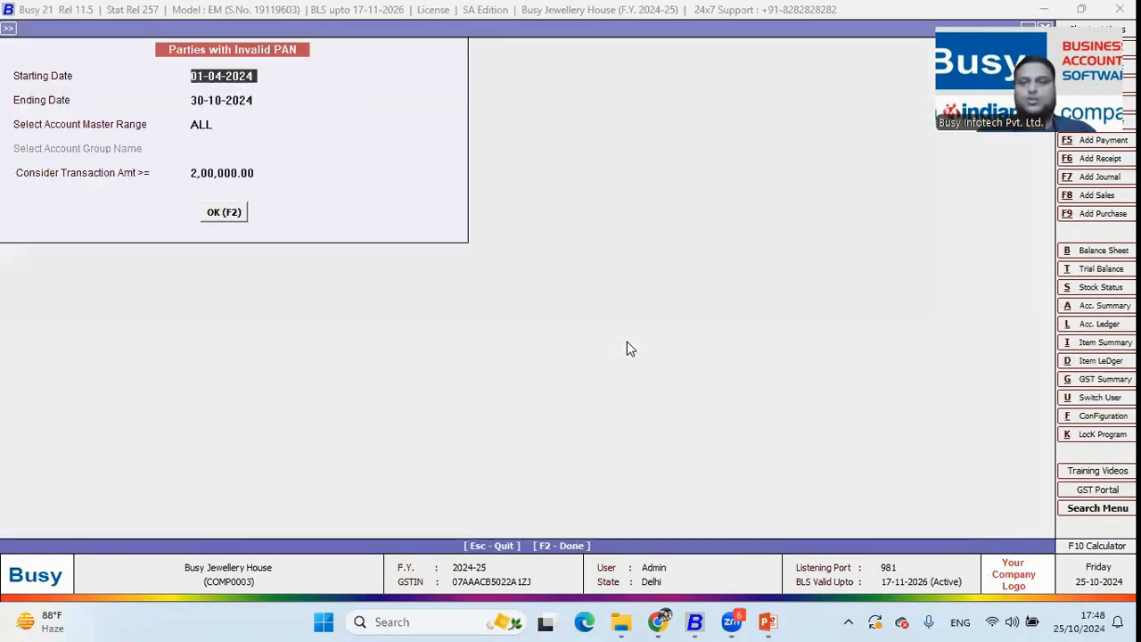
pyautogui.press('Escape')
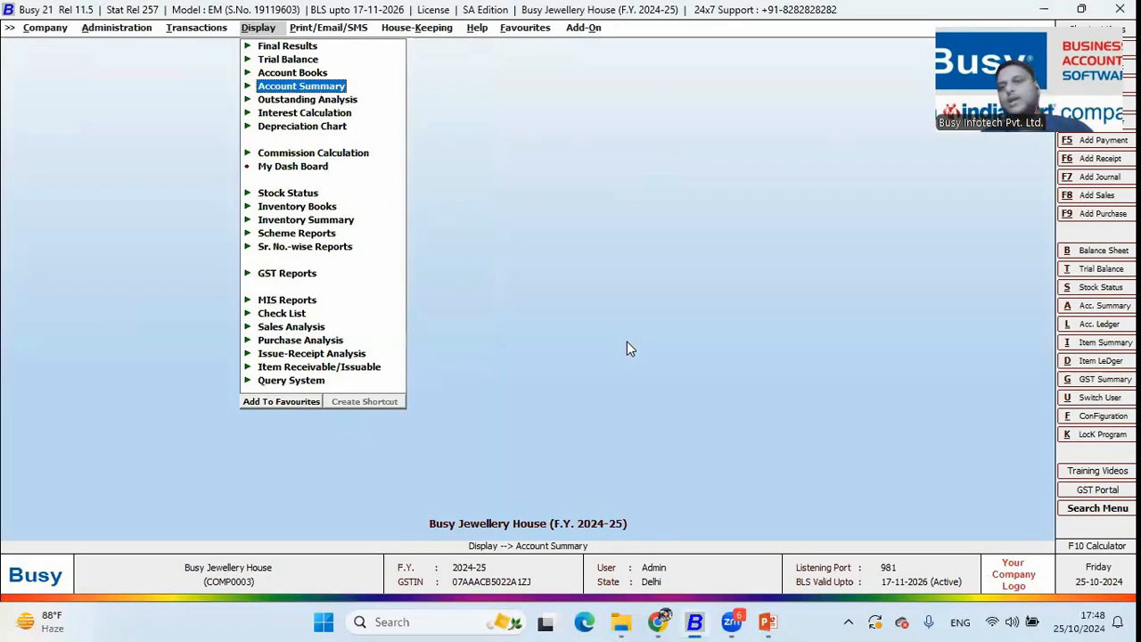